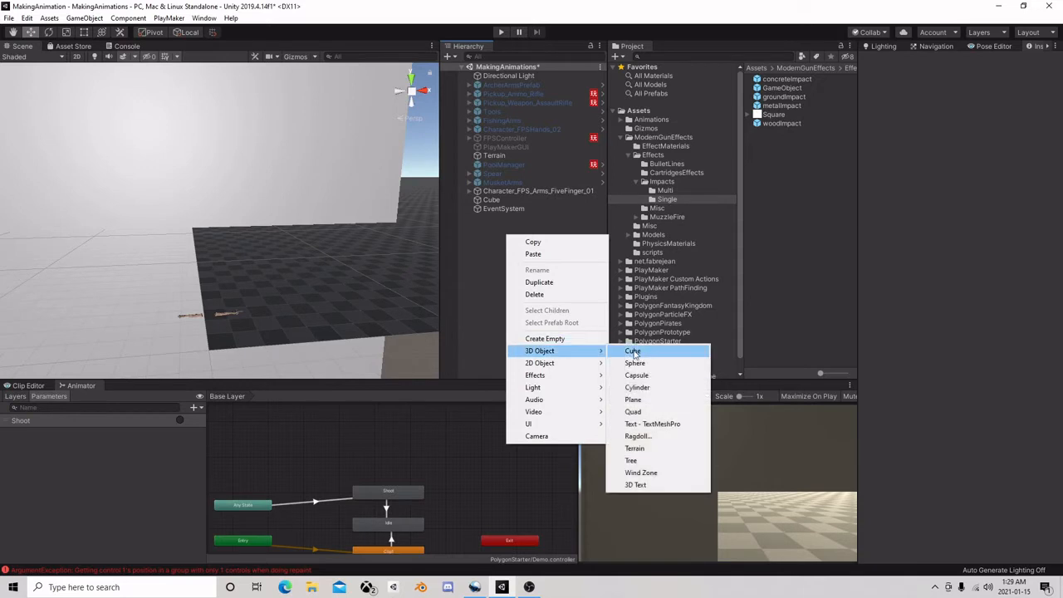
# Add a 3D cube to the scene and place it on the floor near the wall, at about X 4.35, Z 17.24
pyautogui.click(635, 351)
pyautogui.moveTo(222, 179); pyautogui.dragTo(217, 231)
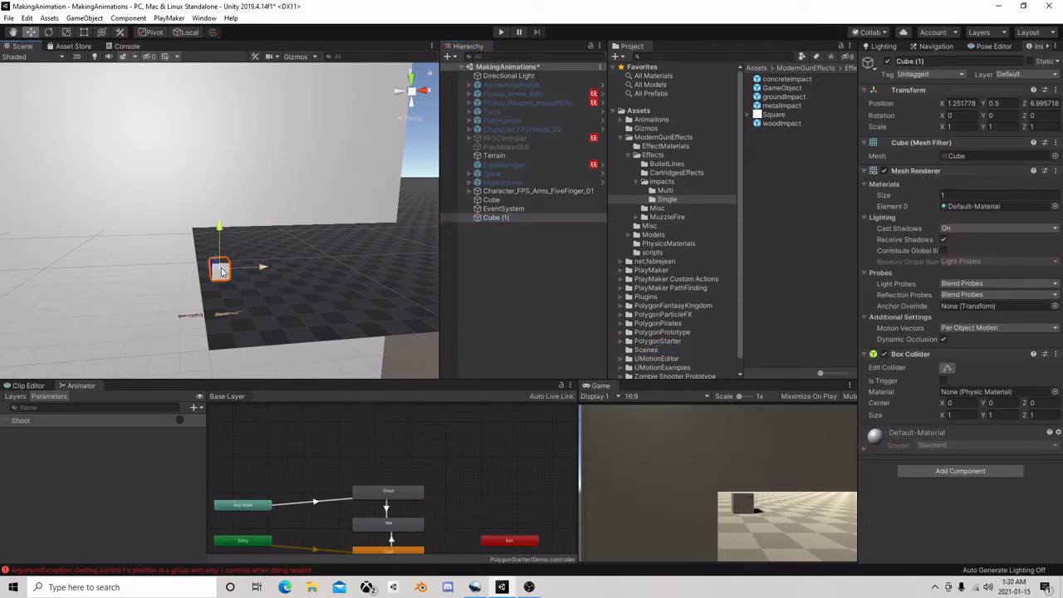
pyautogui.moveTo(221, 270); pyautogui.dragTo(240, 233)
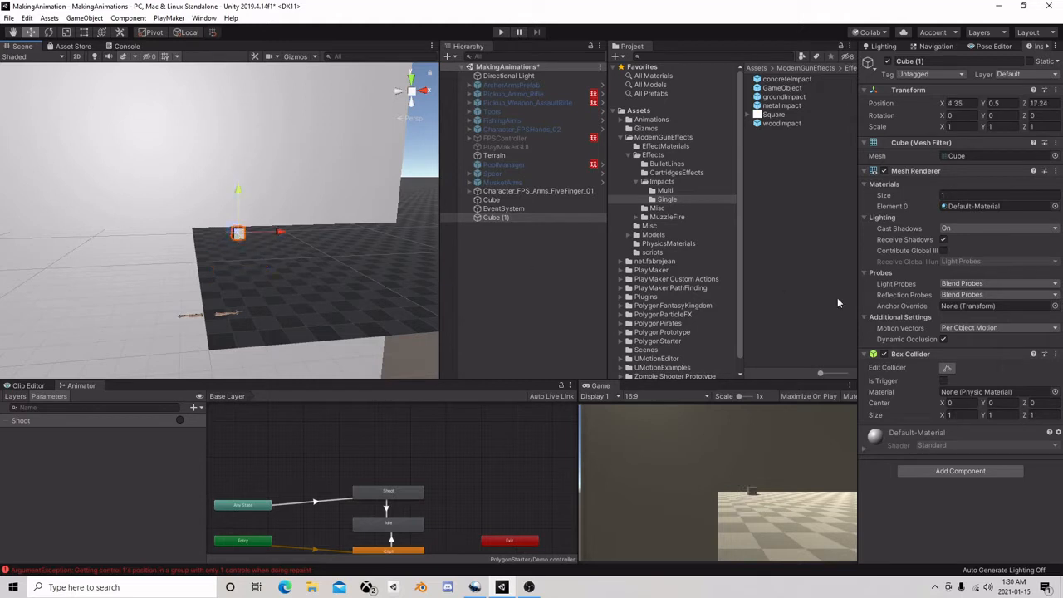
# Add a Rigidbody component to the new cube and set its Collision Detection to Continuous Dynamic
pyautogui.click(941, 471)
pyautogui.write('rig')
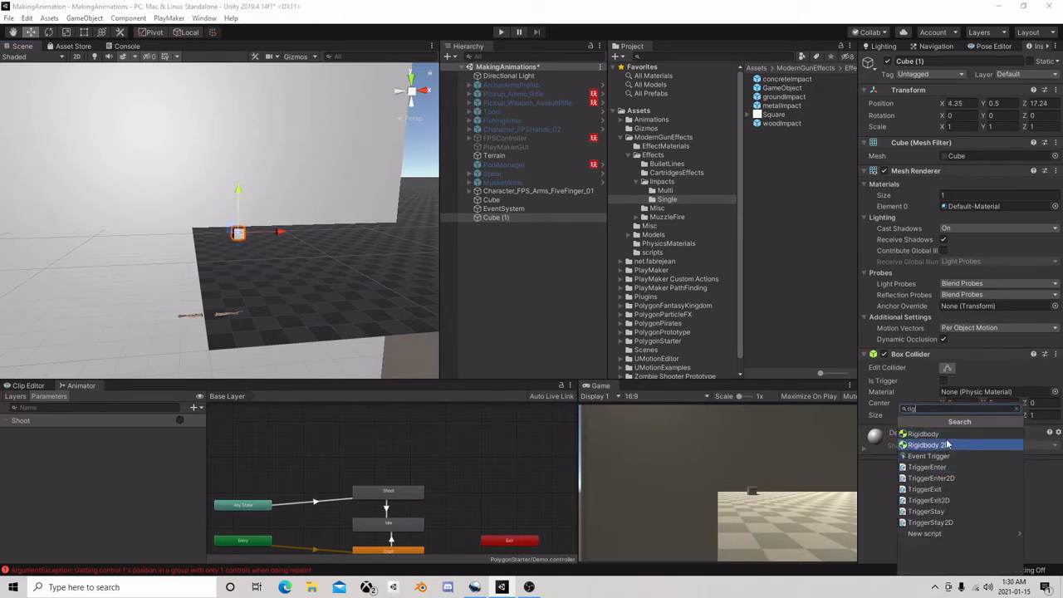
pyautogui.click(948, 433)
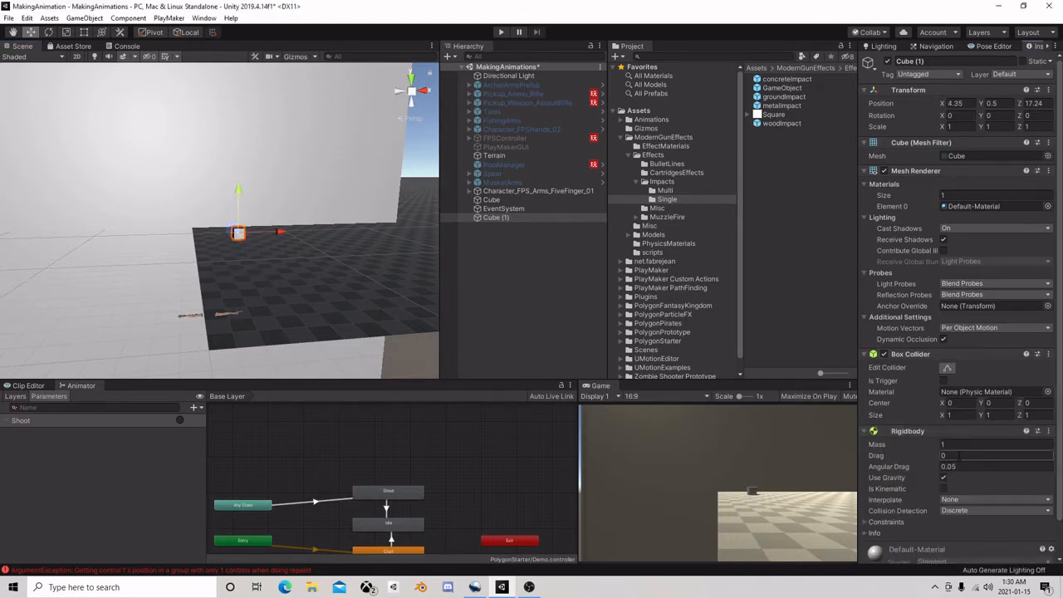
pyautogui.click(955, 510)
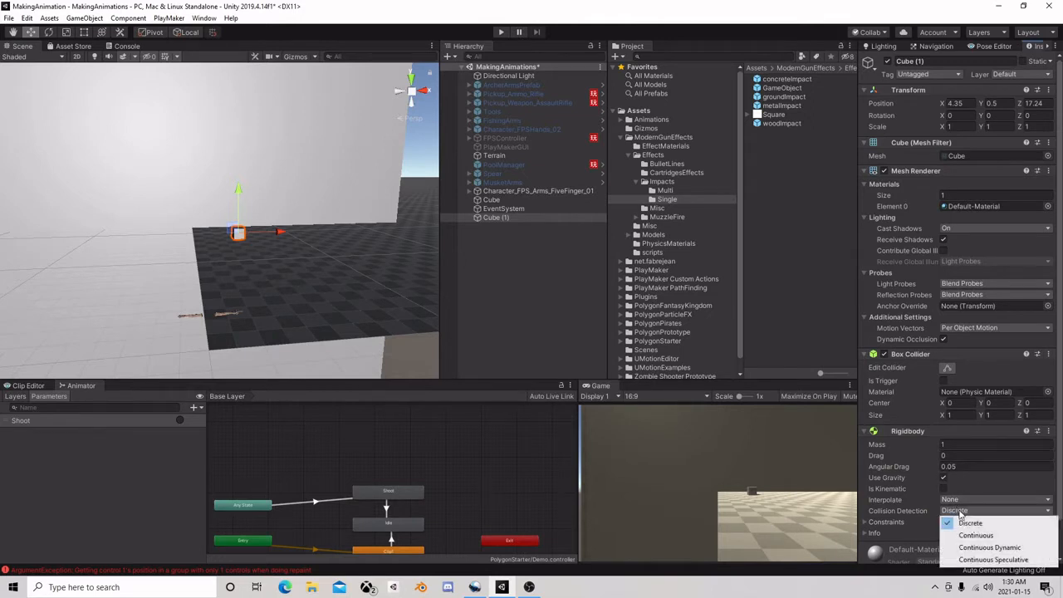
pyautogui.click(967, 541)
pyautogui.scroll(-5, 262, 210)
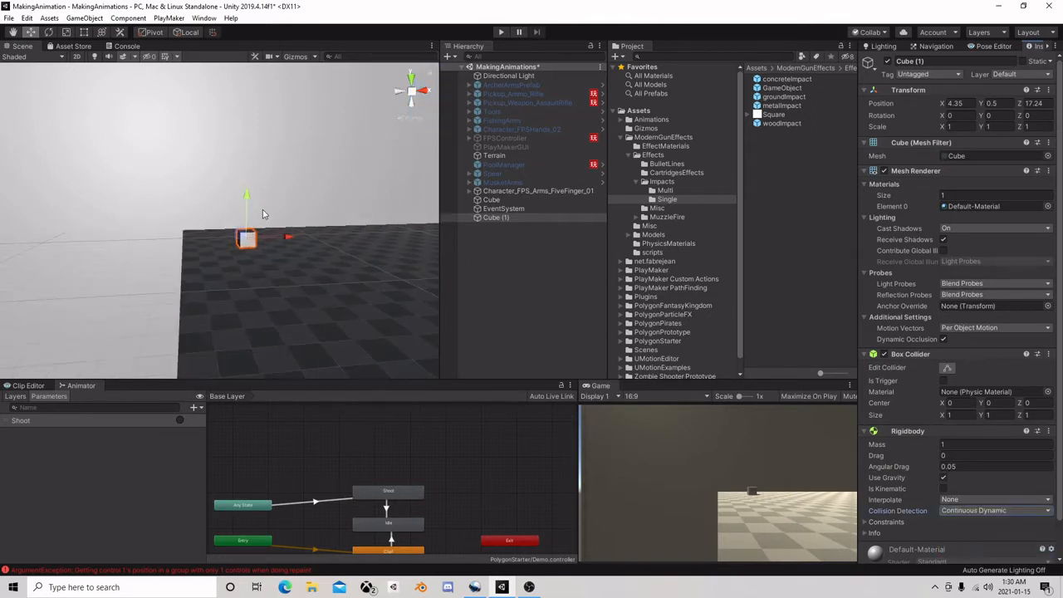
# Duplicate the Rigidbody cube twice along the X axis to form a bottom row of three cubes
pyautogui.doubleClick(492, 217)
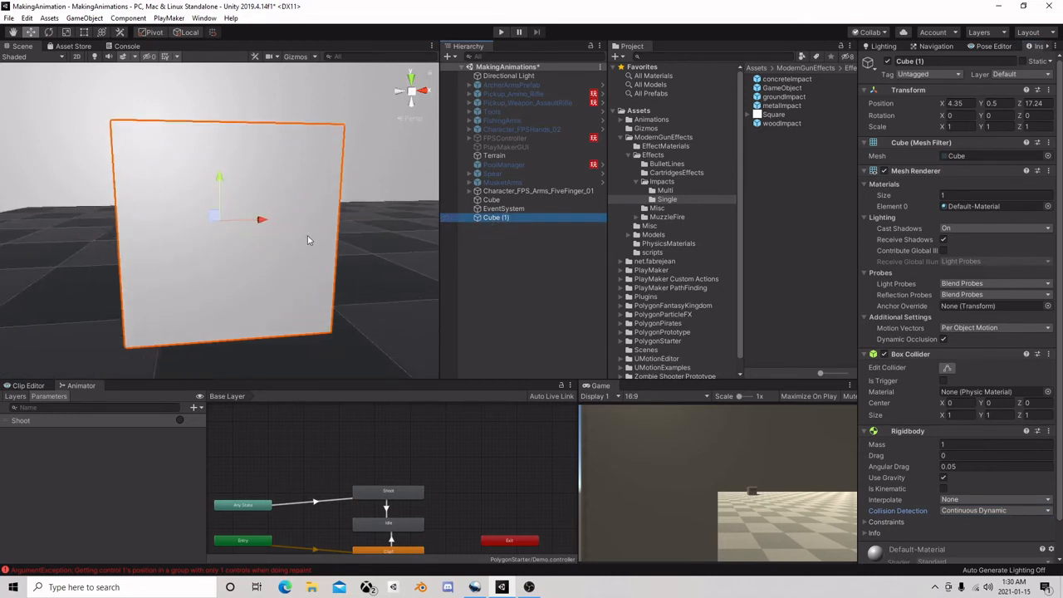
pyautogui.scroll(-8, 299, 264)
pyautogui.hotkey('ctrl', 'd')
pyautogui.moveTo(257, 219); pyautogui.dragTo(323, 222)
pyautogui.hotkey('ctrl', 'd')
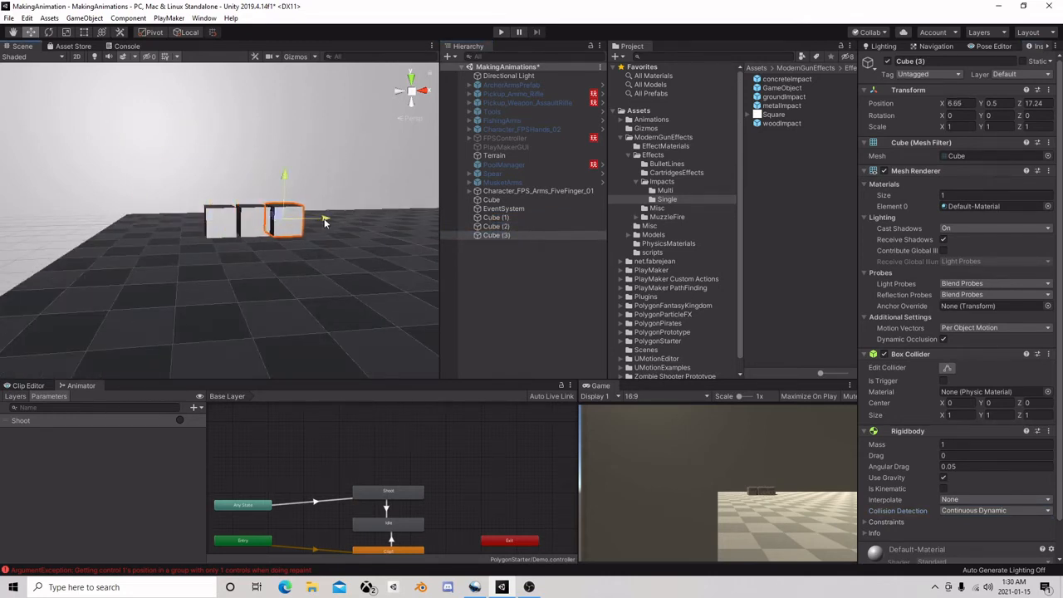
# Duplicate cubes upward and sideways to form a second row of two cubes on the bottom row
pyautogui.hotkey('ctrl', 'd')
pyautogui.moveTo(283, 176); pyautogui.dragTo(290, 153)
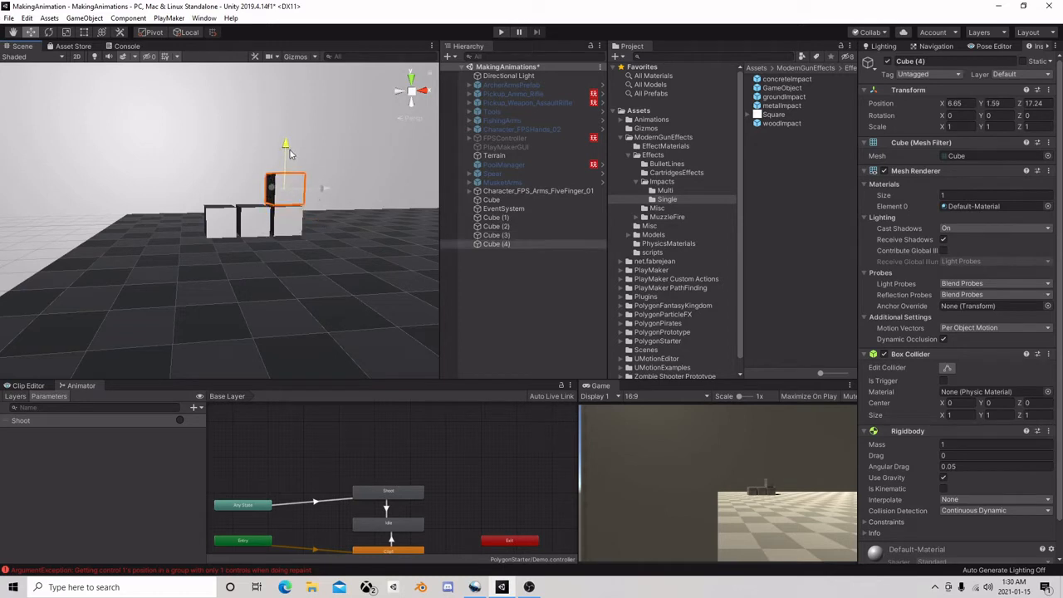
pyautogui.hotkey('ctrl', 'd')
pyautogui.moveTo(322, 188); pyautogui.dragTo(275, 193)
# Duplicate one more cube and centre it on top of the pyramid, at about X 5.49, Y 2.63
pyautogui.hotkey('ctrl', 'd')
pyautogui.moveTo(233, 157); pyautogui.dragTo(234, 124)
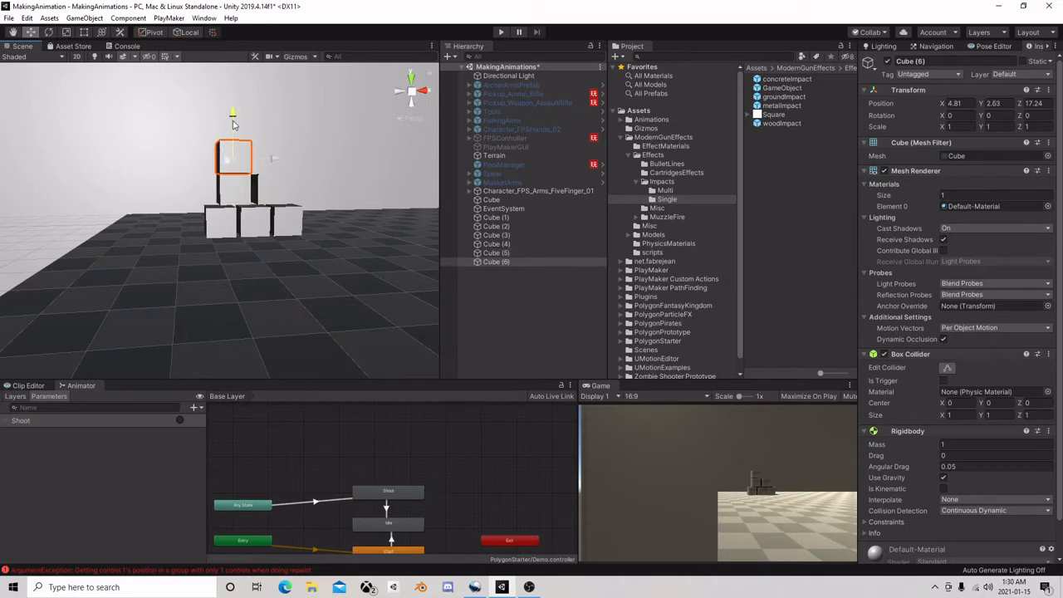
pyautogui.moveTo(274, 159); pyautogui.dragTo(296, 160)
pyautogui.scroll(-3, 288, 165)
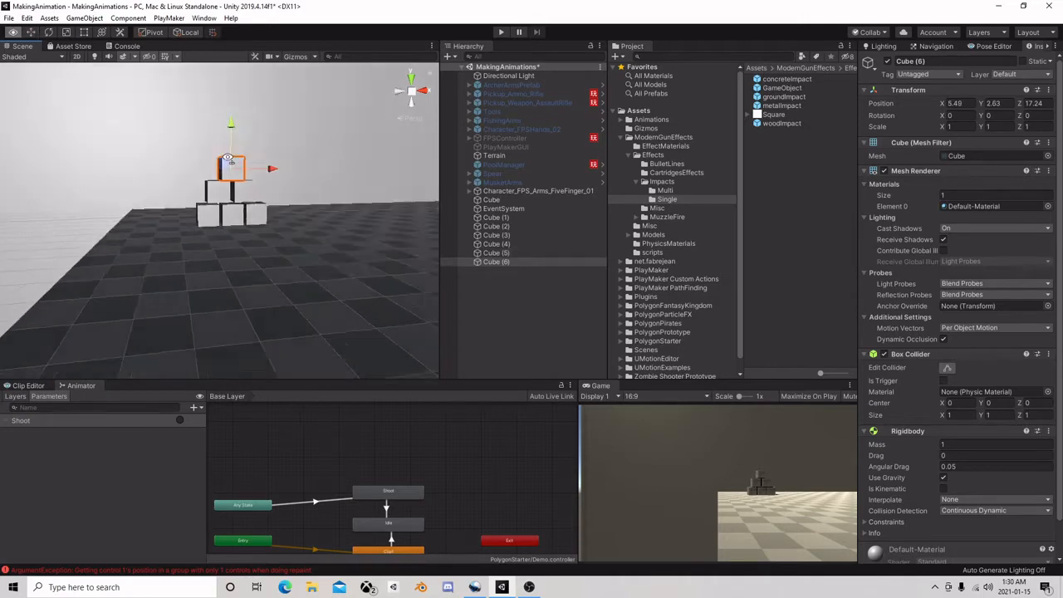
# Assign the wastelandGround material to the large wall cube behind the pyramid
pyautogui.moveTo(271, 169); pyautogui.dragTo(204, 160, button='right')
pyautogui.moveTo(204, 159); pyautogui.dragTo(303, 230, button='middle')
pyautogui.scroll(-3, 340, 263)
pyautogui.moveTo(305, 234); pyautogui.dragTo(230, 204, button='right')
pyautogui.click(215, 133)
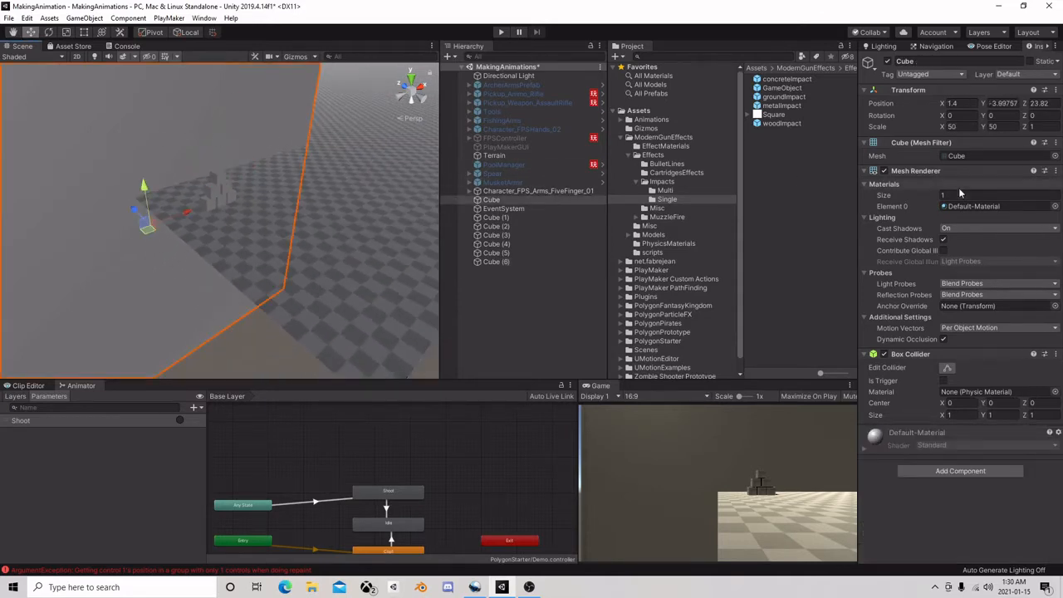
pyautogui.click(1054, 206)
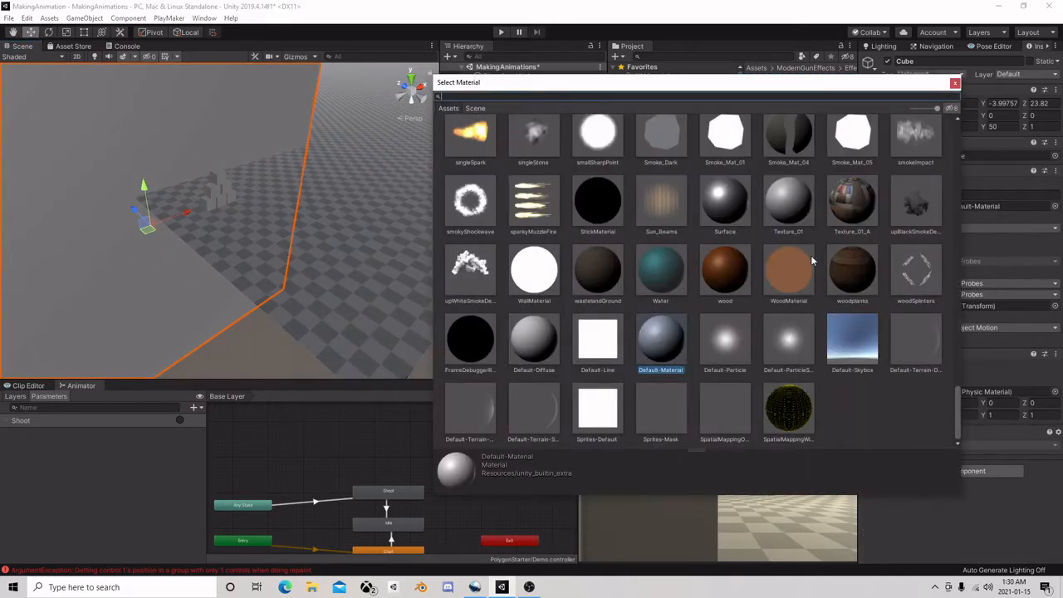
pyautogui.click(791, 272)
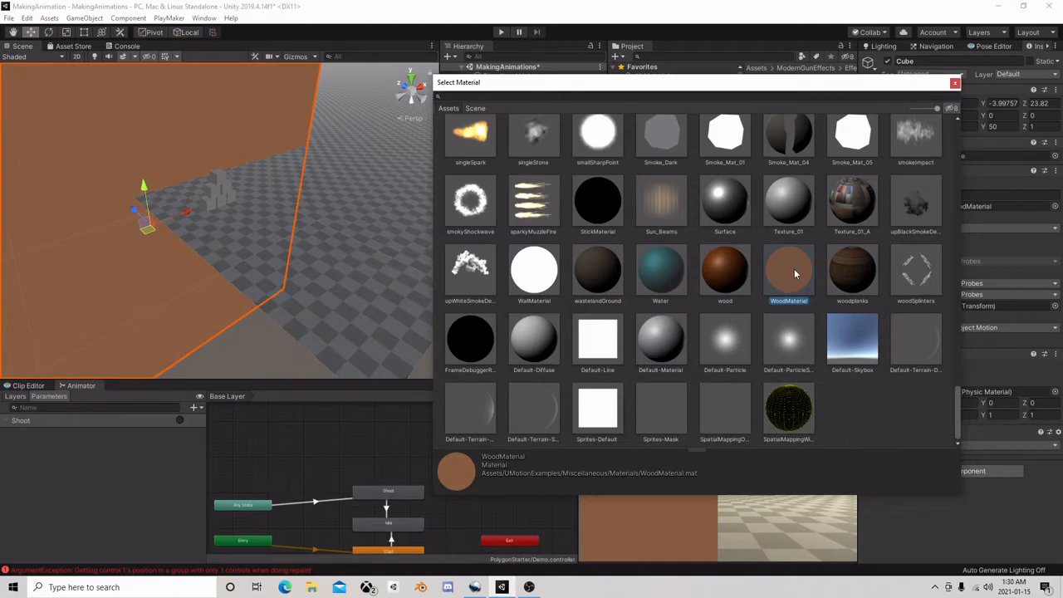
pyautogui.click(587, 265)
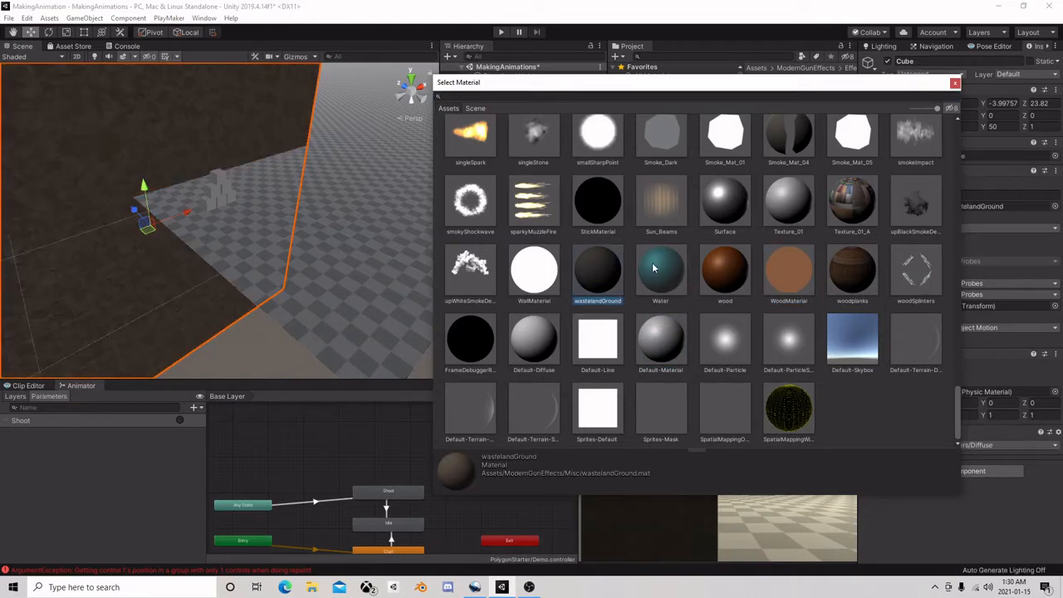
pyautogui.click(954, 85)
pyautogui.scroll(2, 296, 268)
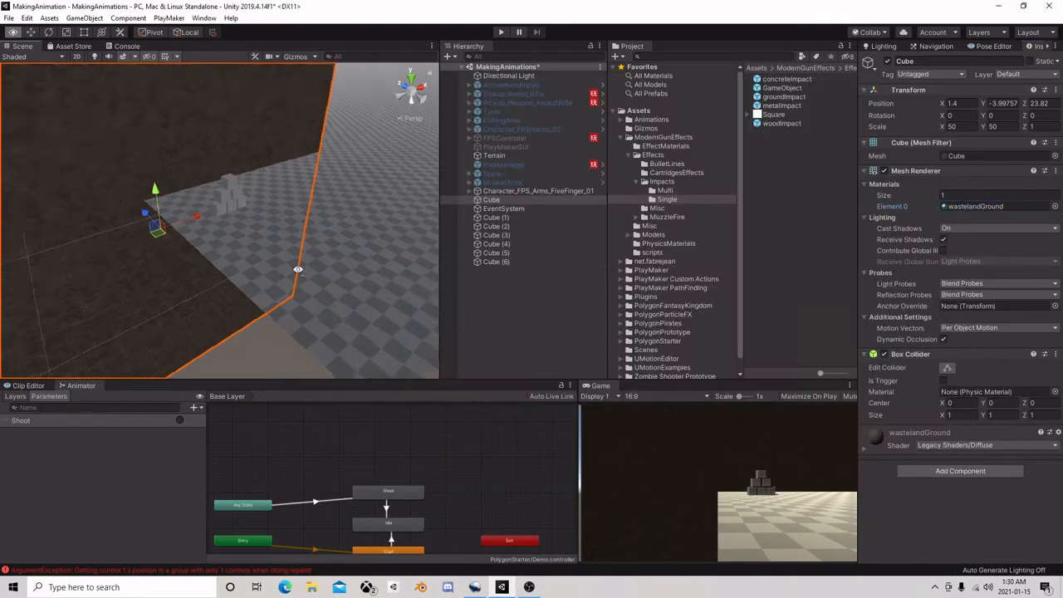
pyautogui.moveTo(297, 268); pyautogui.dragTo(363, 285, button='right')
pyautogui.moveTo(363, 284); pyautogui.dragTo(244, 208, button='middle')
pyautogui.scroll(-4, 244, 209)
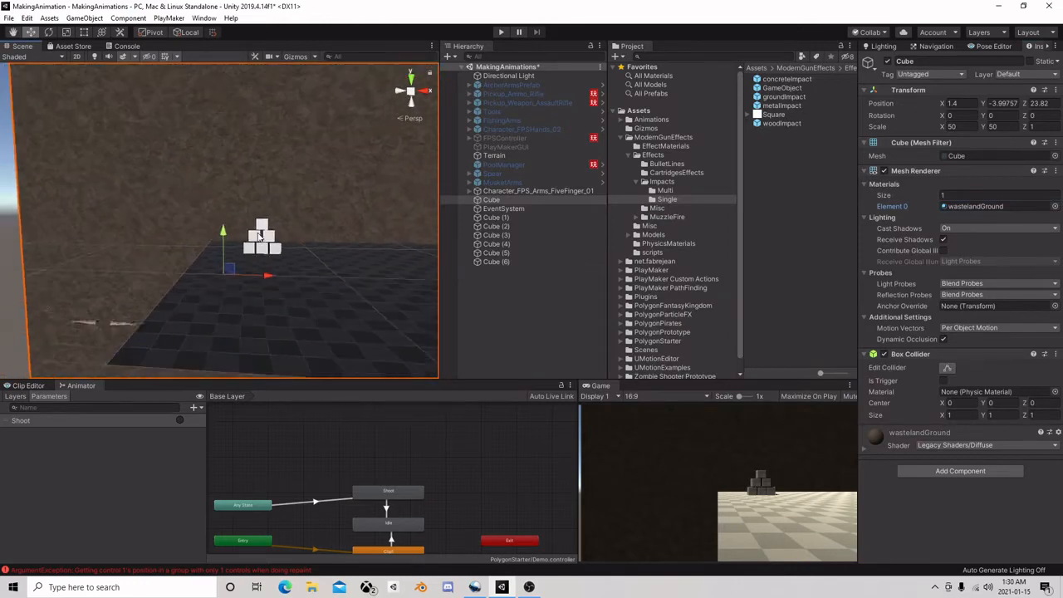
pyautogui.moveTo(244, 208); pyautogui.dragTo(282, 265, button='right')
pyautogui.moveTo(236, 183); pyautogui.dragTo(269, 213, button='middle')
pyautogui.scroll(4, 269, 213)
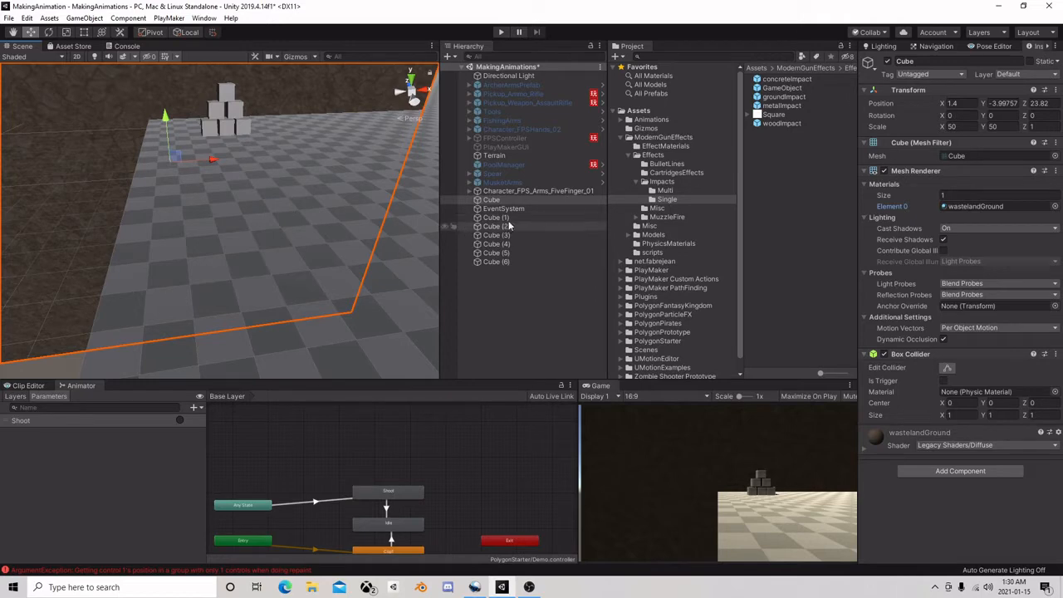
# Create an empty GameObject from the Character_FPS_Arms_FiveFinger_01 object and move it out to the root level above the character
pyautogui.click(525, 188)
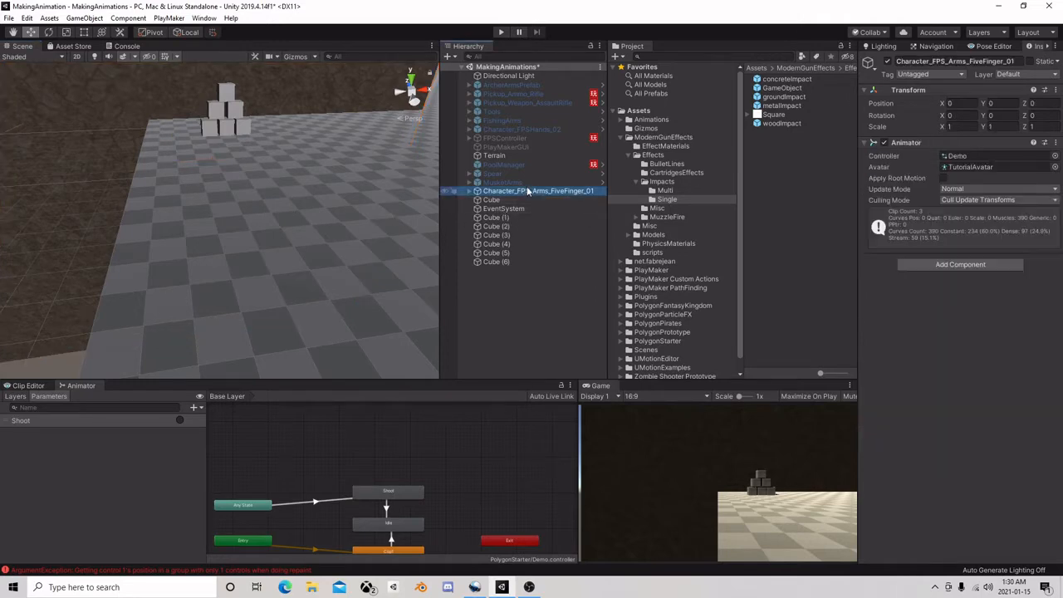
pyautogui.rightClick(496, 193)
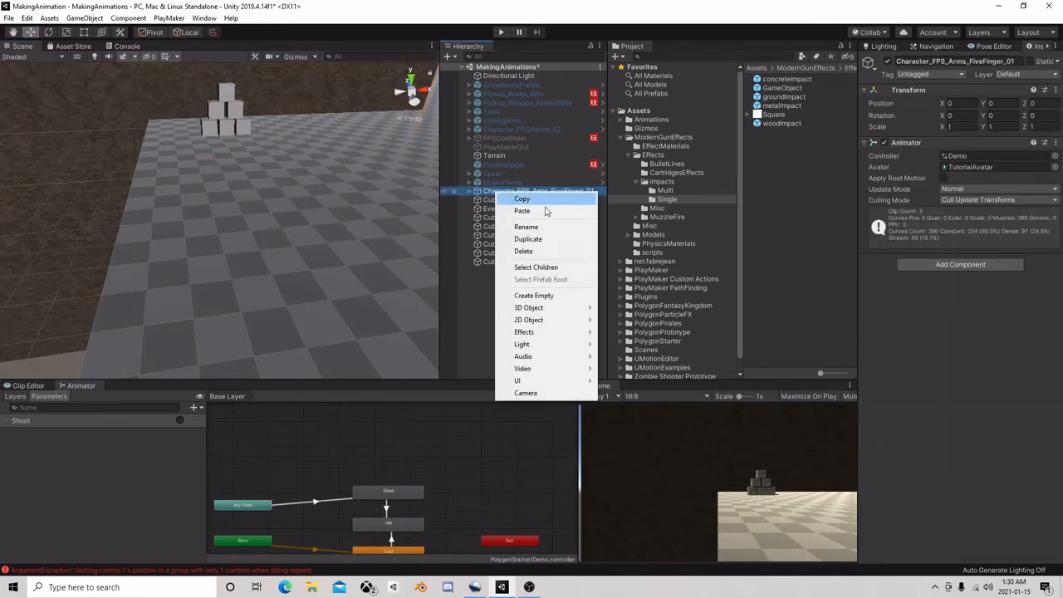
pyautogui.click(523, 296)
pyautogui.moveTo(510, 254); pyautogui.dragTo(499, 187)
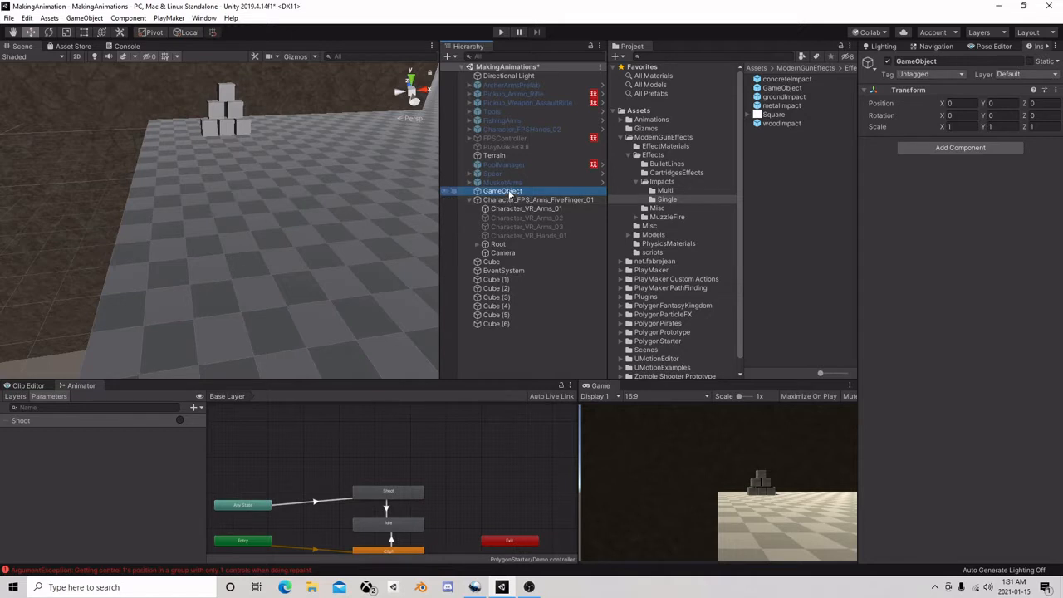
# Create an empty child under the root GameObject and nest the Camera and the FPS arms character inside it
pyautogui.rightClick(508, 191)
pyautogui.click(570, 295)
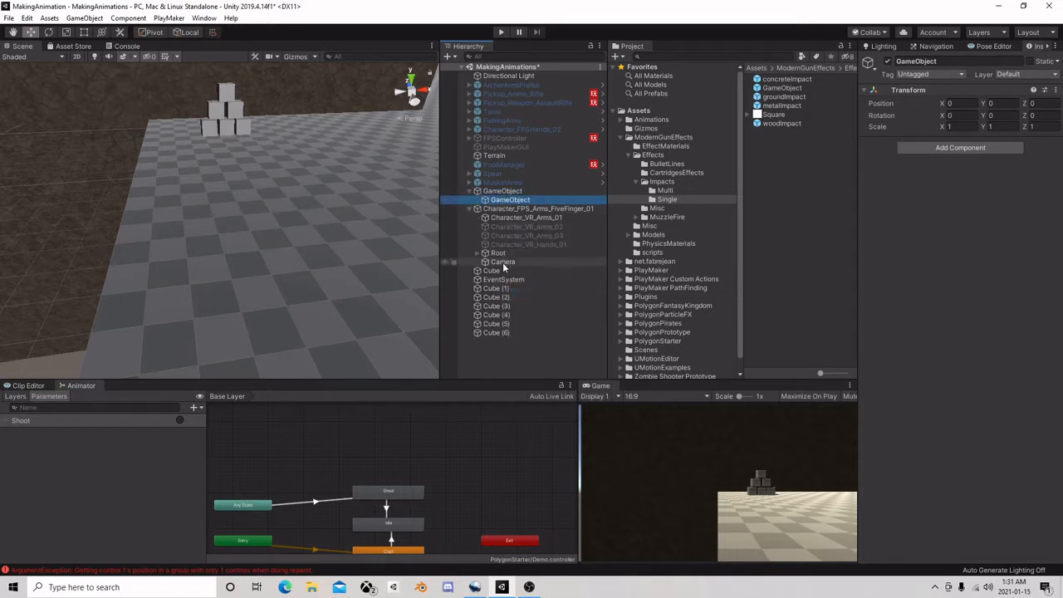
pyautogui.moveTo(499, 263); pyautogui.dragTo(521, 203)
pyautogui.click(507, 218)
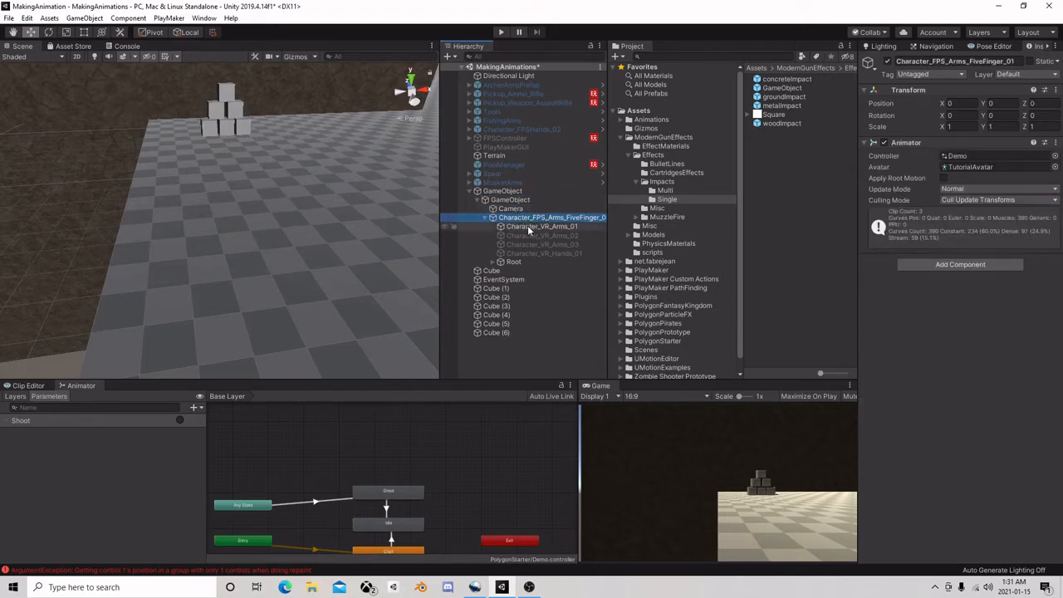
# Create an empty object named Arms under the inner GameObject, nest the FPS arms character in it and collapse the character
pyautogui.click(522, 191)
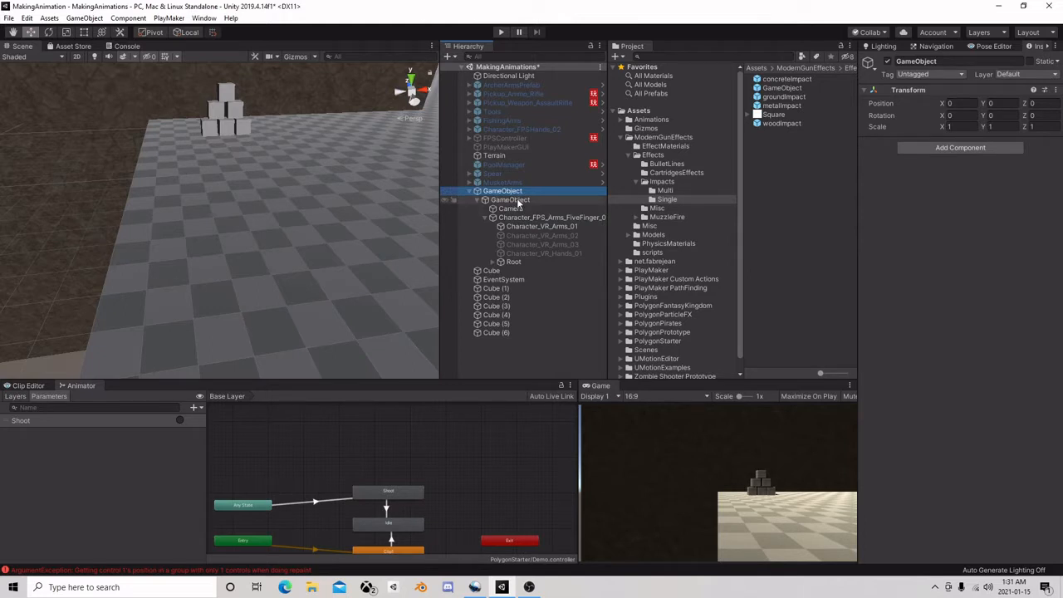
pyautogui.click(516, 201)
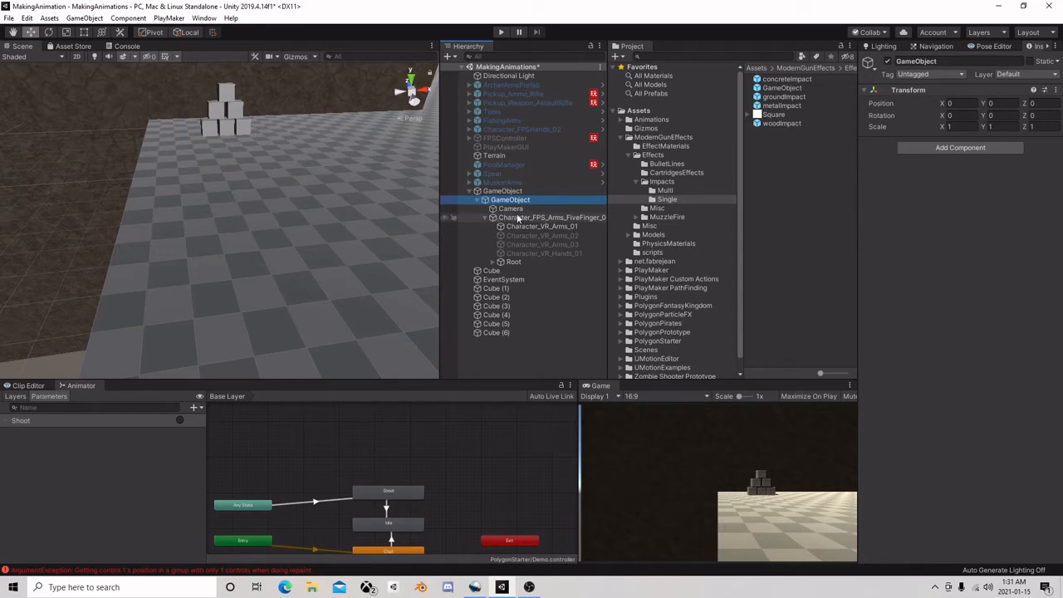
pyautogui.rightClick(517, 204)
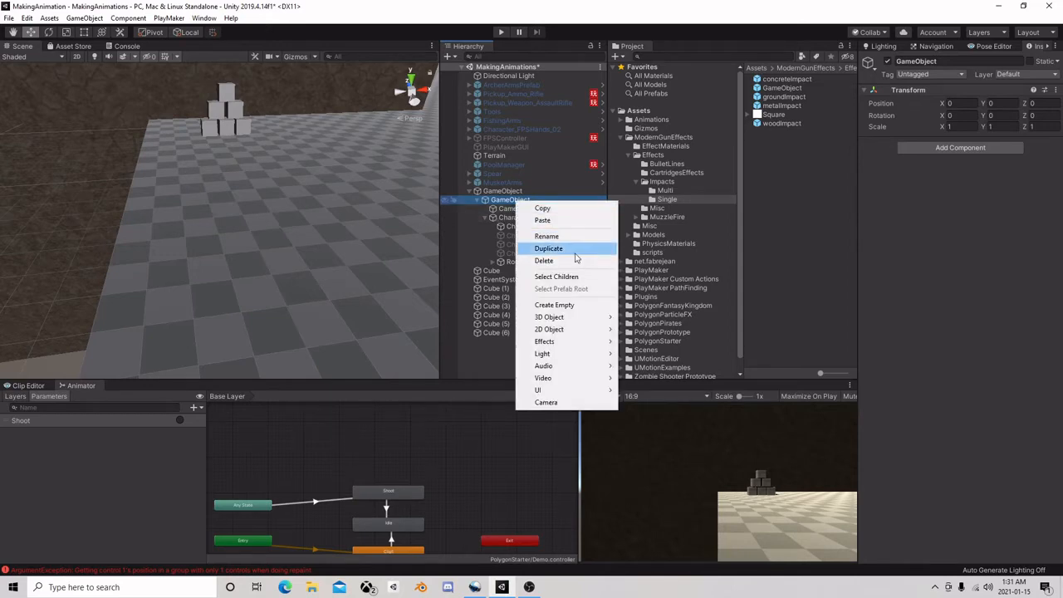
pyautogui.click(557, 303)
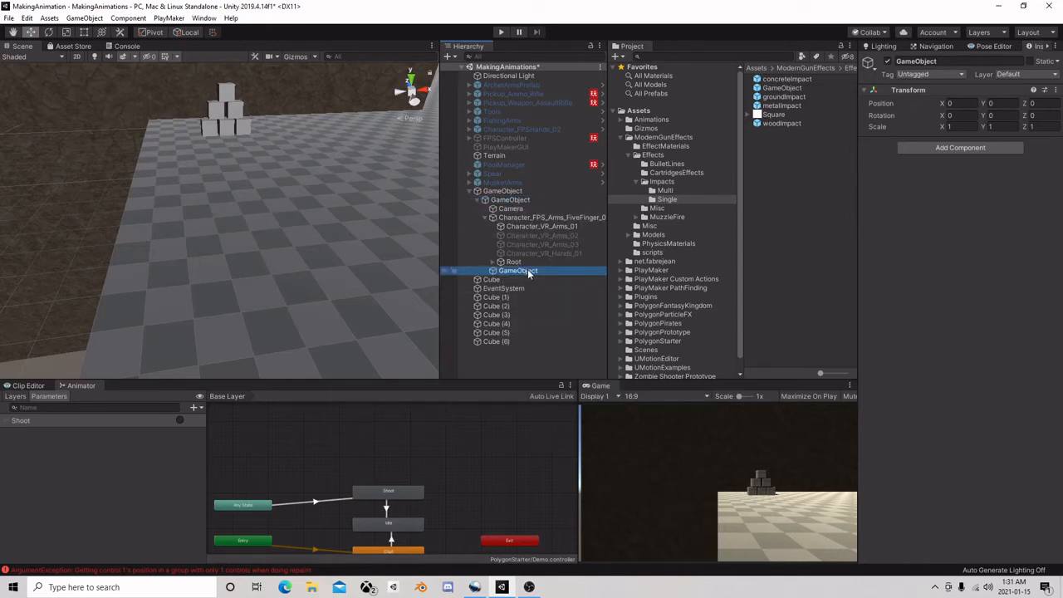
pyautogui.write('Arms')
pyautogui.press('Return')
pyautogui.moveTo(540, 218); pyautogui.dragTo(514, 272)
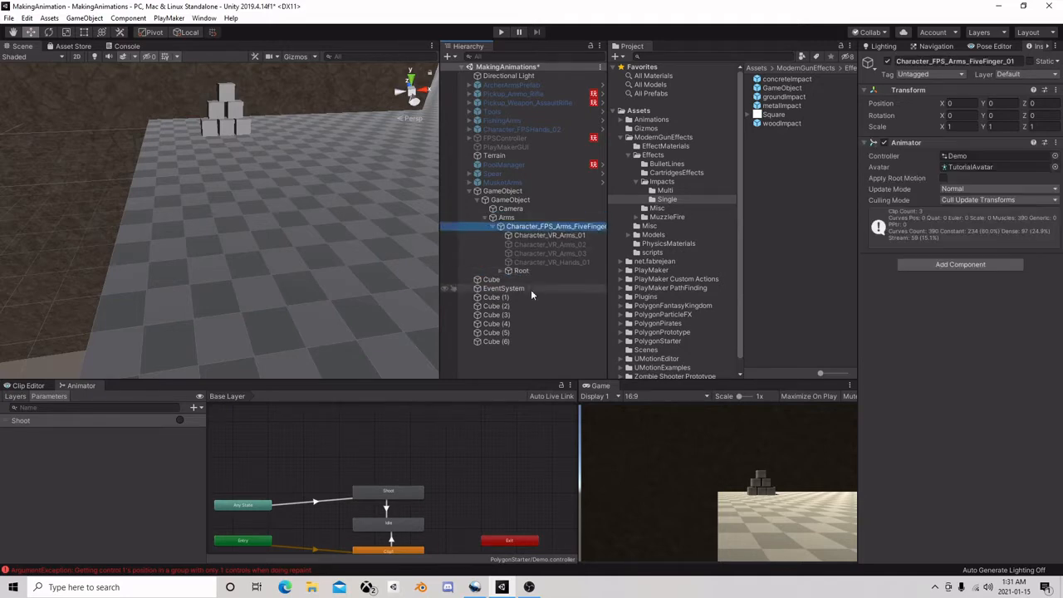
pyautogui.click(492, 225)
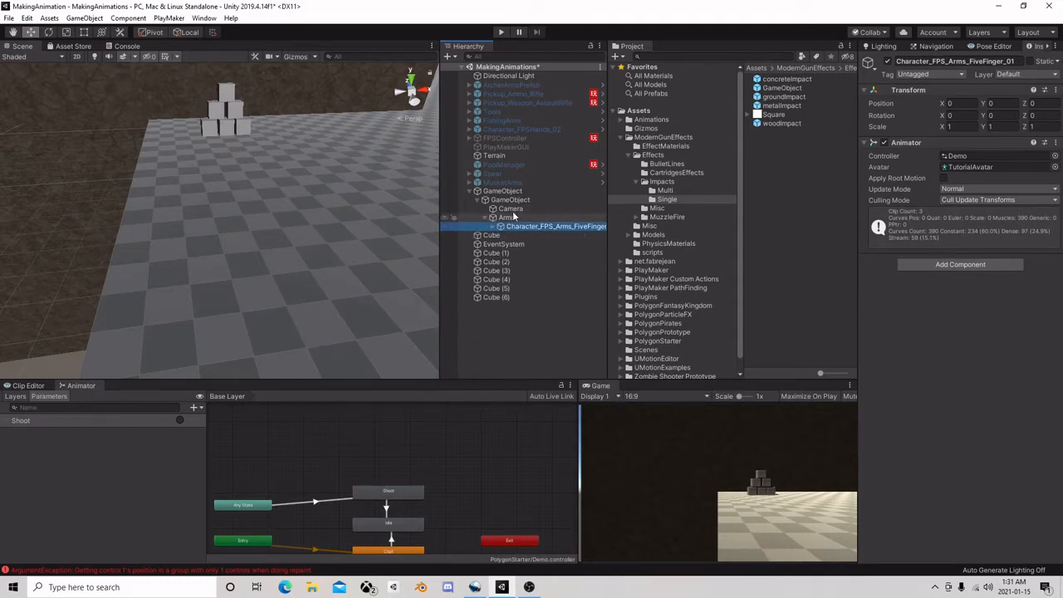
# Rename the inner GameObject that holds the Camera and Arms as cameraEffects
pyautogui.click(521, 202)
pyautogui.press('F2')
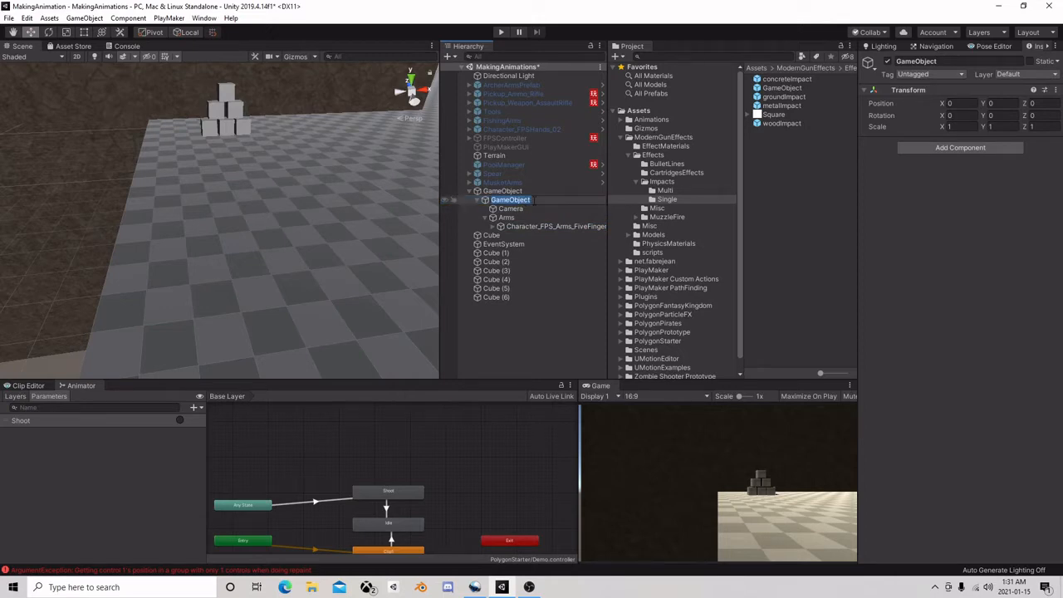
pyautogui.write('CameraEffects')
pyautogui.press('Return')
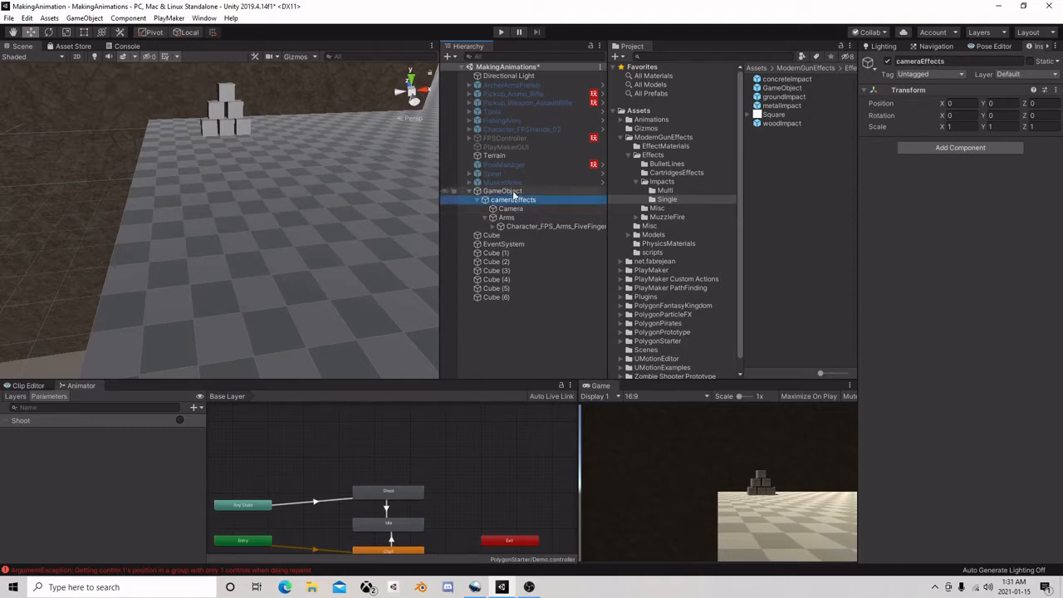
# Add a PlayMakerFSM component to cameraEffects and open its FSM for editing
pyautogui.click(960, 147)
pyautogui.write('rig')
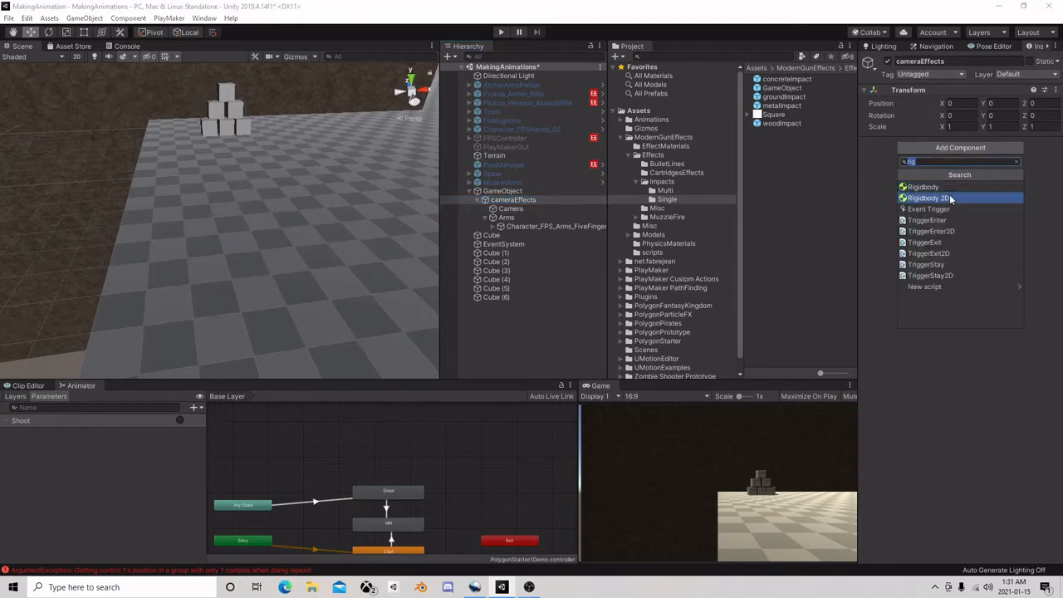
pyautogui.write('fsm')
pyautogui.click(930, 197)
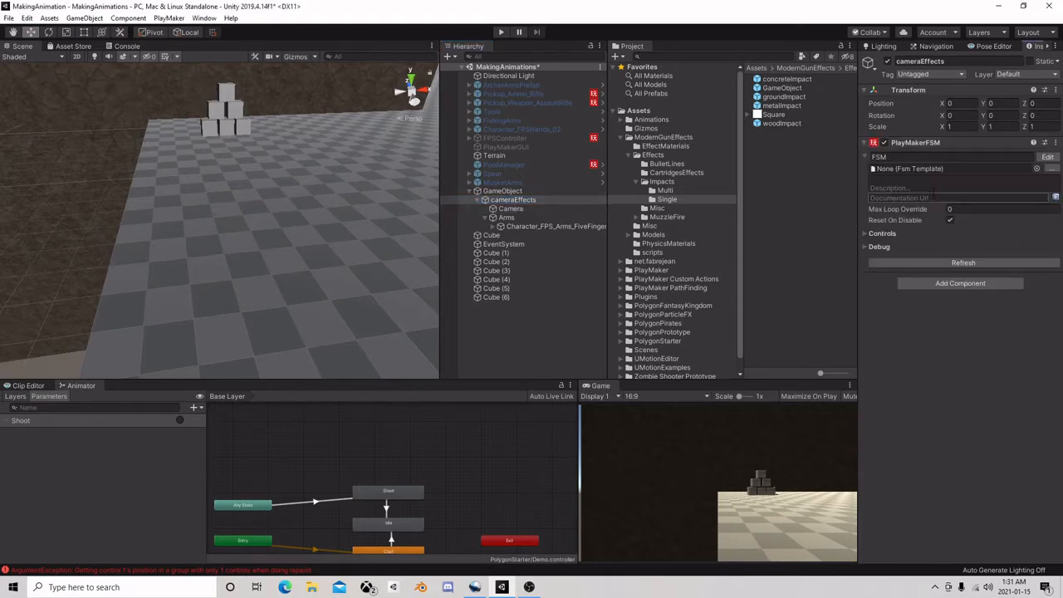
pyautogui.click(1046, 157)
# Add a second state to the cameraEffects FSM beside State 1
pyautogui.rightClick(176, 194)
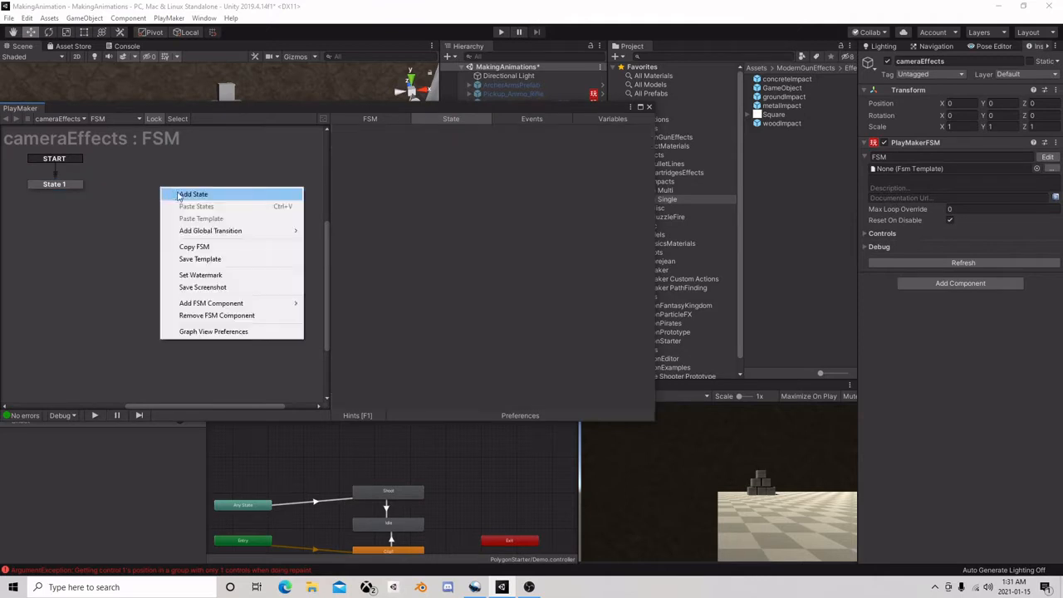
pyautogui.click(178, 196)
pyautogui.rightClick(192, 191)
pyautogui.click(479, 137)
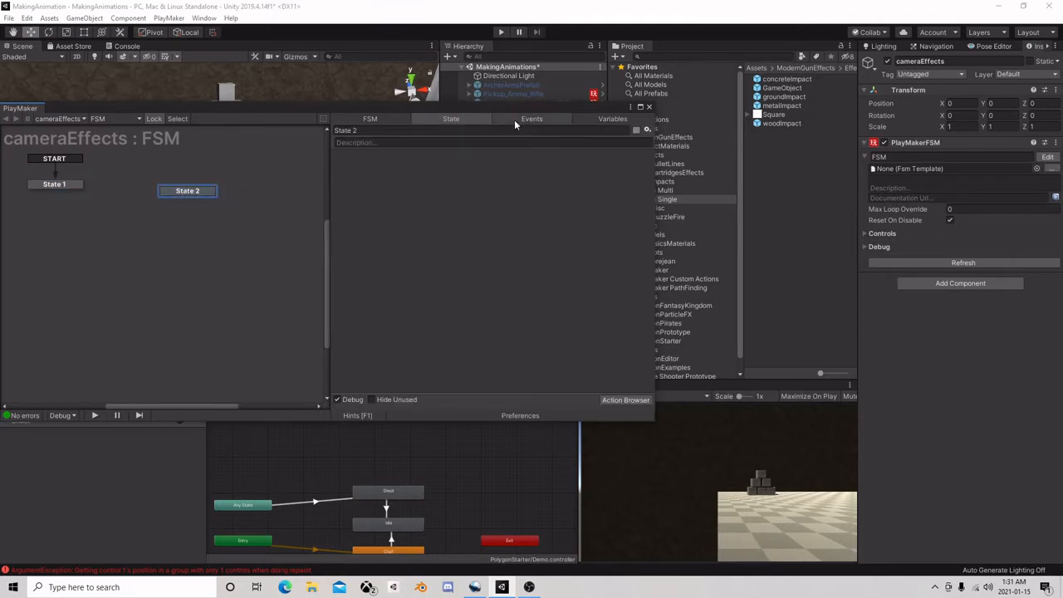
# Add a new event named Shoot to the cameraEffects FSM and accept the PlayMakerGlobals notice
pyautogui.click(513, 119)
pyautogui.click(444, 387)
pyautogui.write('Sh')
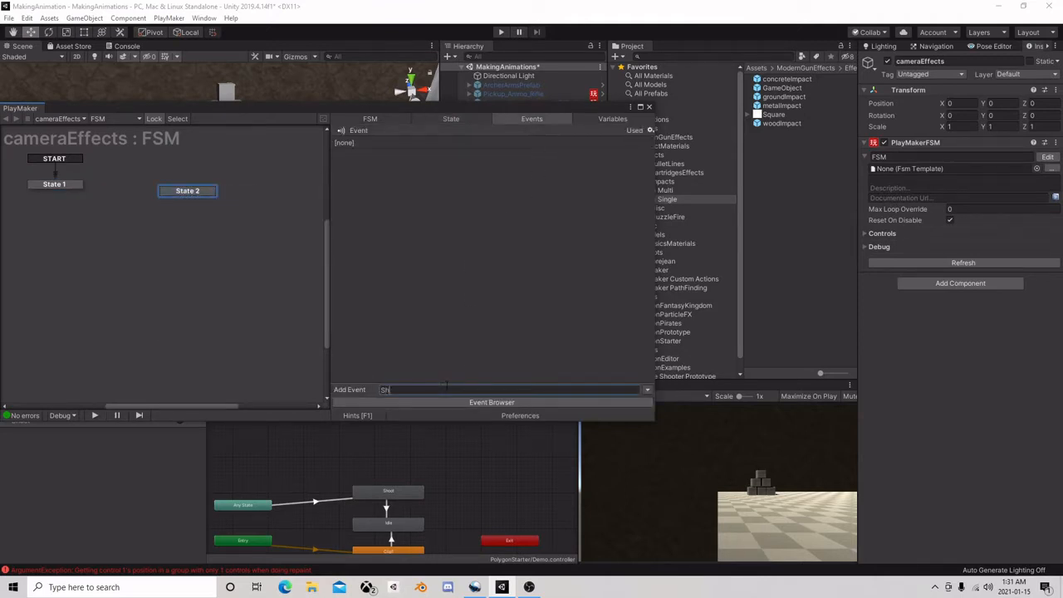
pyautogui.write('oot')
pyautogui.press('Return')
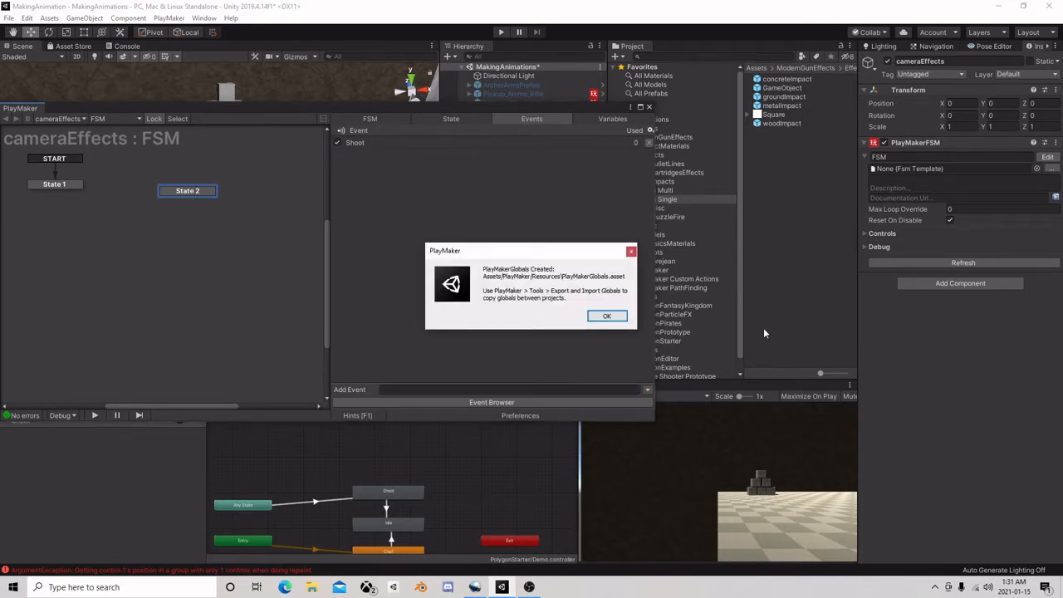
pyautogui.click(607, 315)
# Give State 2 a global transition driven by the Shoot event
pyautogui.rightClick(186, 192)
pyautogui.moveTo(218, 214)
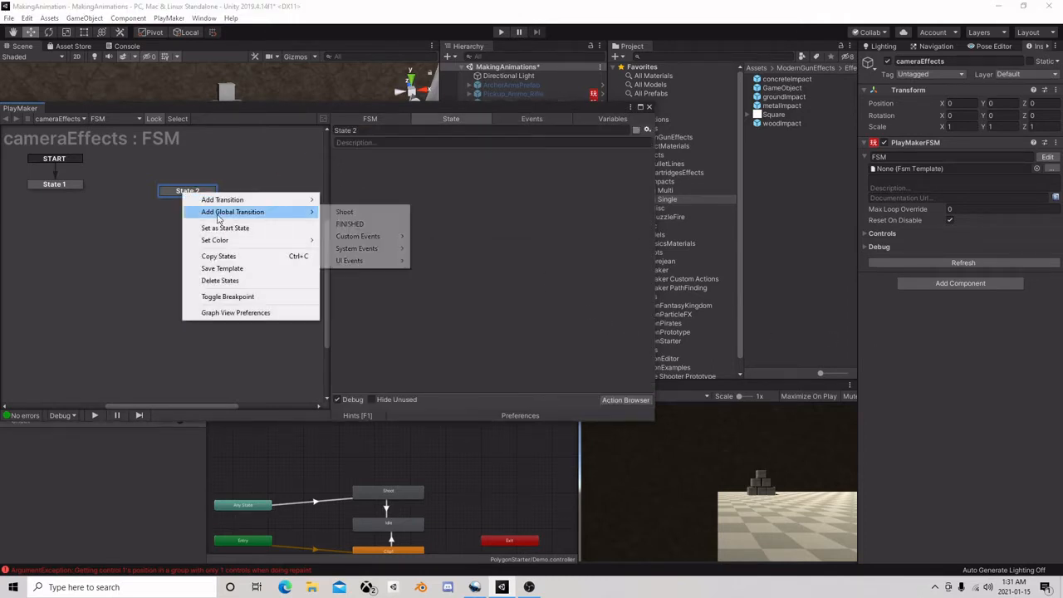
pyautogui.click(347, 211)
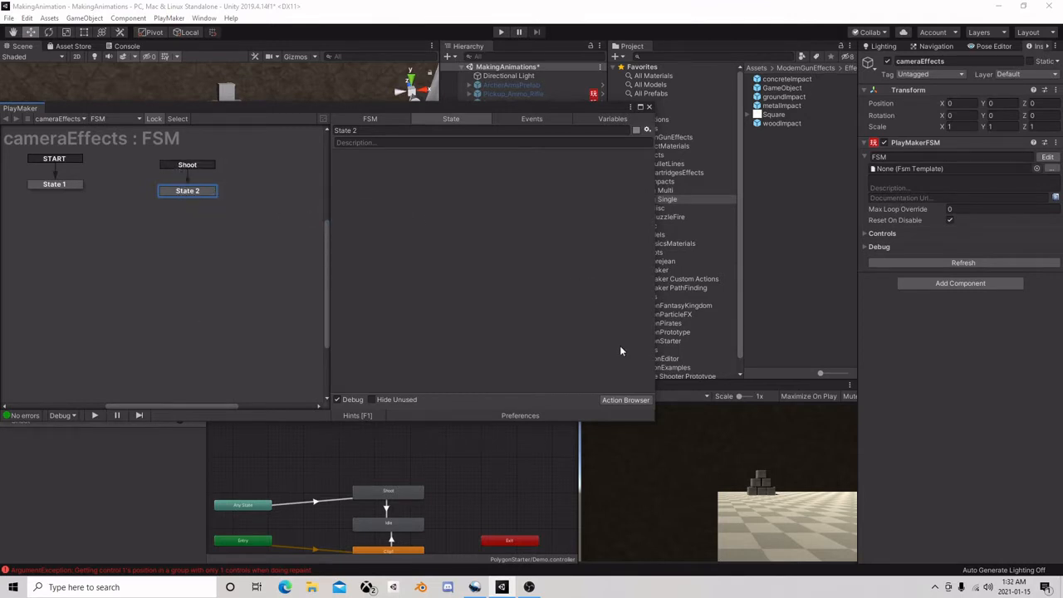
# Search the available actions for shake, add Game Object Shake to State 2 and close the action list
pyautogui.click(630, 400)
pyautogui.write('shak')
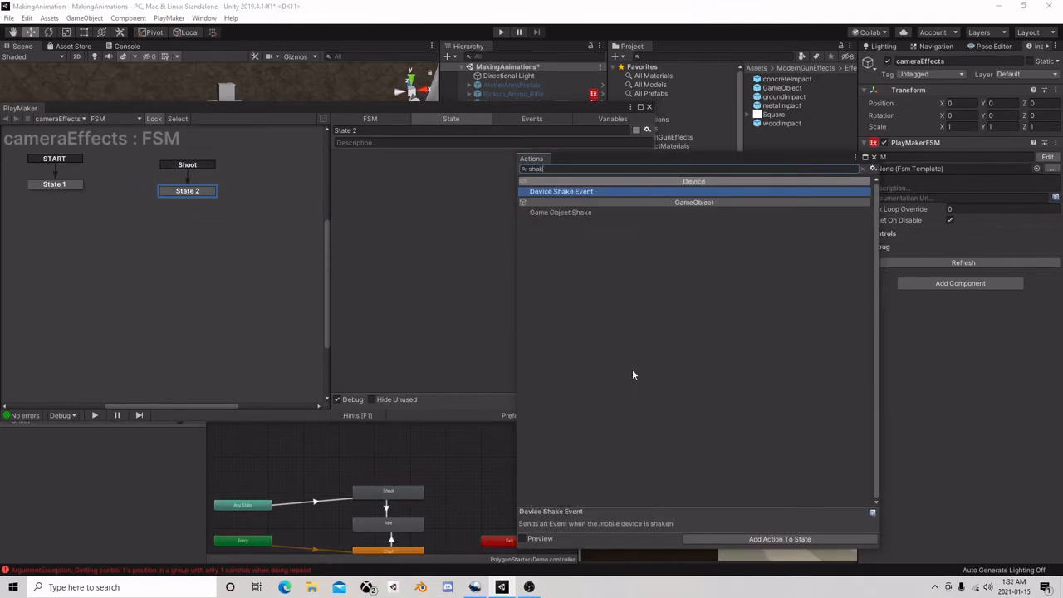
pyautogui.doubleClick(564, 212)
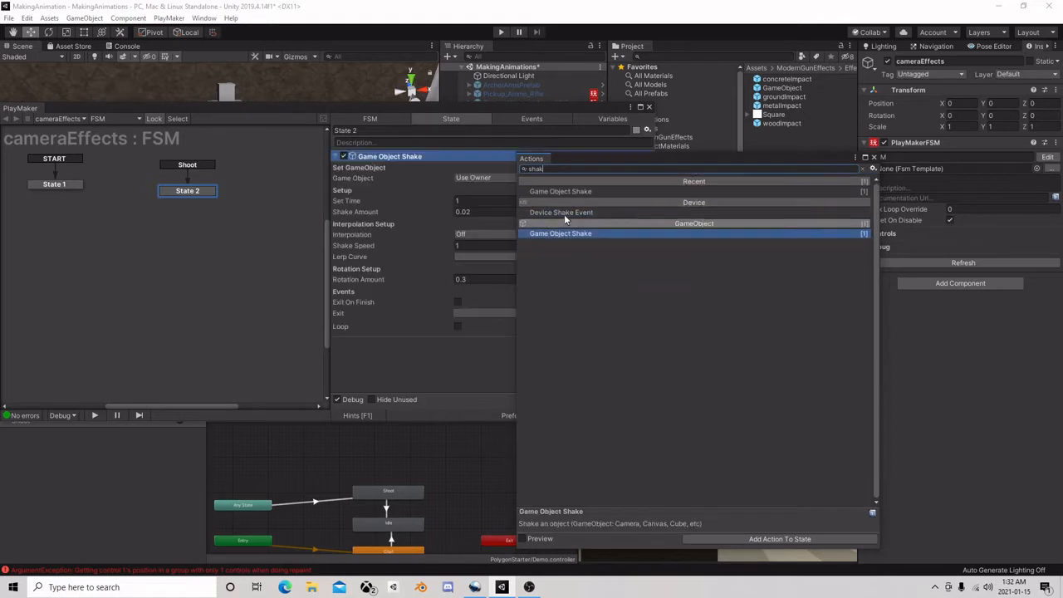
pyautogui.click(873, 157)
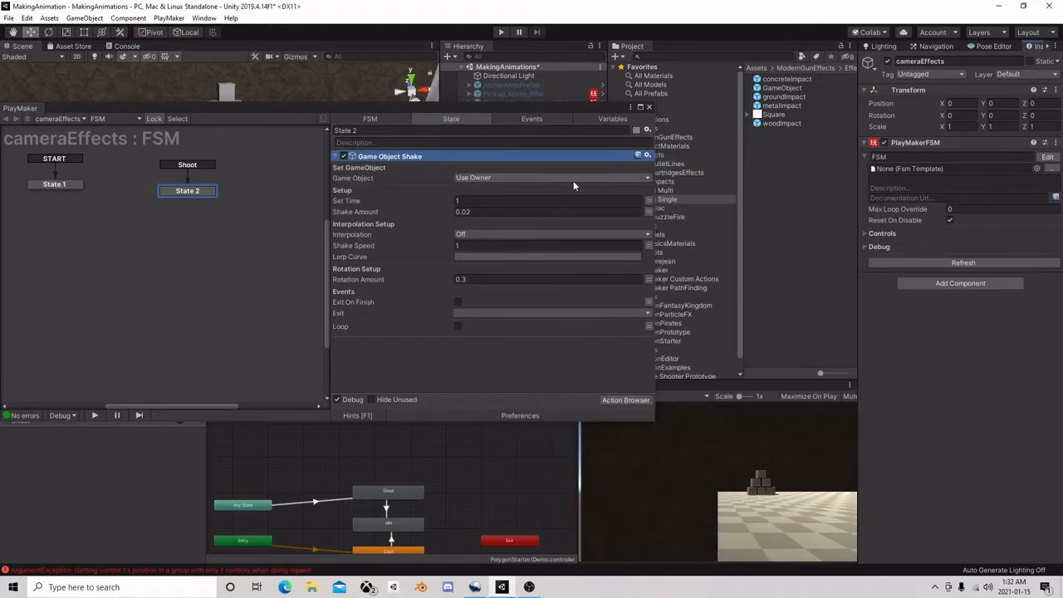
# Configure Game Object Shake with Set Time 0.2, Linear interpolation, Rotation Amount 0.1 and Loop enabled
pyautogui.click(488, 201)
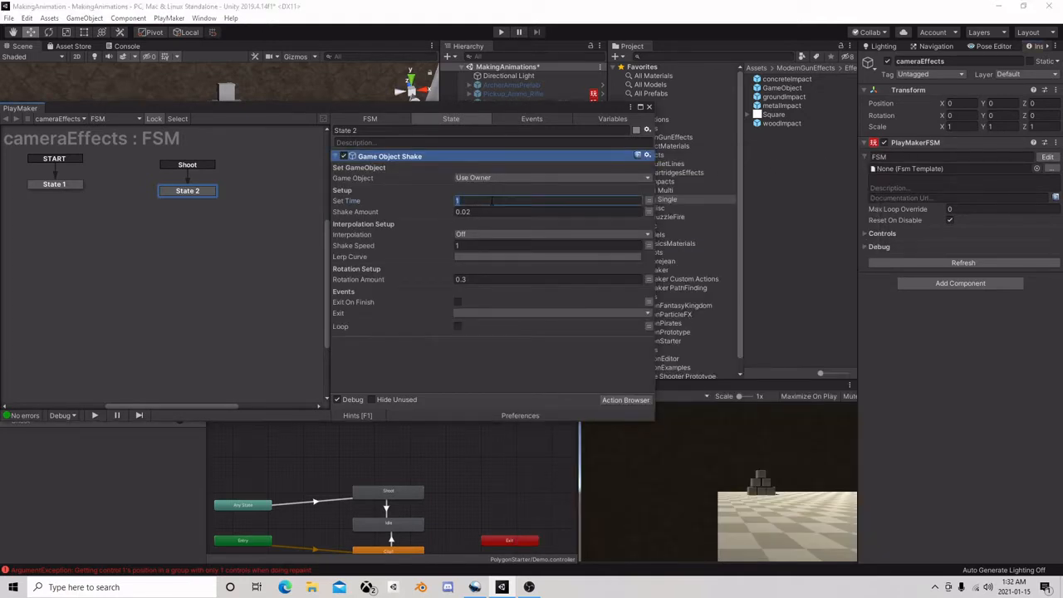
pyautogui.press('Return')
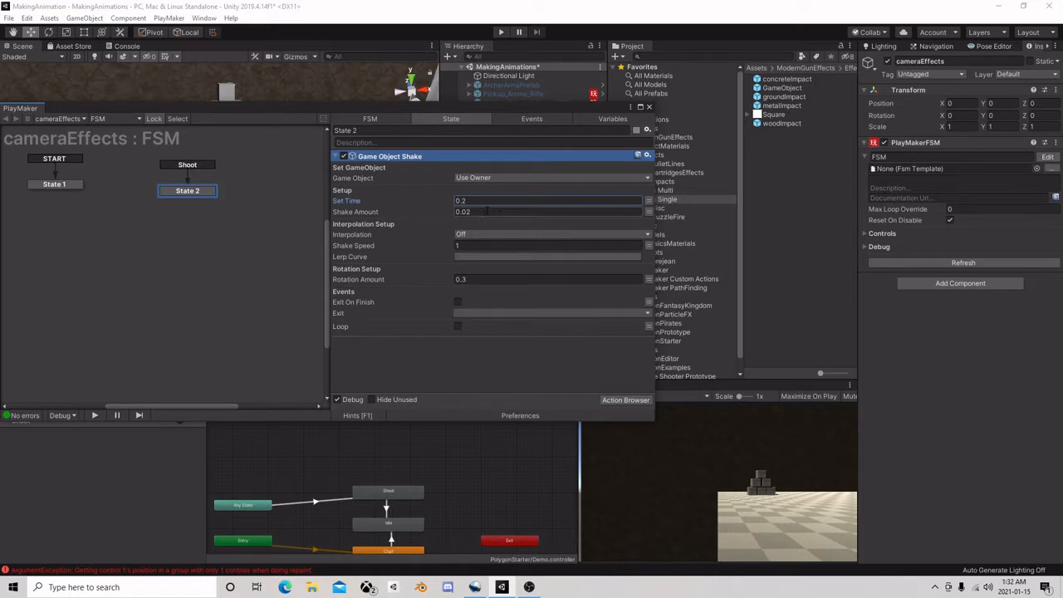
pyautogui.click(460, 234)
pyautogui.click(494, 259)
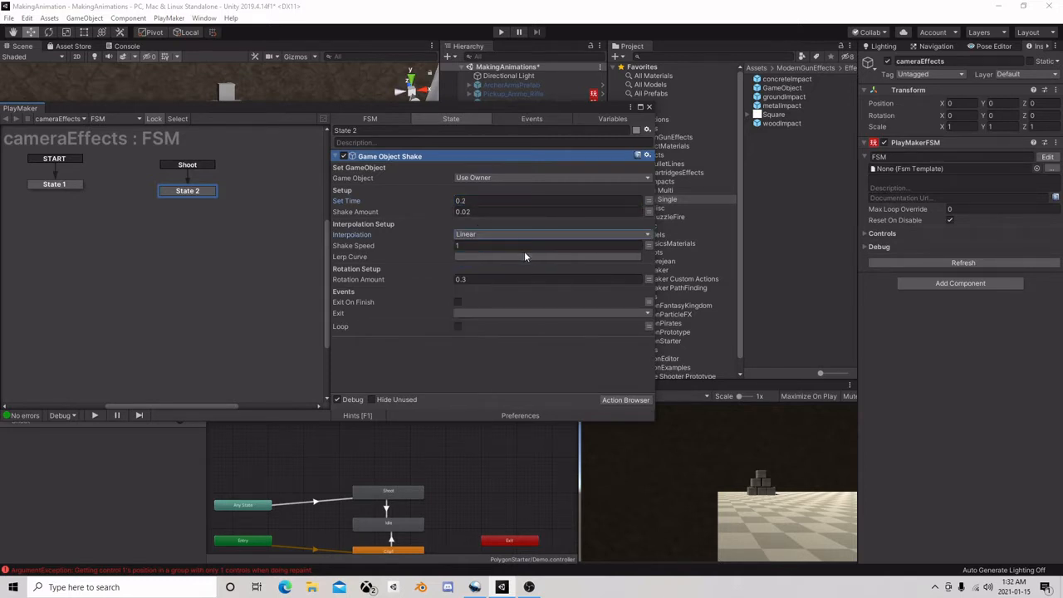
pyautogui.click(476, 247)
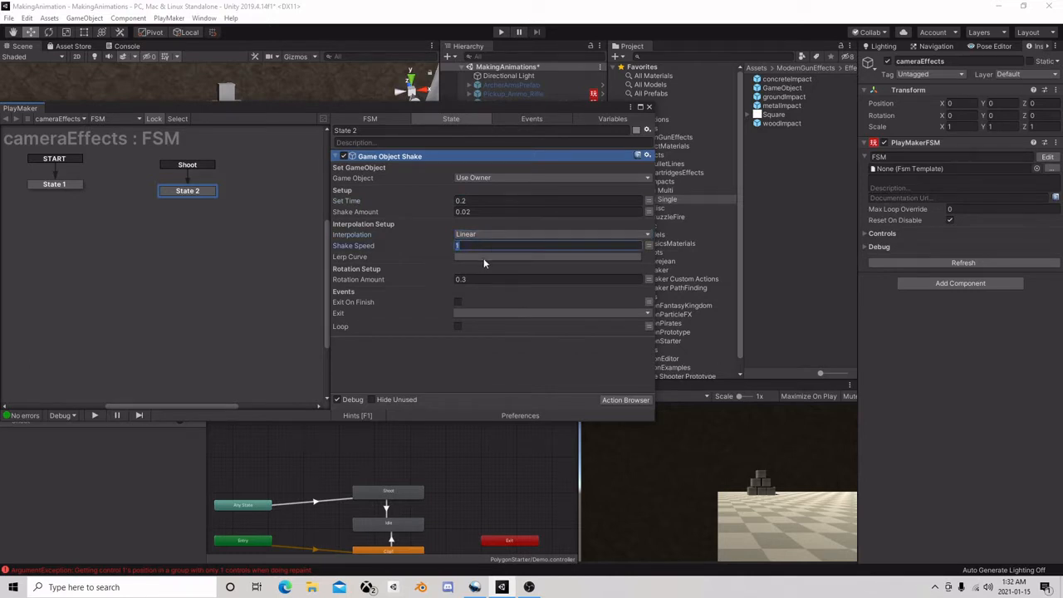
pyautogui.click(461, 280)
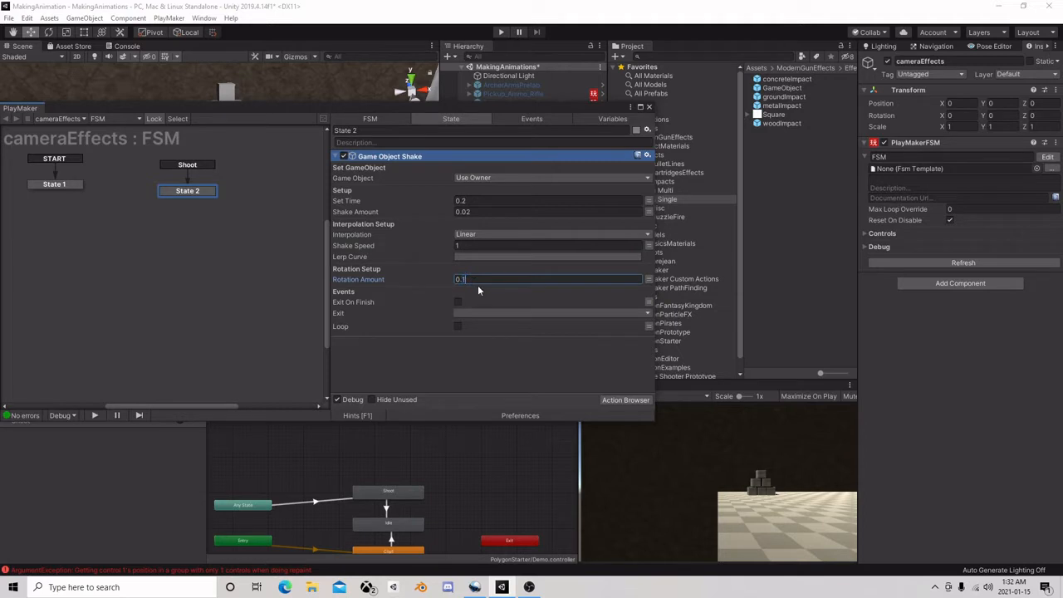
pyautogui.click(458, 327)
# Add a FINISHED transition to State 1 and link it to State 2
pyautogui.click(77, 187)
pyautogui.rightClick(73, 185)
pyautogui.moveTo(91, 192)
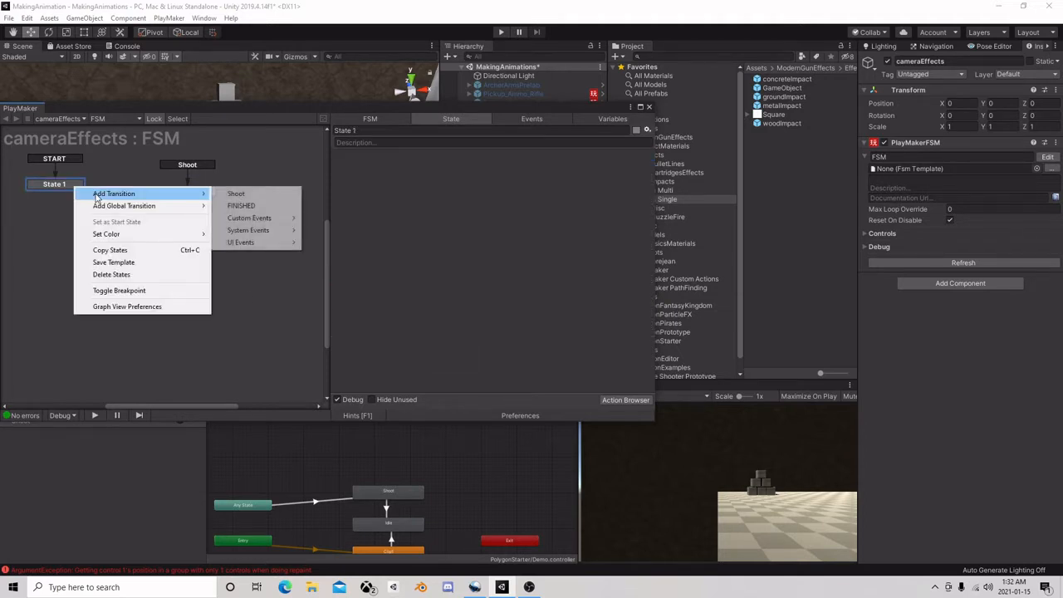
pyautogui.click(236, 195)
pyautogui.moveTo(71, 195); pyautogui.dragTo(174, 194)
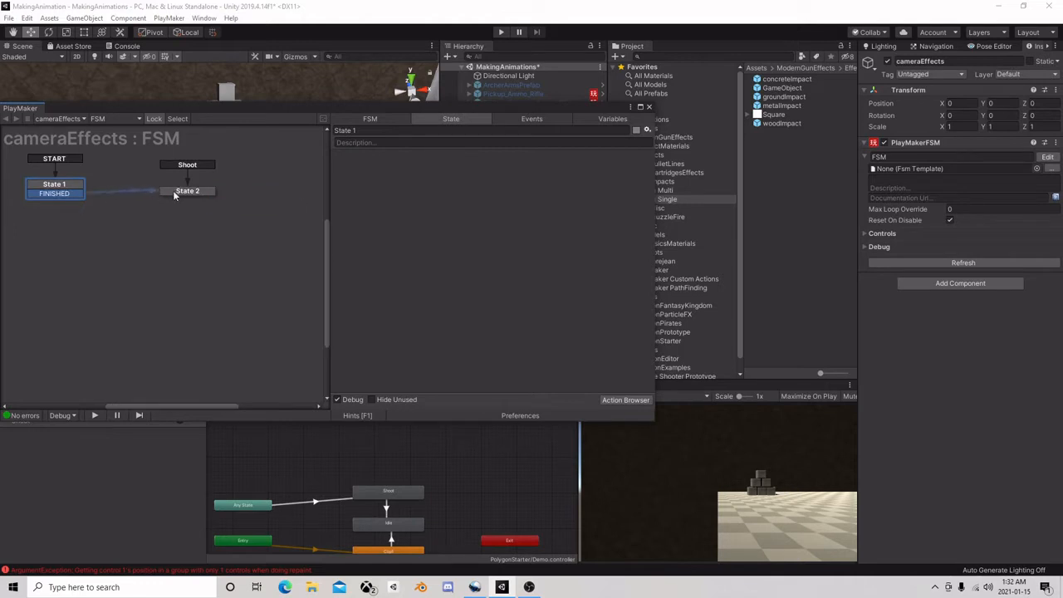
# Run the scene and set the shake action's Set Time to 0.05 and Shake Amount to 0
pyautogui.click(500, 32)
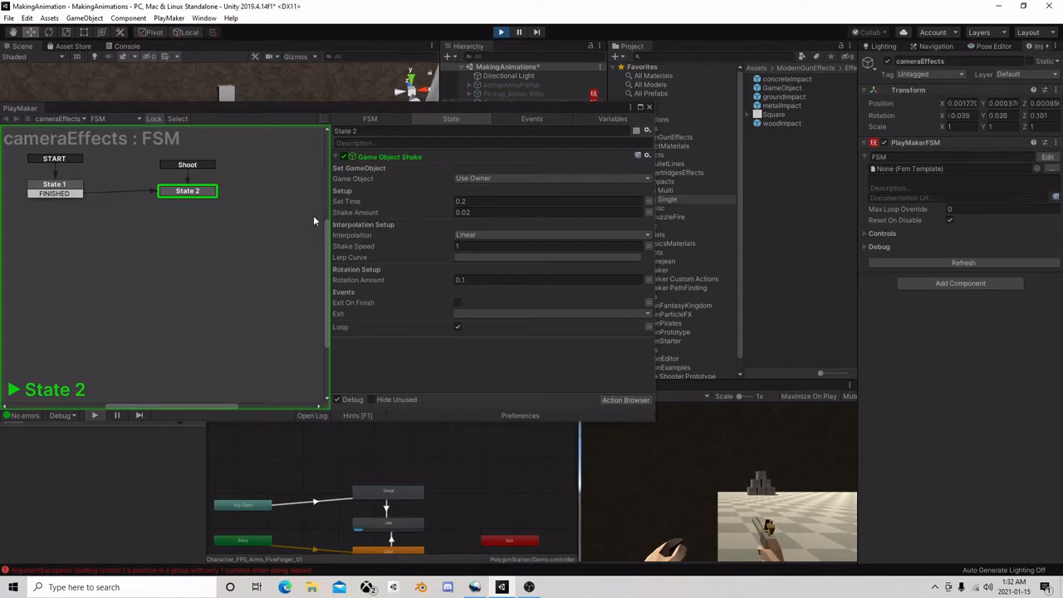
pyautogui.moveTo(423, 207); pyautogui.dragTo(463, 213)
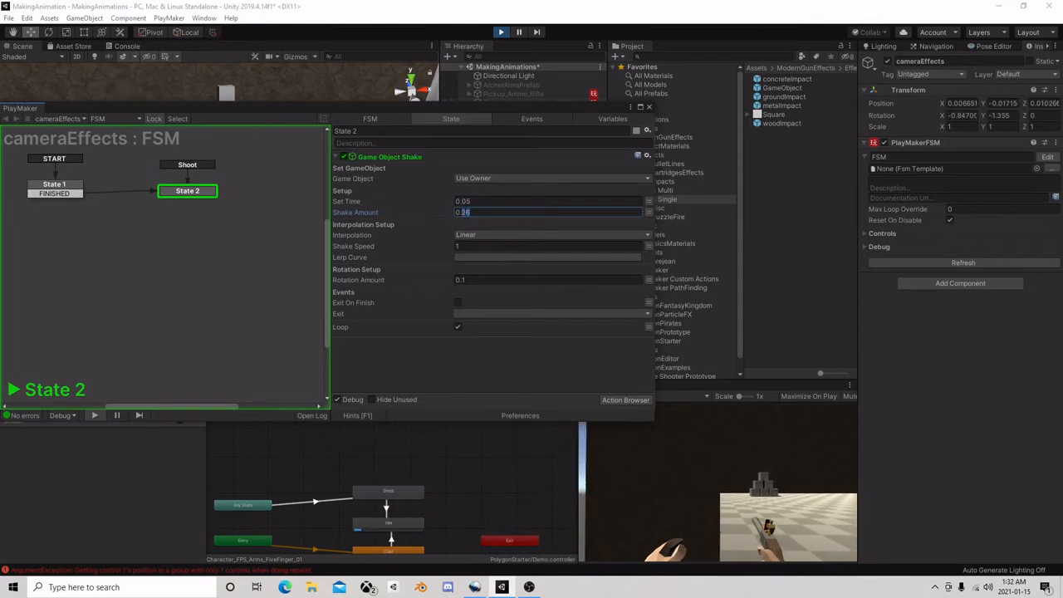
pyautogui.write('1')
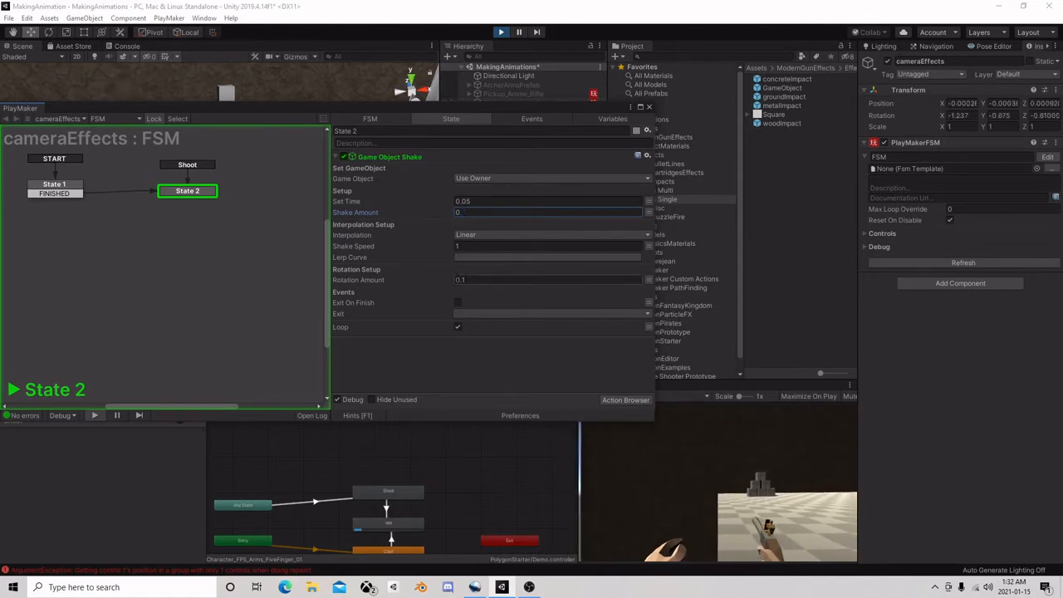
# Try a Rotation Amount of 0.4 and a Shake Amount of 0.2 on the running shake action
pyautogui.click(396, 280)
pyautogui.moveTo(397, 282); pyautogui.dragTo(462, 281)
pyautogui.press('BackSpace')
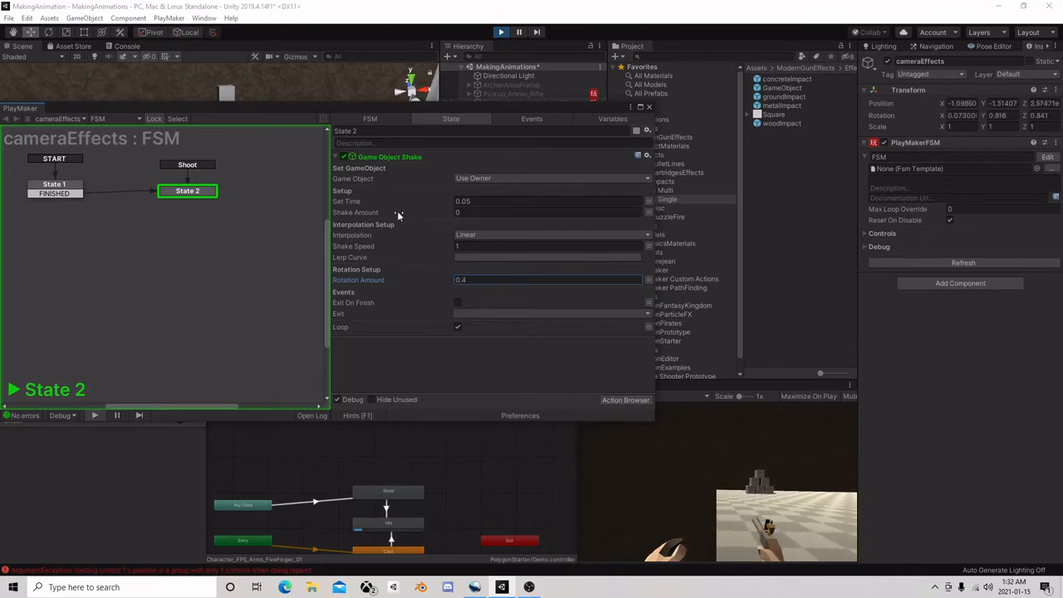
pyautogui.moveTo(397, 215); pyautogui.dragTo(450, 217)
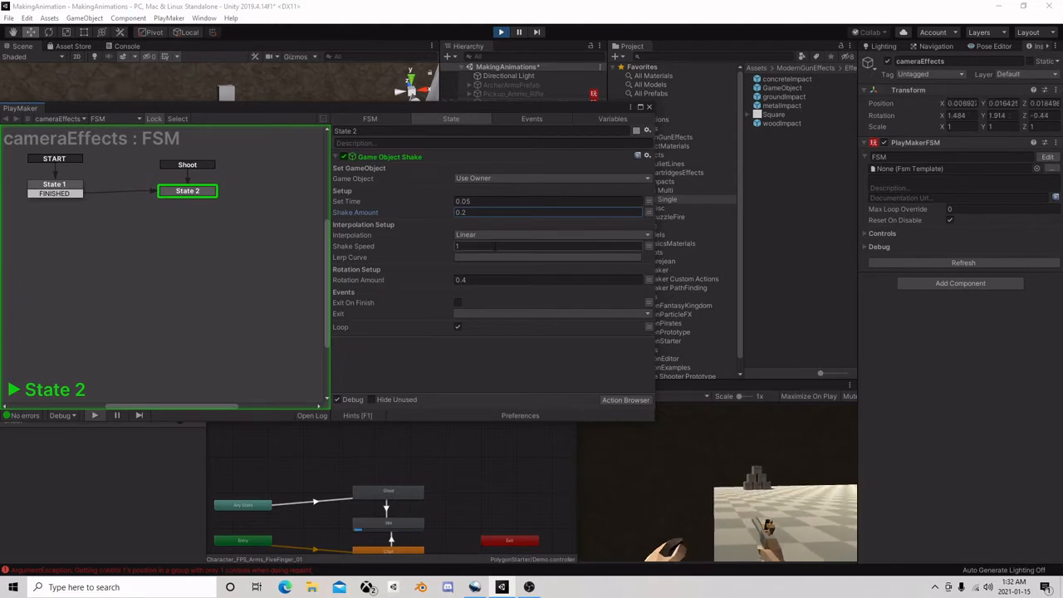
# Try Shake Speed values of 0.1 and 0.05 on the running shake action
pyautogui.moveTo(473, 247); pyautogui.dragTo(419, 242)
pyautogui.write('0.1')
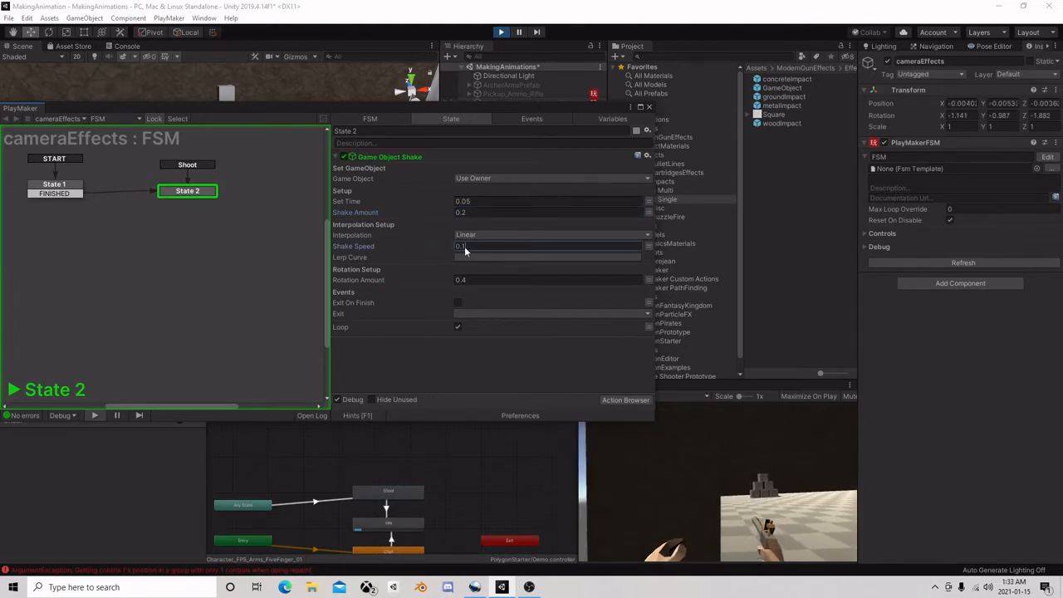
pyautogui.press('BackSpace')
pyautogui.write('05')
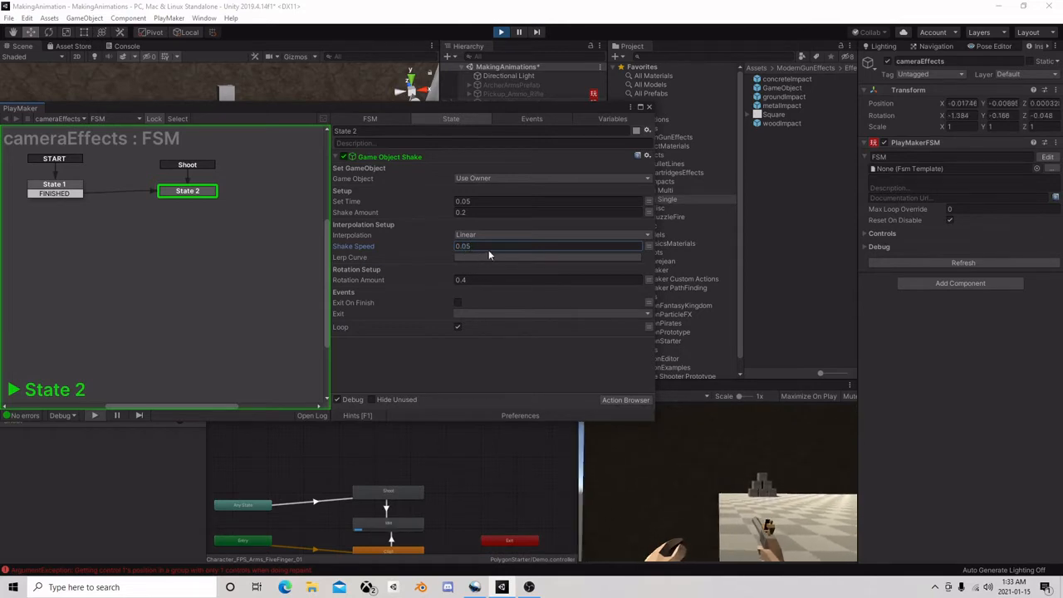
# Set the shake action's Set Time to 0.01 and turn off Loop
pyautogui.click(468, 203)
pyautogui.press('BackSpace')
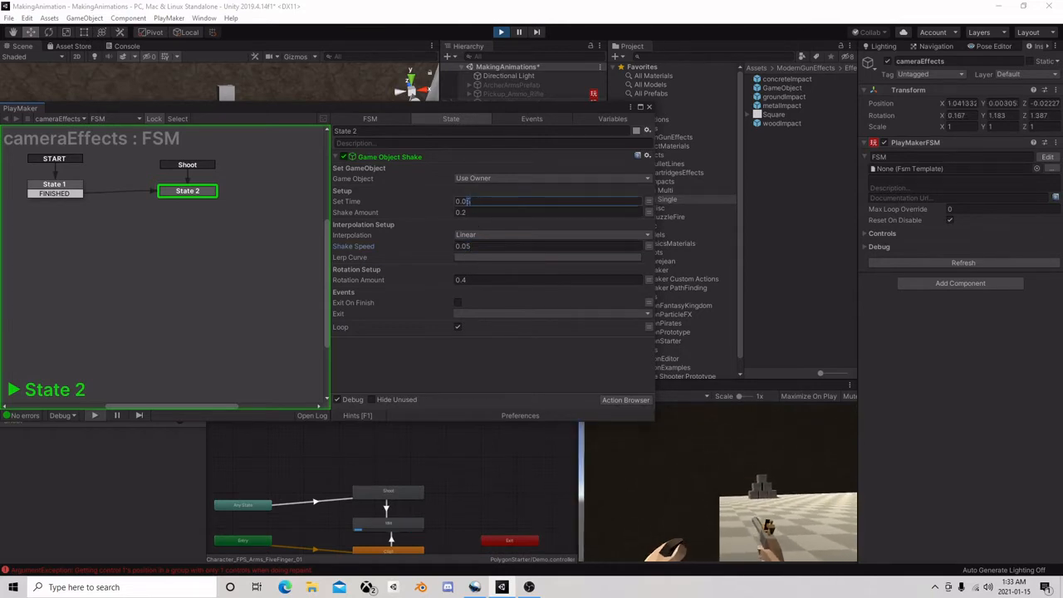
pyautogui.write('1')
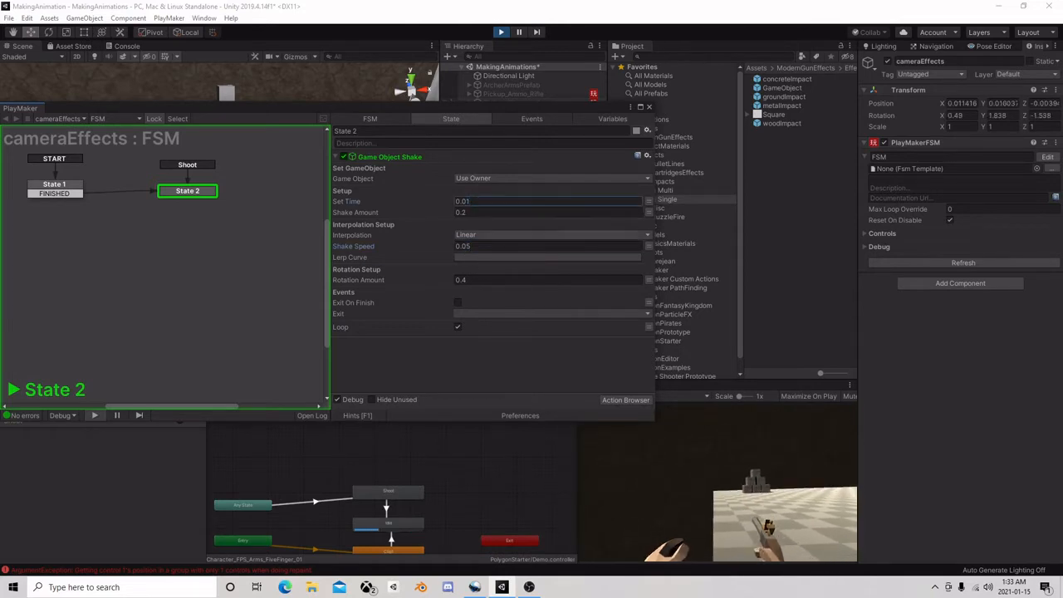
pyautogui.click(459, 328)
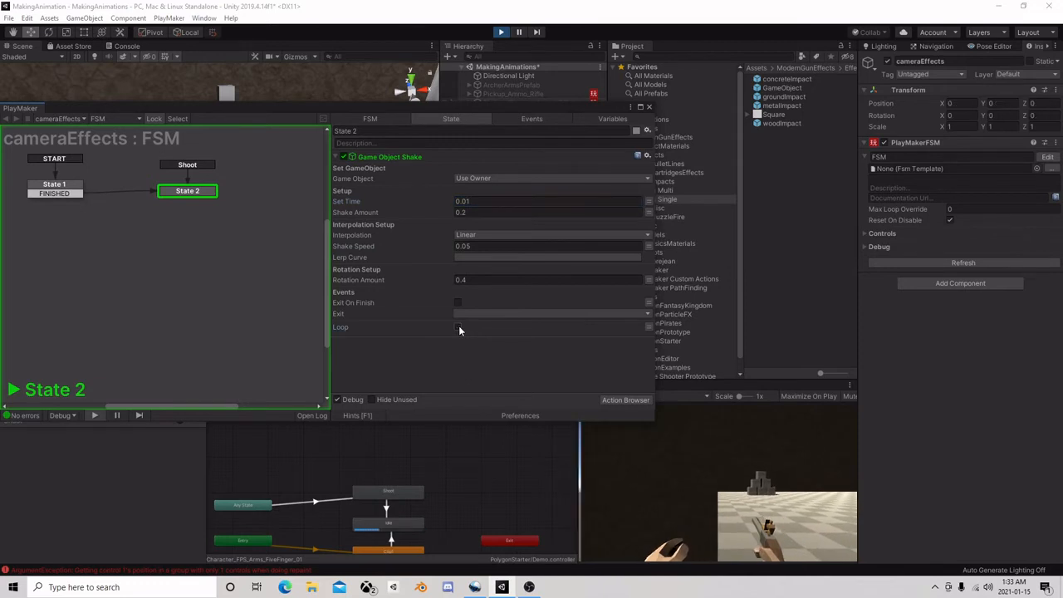
# Disable and re-enable the PlayMakerFSM component on cameraEffects to replay the single shake
pyautogui.click(882, 143)
pyautogui.click(882, 143)
pyautogui.click(883, 144)
pyautogui.click(882, 144)
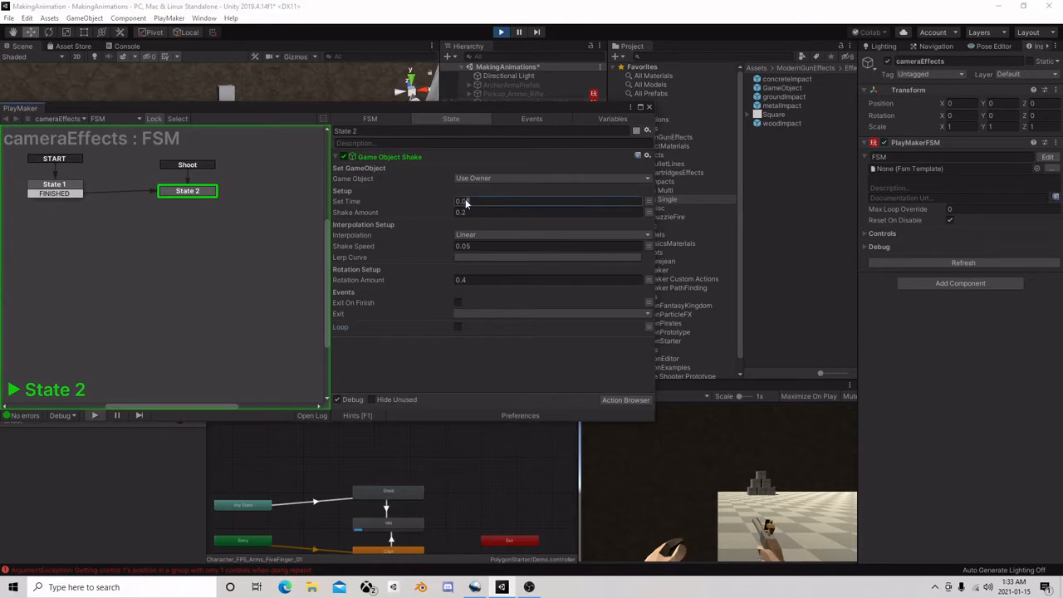
# Try a Set Time of 0.1 and restart the cameraEffects FSM component to preview the shake
pyautogui.moveTo(465, 200); pyautogui.dragTo(462, 200)
pyautogui.write('1')
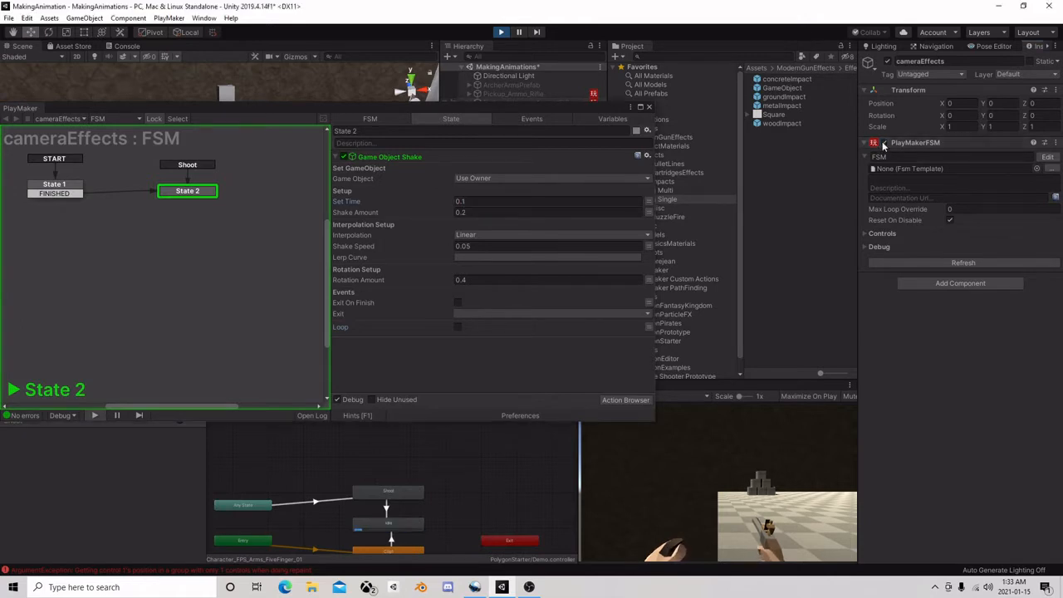
pyautogui.click(884, 143)
pyautogui.click(883, 144)
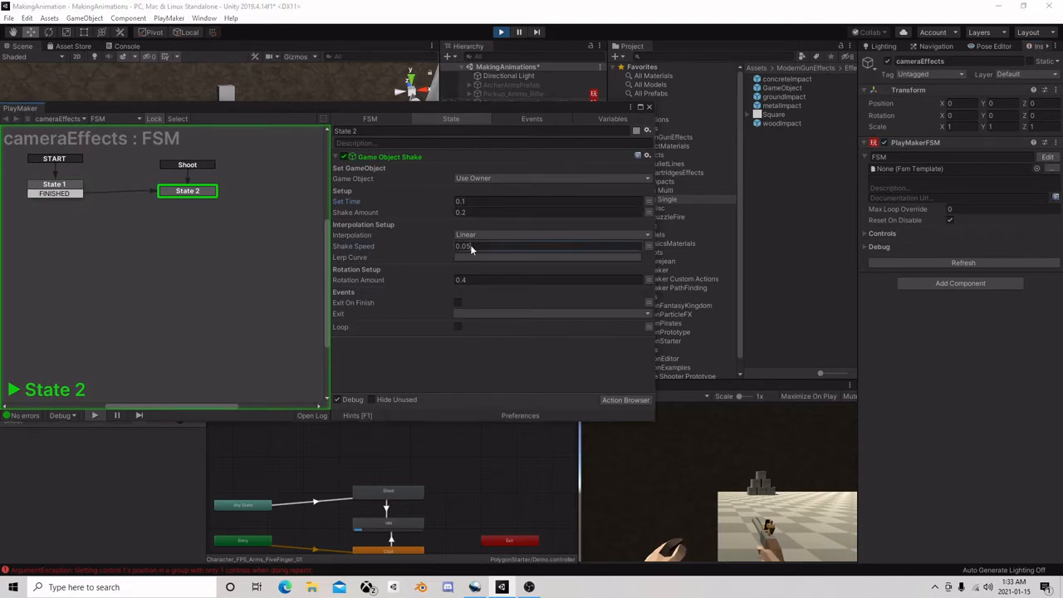
# Set Shake Speed to 0.1, Rotation Amount to 0.6 and Set Time to 0.2, restarting the FSM component to preview the shake
pyautogui.click(882, 143)
pyautogui.click(882, 143)
pyautogui.click(458, 279)
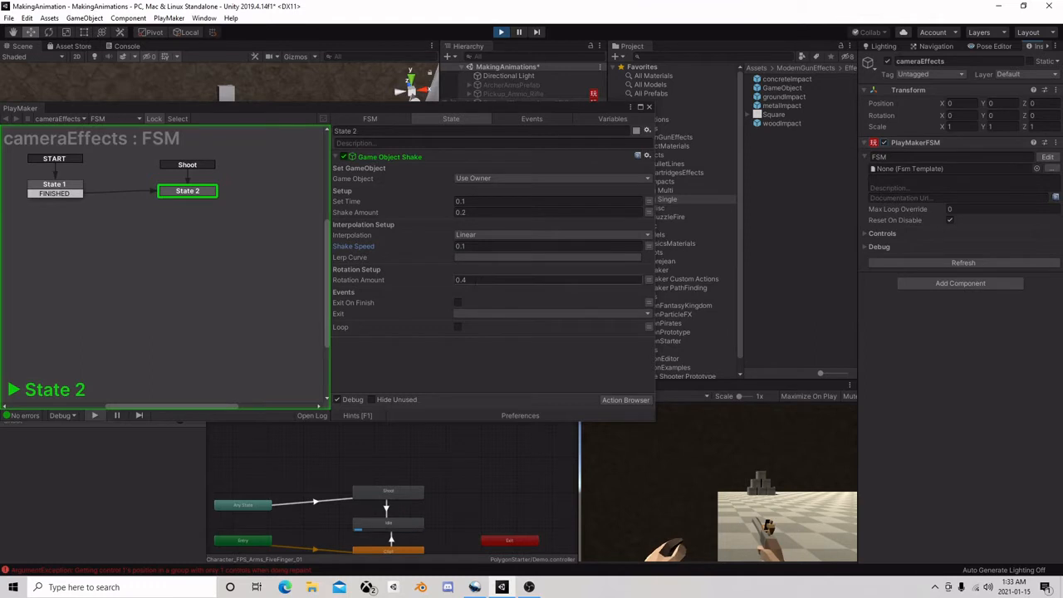
pyautogui.click(458, 201)
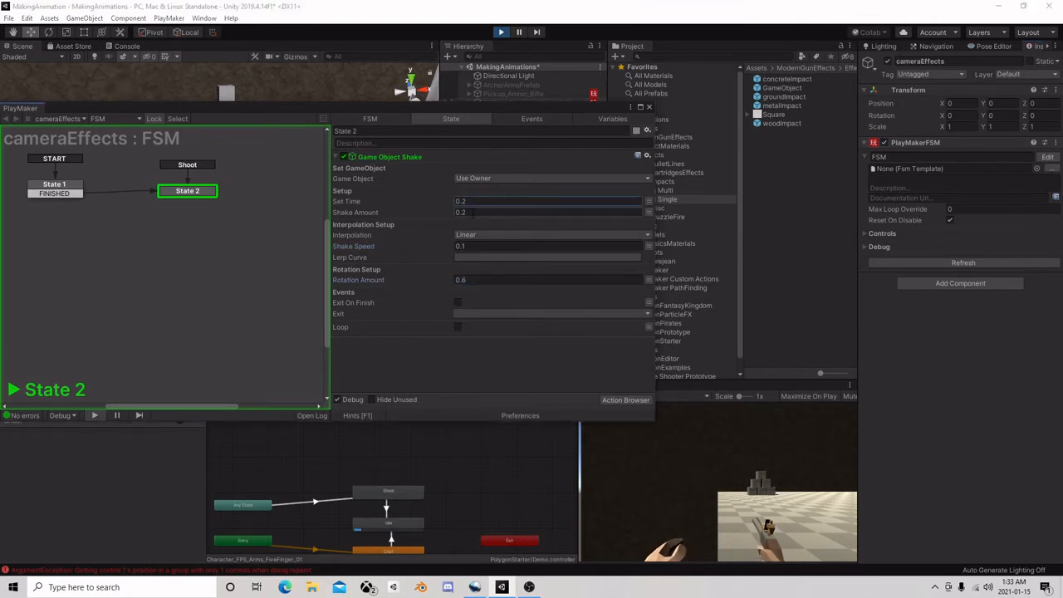
pyautogui.click(423, 246)
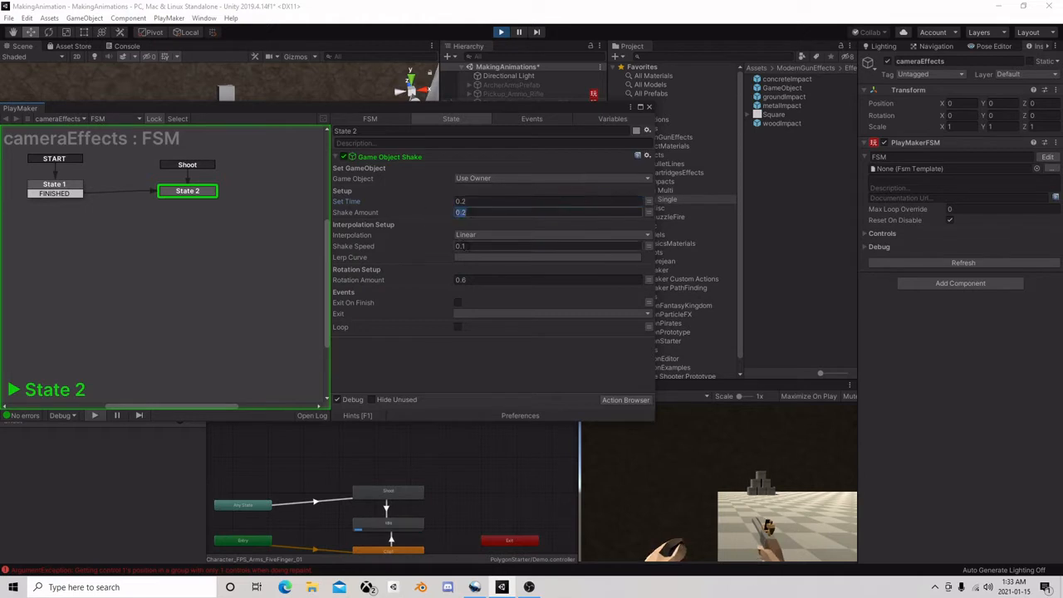
# Toggle the cameraEffects FSM component off and on twice to examine the shake with the current settings
pyautogui.click(882, 143)
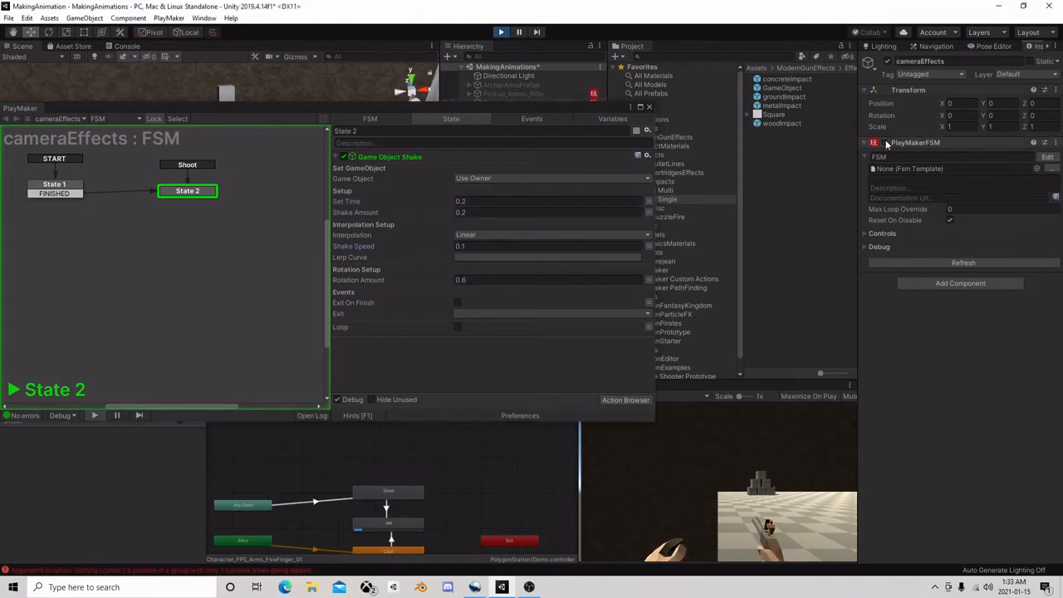
pyautogui.click(882, 142)
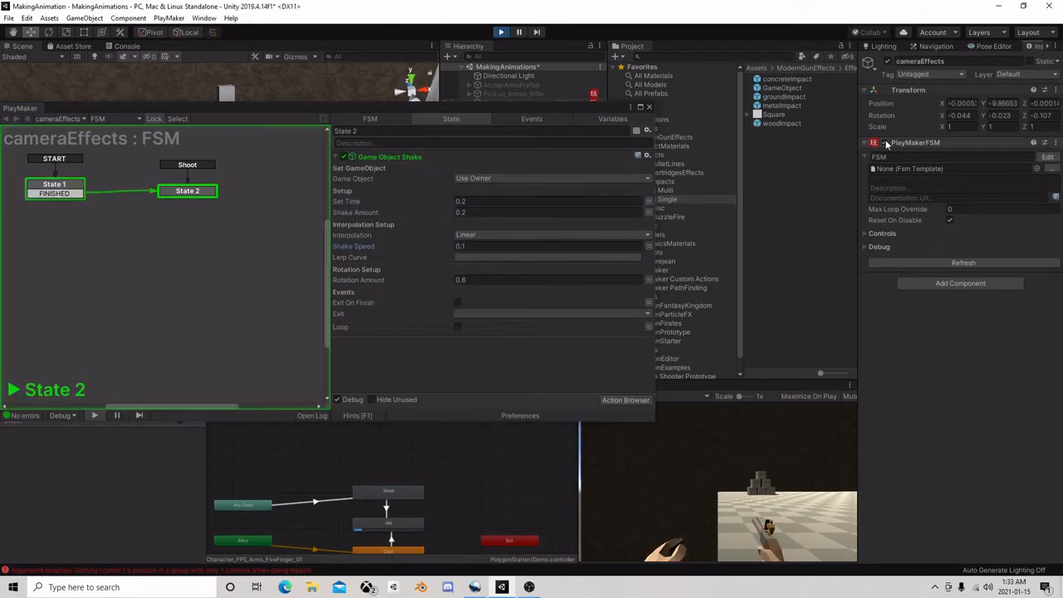
pyautogui.click(882, 143)
pyautogui.click(883, 143)
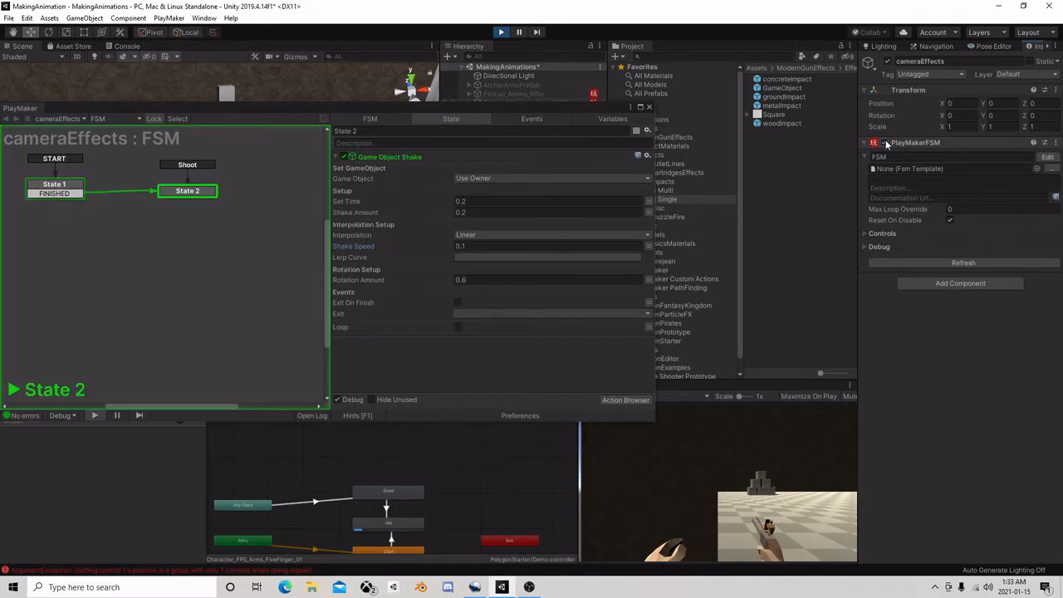
# Try a longer Set Time of 0.4 and restart the FSM component to preview the shake
pyautogui.moveTo(479, 202); pyautogui.dragTo(457, 205)
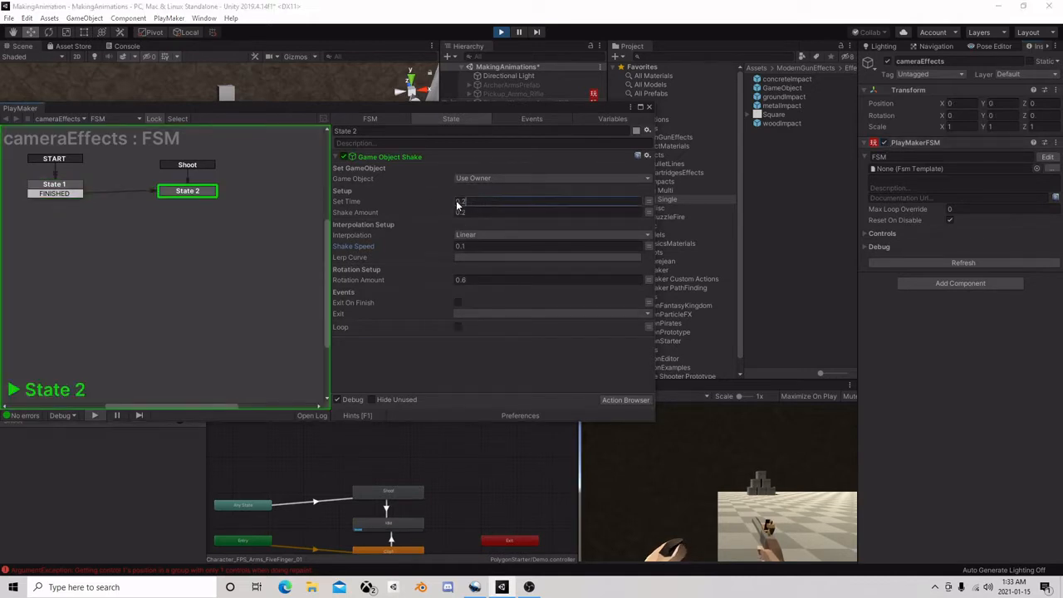
pyautogui.click(883, 142)
pyautogui.click(883, 143)
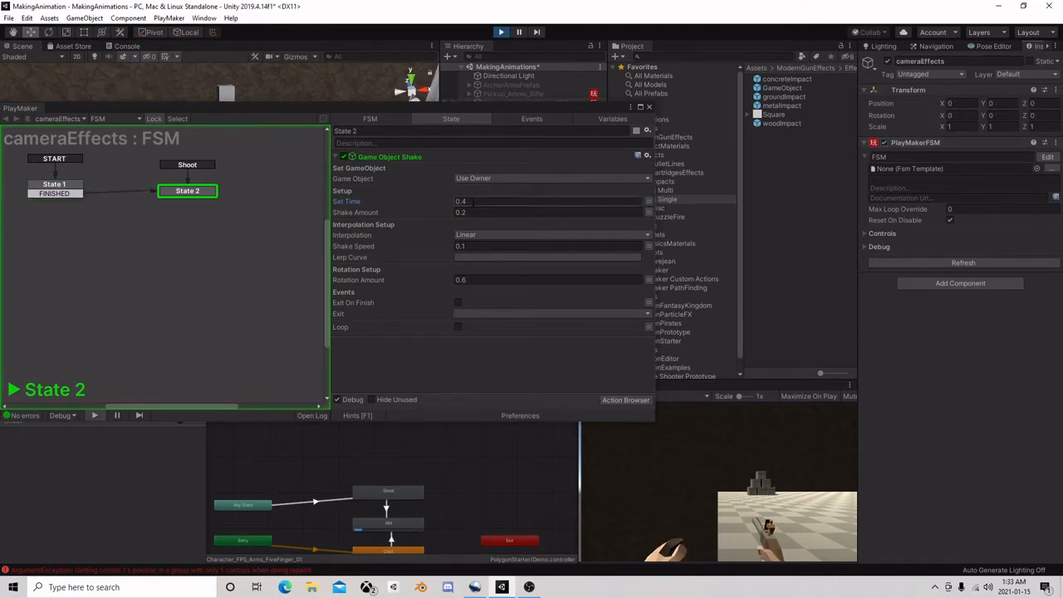
# Set the shake action's Set Time to 0.2 and Shake Amount to 1, and restart the FSM component to preview it
pyautogui.moveTo(473, 202)
pyautogui.mouseDown()
pyautogui.moveTo(415, 206)
pyautogui.moveTo(462, 216)
pyautogui.mouseUp()
pyautogui.write('0.2')
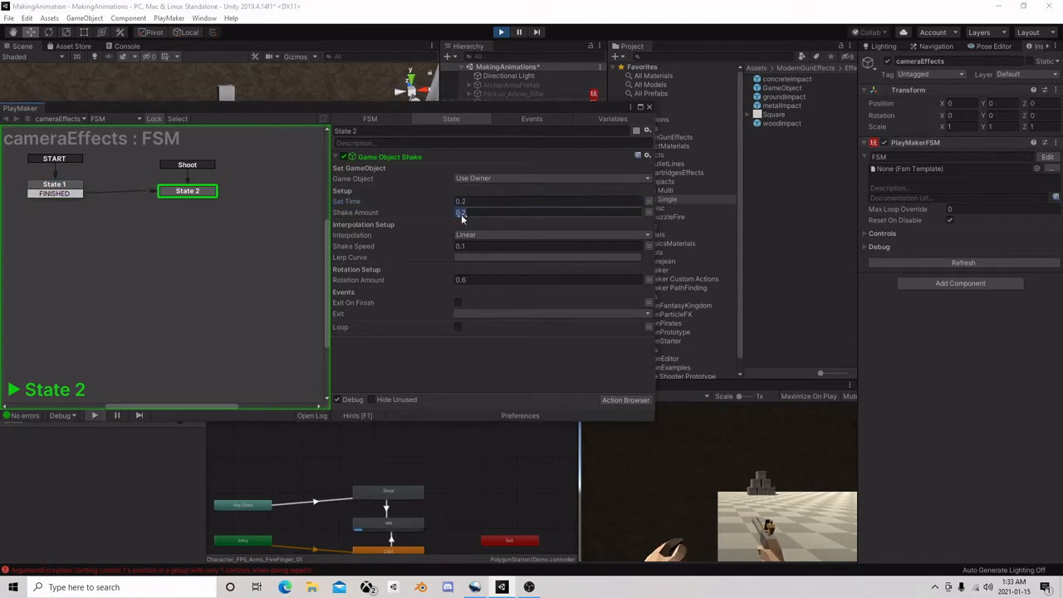
pyautogui.click(883, 143)
pyautogui.click(883, 143)
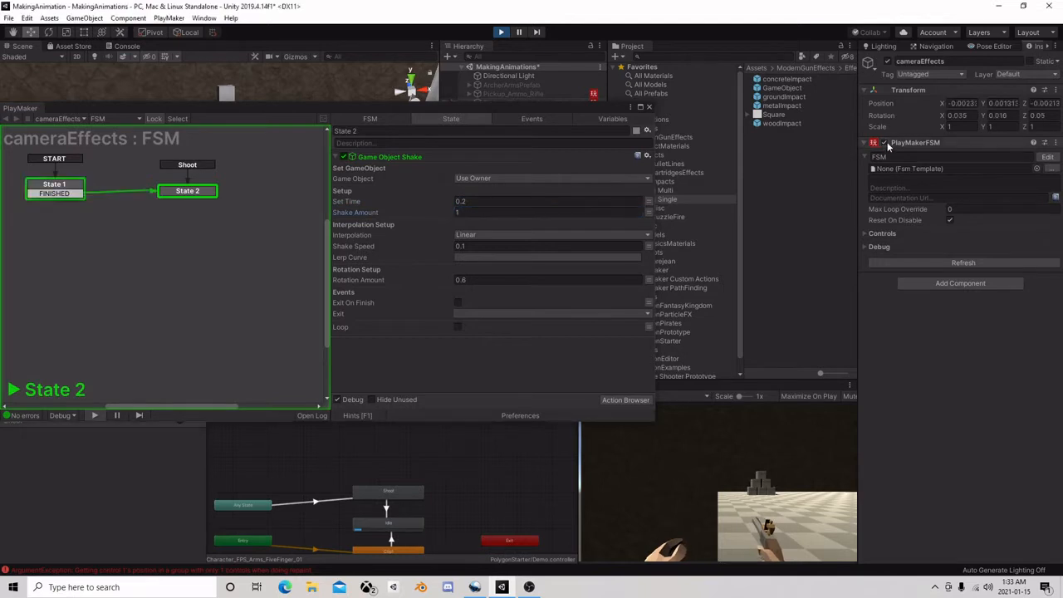
# Set the shake action's Shake Amount to 0.2 and Shake Speed to 1, restarting the FSM component to preview the shake
pyautogui.click(410, 214)
pyautogui.write('0.2')
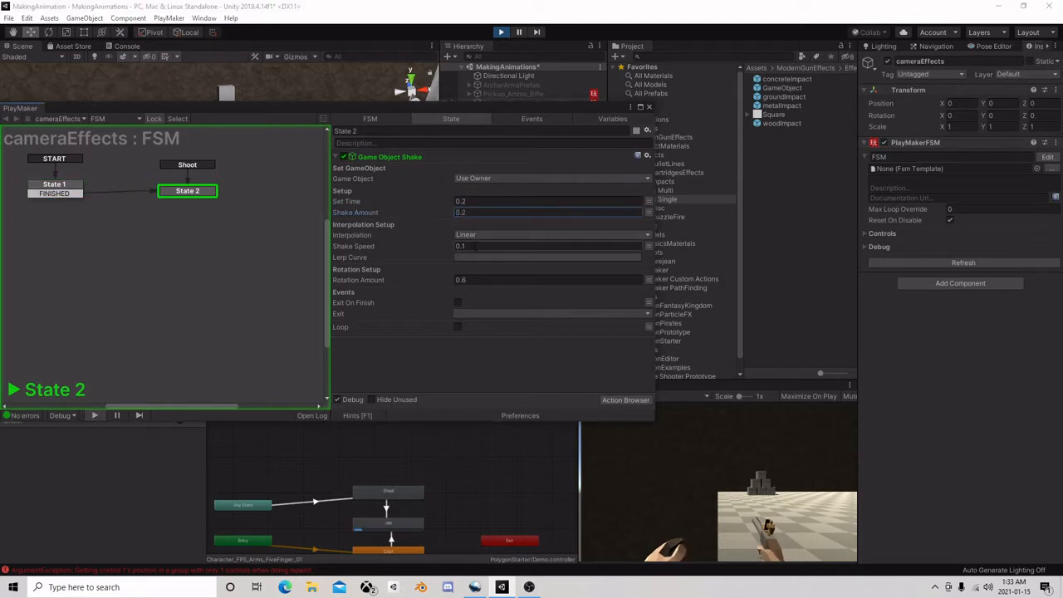
pyautogui.click(411, 246)
pyautogui.write('1')
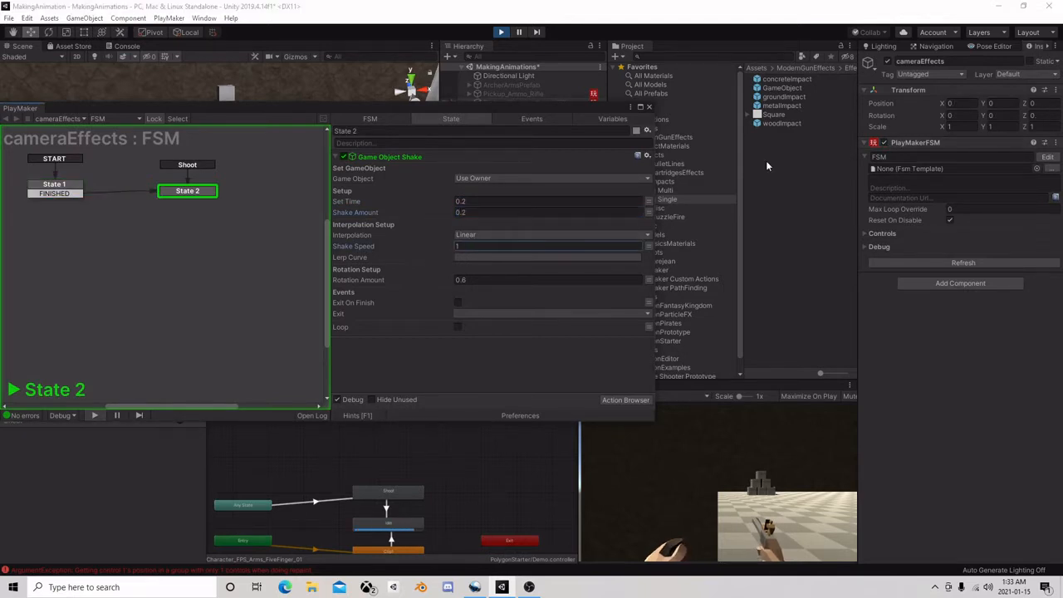
pyautogui.click(883, 142)
pyautogui.click(883, 143)
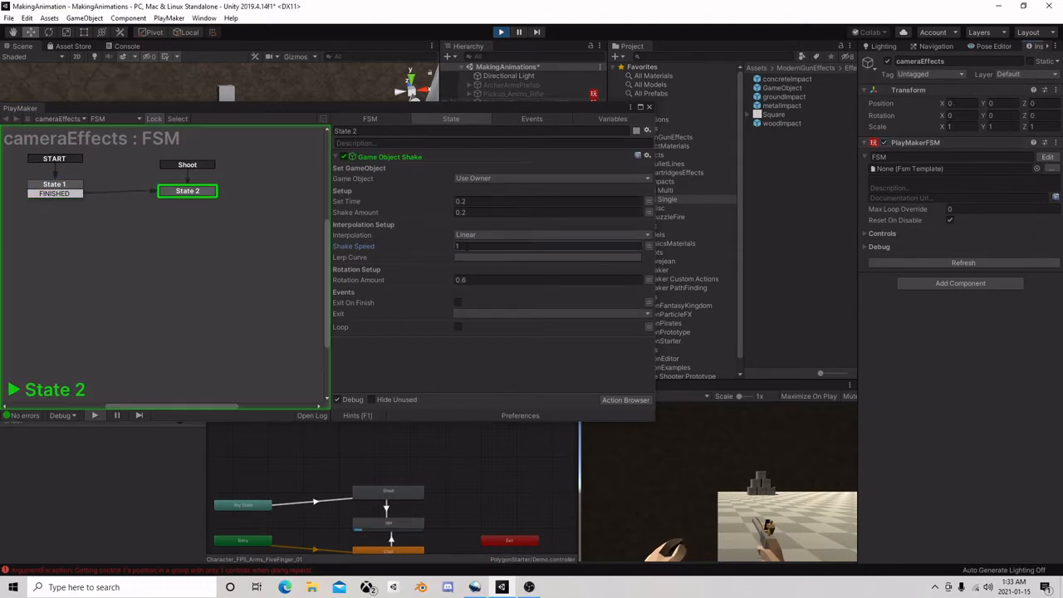
pyautogui.click(447, 248)
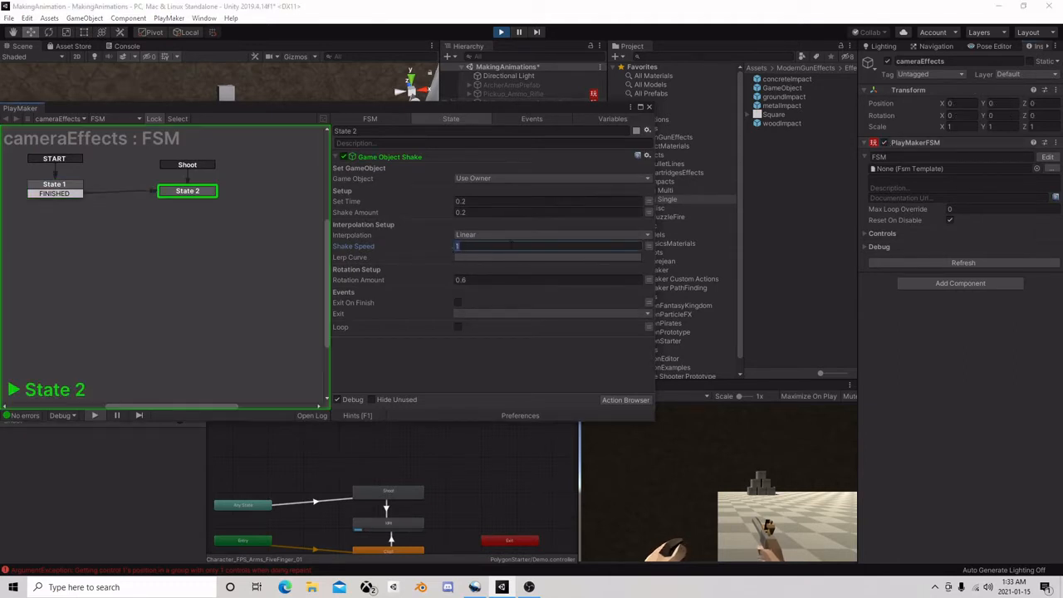
pyautogui.click(883, 143)
pyautogui.click(883, 143)
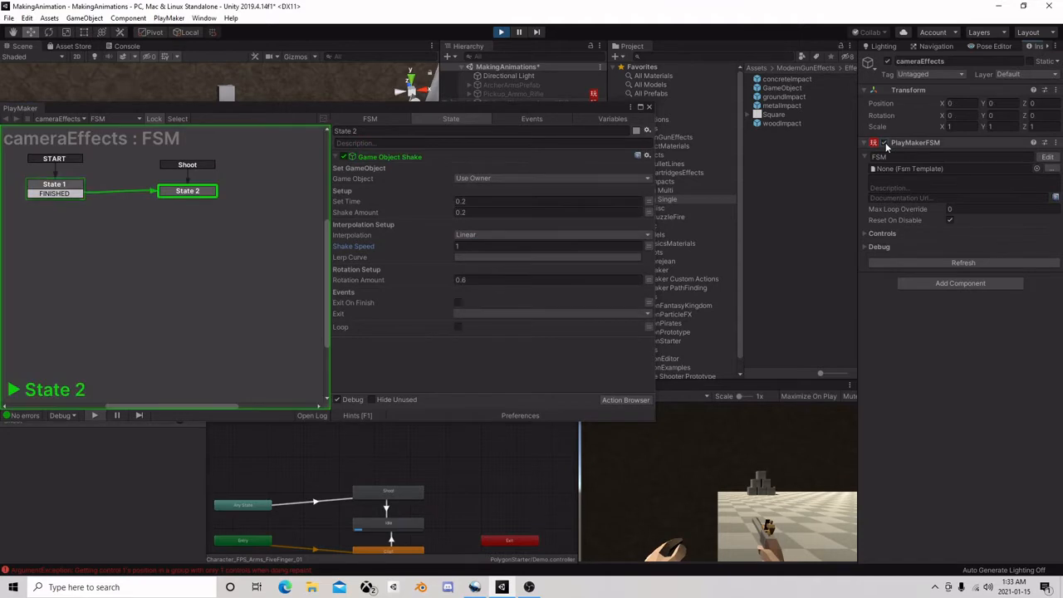
# Shorten the shake's Set Time to 0.1 and restart the FSM component repeatedly to preview it
pyautogui.click(479, 202)
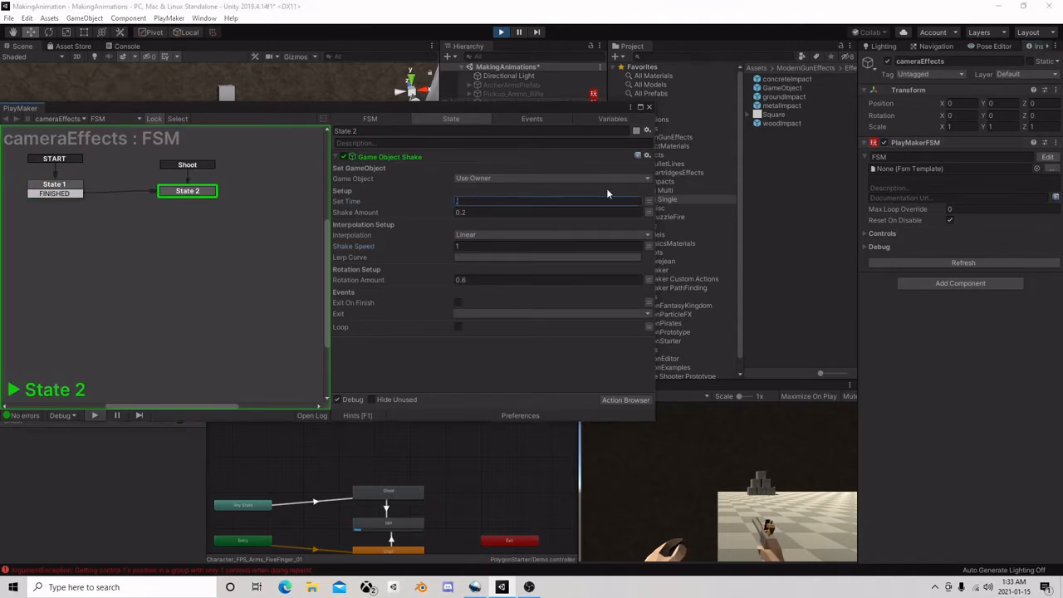
pyautogui.click(884, 144)
pyautogui.doubleClick(884, 144)
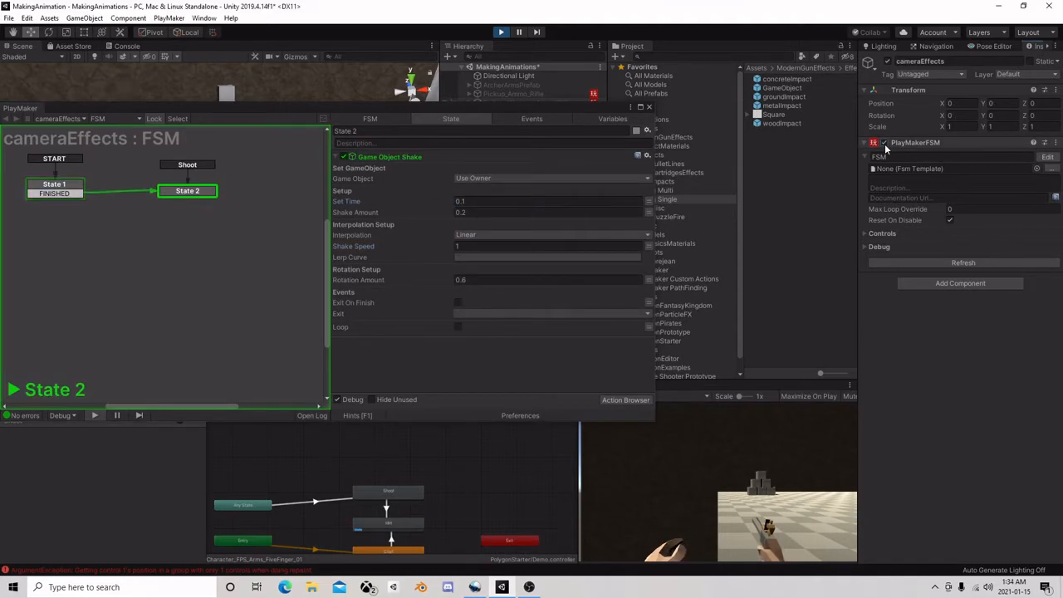
pyautogui.doubleClick(884, 144)
pyautogui.doubleClick(884, 143)
pyautogui.doubleClick(884, 144)
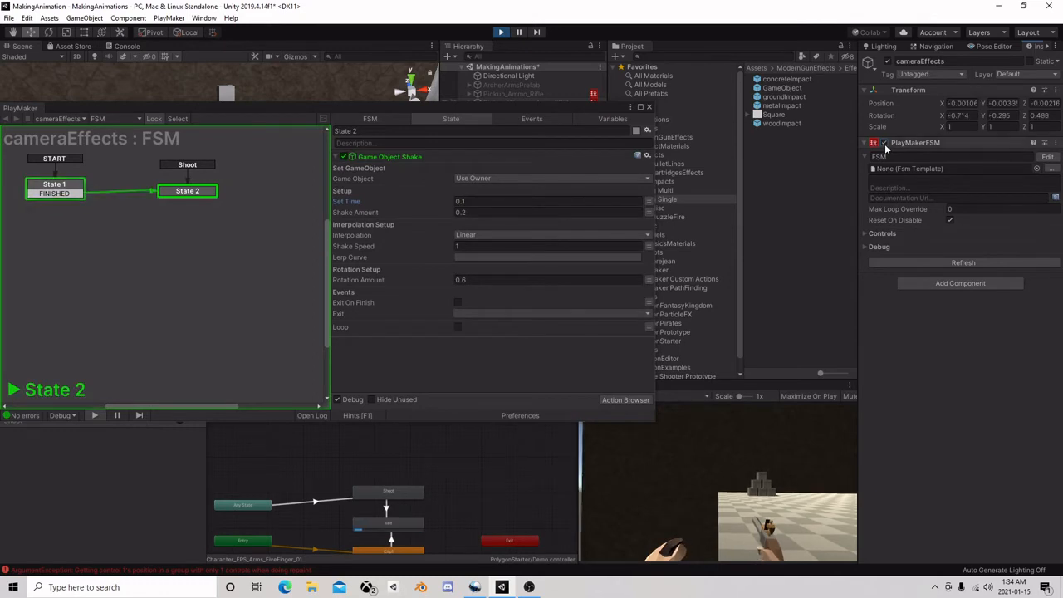
# Reduce the Shake Amount to 0.1 and restart the FSM component to preview the shake
pyautogui.click(479, 212)
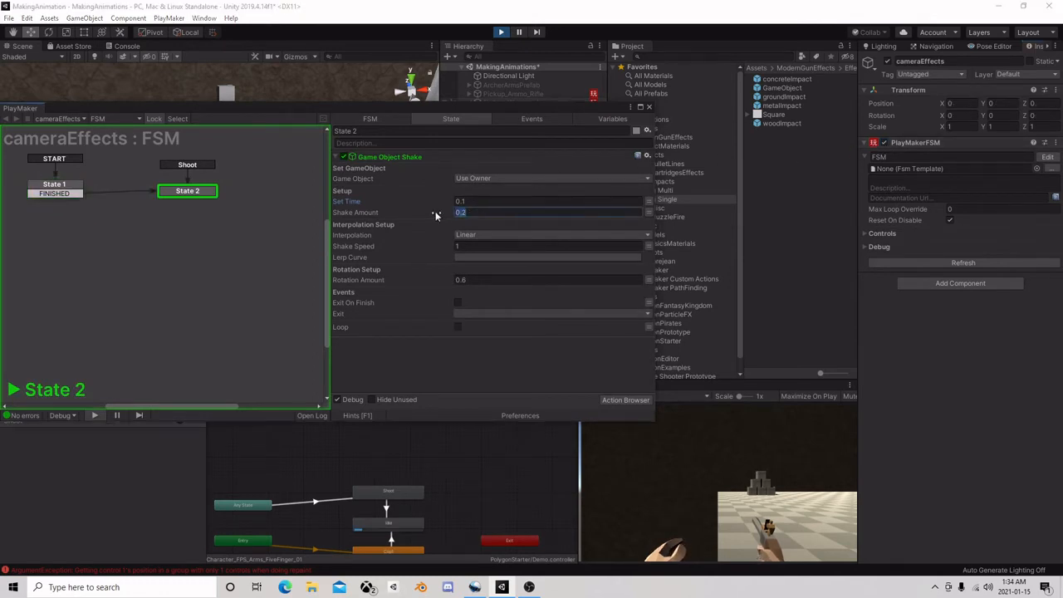
pyautogui.click(884, 143)
pyautogui.click(883, 144)
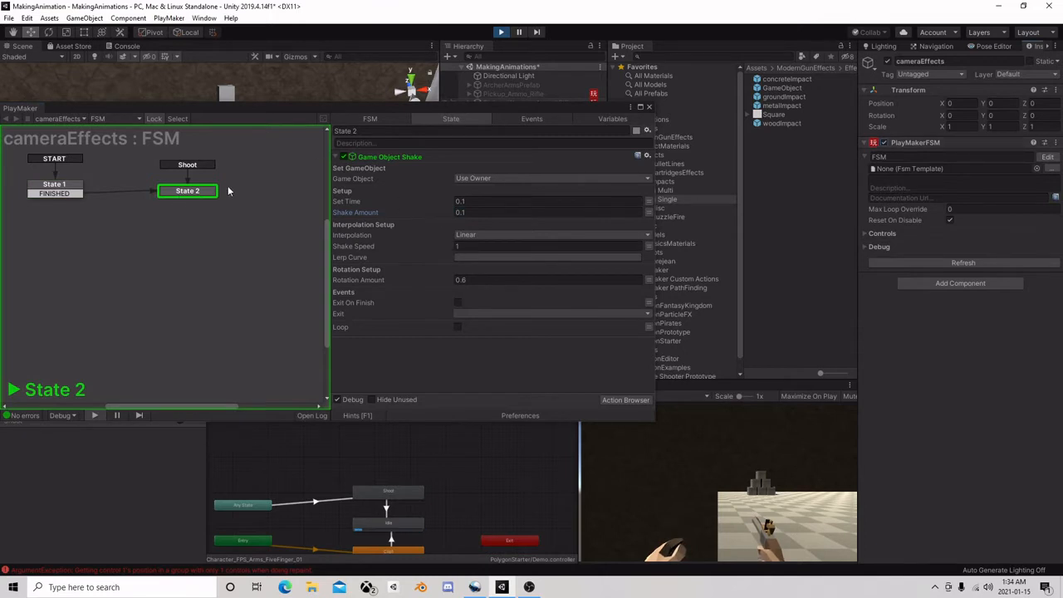
# Copy the tuned Game Object Shake action and stop play mode, trying to paste it back into State 2
pyautogui.rightClick(378, 158)
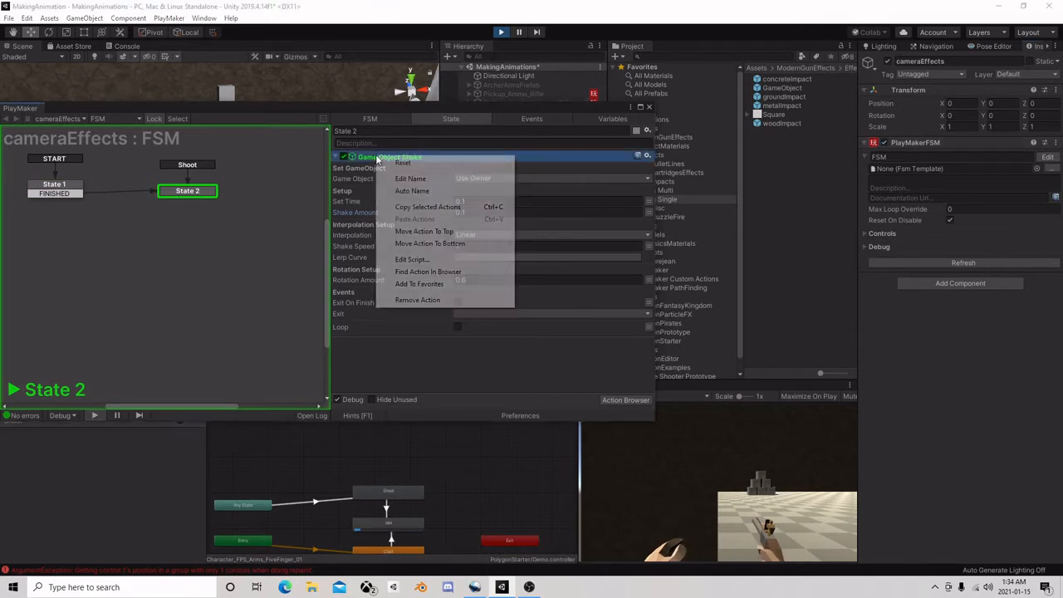
pyautogui.click(415, 207)
pyautogui.click(501, 33)
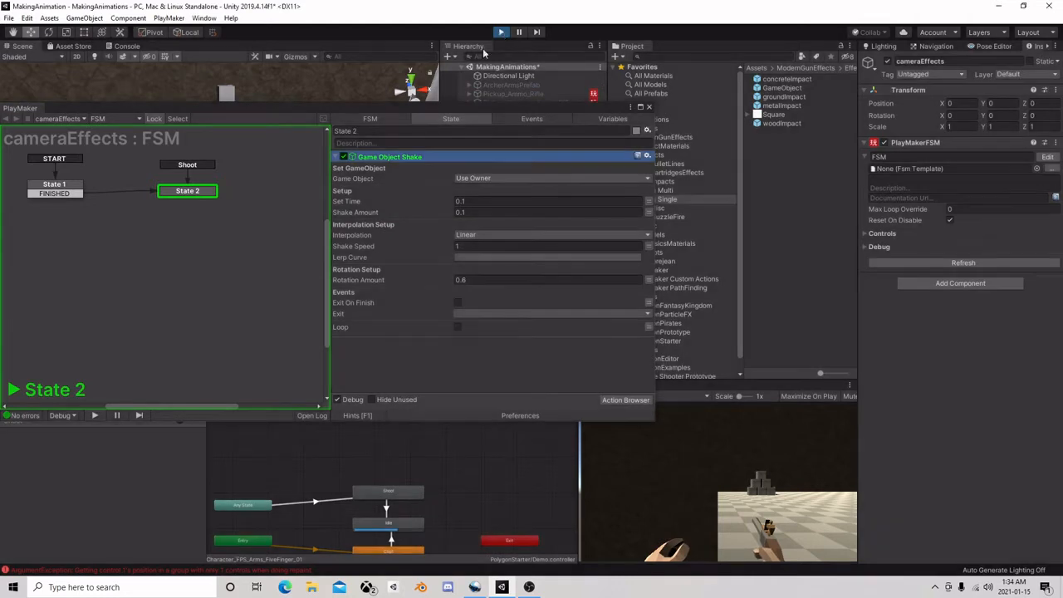
pyautogui.rightClick(392, 155)
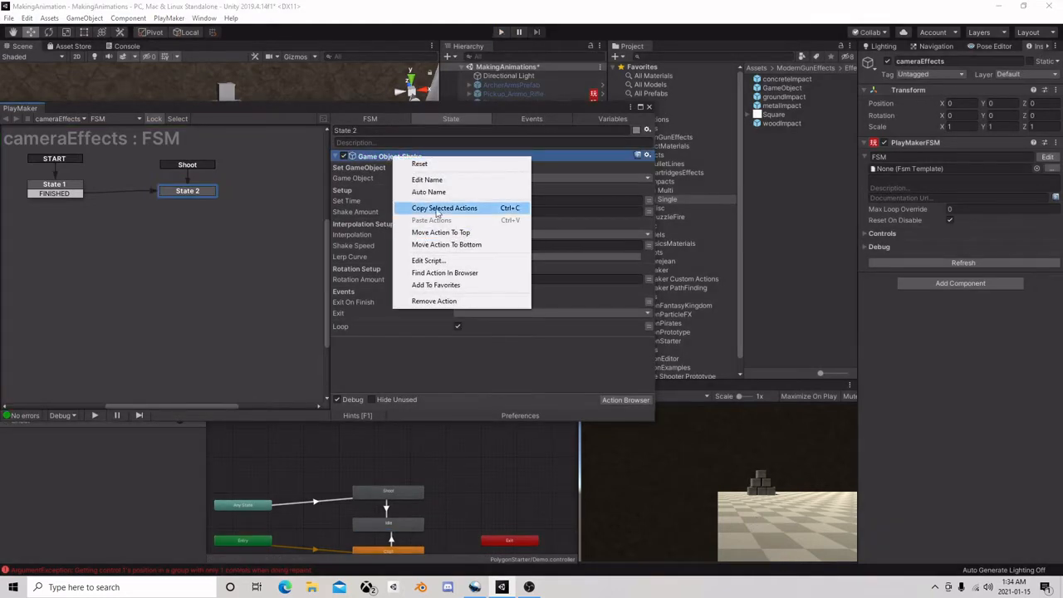
pyautogui.click(235, 259)
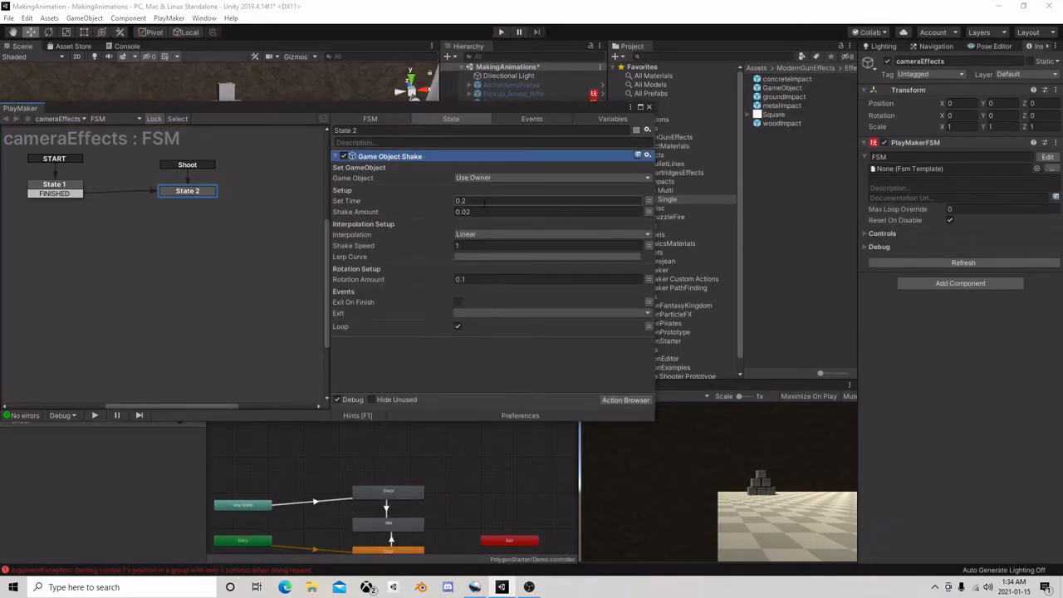
# Set State 2's shake to Set Time 0.1, Shake Amount 1, Shake Speed 0.1 and Rotation Amount 0.4, and start play mode
pyautogui.write('0.1')
pyautogui.click(479, 213)
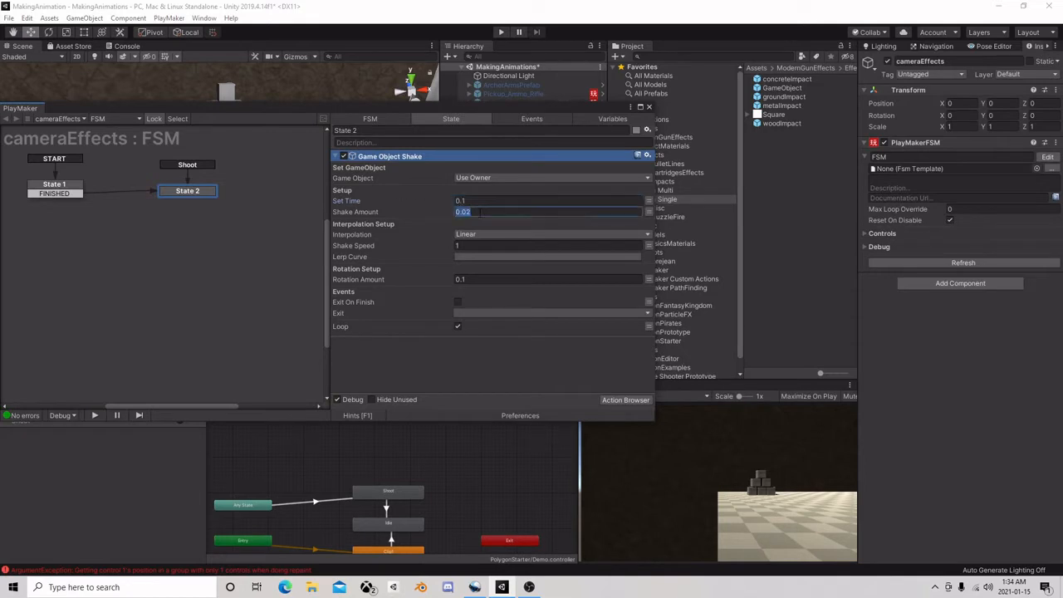
pyautogui.write('1')
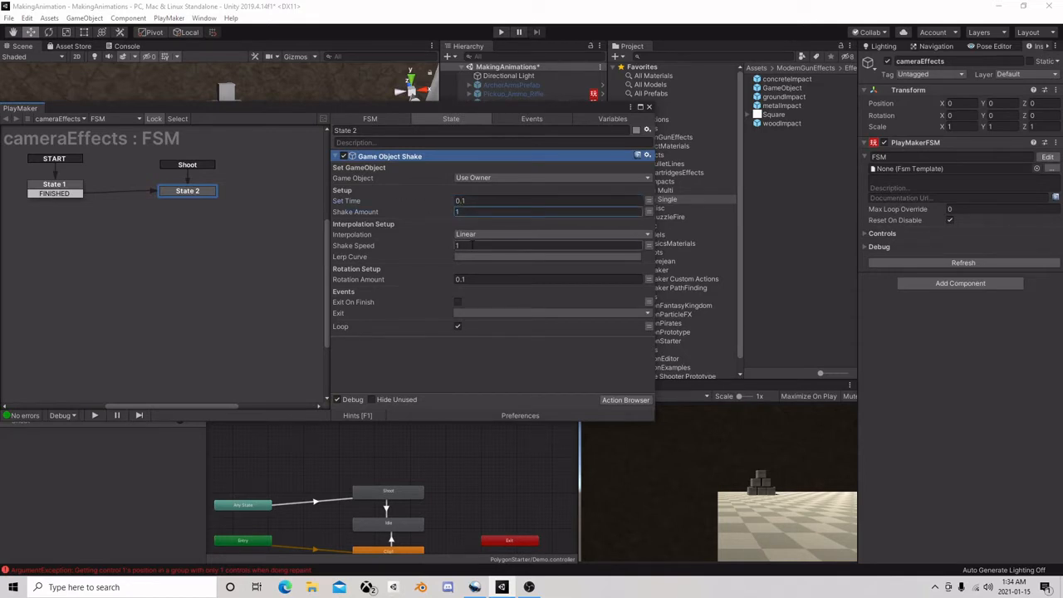
pyautogui.press('Tab')
pyautogui.click(476, 277)
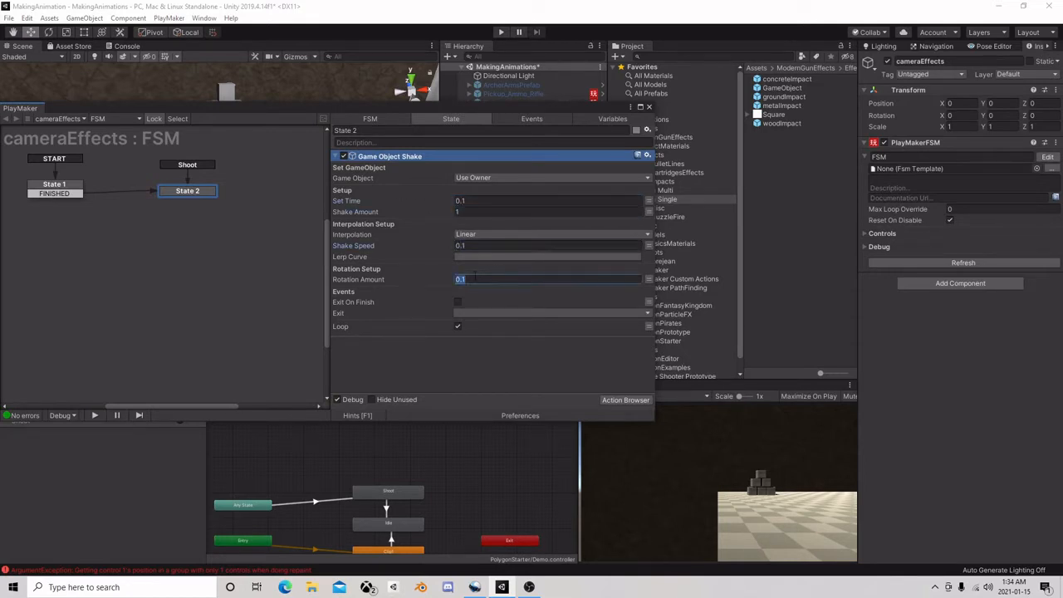
pyautogui.click(502, 32)
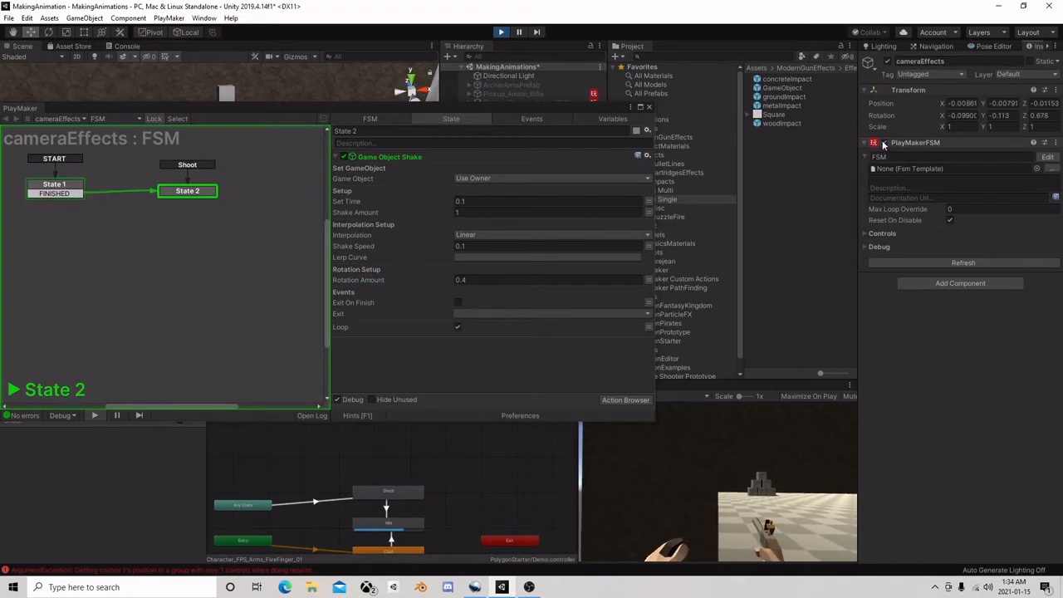
# Try a Shake Speed of 1 in play mode and toggle the FSM component to preview the shake
pyautogui.click(484, 200)
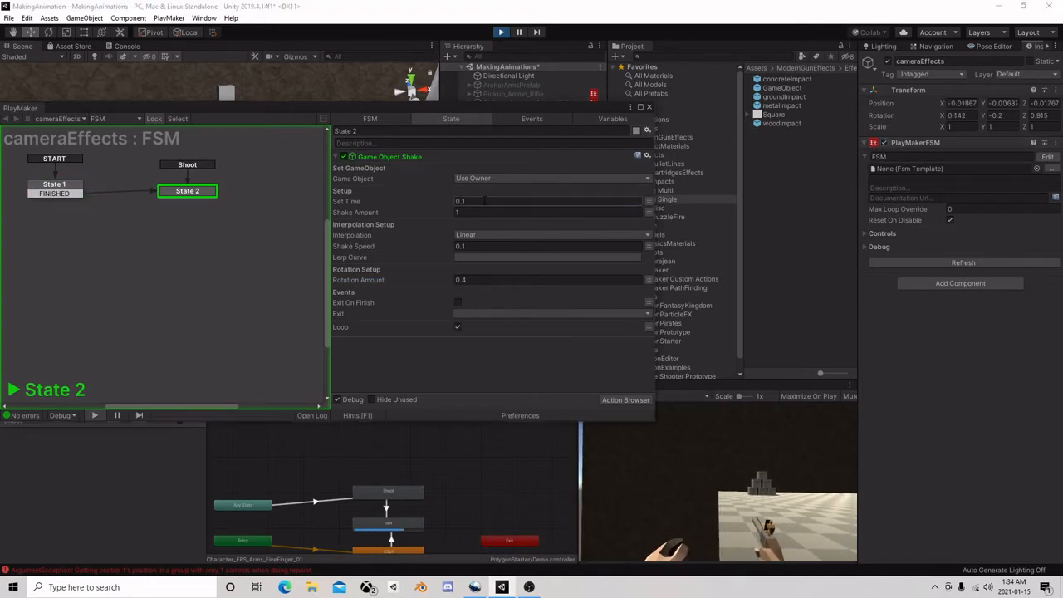
pyautogui.click(475, 245)
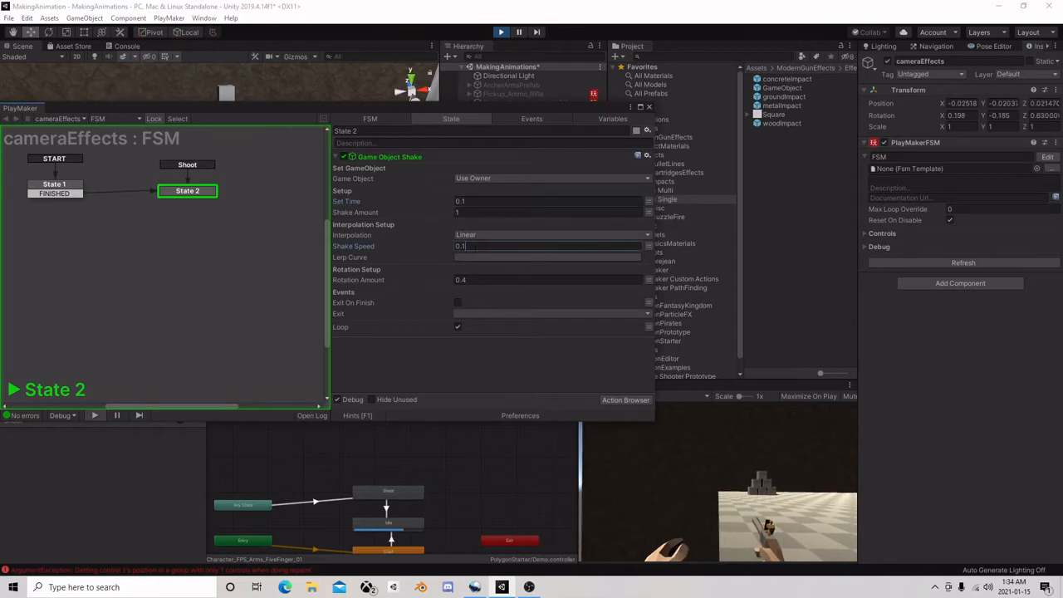
pyautogui.write('1')
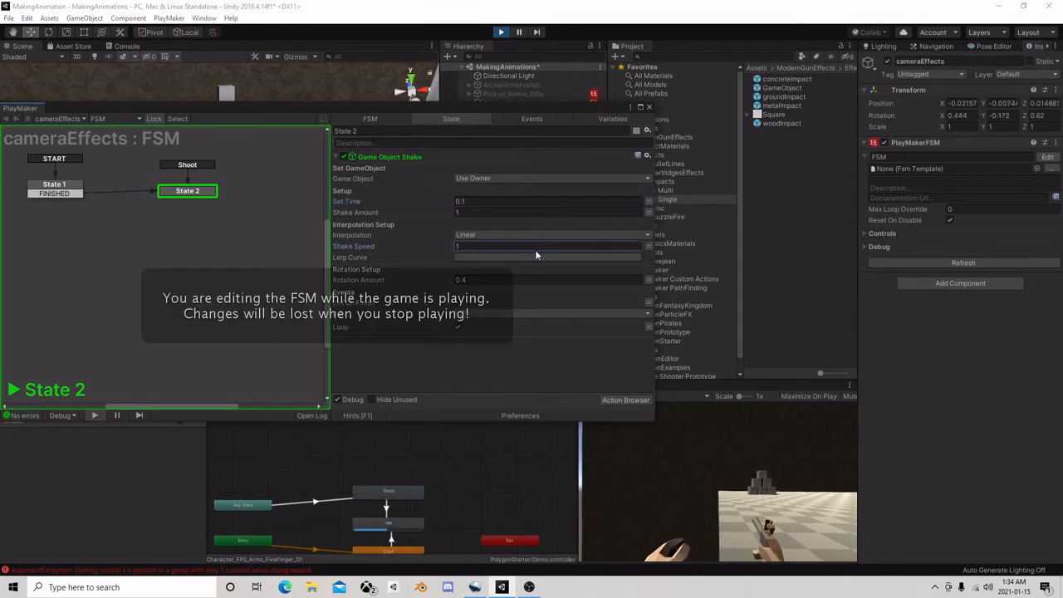
pyautogui.click(884, 144)
pyautogui.click(885, 144)
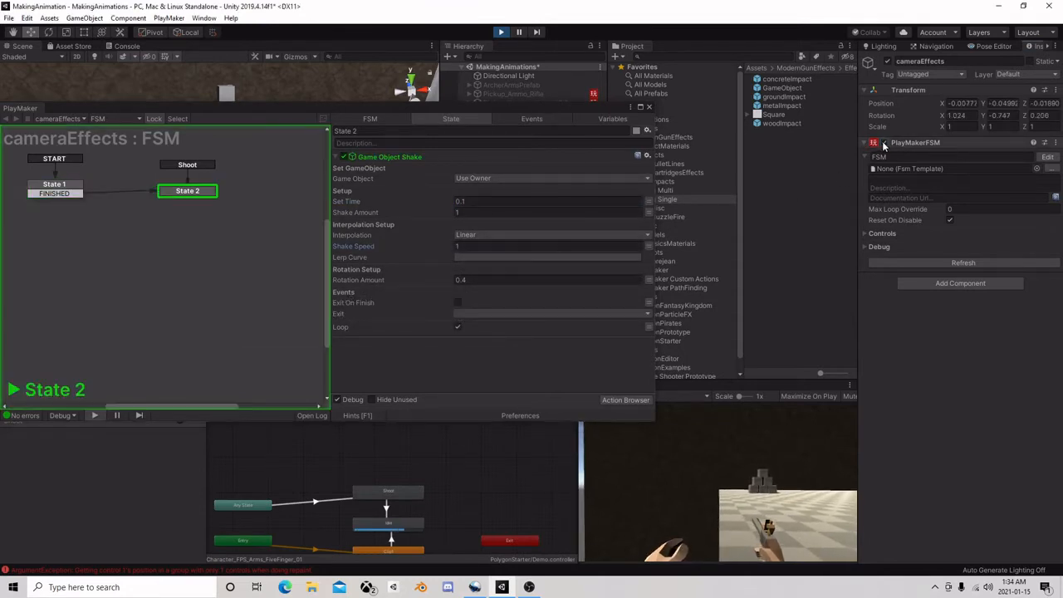
# Try a Rotation Amount of 1 with Loop turned off, restarting the FSM component to preview the shake
pyautogui.click(479, 213)
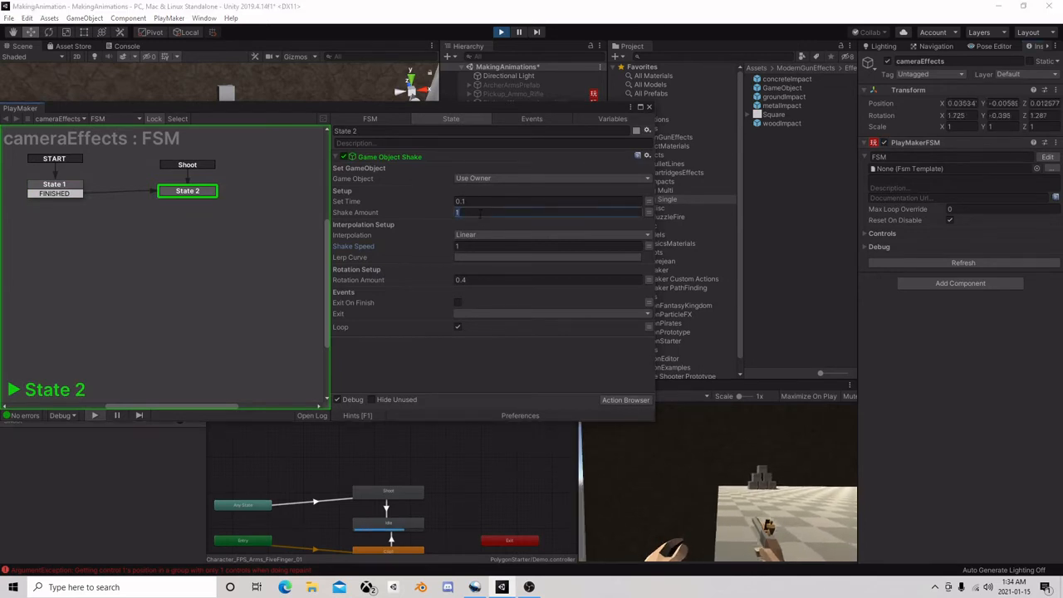
pyautogui.click(475, 279)
pyautogui.write('1')
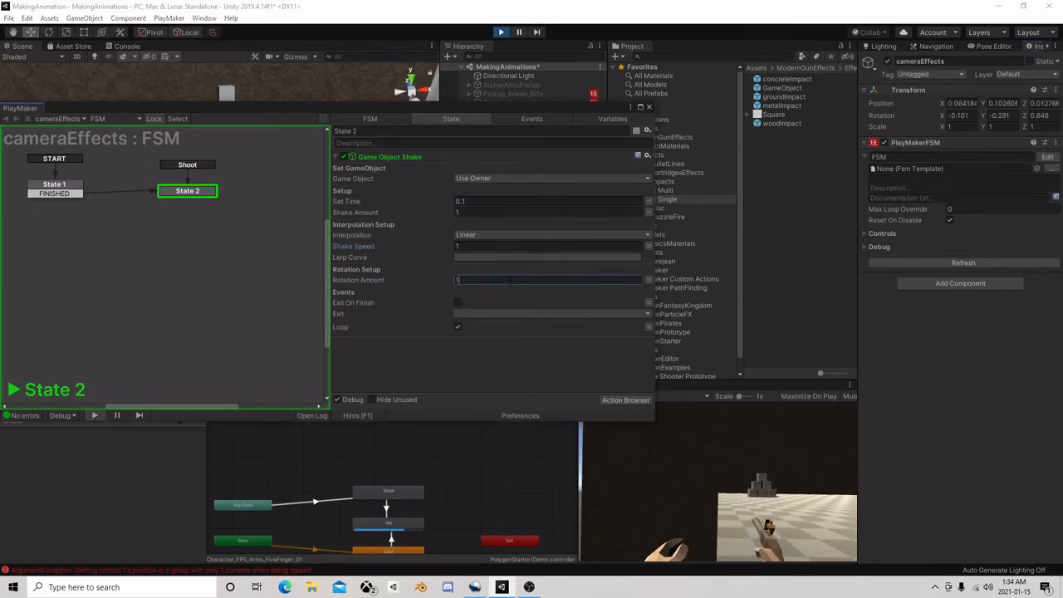
pyautogui.click(884, 144)
pyautogui.click(883, 144)
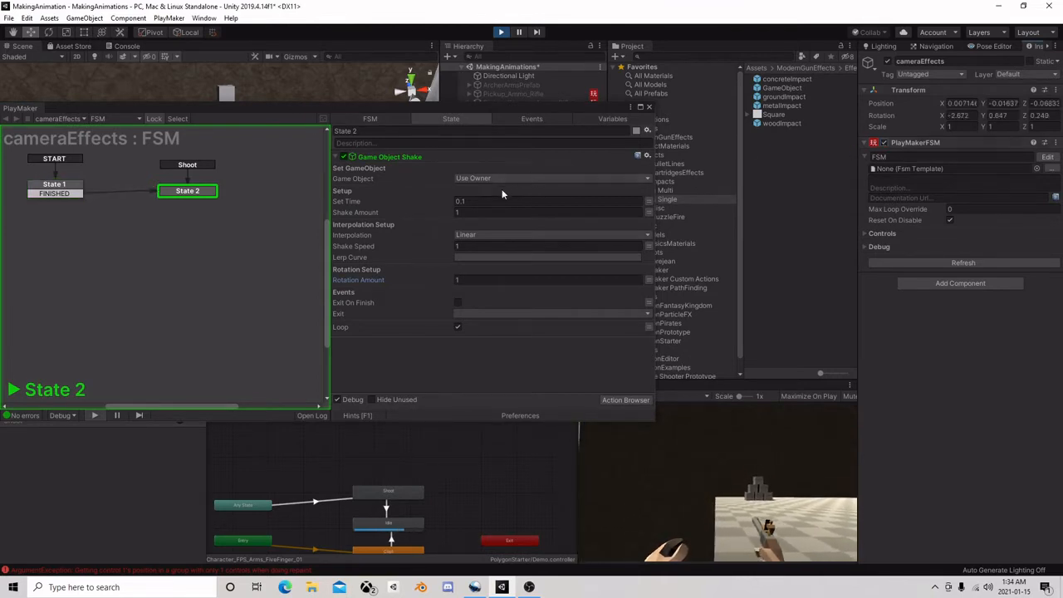
pyautogui.click(881, 143)
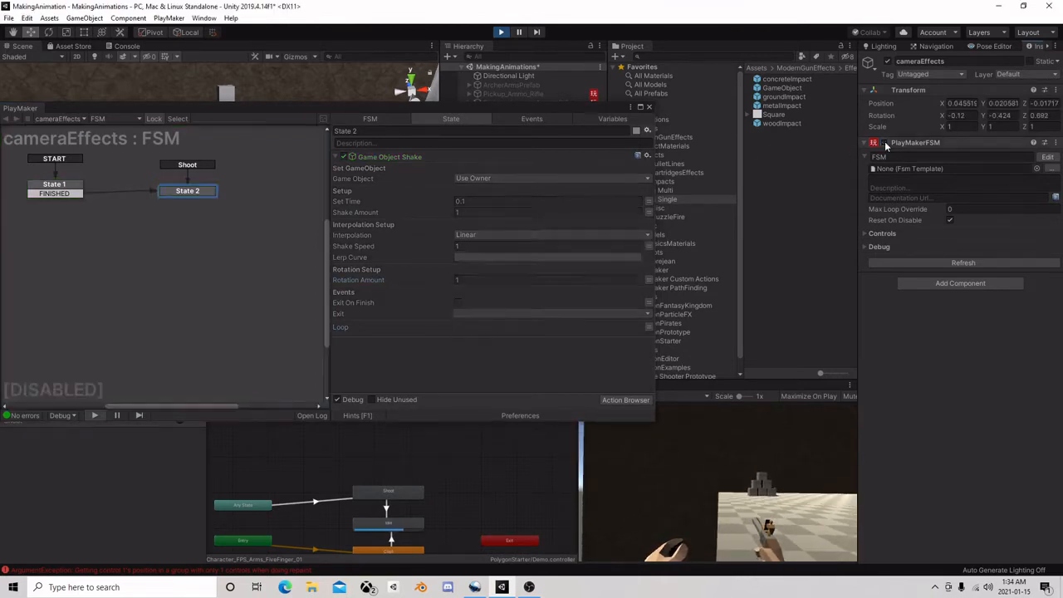
pyautogui.click(883, 144)
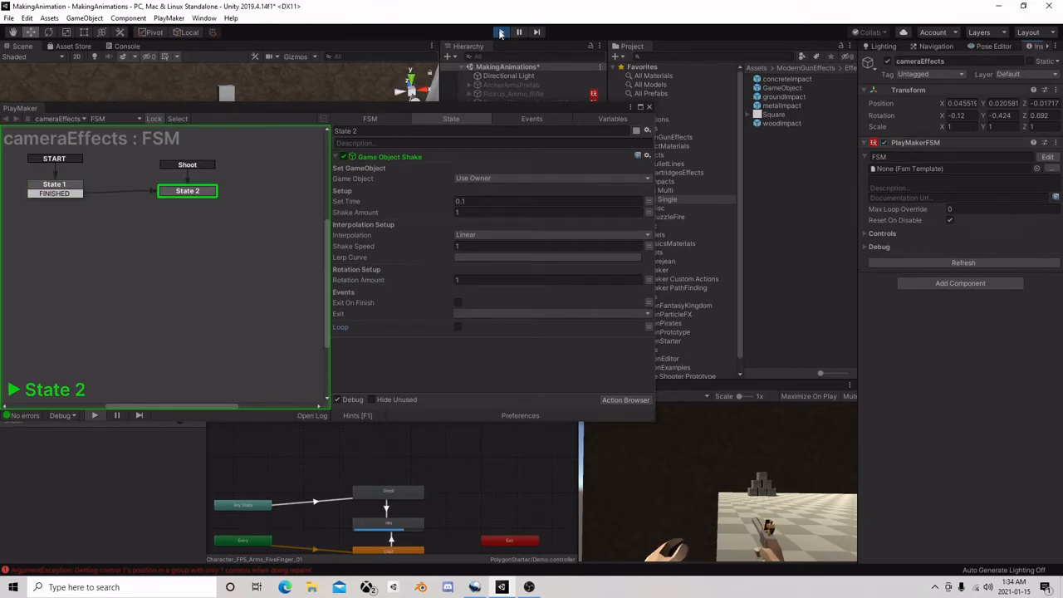
# Stop play mode and set State 2's shake to Shake Speed 1 and Rotation Amount 1 with Loop off
pyautogui.click(501, 33)
pyautogui.click(498, 245)
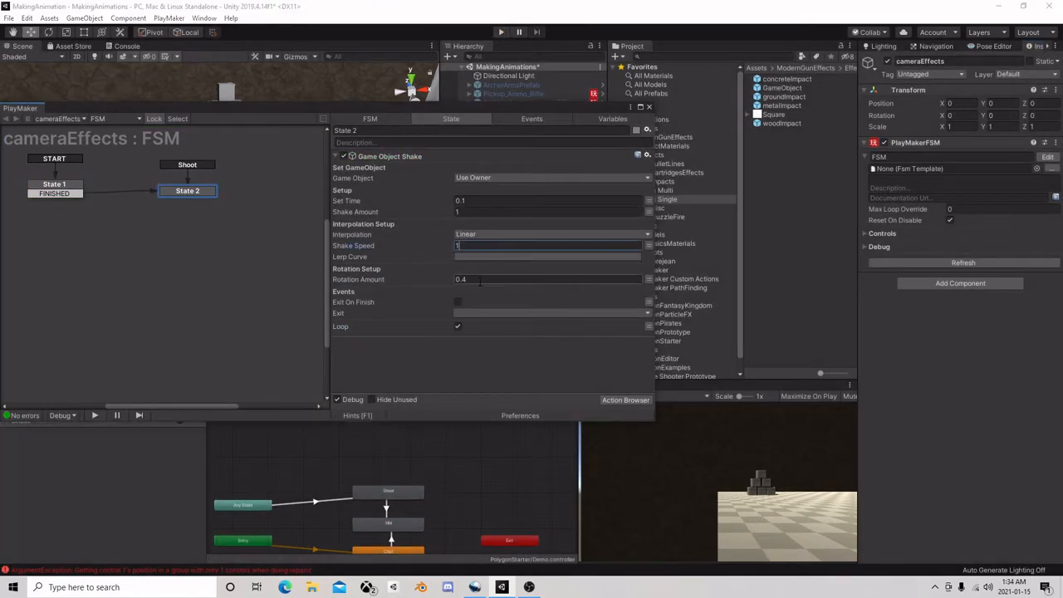
pyautogui.click(457, 325)
# Delete the FINISHED transition from State 1 to State 2
pyautogui.click(58, 192)
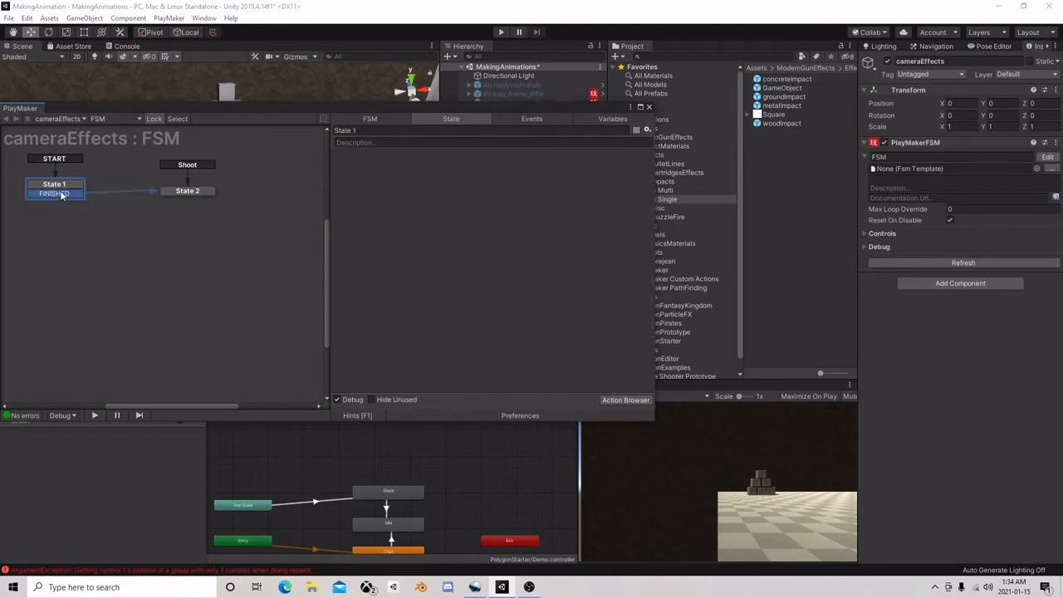
pyautogui.rightClick(71, 193)
pyautogui.click(104, 334)
# Set the shake action's Exit event to FINISHED and link State 2's FINISHED transition to a new State 3
pyautogui.click(203, 191)
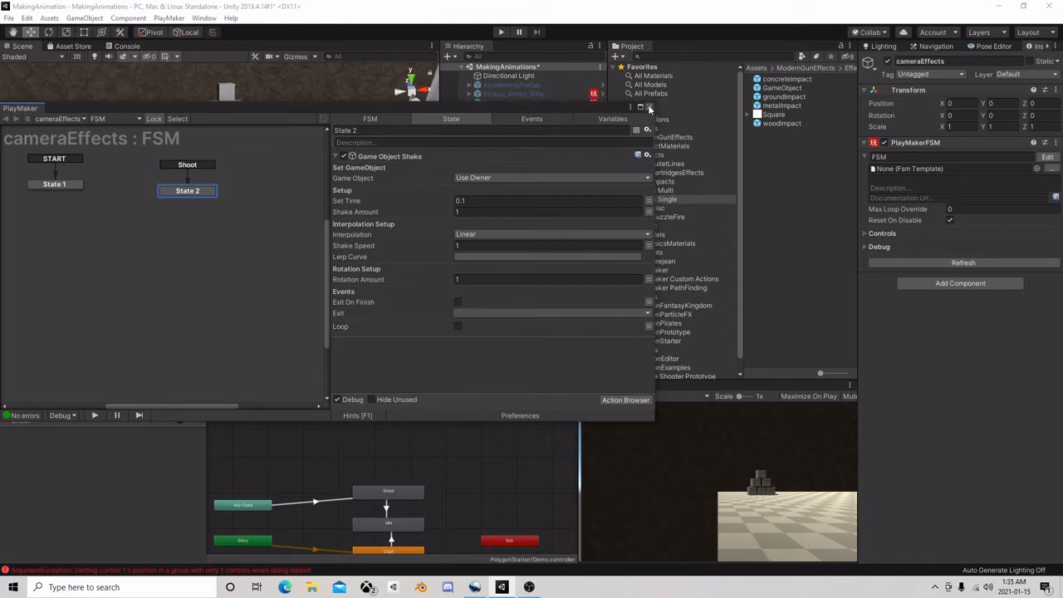
pyautogui.click(470, 314)
pyautogui.click(479, 337)
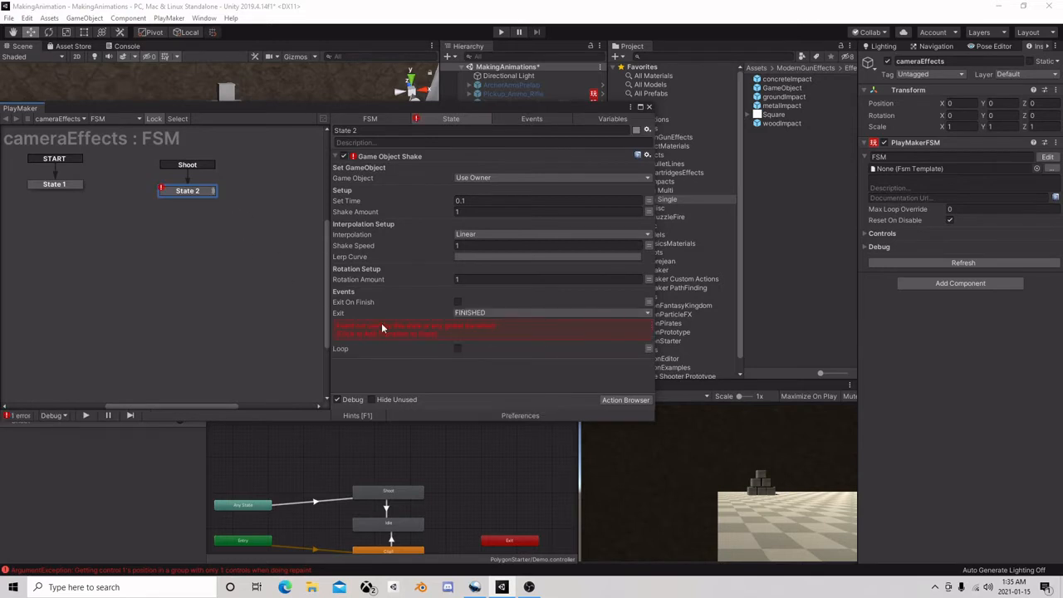
pyautogui.rightClick(236, 197)
pyautogui.click(249, 201)
pyautogui.moveTo(187, 200); pyautogui.dragTo(264, 202)
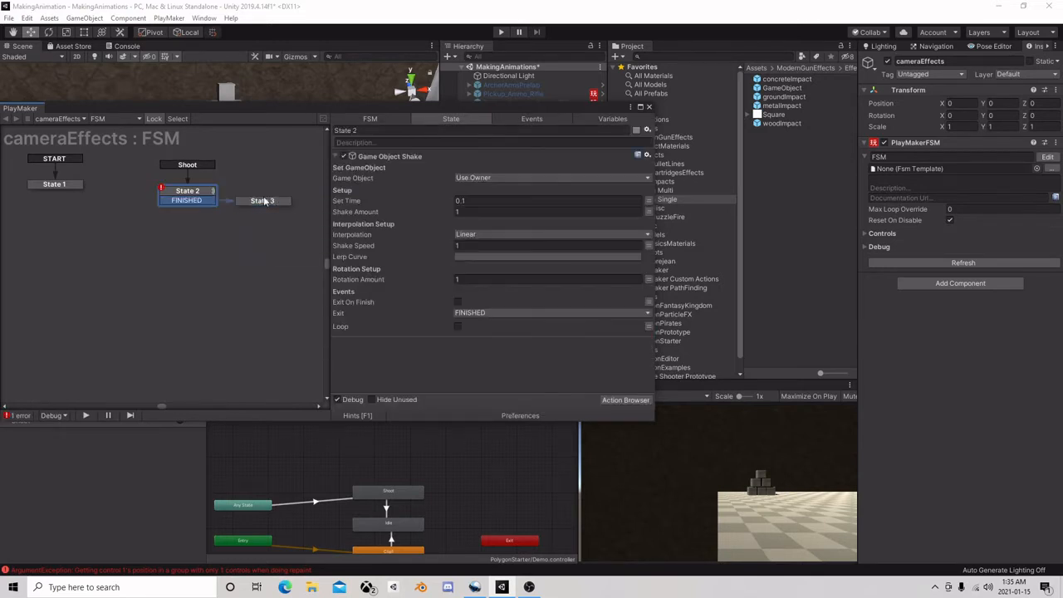
# Add a Set Rotation action to State 3 of the cameraEffects FSM
pyautogui.click(263, 200)
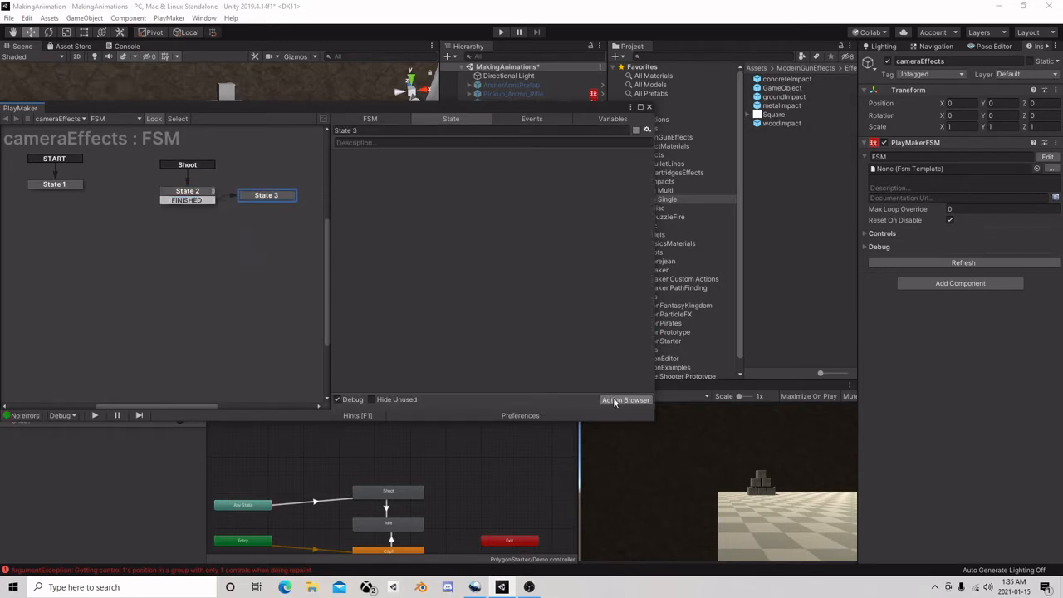
pyautogui.click(625, 400)
pyautogui.write('set')
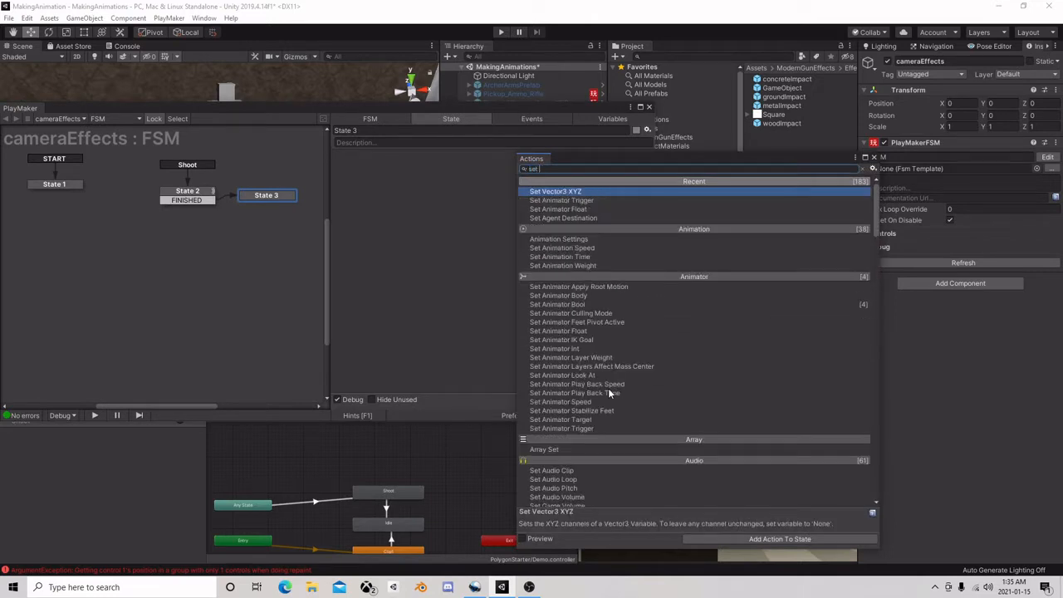
pyautogui.write(' ro')
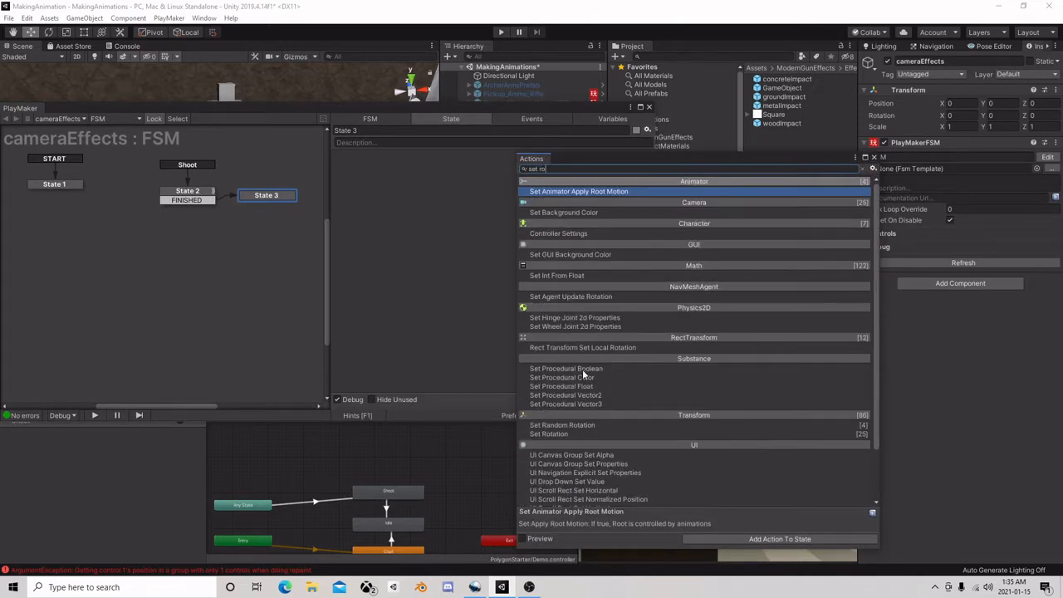
pyautogui.doubleClick(568, 432)
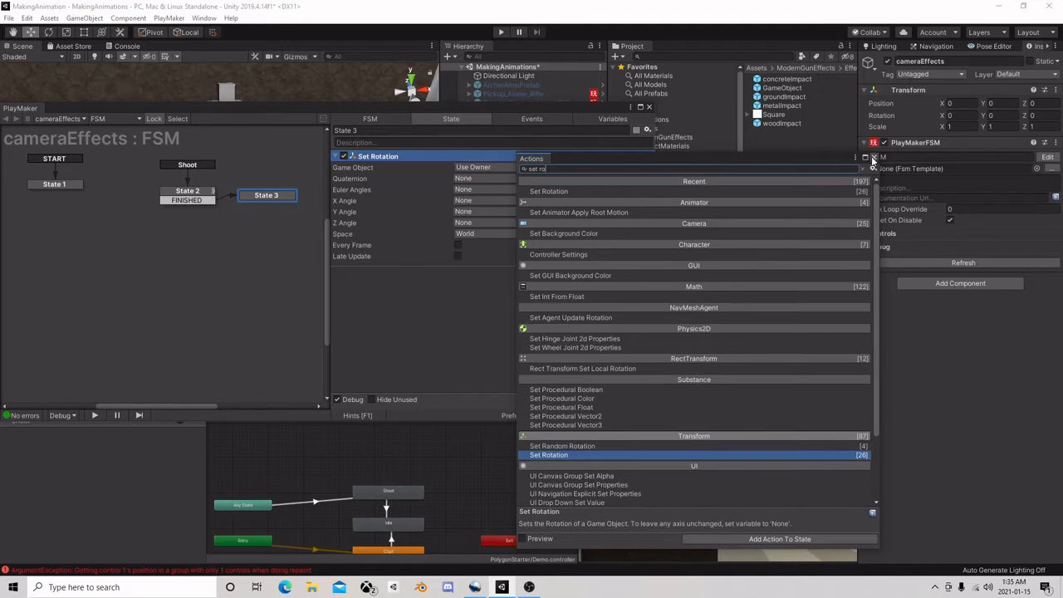
pyautogui.click(873, 158)
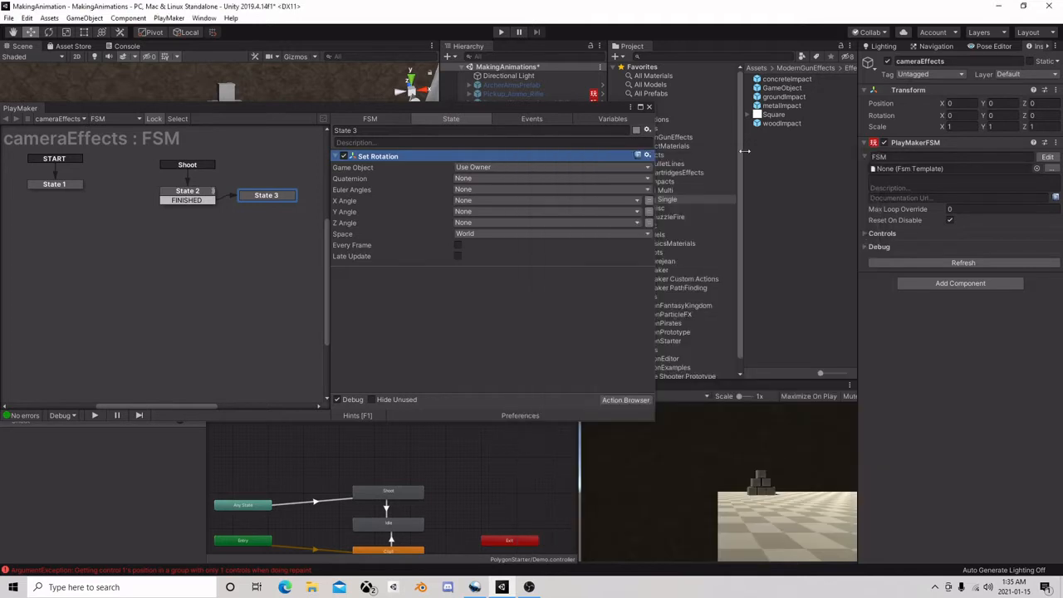
# Set State 3's Set Rotation action to X, Y and Z angles of 0 with Space set to Self
pyautogui.click(648, 200)
pyautogui.click(648, 210)
pyautogui.click(649, 222)
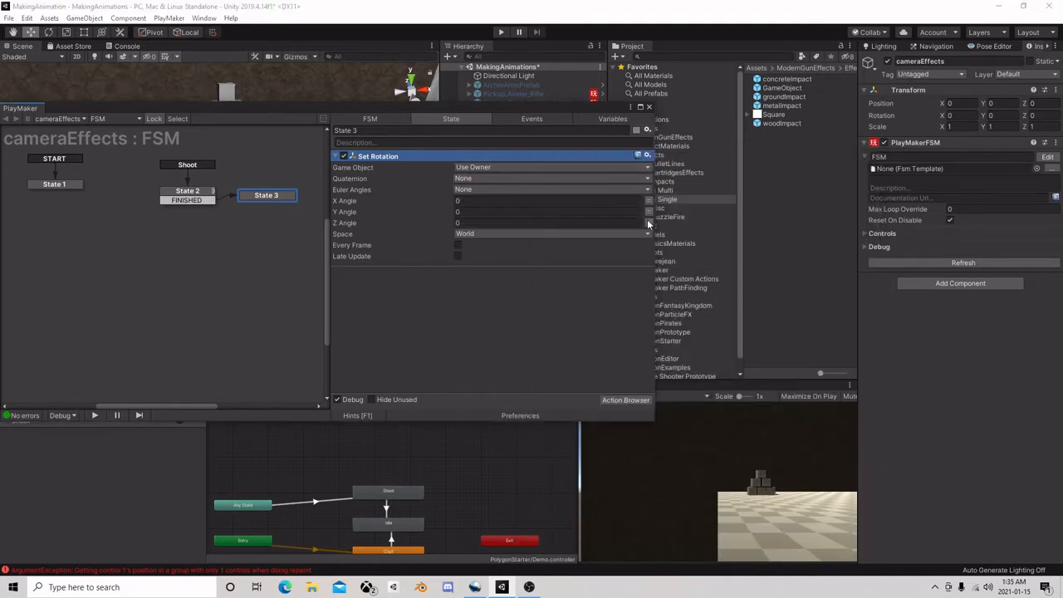
pyautogui.click(505, 235)
pyautogui.click(493, 258)
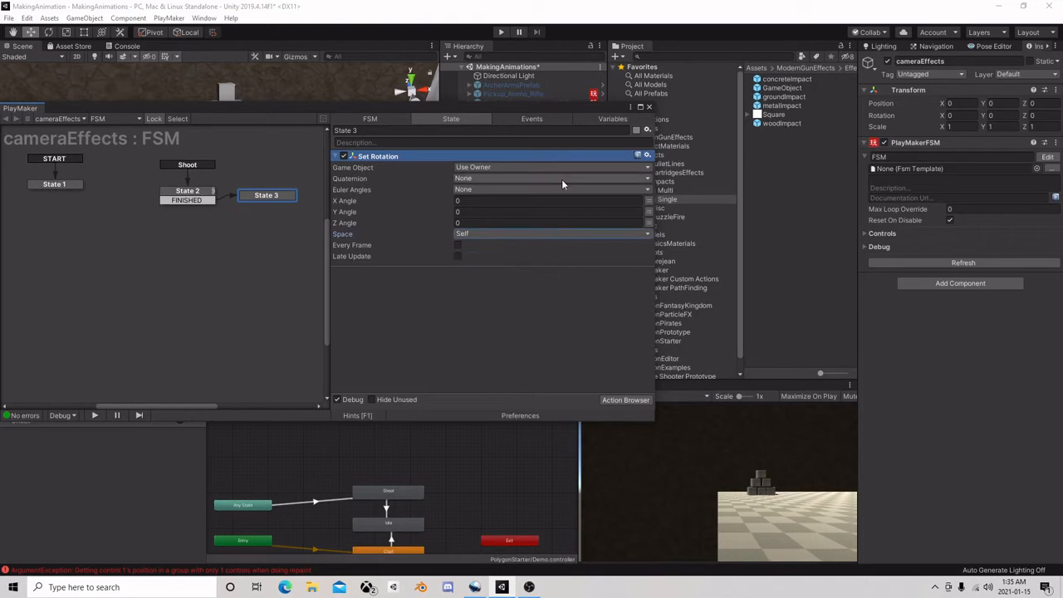
pyautogui.click(648, 108)
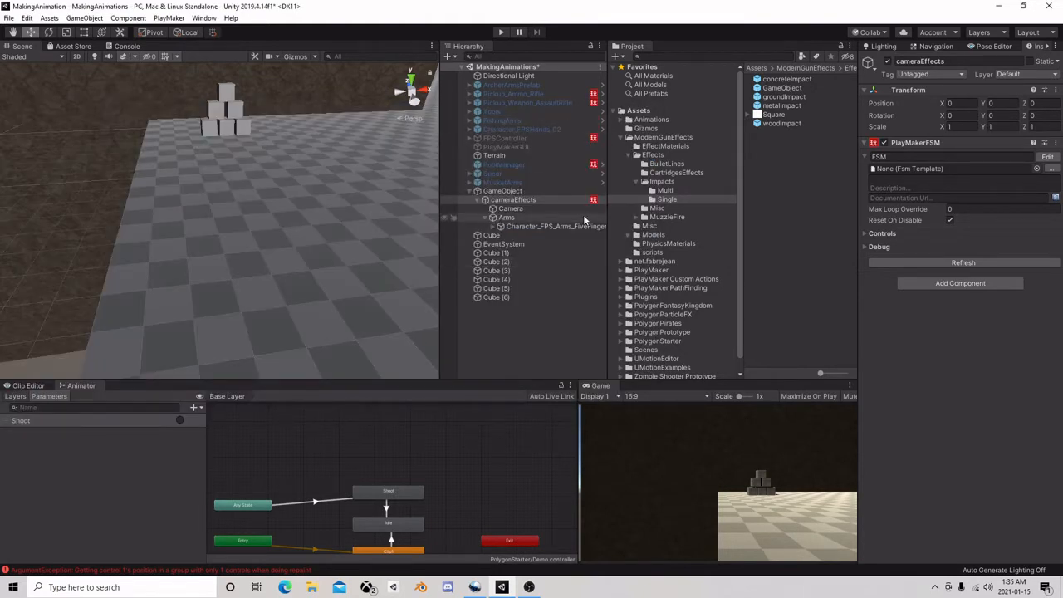
# Add a PlayMakerFSM component to the Character_FPS_Arms_FiveFinger_01 object under Arms
pyautogui.click(512, 220)
pyautogui.click(507, 192)
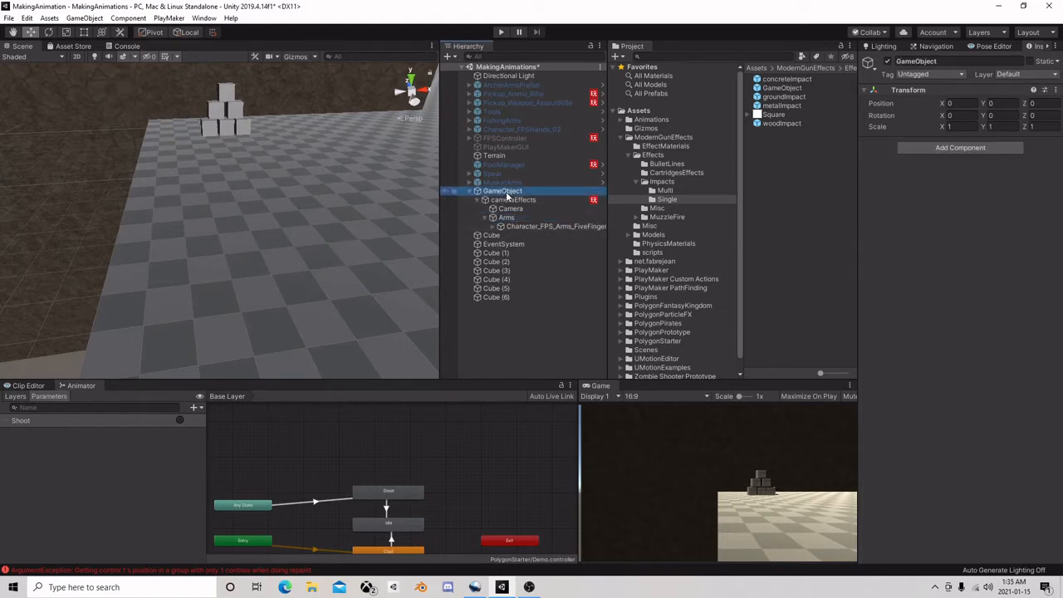
pyautogui.click(532, 226)
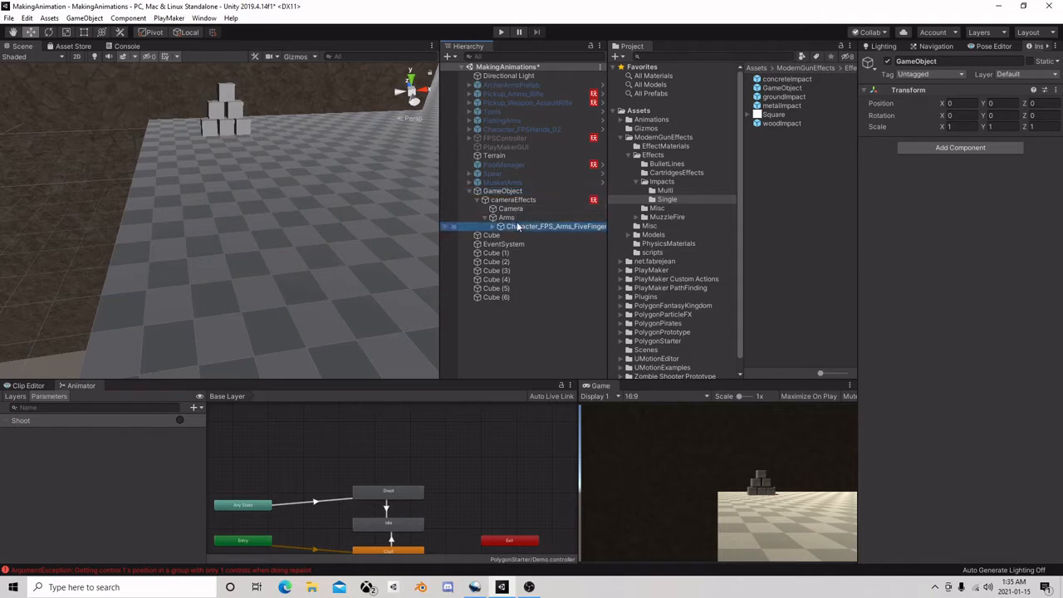
pyautogui.click(943, 265)
pyautogui.click(949, 314)
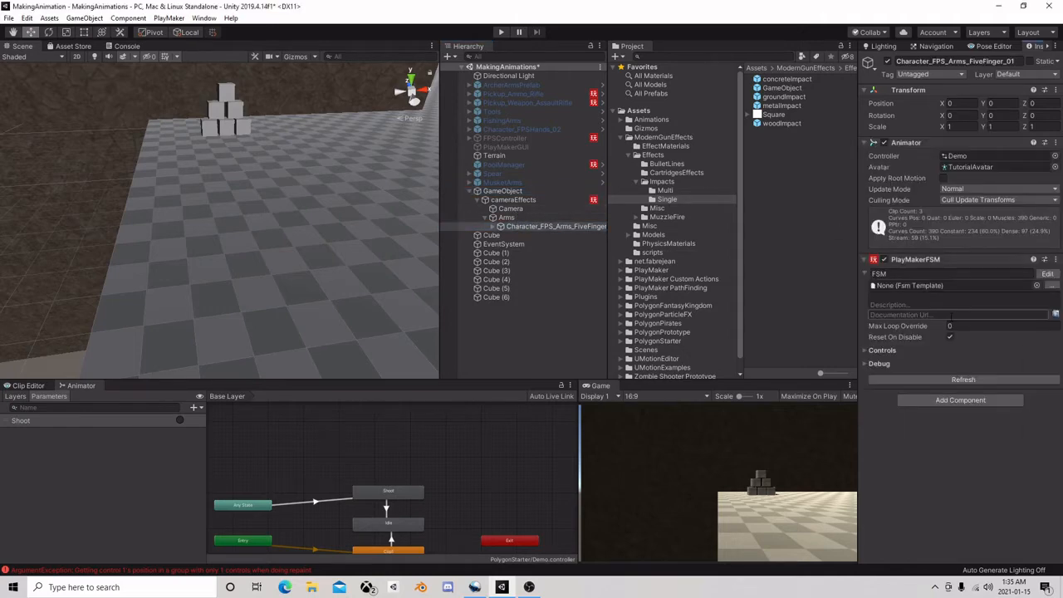
pyautogui.click(1046, 275)
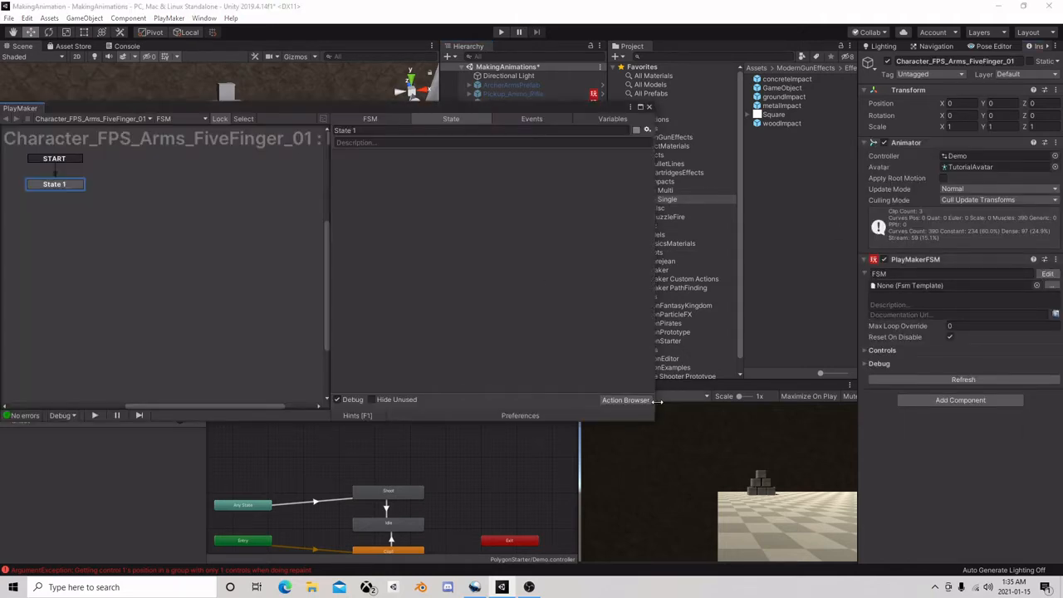
pyautogui.click(628, 397)
pyautogui.write('get mou')
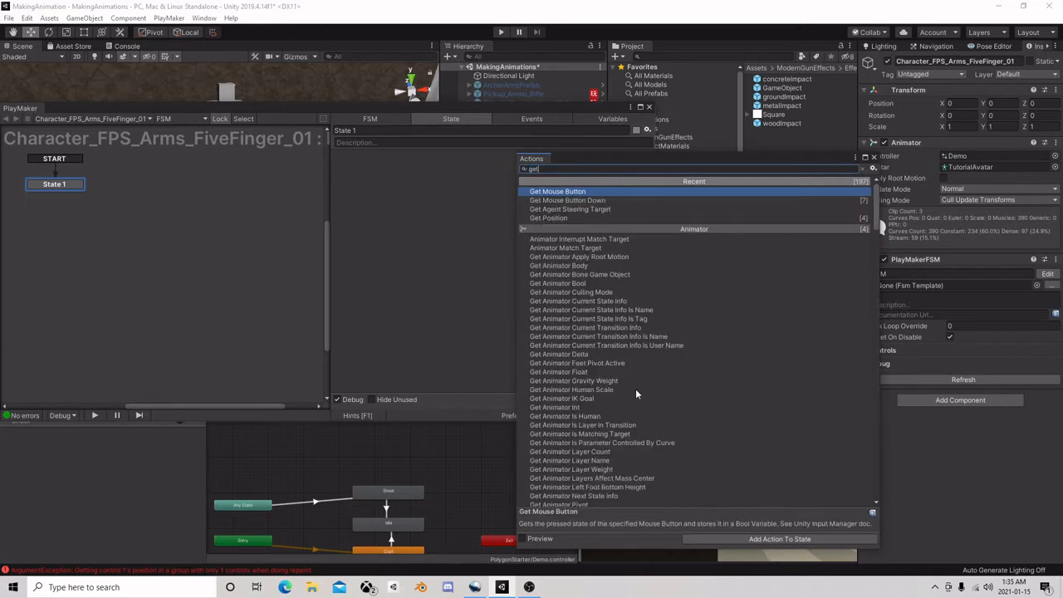
pyautogui.click(873, 158)
pyautogui.click(650, 107)
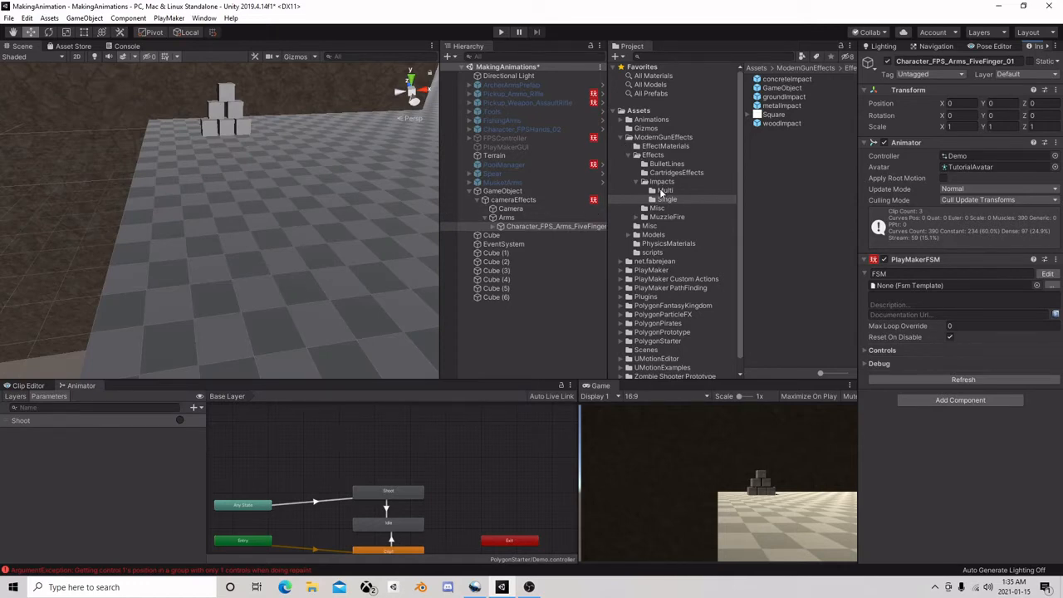
# Place the concreteImpact prefab from the Single impacts folder on the scene floor and activate it
pyautogui.click(516, 312)
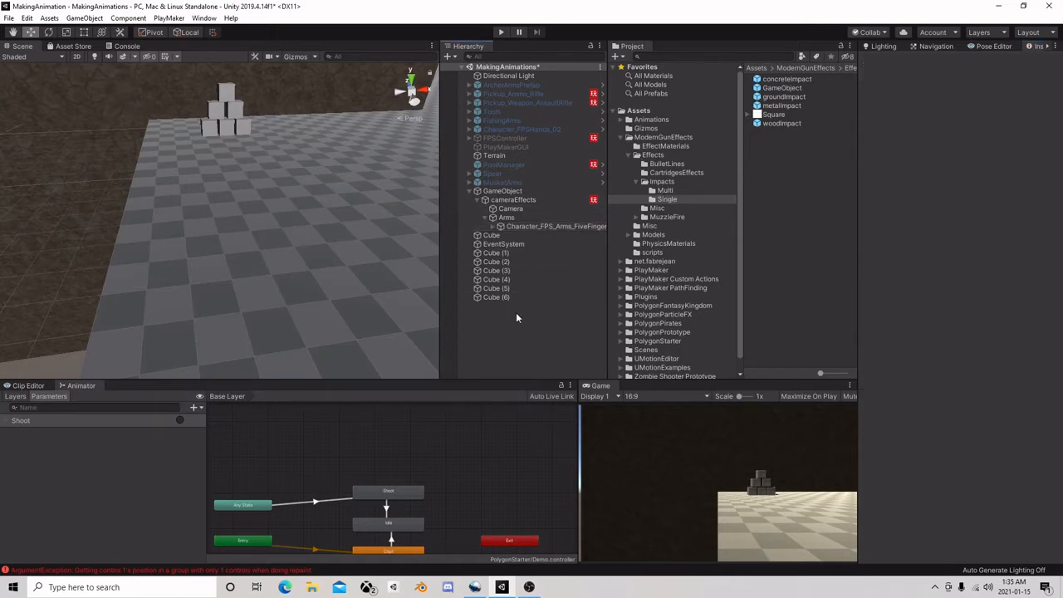
pyautogui.rightClick(481, 345)
pyautogui.click(669, 172)
pyautogui.moveTo(793, 78); pyautogui.dragTo(262, 170)
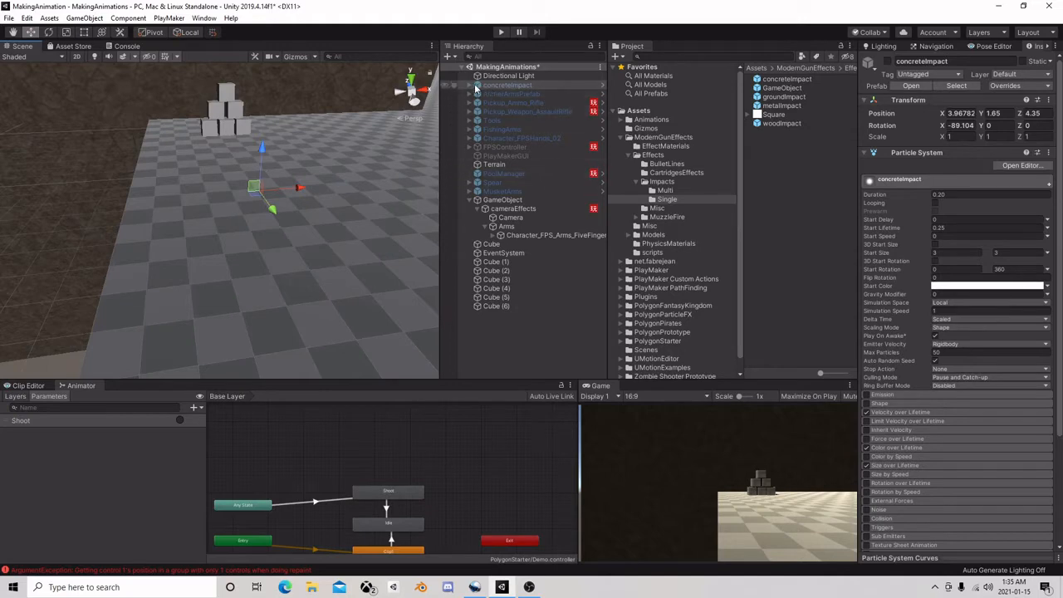
pyautogui.click(887, 61)
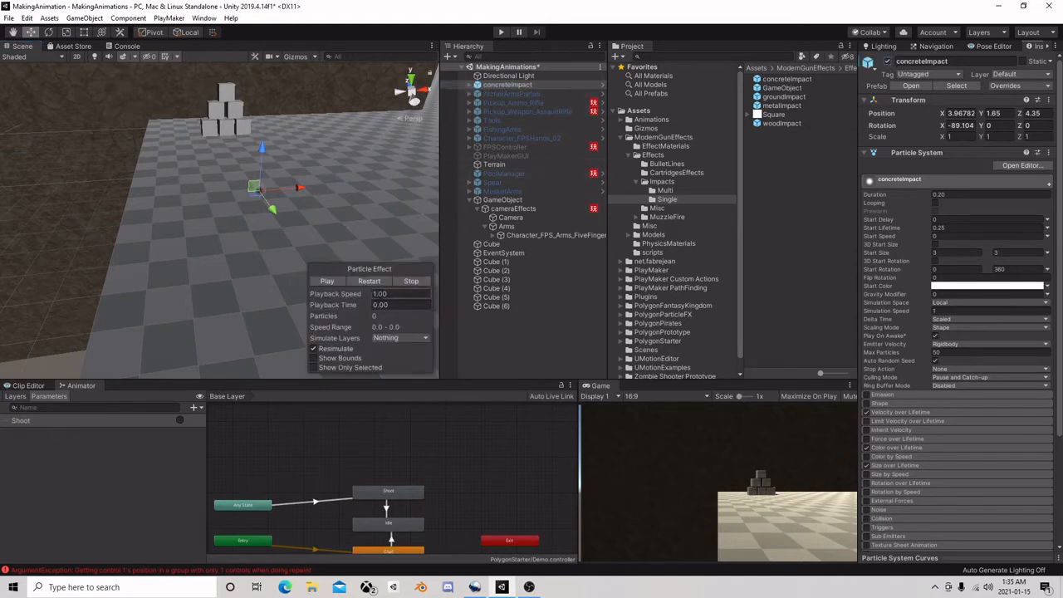
# Preview the concreteImpact particle effect up close and delete its instance from the scene
pyautogui.click(336, 282)
pyautogui.click(336, 281)
pyautogui.moveTo(176, 184); pyautogui.dragTo(228, 188, button='middle')
pyautogui.moveTo(227, 188); pyautogui.dragTo(184, 209, button='right')
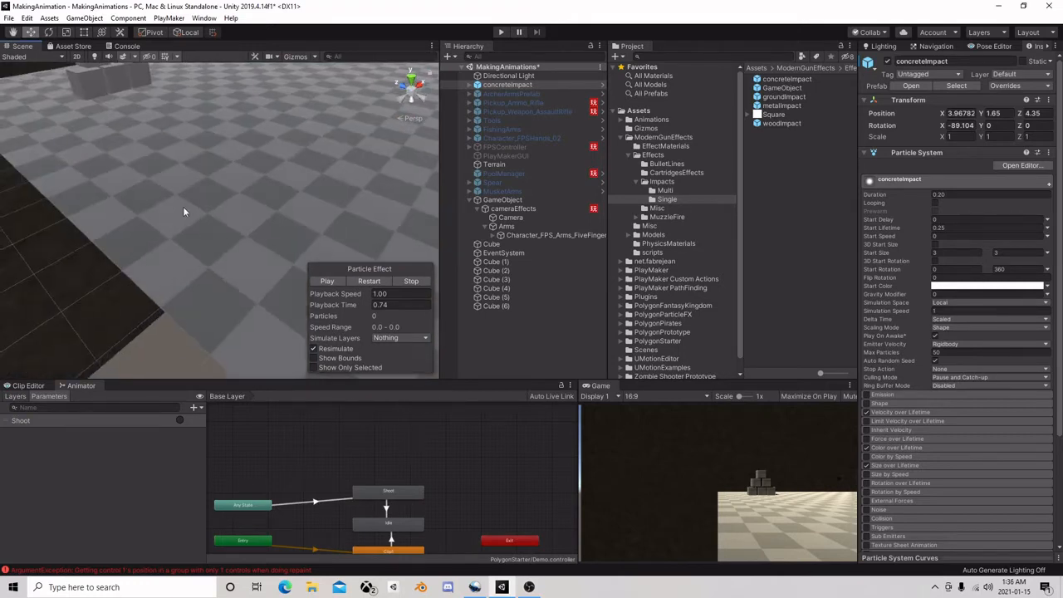
pyautogui.moveTo(267, 192); pyautogui.dragTo(237, 192, button='middle')
pyautogui.click(336, 282)
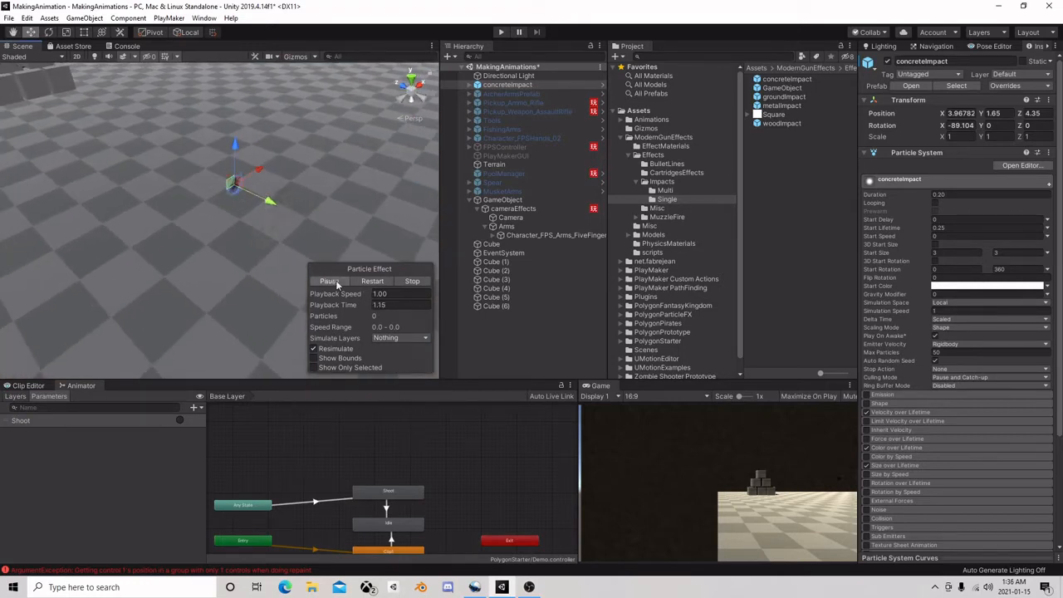
pyautogui.click(370, 282)
pyautogui.click(526, 86)
pyautogui.press('Delete')
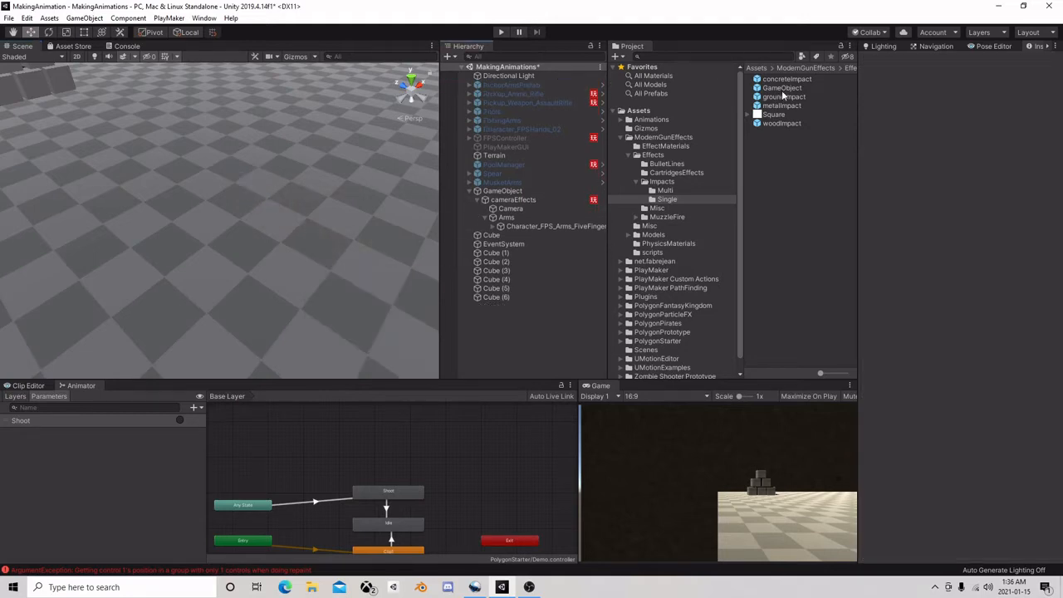
# Inspect the transforms of a temporary GameObject prefab instance and its concreteImpact child, and remove the instance from the scene
pyautogui.moveTo(788, 88); pyautogui.dragTo(244, 226)
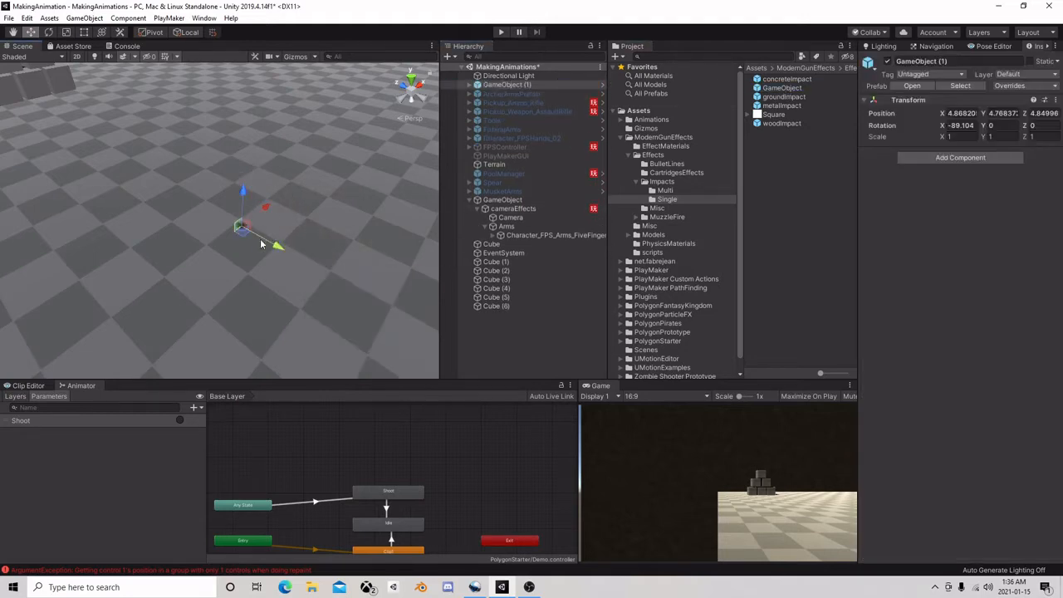
pyautogui.click(470, 85)
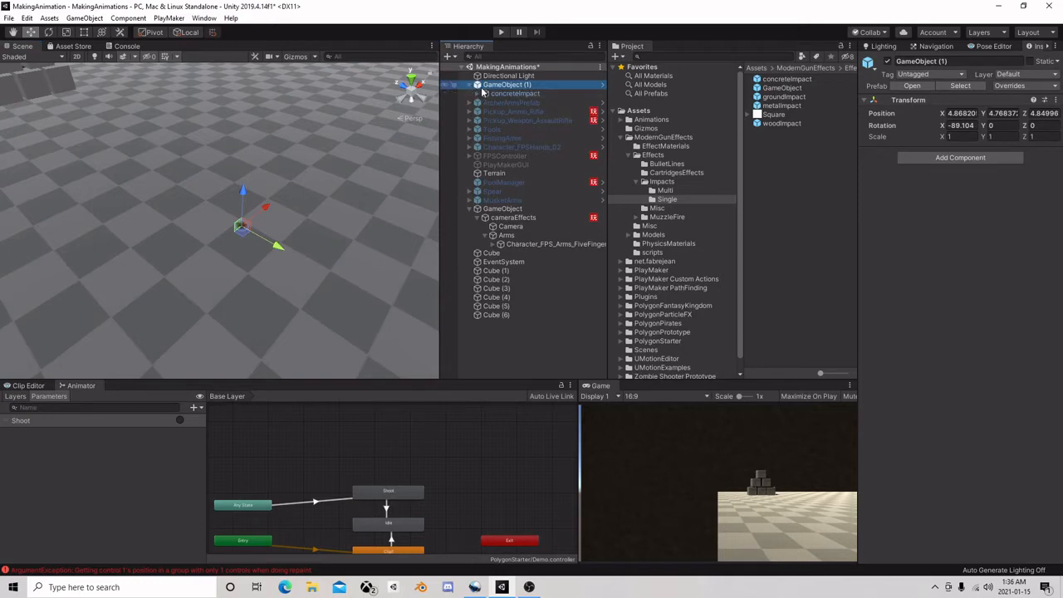
pyautogui.click(504, 94)
pyautogui.click(502, 87)
pyautogui.click(515, 94)
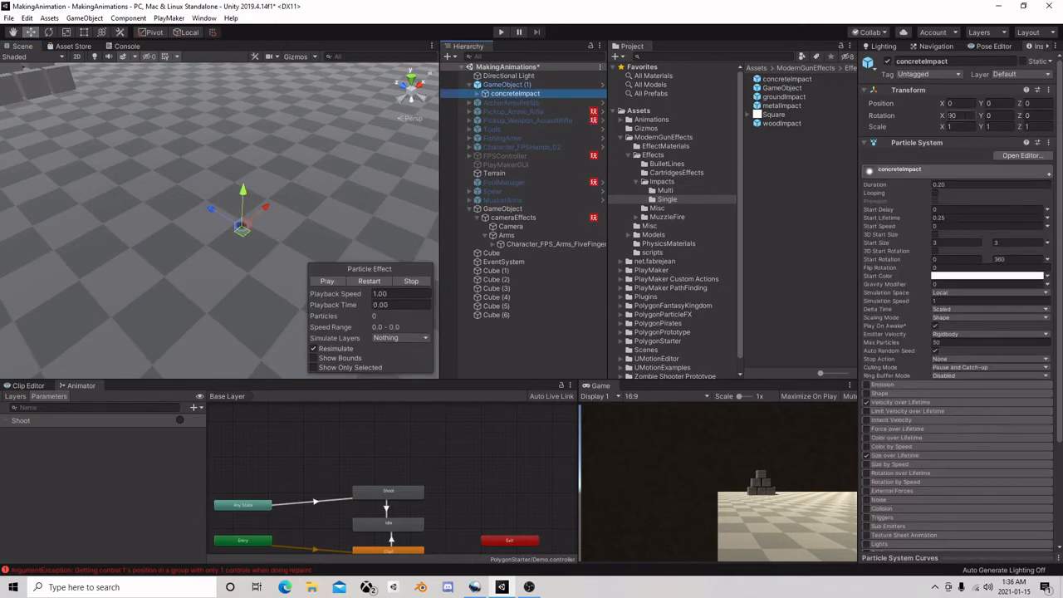
pyautogui.click(518, 86)
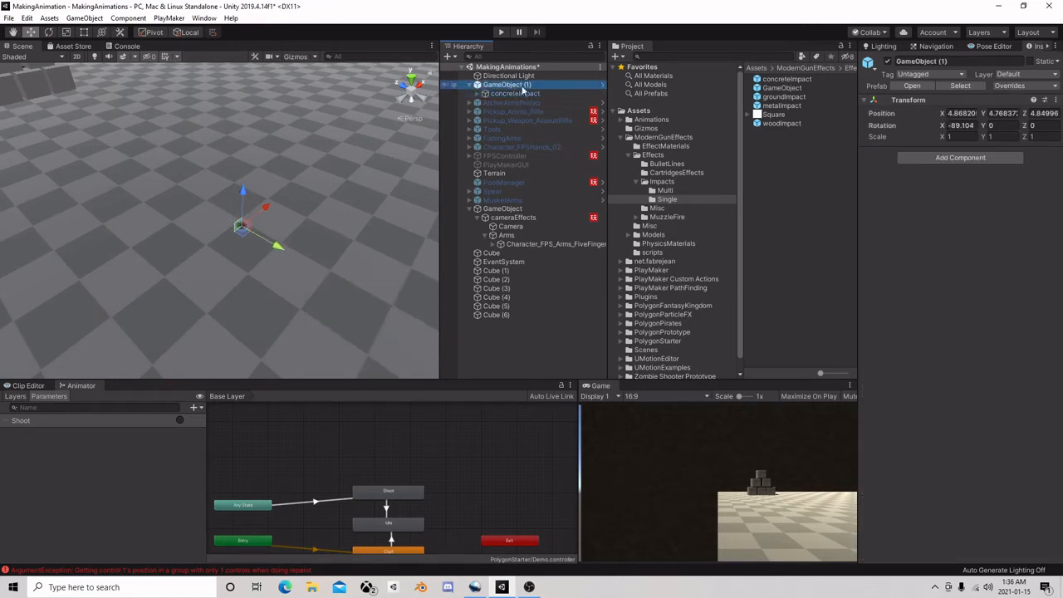
pyautogui.press('Delete')
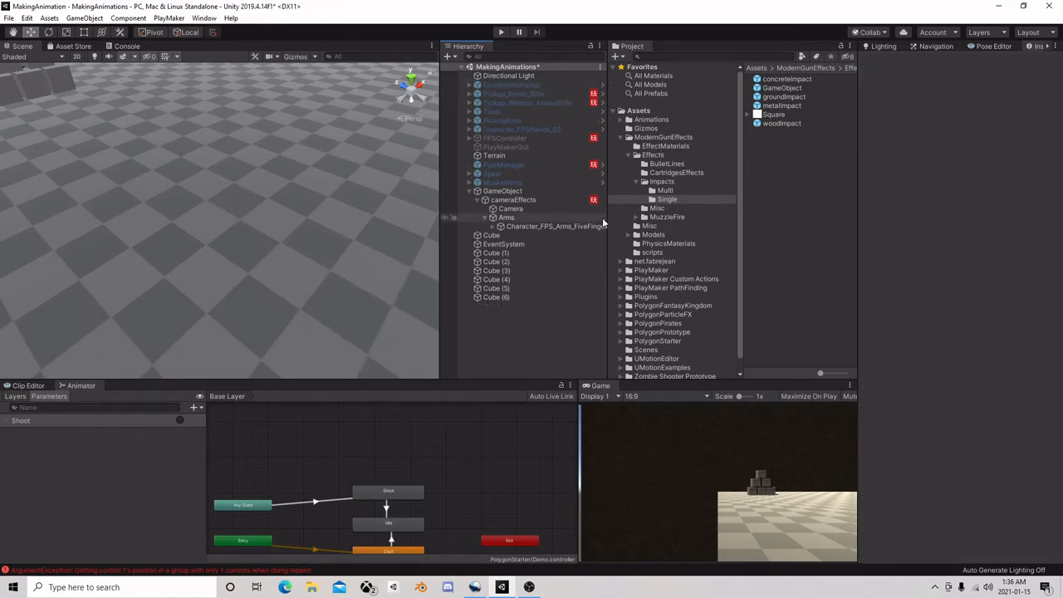
# Add a Get Mouse Button Down action to State 1 of the Character_FPS_Arms_FiveFinger_01 FSM
pyautogui.click(522, 225)
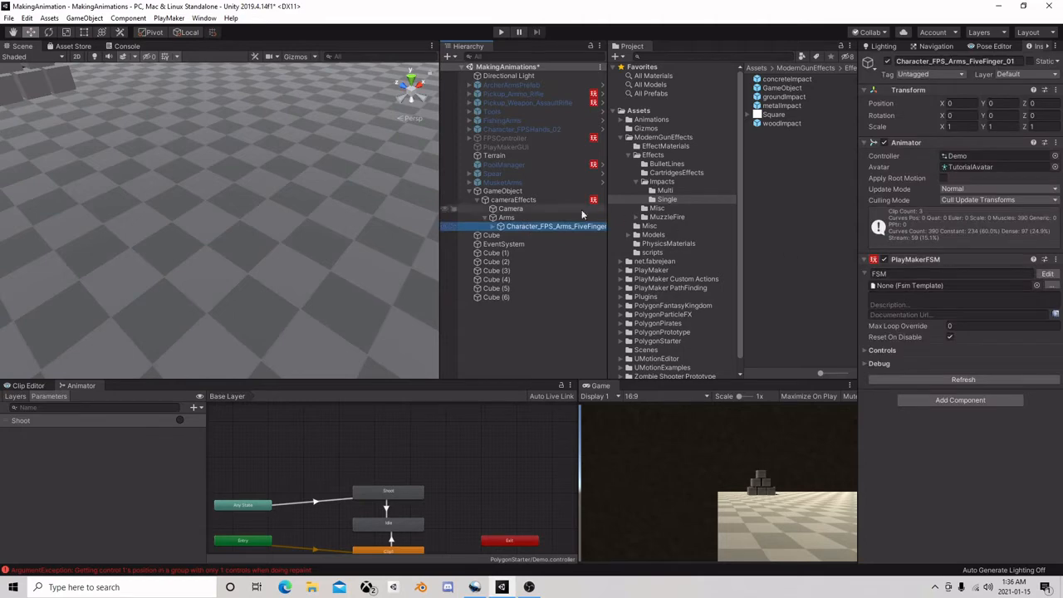
pyautogui.click(1046, 273)
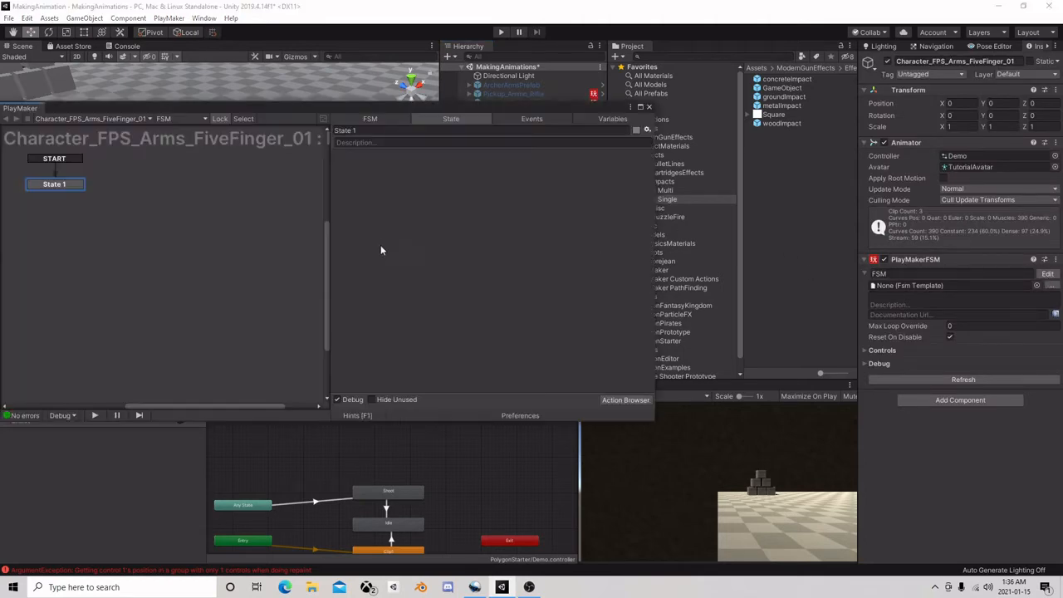
pyautogui.click(632, 400)
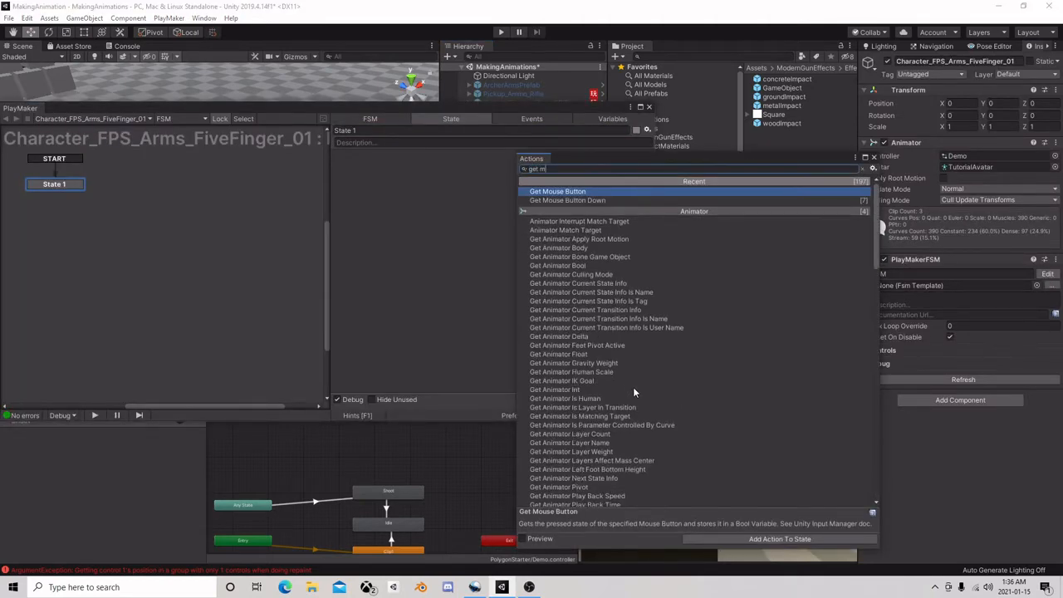
pyautogui.write('ou')
pyautogui.doubleClick(603, 200)
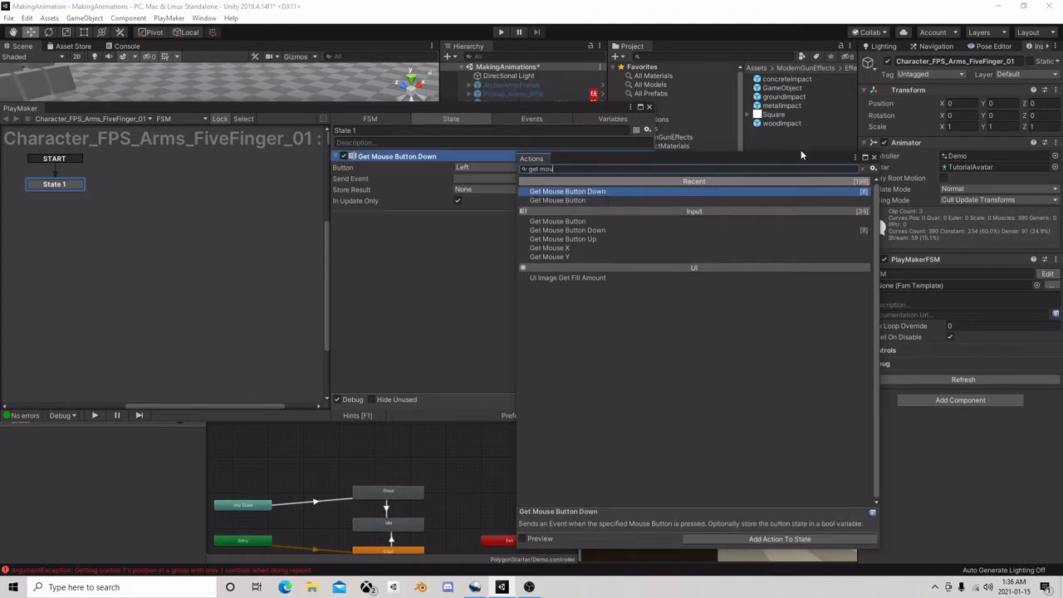
pyautogui.click(872, 157)
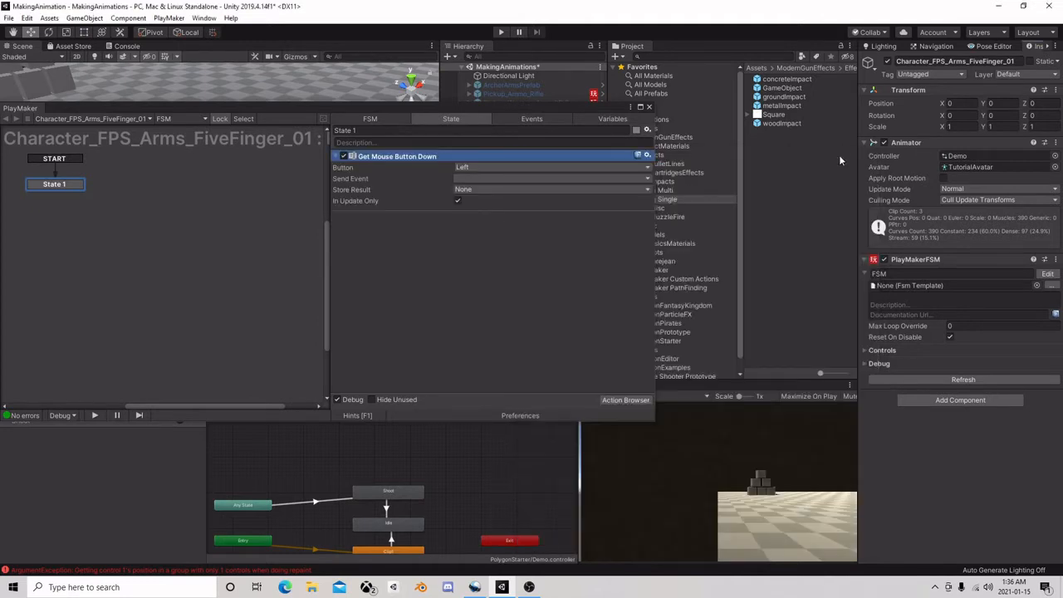
# Create a Fire event as the mouse action's Send Event and add it to State 1 as a transition
pyautogui.click(481, 177)
pyautogui.click(515, 247)
pyautogui.write('Fir')
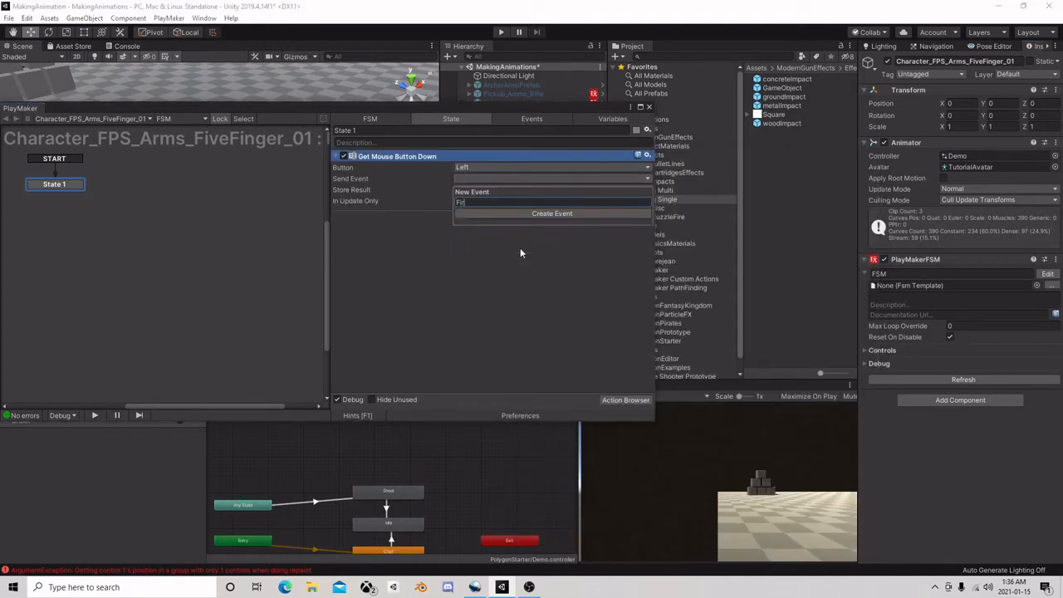
pyautogui.write('e')
pyautogui.press('Return')
pyautogui.click(386, 199)
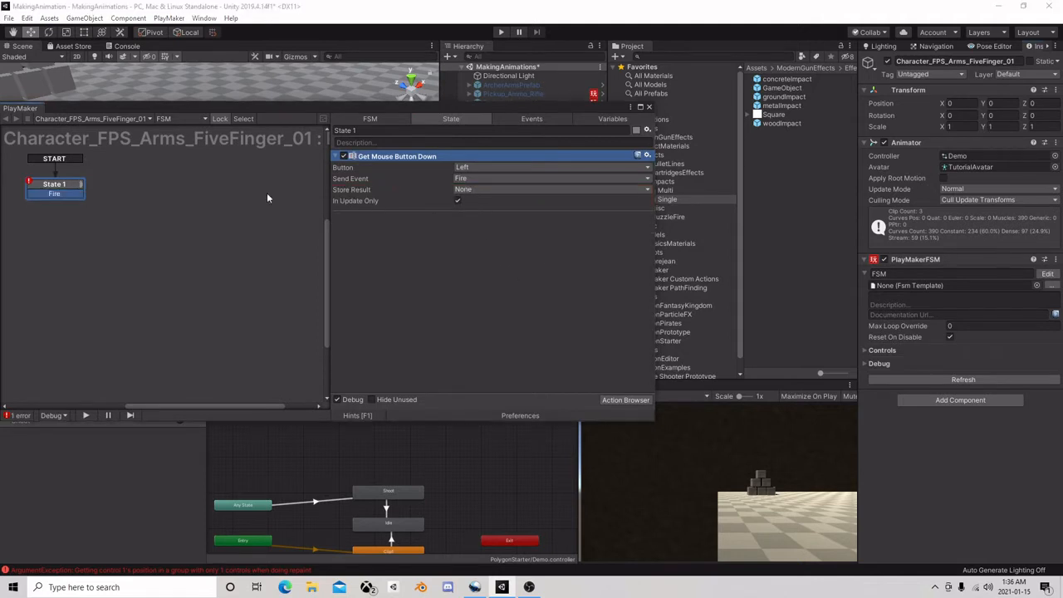
# Add a State 2 to the arms FSM and link State 1's Fire transition to it
pyautogui.rightClick(144, 180)
pyautogui.click(175, 189)
pyautogui.moveTo(73, 196); pyautogui.dragTo(178, 185)
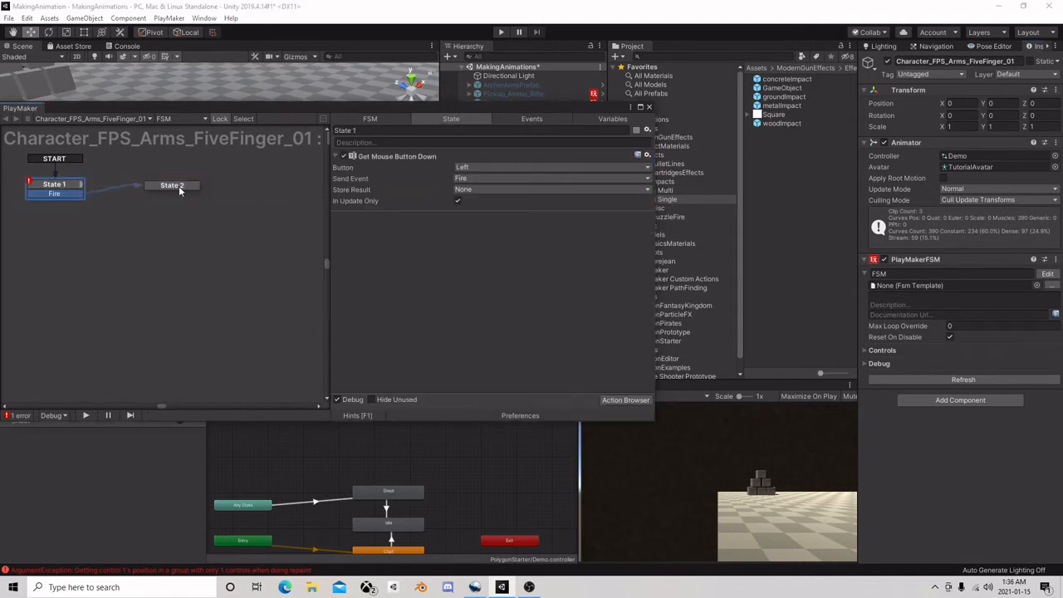
# Add a Send Event action referencing the cameraEffects object's FSM to State 2 of the arms FSM
pyautogui.click(179, 185)
pyautogui.moveTo(454, 137); pyautogui.dragTo(479, 230)
pyautogui.click(525, 200)
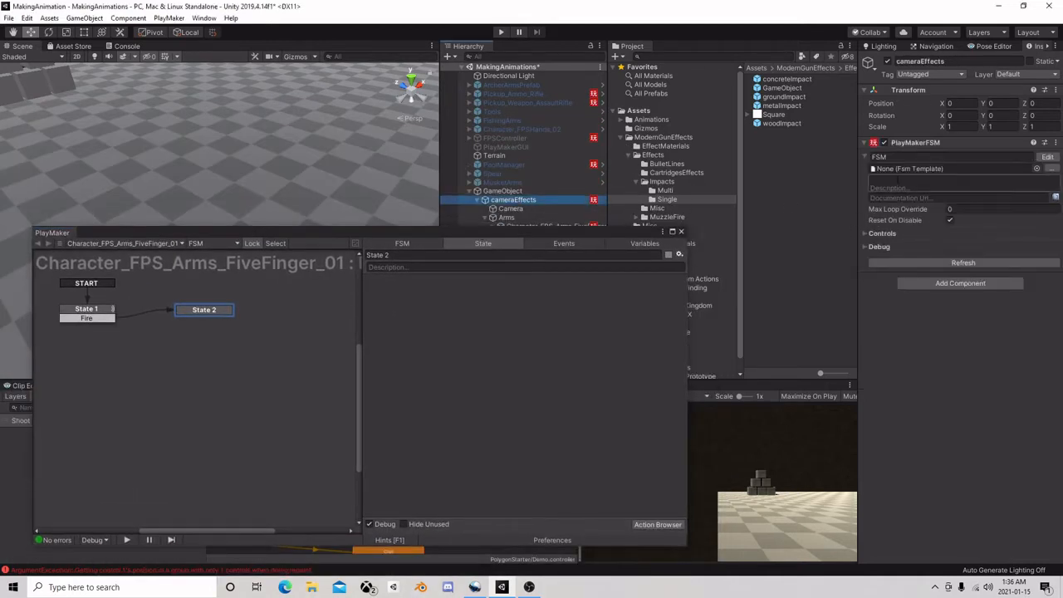
pyautogui.moveTo(525, 201); pyautogui.dragTo(378, 340)
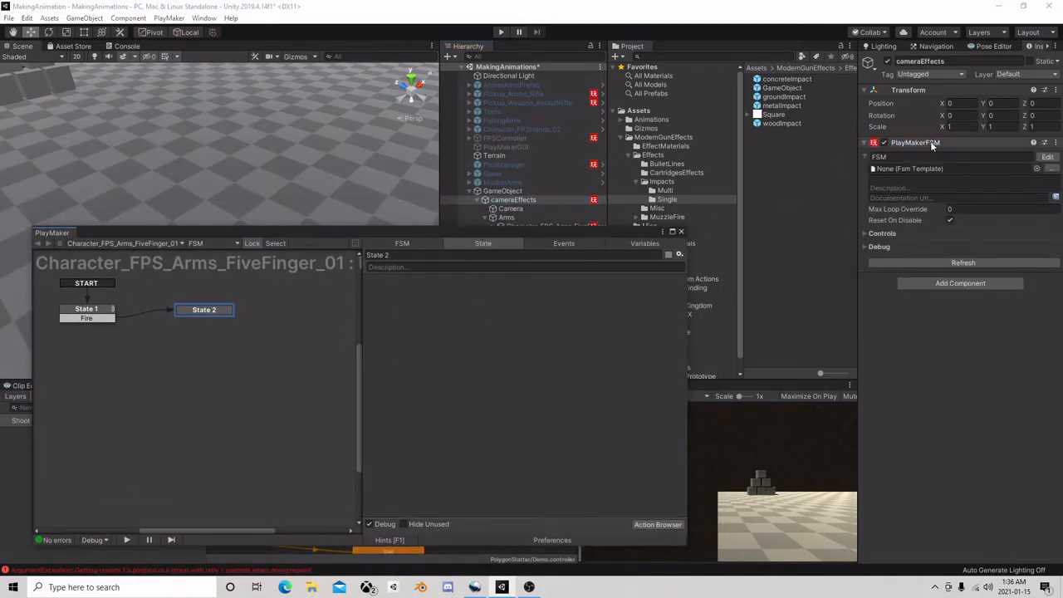
pyautogui.rightClick(407, 304)
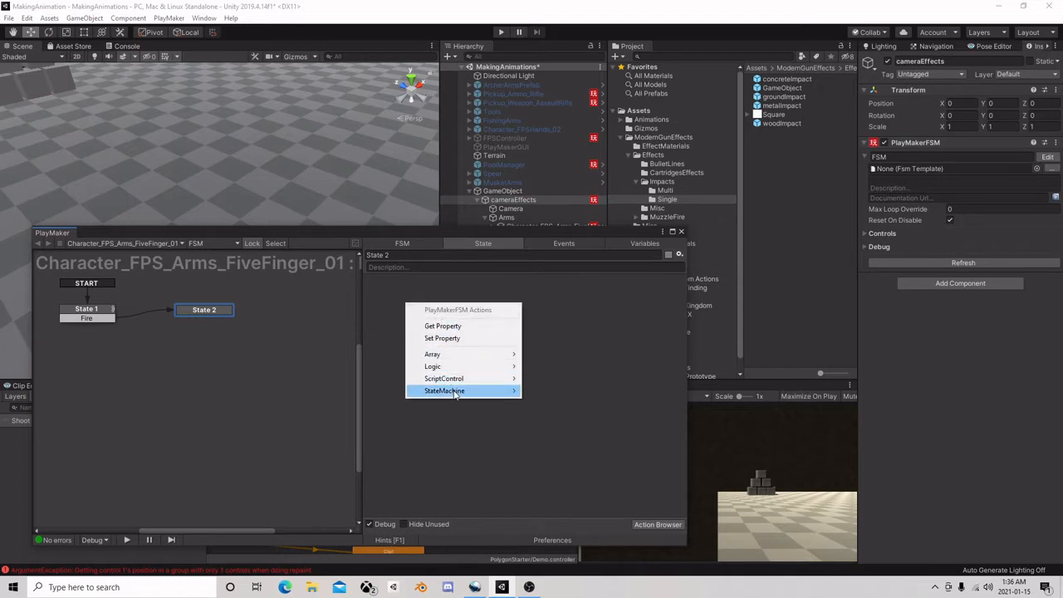
pyautogui.moveTo(456, 391)
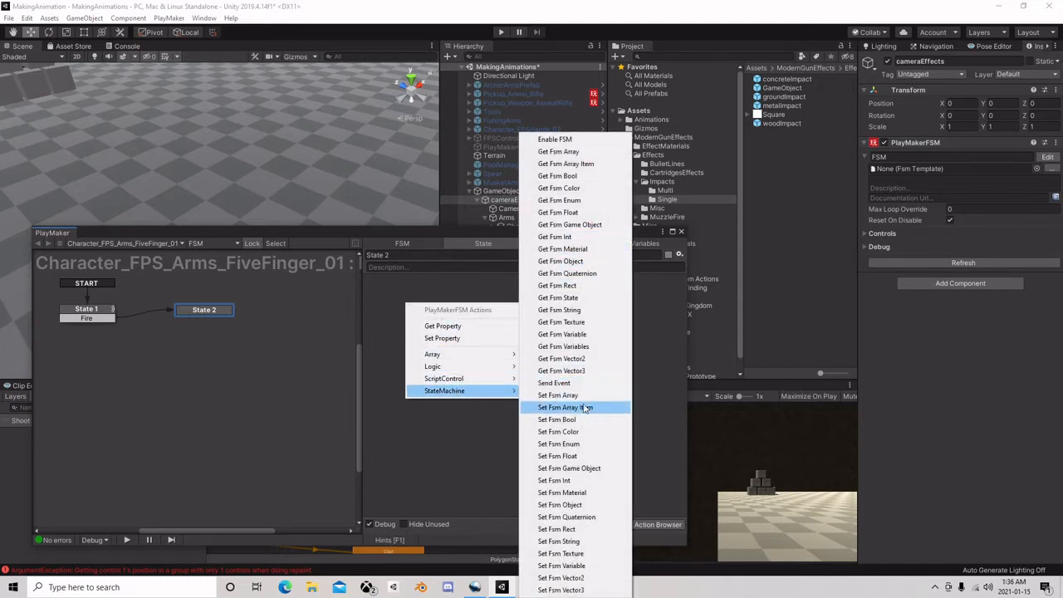
pyautogui.click(554, 383)
# Set the Send Event action's target to Game Object FSM, its FSM Name to FSM and its event to the global Shoot event
pyautogui.click(655, 293)
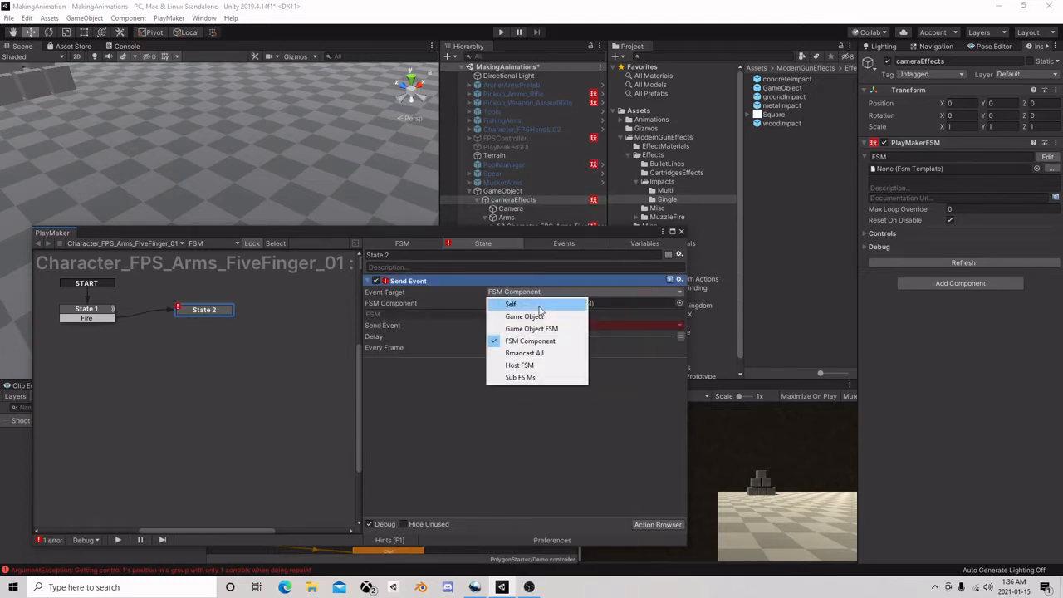
pyautogui.click(662, 331)
pyautogui.click(666, 314)
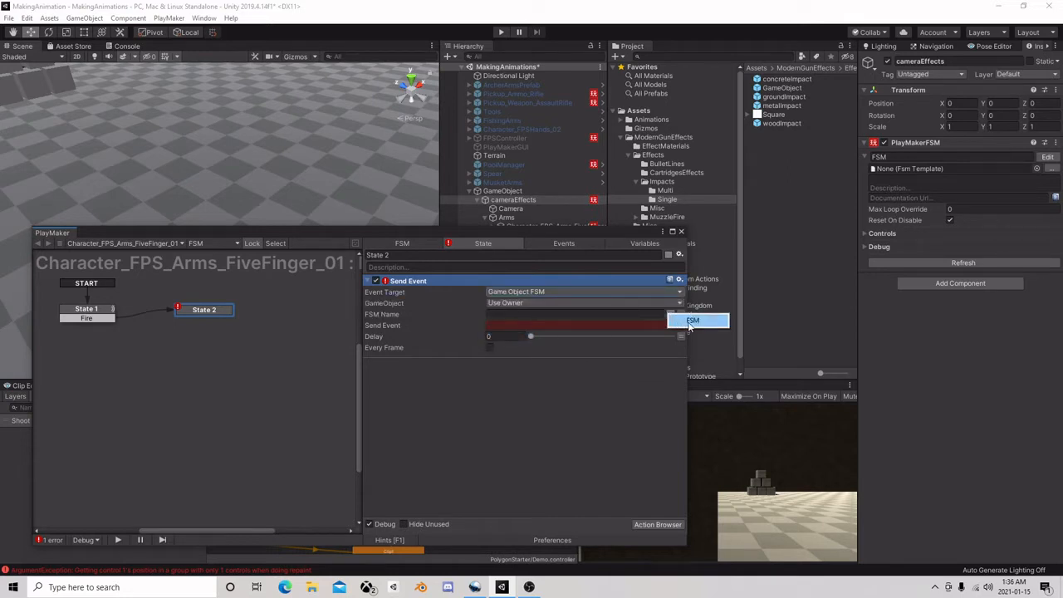
pyautogui.click(697, 317)
pyautogui.click(661, 326)
pyautogui.moveTo(521, 357)
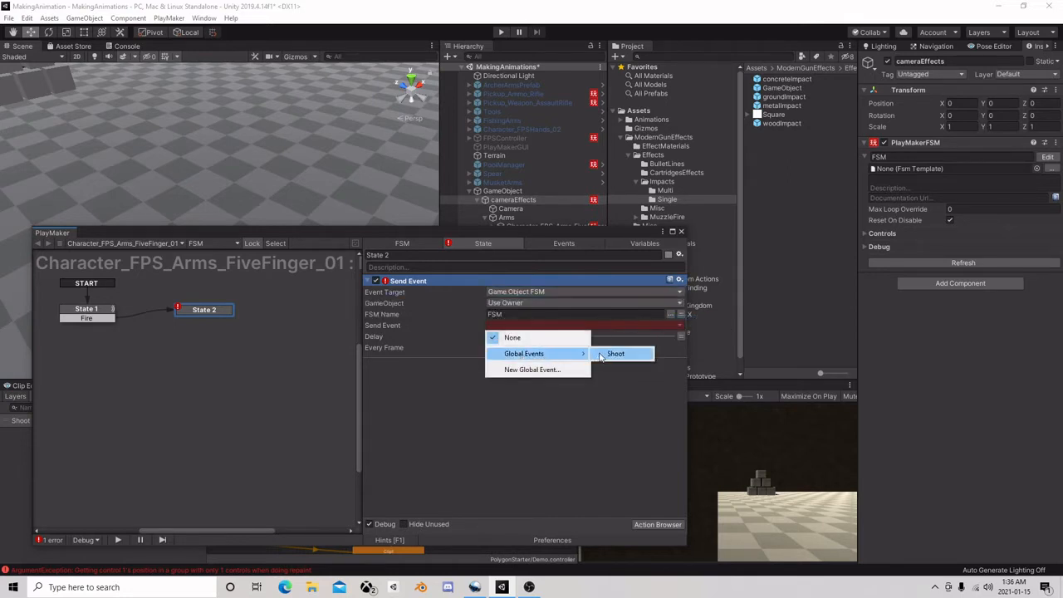
pyautogui.click(615, 353)
# Add a Set Animator Trigger action to State 2 of the arms FSM with Shoot as its trigger
pyautogui.moveTo(491, 232)
pyautogui.mouseDown()
pyautogui.moveTo(551, 208)
pyautogui.moveTo(523, 69)
pyautogui.moveTo(550, 338)
pyautogui.moveTo(543, 68)
pyautogui.moveTo(642, 82)
pyautogui.moveTo(529, 326)
pyautogui.moveTo(480, 244)
pyautogui.mouseUp()
pyautogui.click(508, 218)
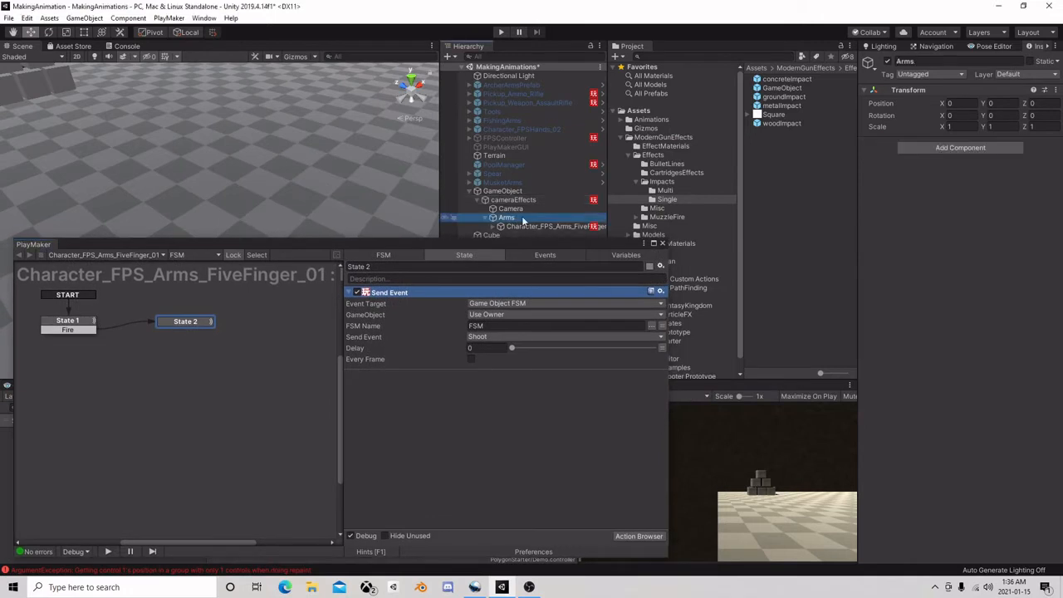
pyautogui.click(537, 227)
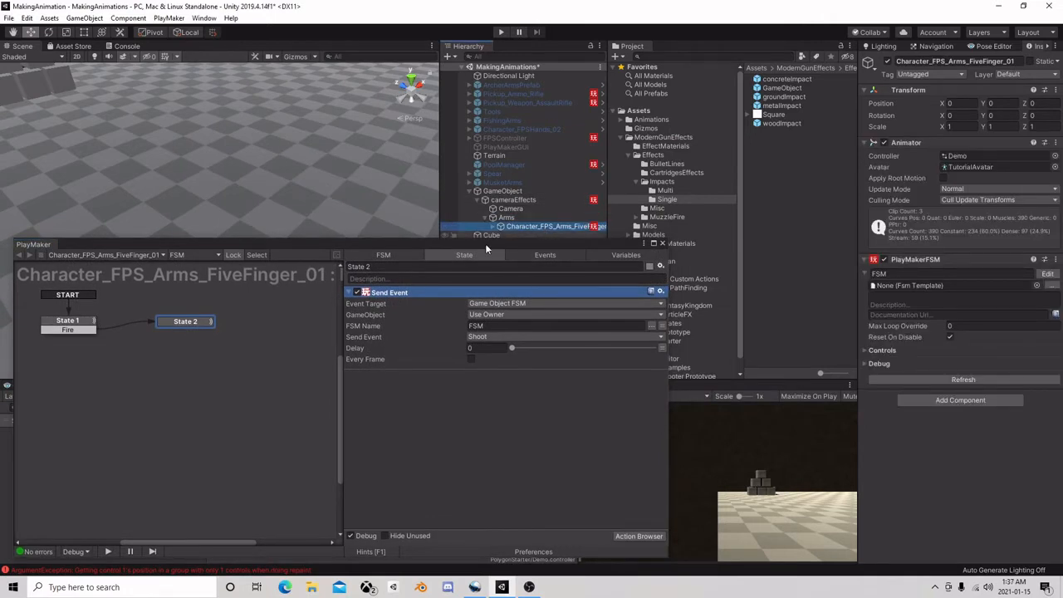
pyautogui.moveTo(485, 243); pyautogui.dragTo(686, 70)
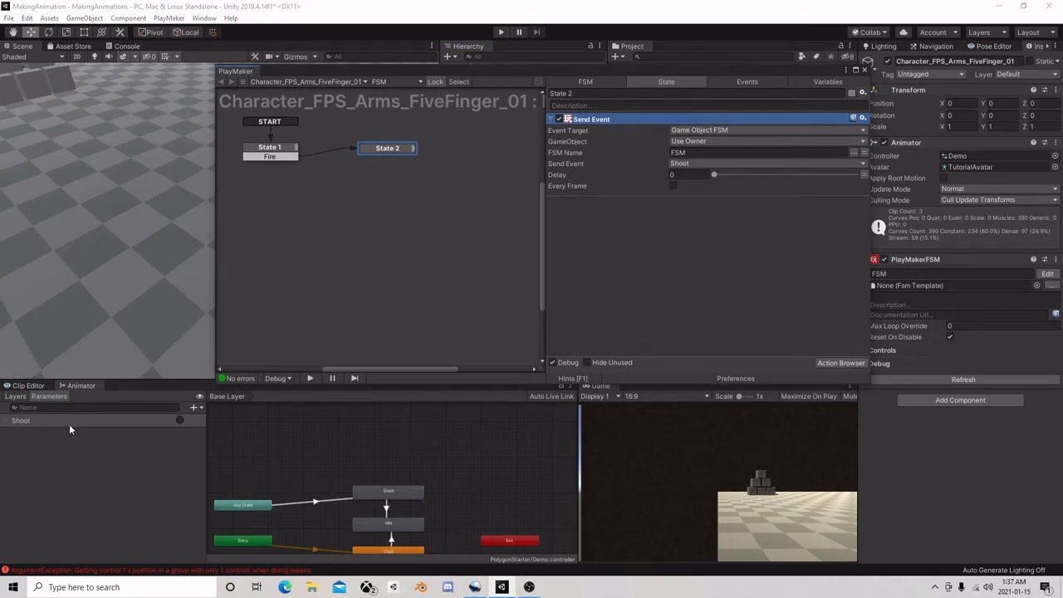
pyautogui.click(817, 362)
pyautogui.write('set')
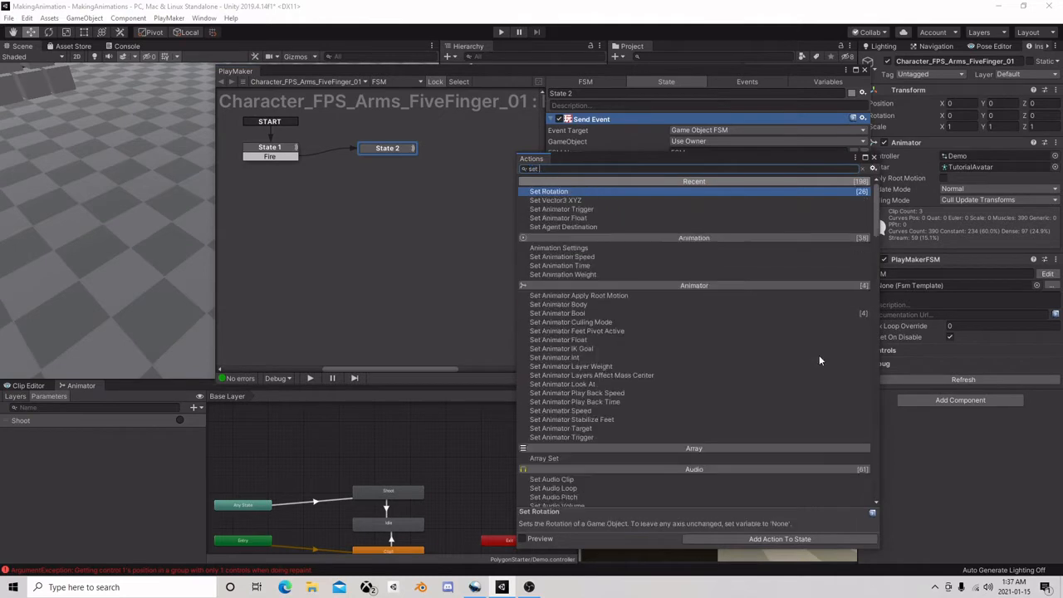
pyautogui.write(' a')
pyautogui.doubleClick(615, 201)
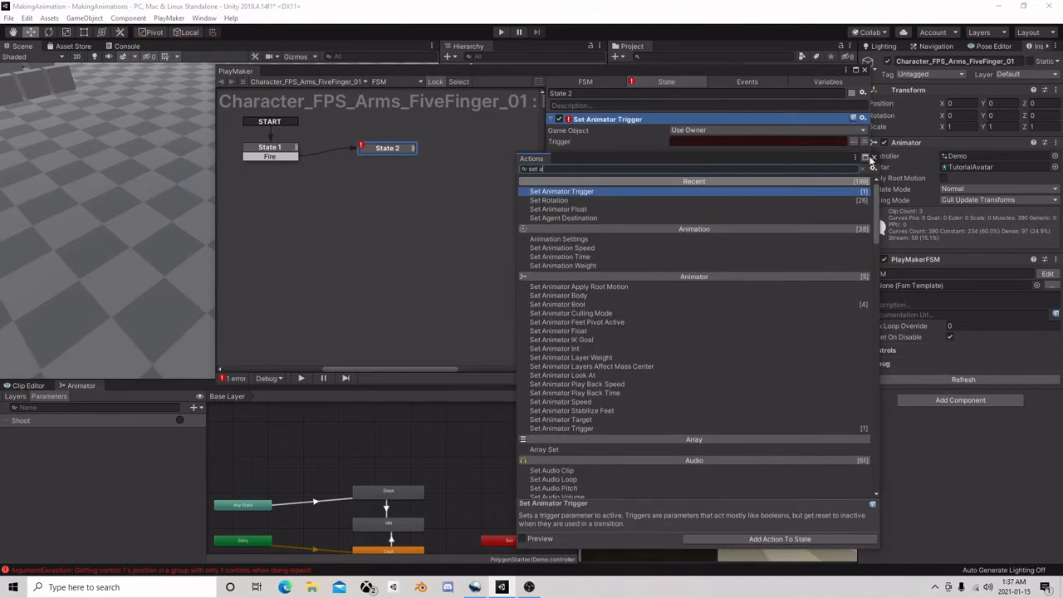
pyautogui.click(872, 156)
pyautogui.click(855, 143)
pyautogui.click(900, 149)
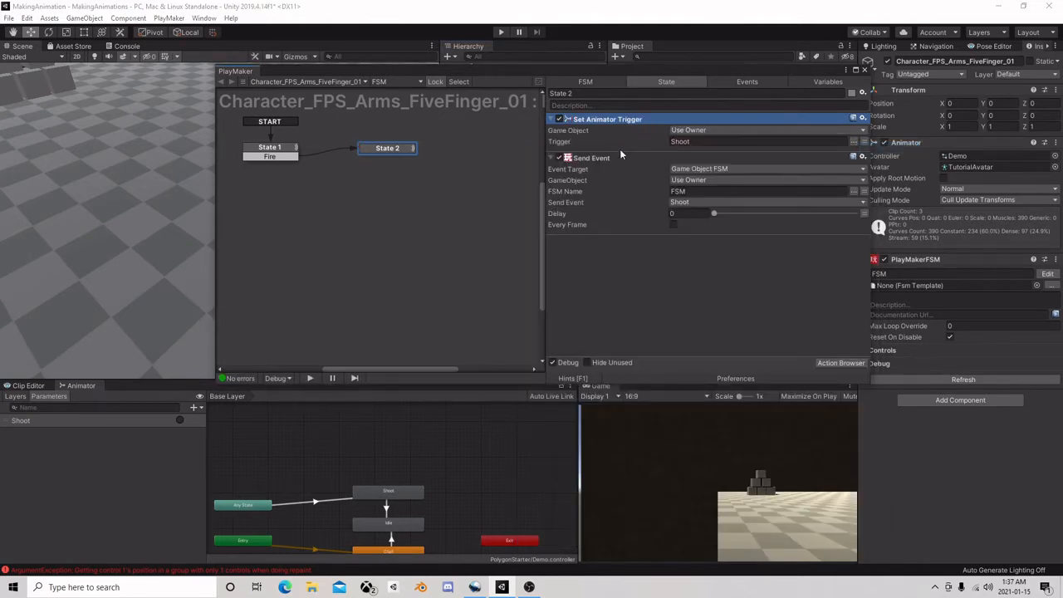
# Add a Raycast action to State 2 above the Set Animator Trigger action and review its settings
pyautogui.moveTo(736, 66); pyautogui.dragTo(448, 58)
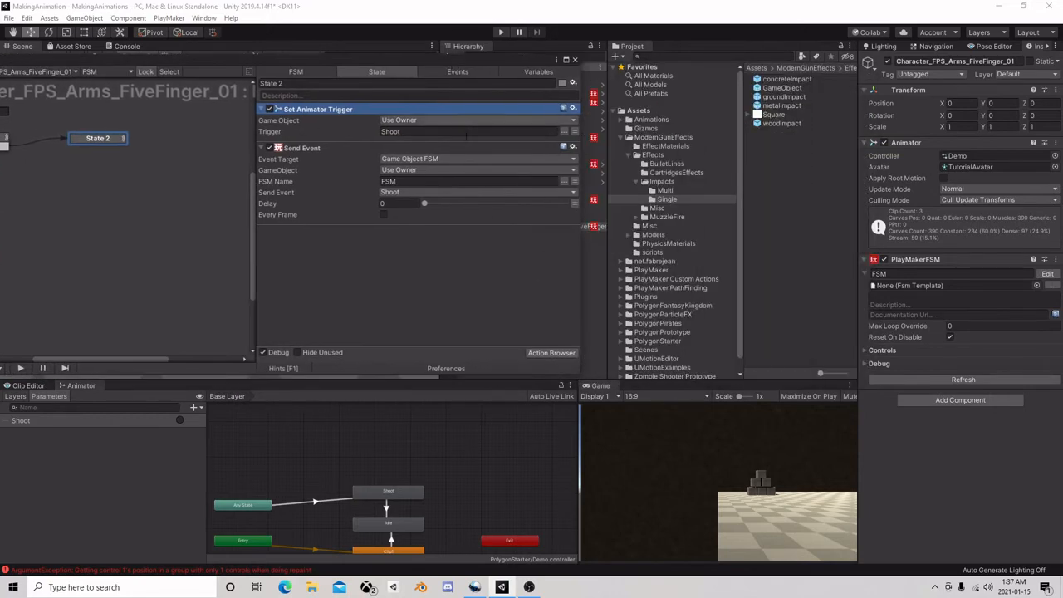
pyautogui.click(551, 356)
pyautogui.write('r')
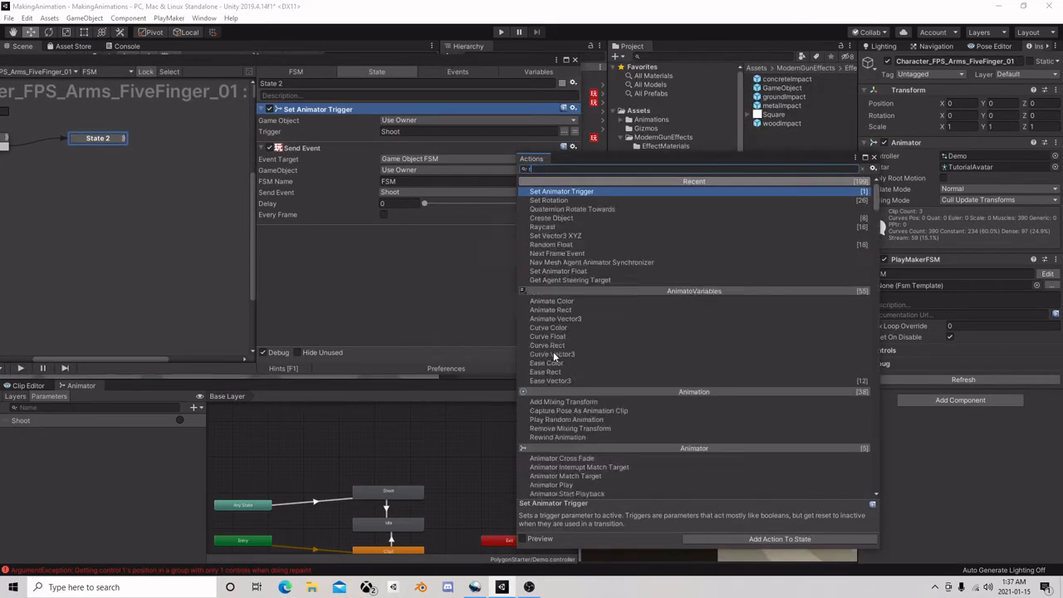
pyautogui.write('aysayca')
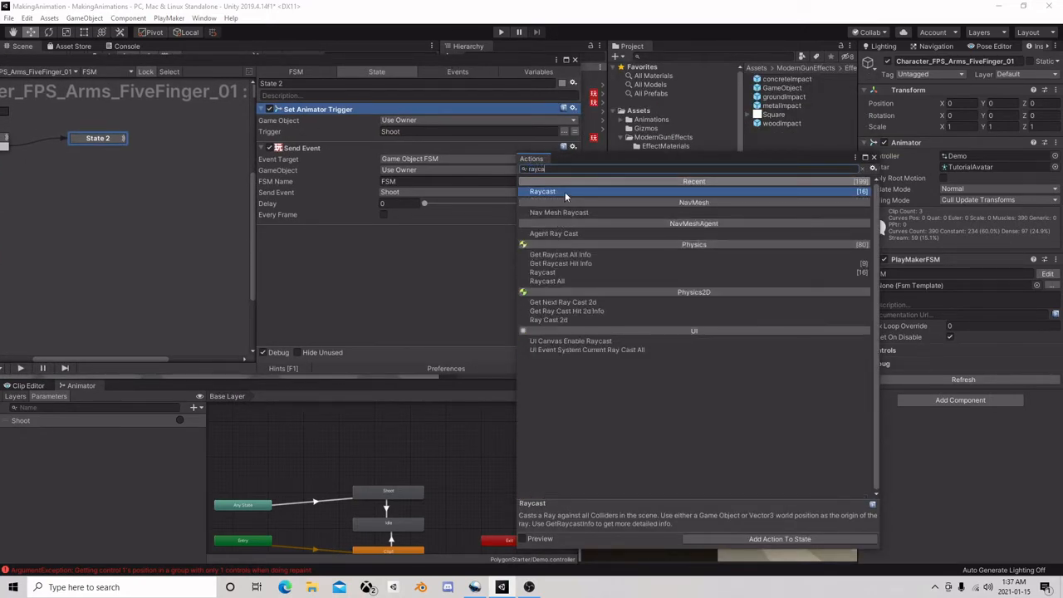
pyautogui.doubleClick(565, 192)
pyautogui.click(873, 157)
pyautogui.scroll(-3, 409, 222)
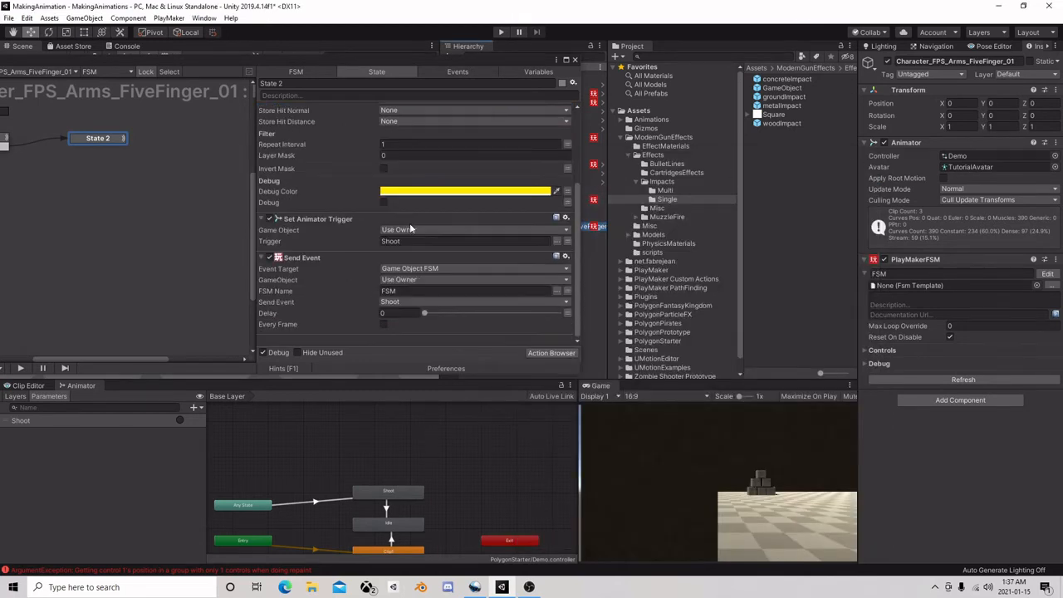
pyautogui.scroll(3, 382, 191)
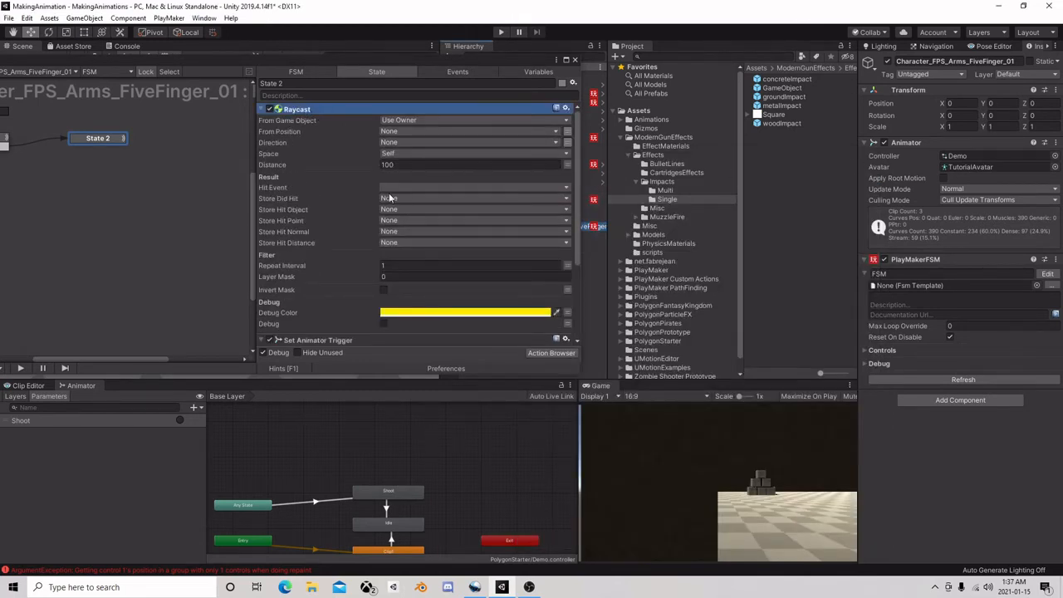
pyautogui.scroll(-3, 316, 261)
pyautogui.scroll(3, 354, 204)
# Specify the Camera under cameraEffects as the Raycast's From Game Object
pyautogui.click(455, 120)
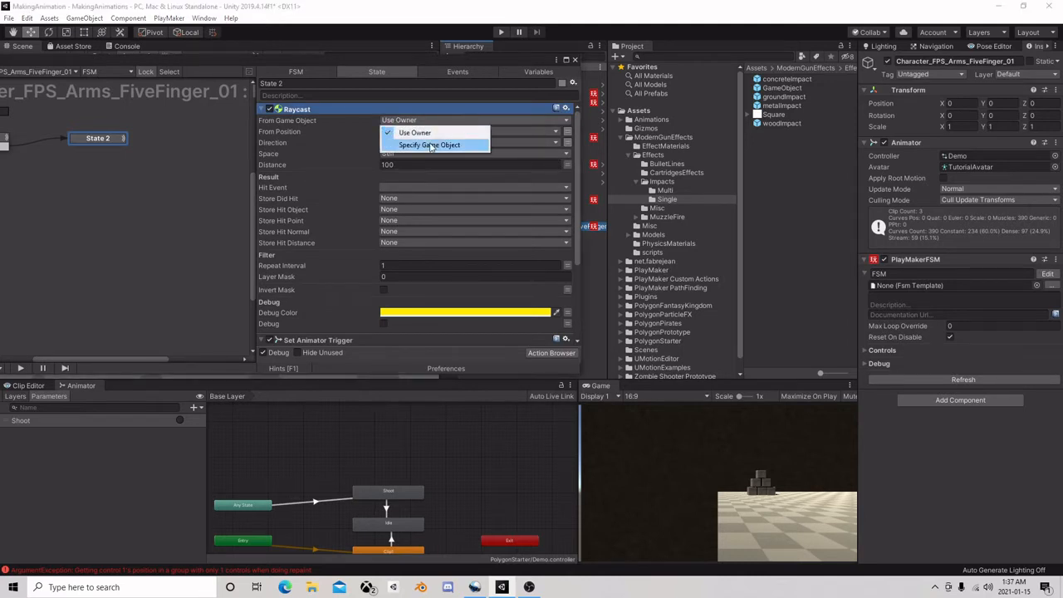
pyautogui.click(433, 147)
pyautogui.moveTo(494, 59); pyautogui.dragTo(355, 76)
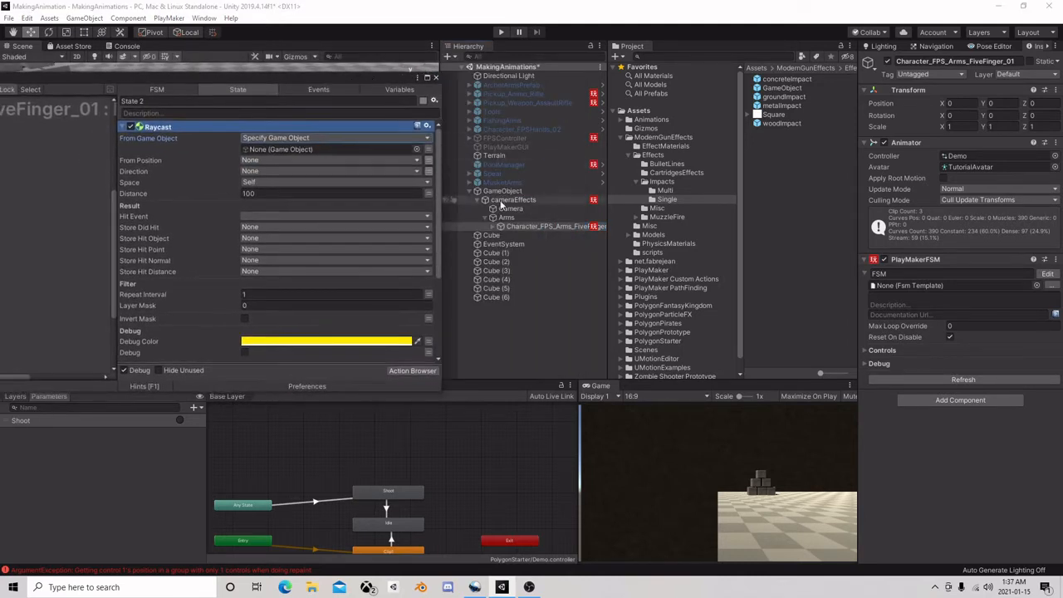
pyautogui.moveTo(511, 205); pyautogui.dragTo(290, 148)
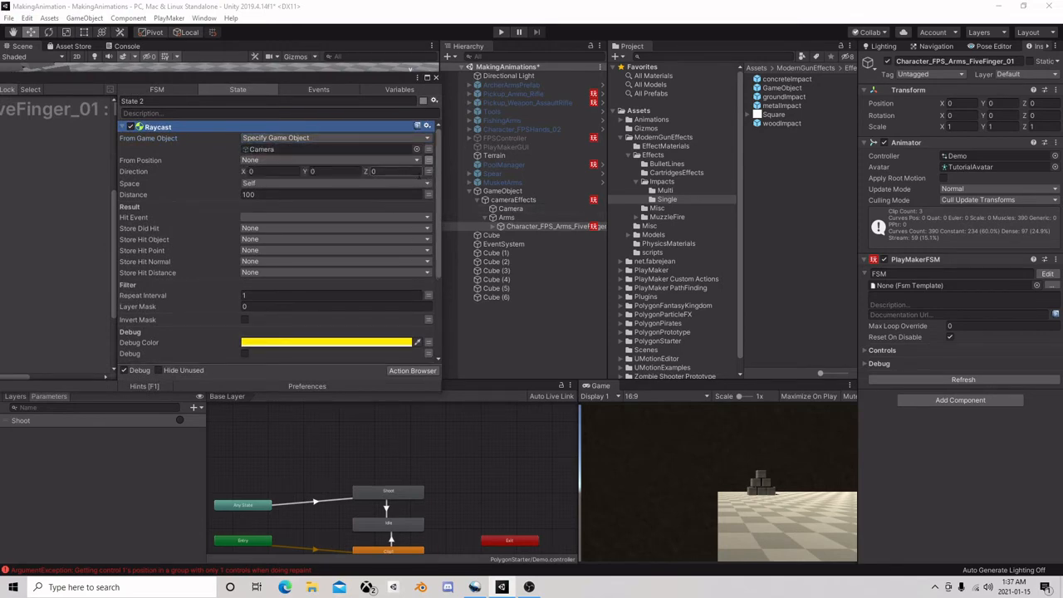
# Assign a new ToAim variable to the Raycast's Direction and set its Distance to 9999
pyautogui.click(383, 171)
pyautogui.click(306, 199)
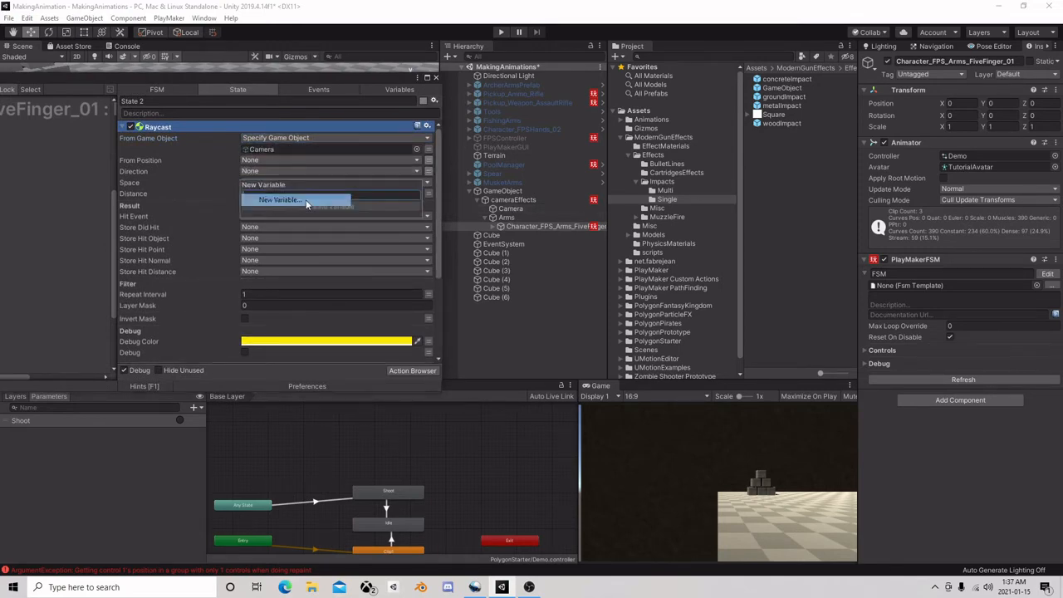
pyautogui.write('ToAim')
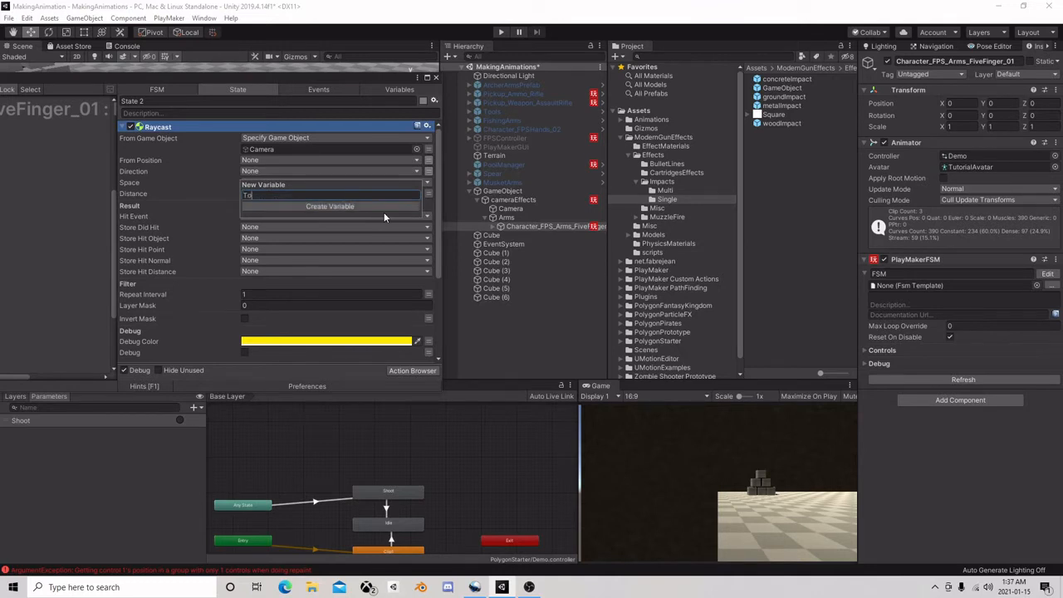
pyautogui.press('Return')
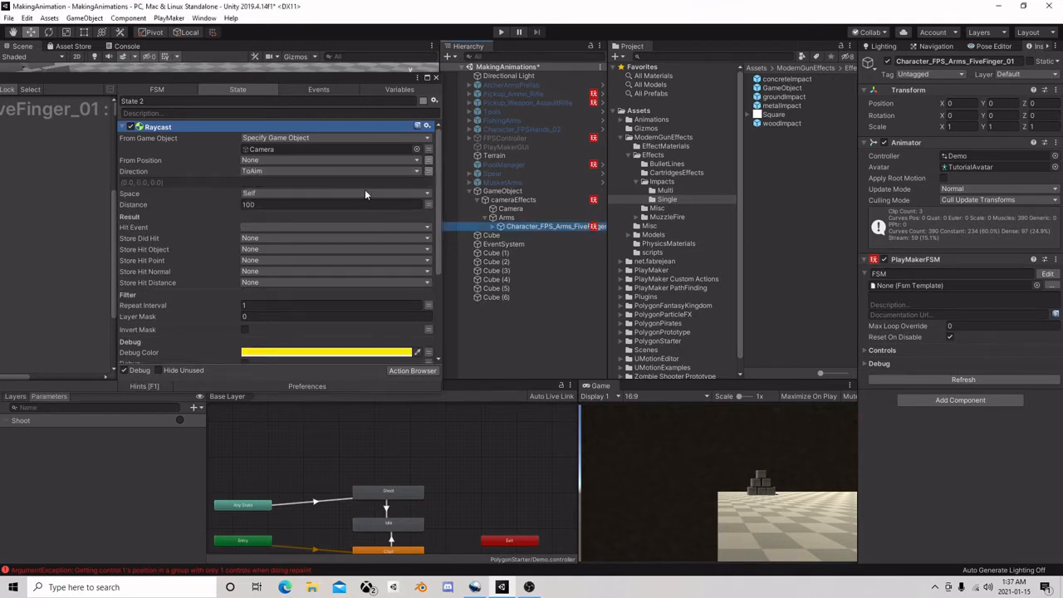
pyautogui.click(259, 204)
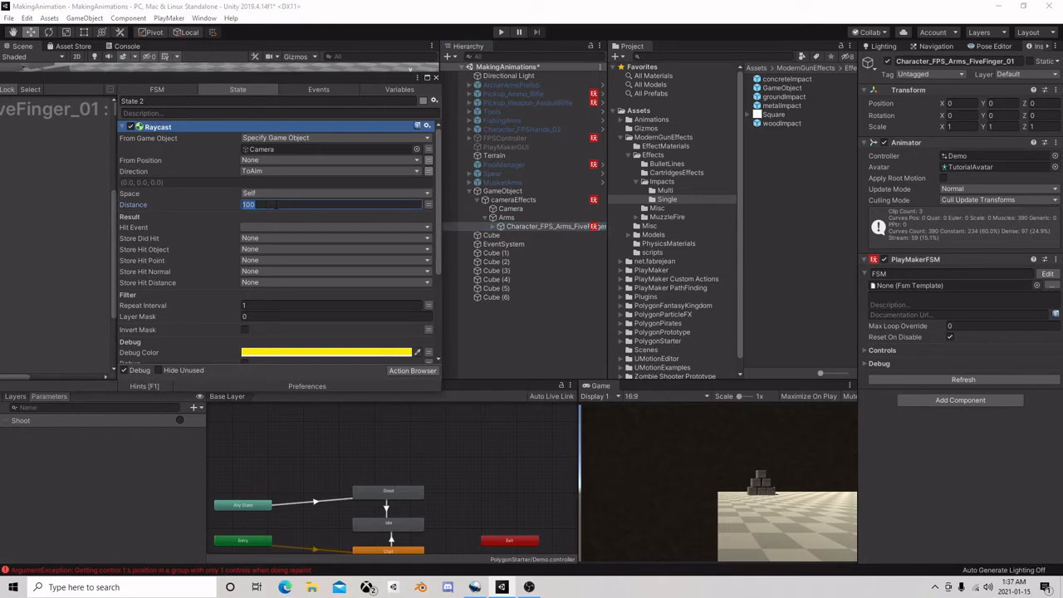
pyautogui.write('9999')
# Create a DidHit event as the Raycast's Hit Event and add it to State 2 as a transition
pyautogui.click(281, 226)
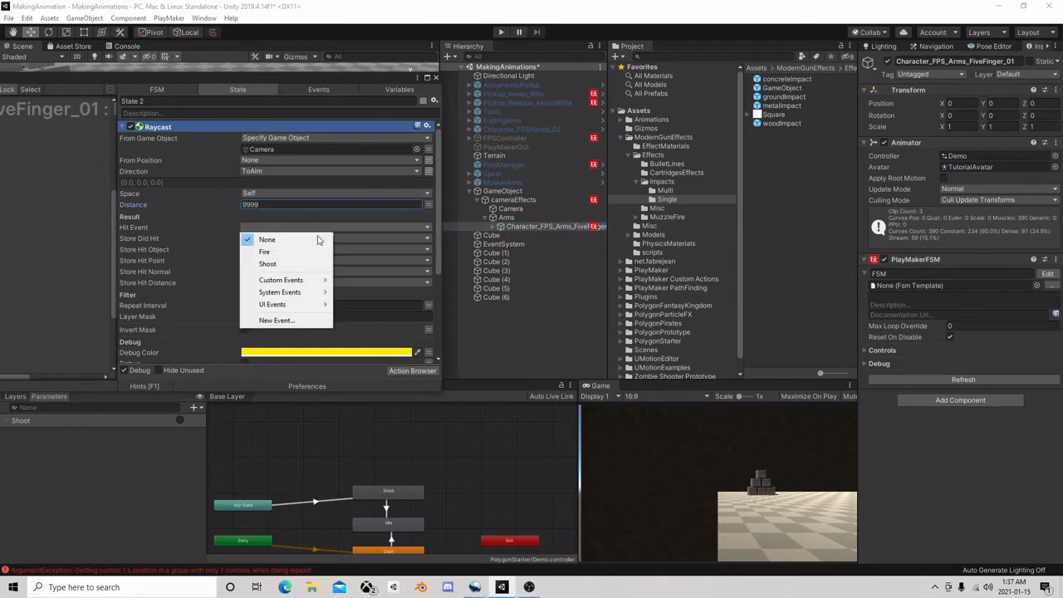
pyautogui.click(289, 318)
pyautogui.write('Di')
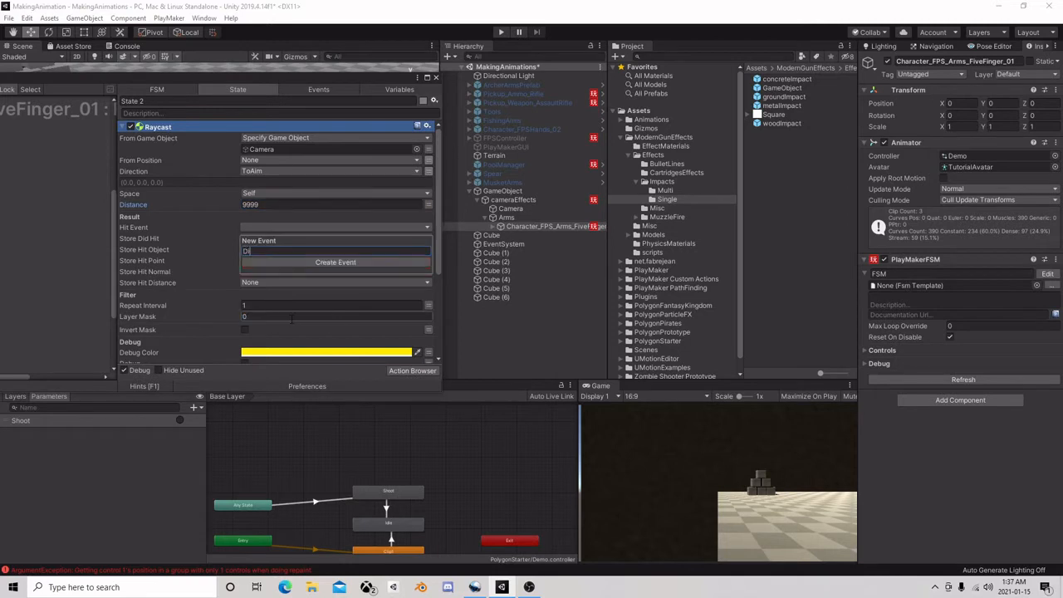
pyautogui.write('dHit')
pyautogui.press('Return')
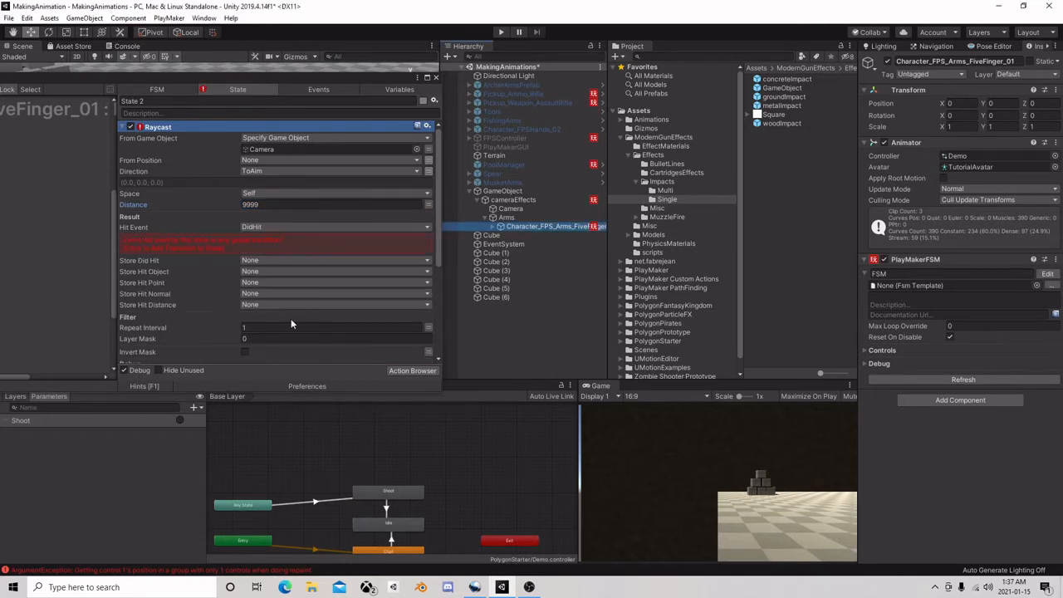
pyautogui.click(270, 237)
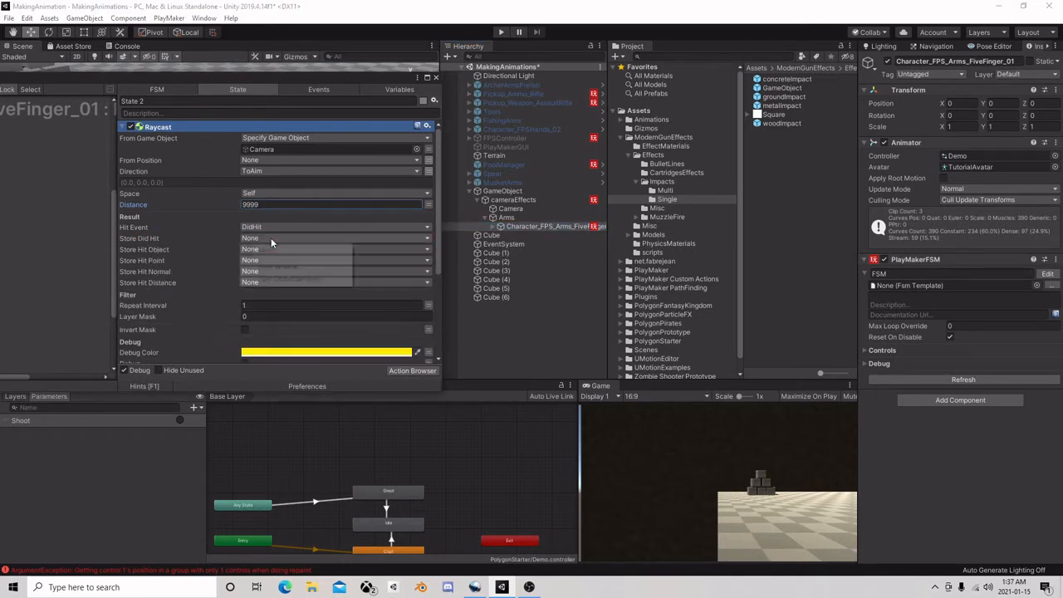
pyautogui.click(231, 245)
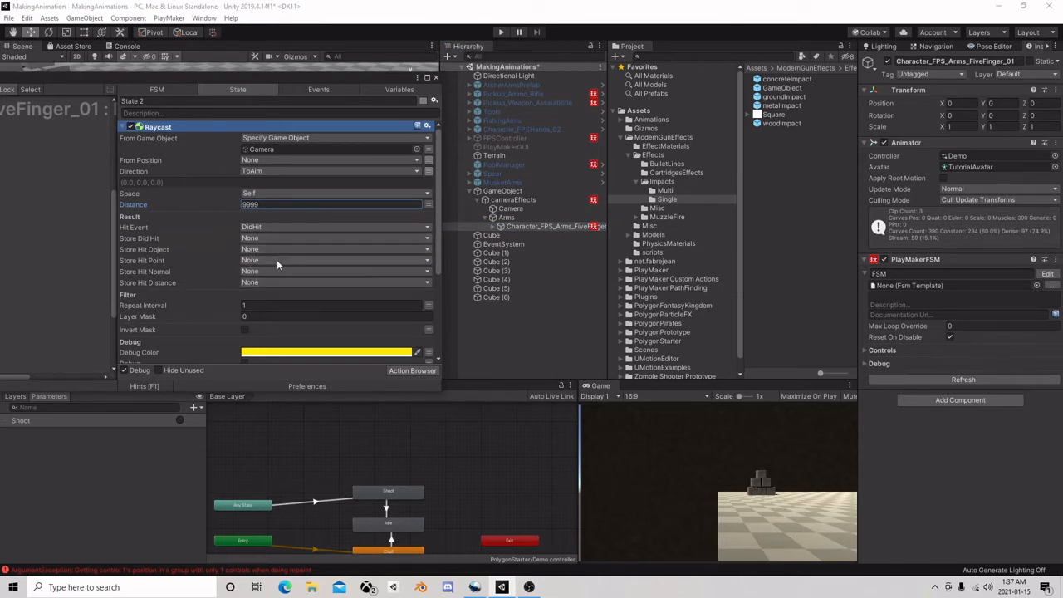
# Store the Raycast's hit object in a new variable named HitObj
pyautogui.click(276, 259)
pyautogui.click(257, 258)
pyautogui.click(259, 260)
pyautogui.click(285, 276)
pyautogui.write('H')
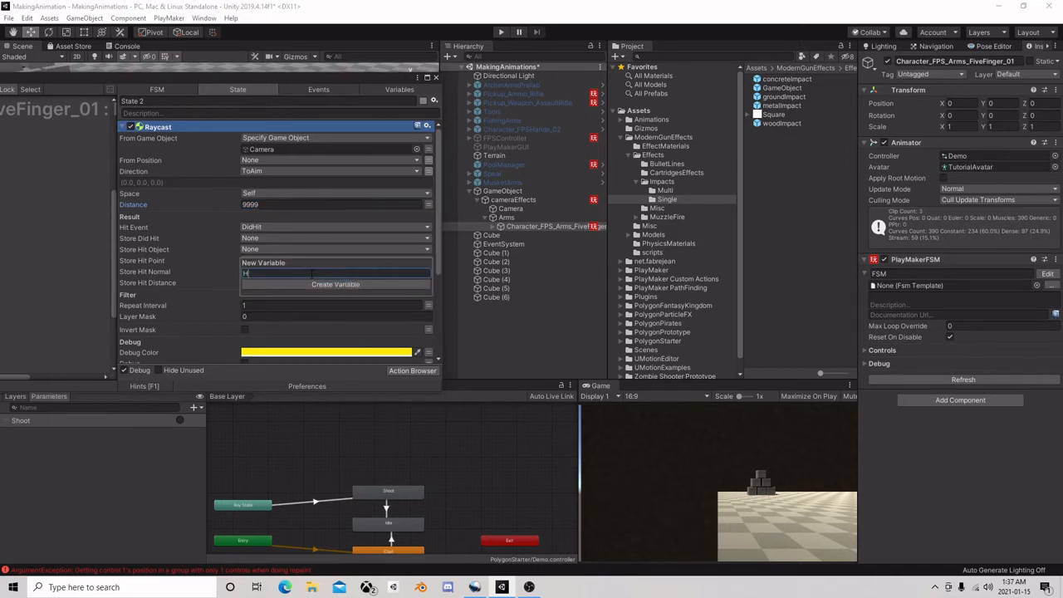
pyautogui.write('itObj')
pyautogui.press('Return')
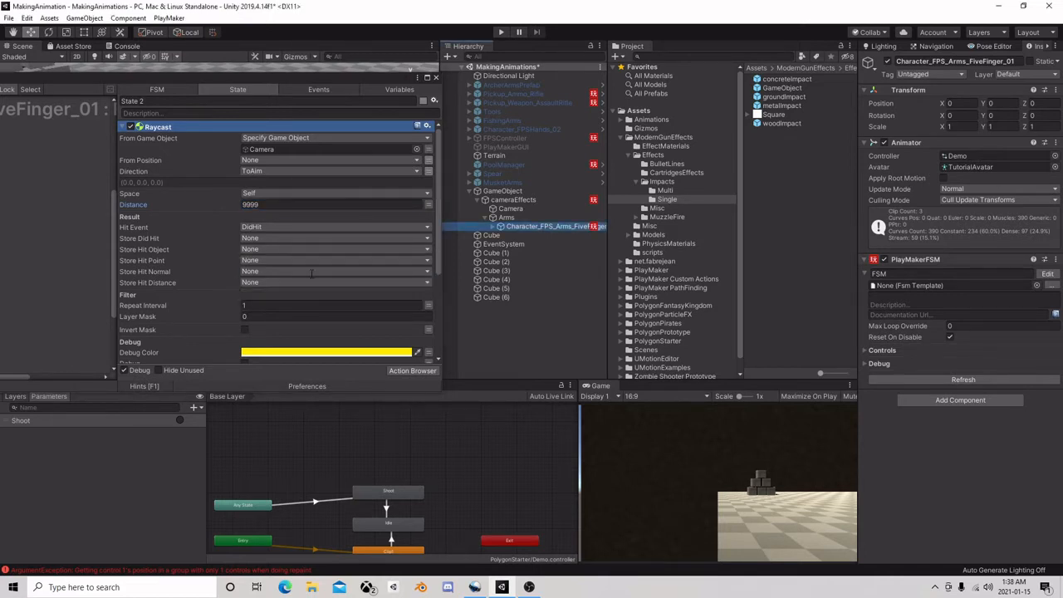
# Store the Raycast's hit point in a new variable named HitPount
pyautogui.click(311, 279)
pyautogui.click(304, 310)
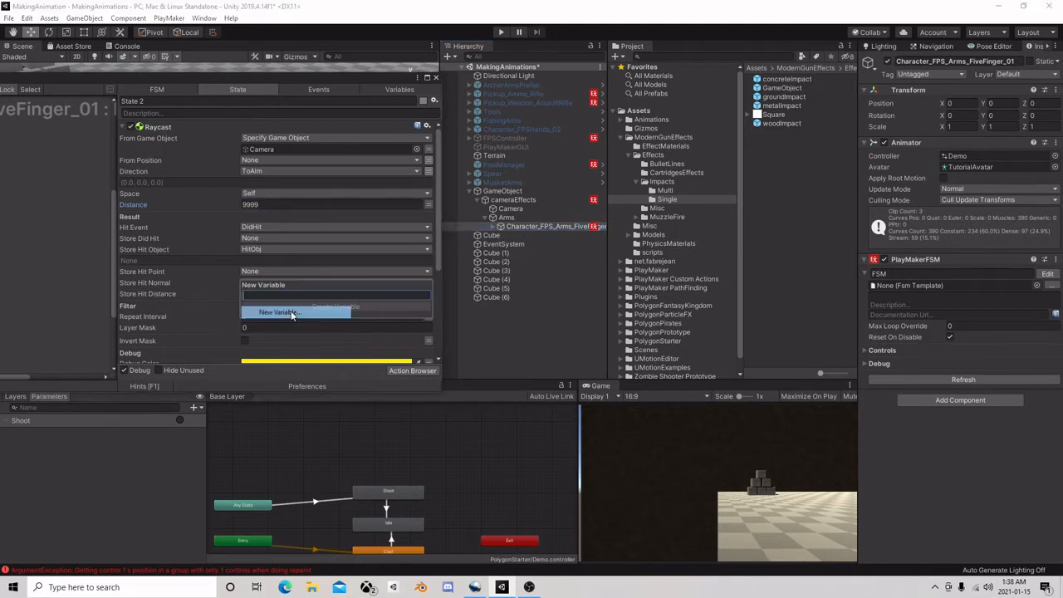
pyautogui.write('HitPount')
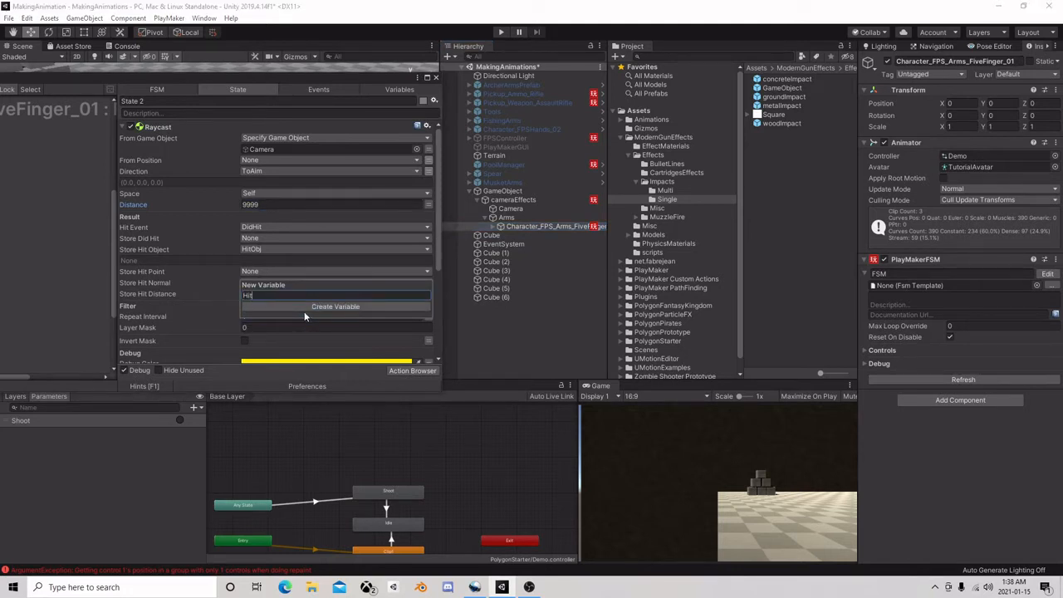
pyautogui.press('Return')
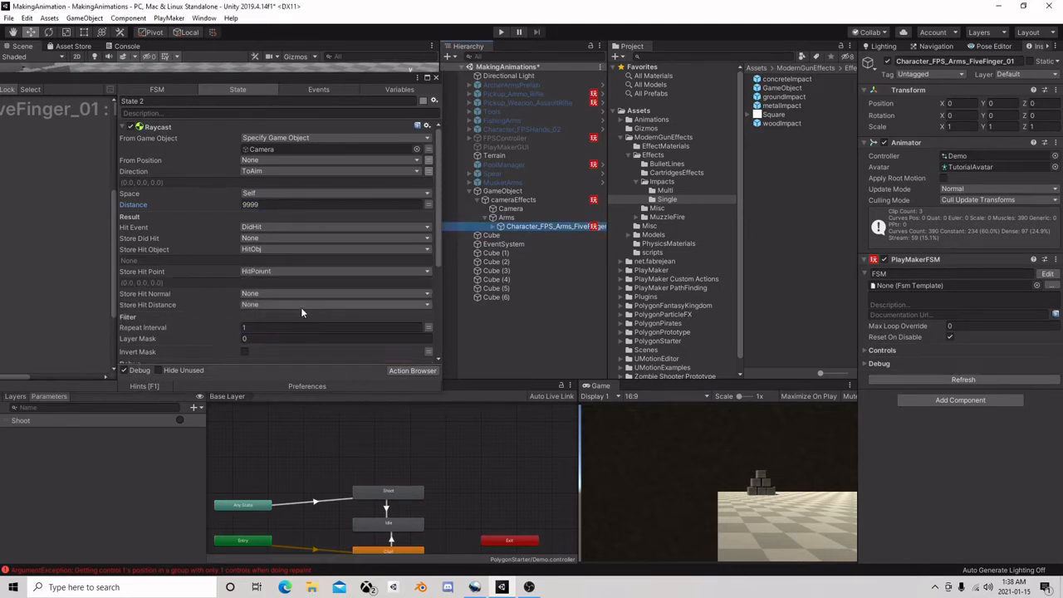
# Store the Raycast's hit normal in a new variable named HitNormal
pyautogui.click(286, 304)
pyautogui.click(301, 346)
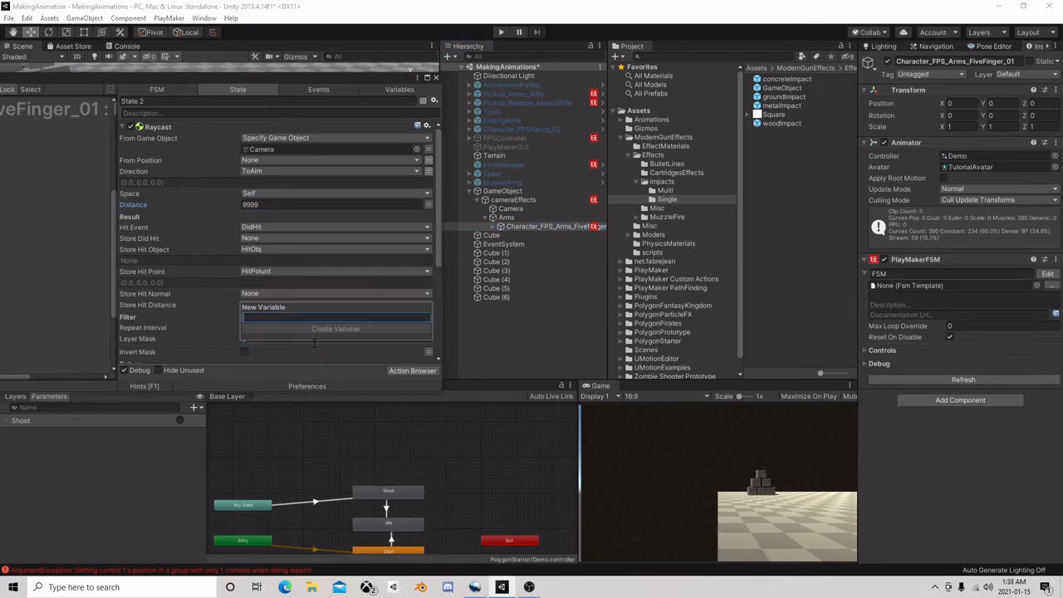
pyautogui.write('HitNormal')
pyautogui.press('Return')
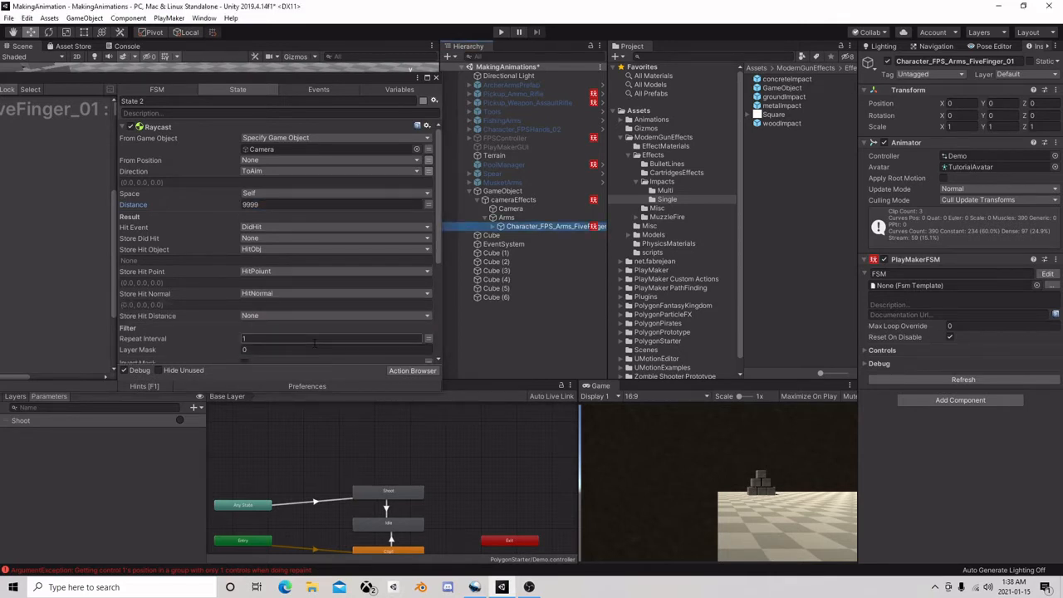
# Add a Next Frame Event action to the end of State 2
pyautogui.scroll(-1, 277, 293)
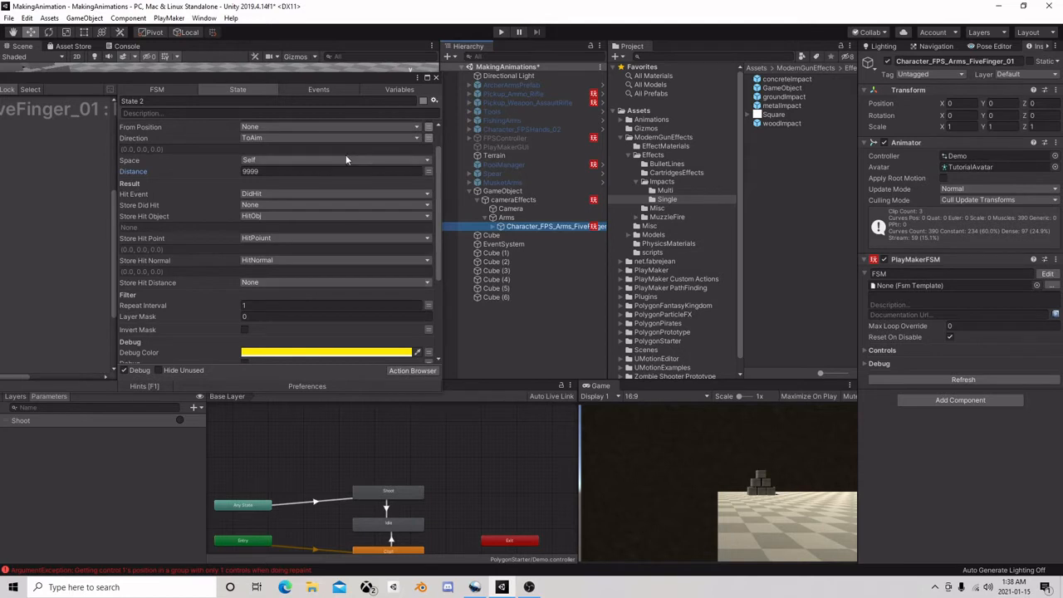
pyautogui.moveTo(276, 82); pyautogui.dragTo(420, 50)
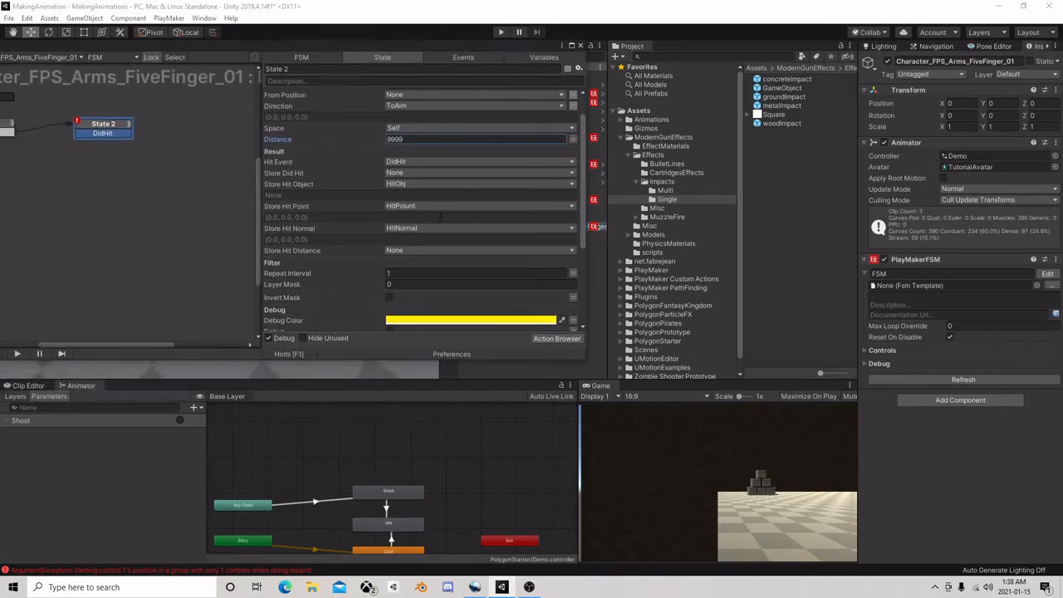
pyautogui.scroll(-3, 409, 240)
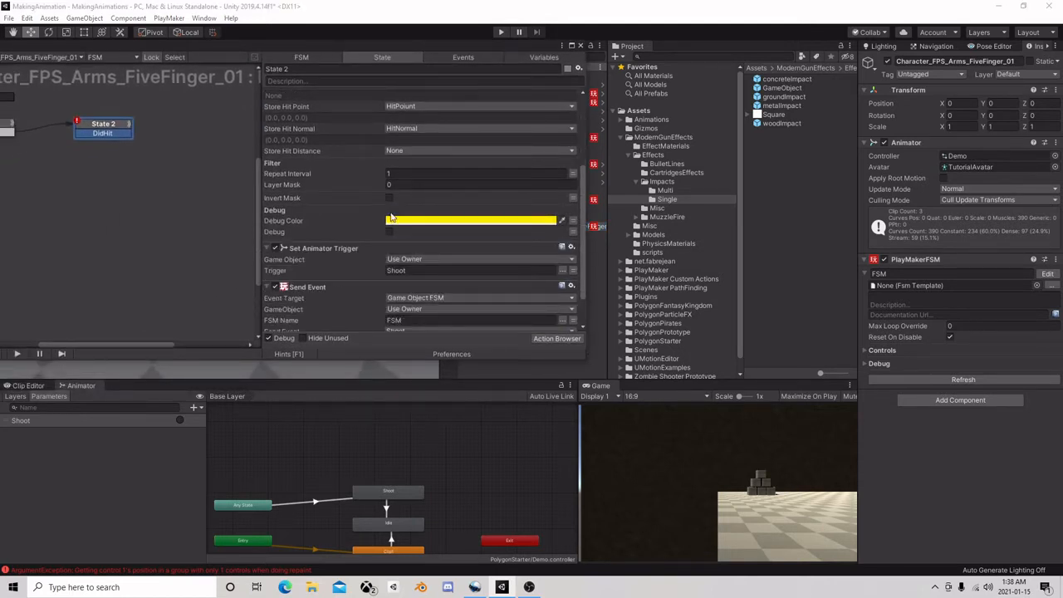
pyautogui.scroll(-1, 391, 217)
pyautogui.click(556, 338)
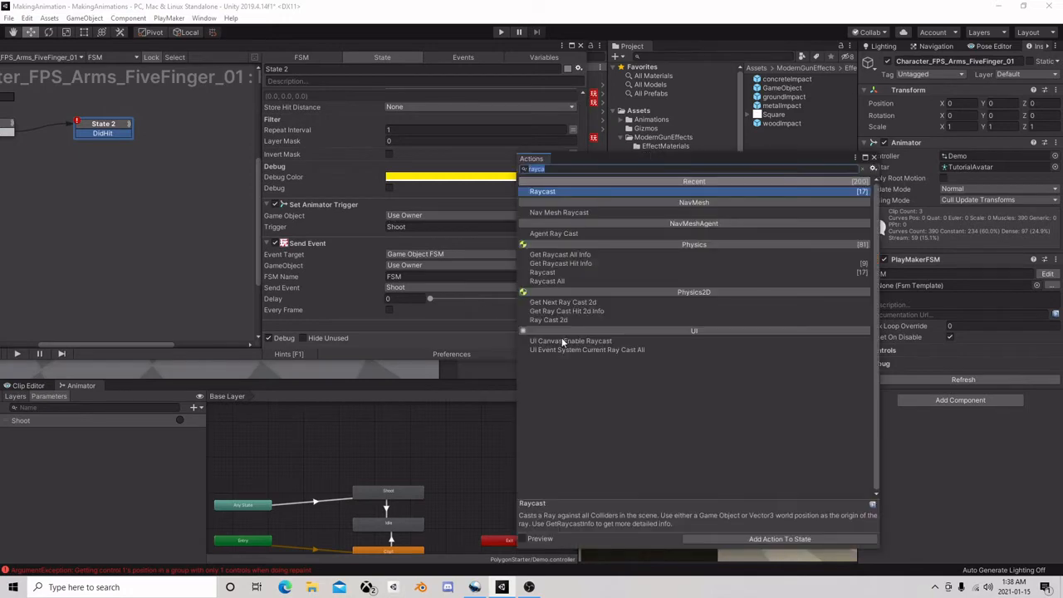
pyautogui.write('next fra')
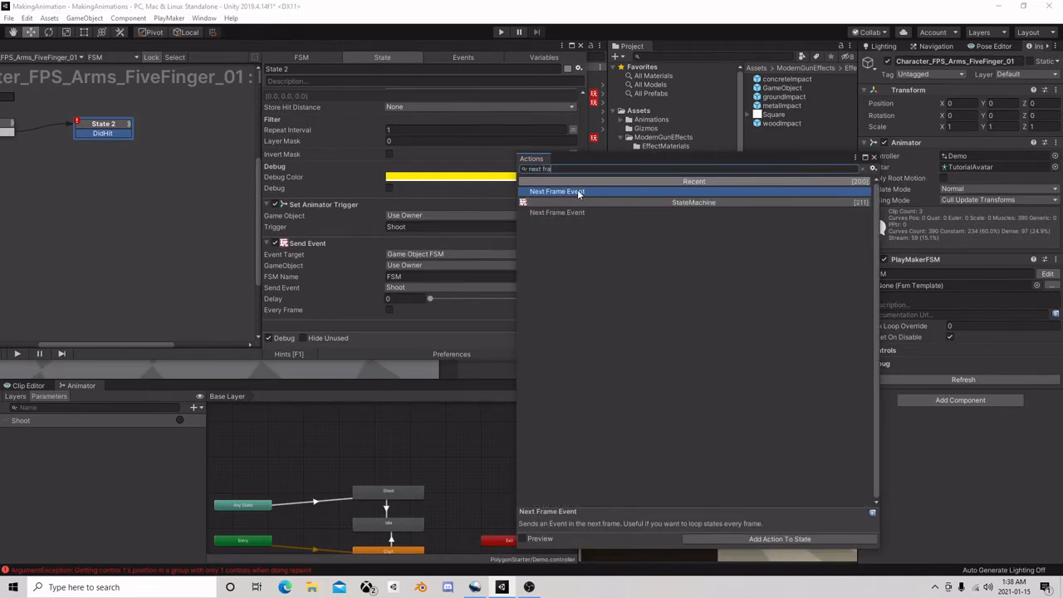
pyautogui.doubleClick(577, 191)
pyautogui.click(871, 157)
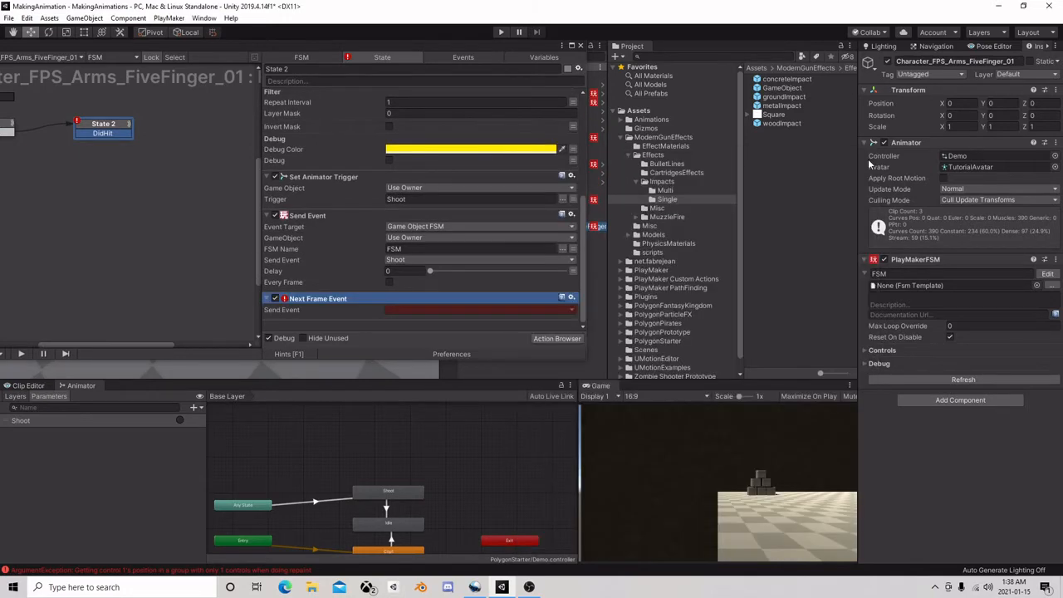
# Add a FINISHED transition from State 2 back to State 1 and set it as the Next Frame Event's Send Event
pyautogui.click(402, 311)
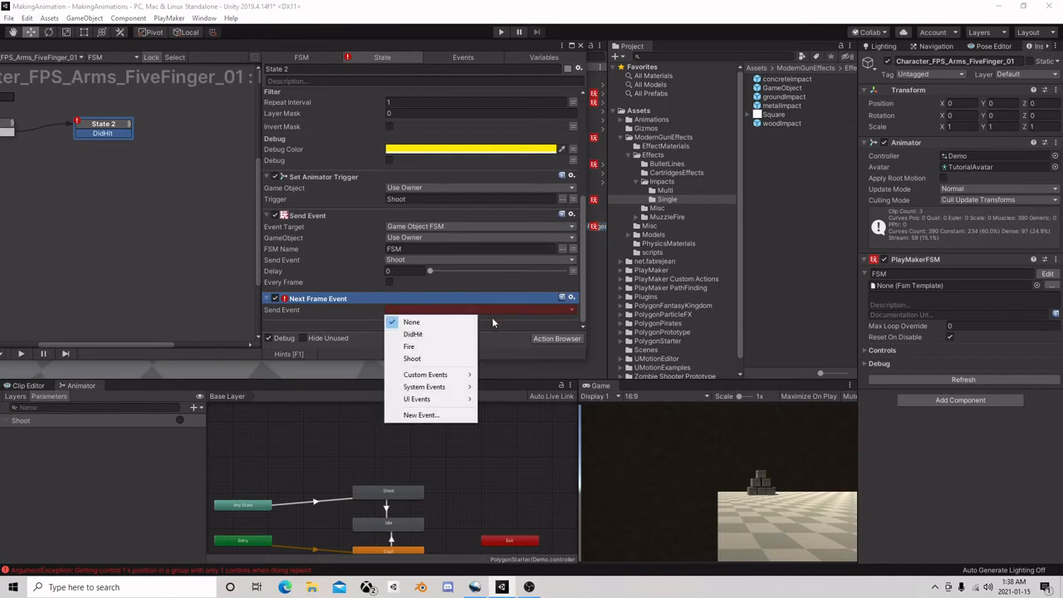
pyautogui.click(121, 135)
pyautogui.keyDown('ctrl'); pyautogui.click(103, 125); pyautogui.keyUp('ctrl')
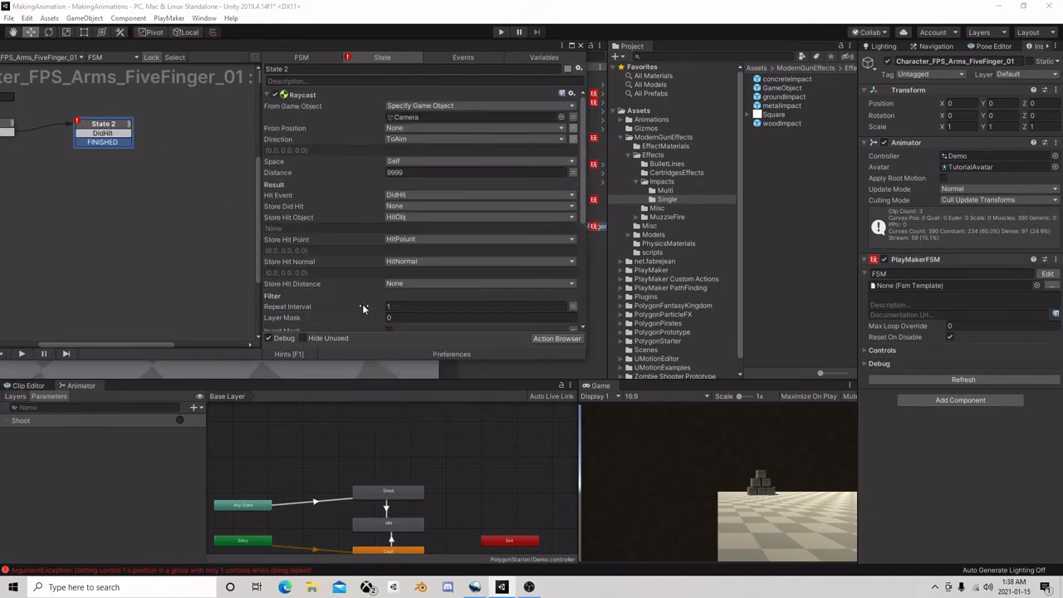
pyautogui.scroll(-5, 377, 282)
pyautogui.click(403, 309)
pyautogui.click(427, 339)
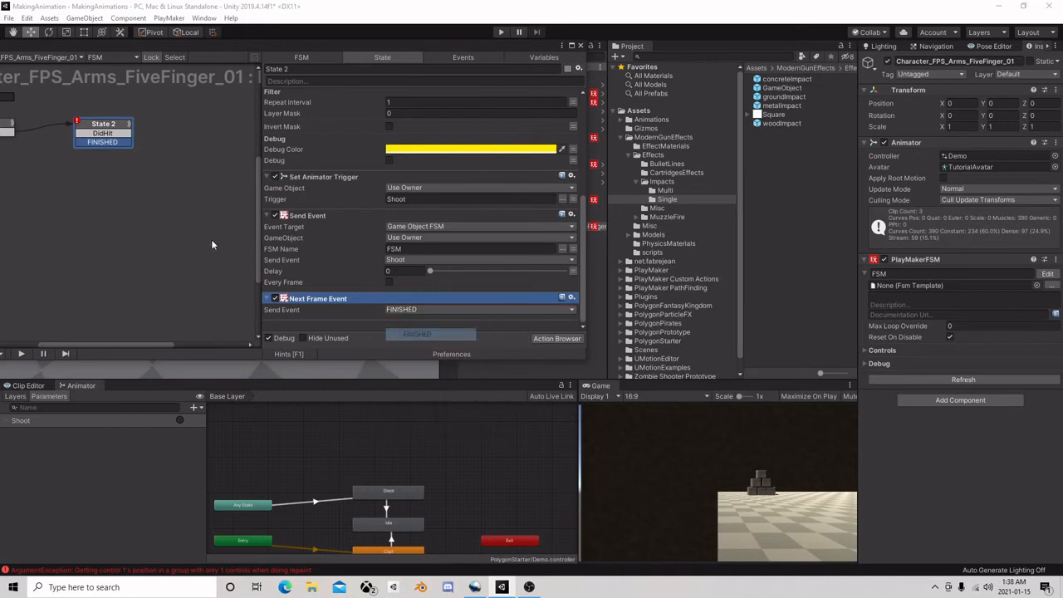
pyautogui.click(146, 152)
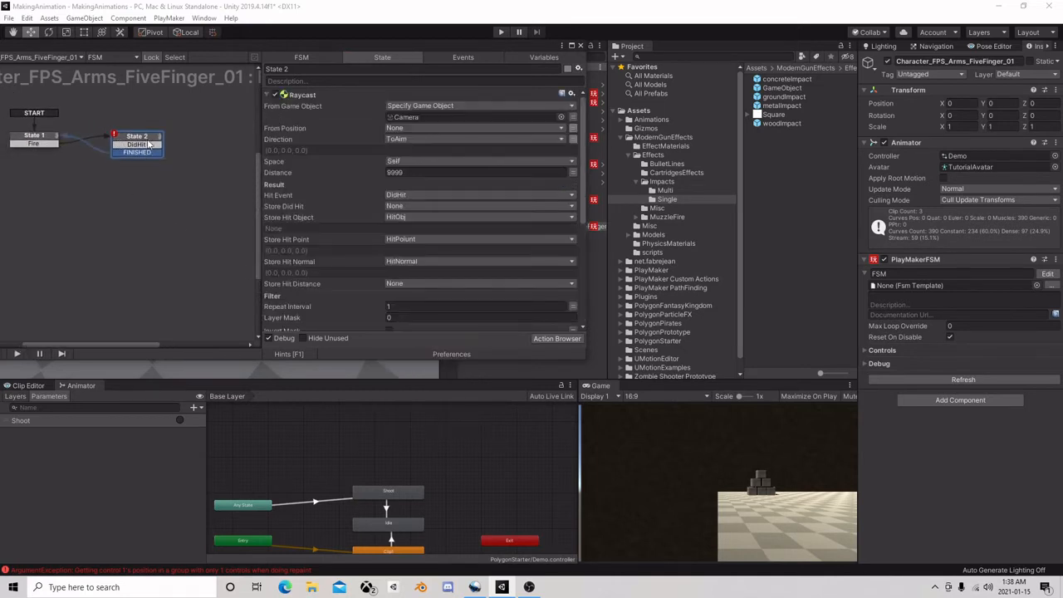
pyautogui.scroll(-5, 365, 201)
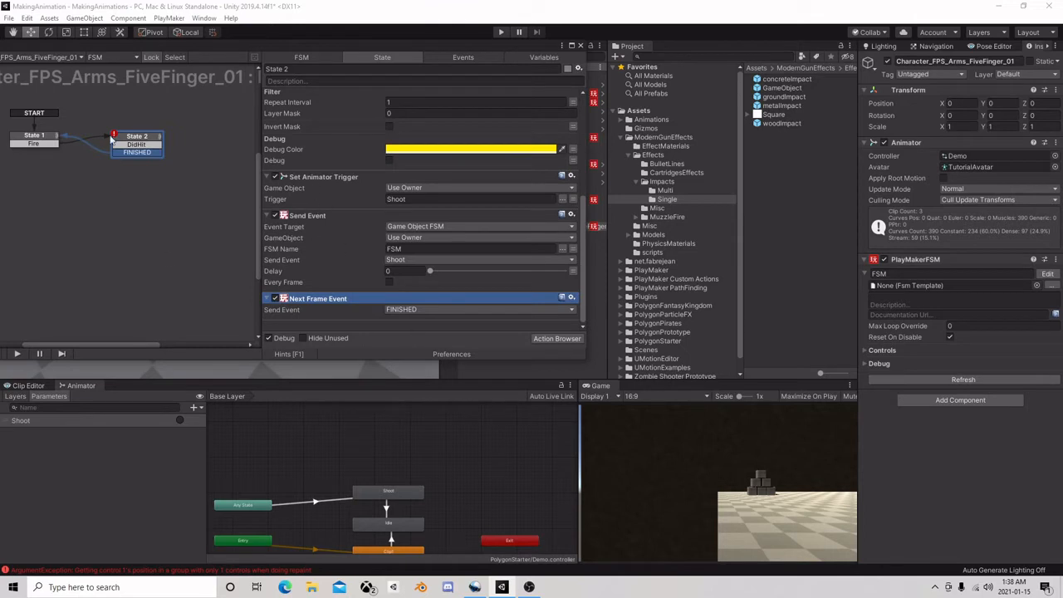
# Add a new State 3 to the FSM and link State 2's DidHit transition to it
pyautogui.rightClick(158, 149)
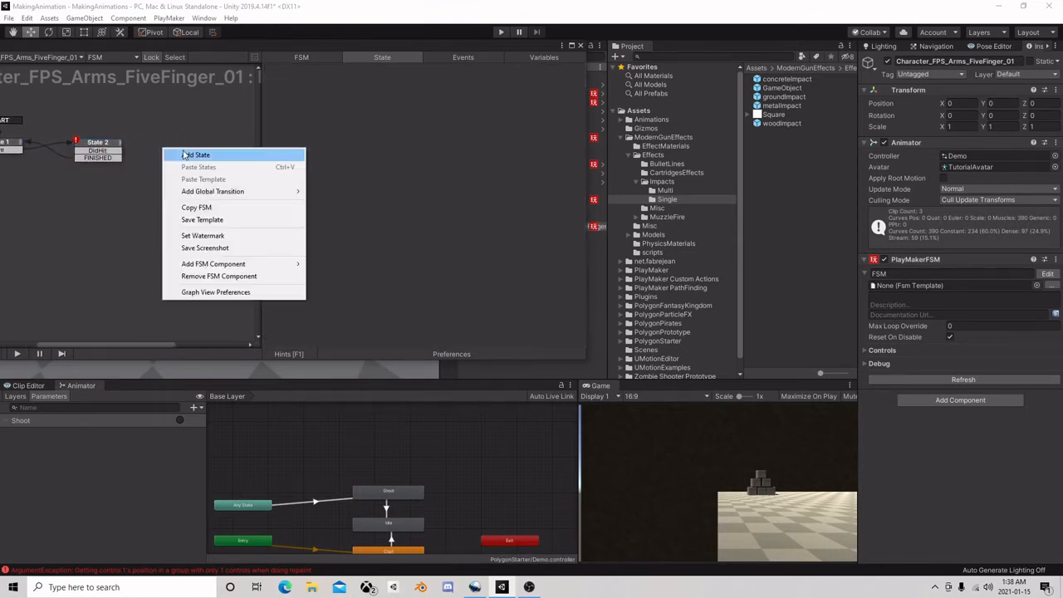
pyautogui.click(188, 157)
pyautogui.click(116, 151)
pyautogui.click(182, 154)
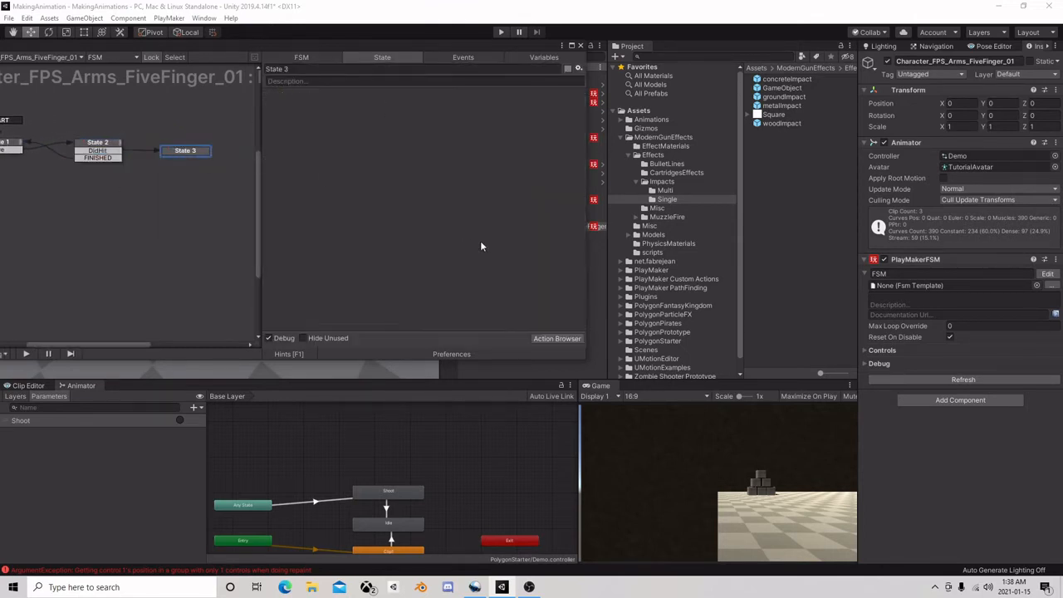
# Add a Create Object action to State 3
pyautogui.click(560, 339)
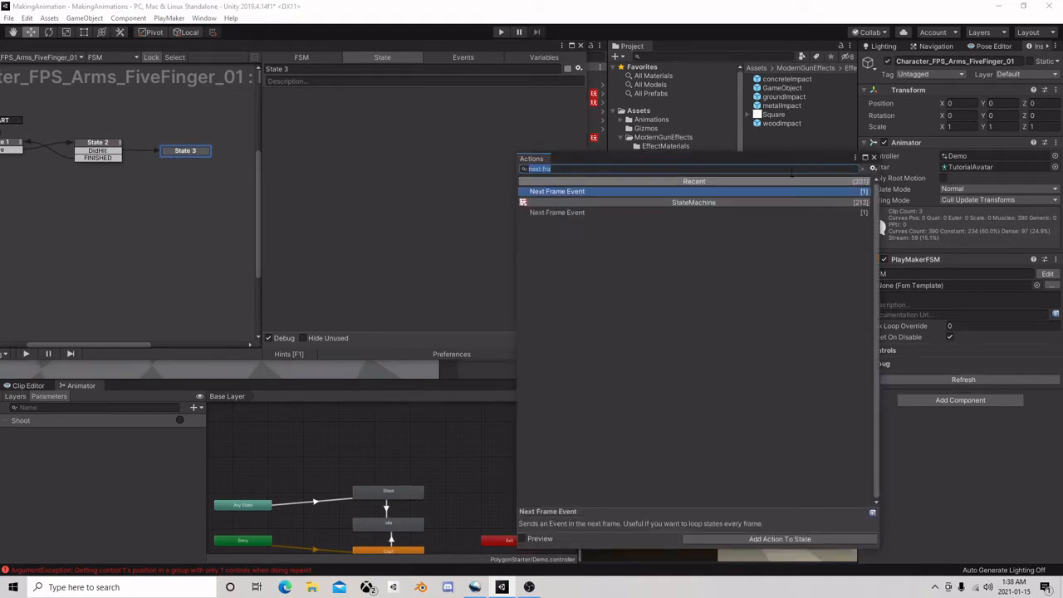
pyautogui.write('creat')
pyautogui.doubleClick(571, 188)
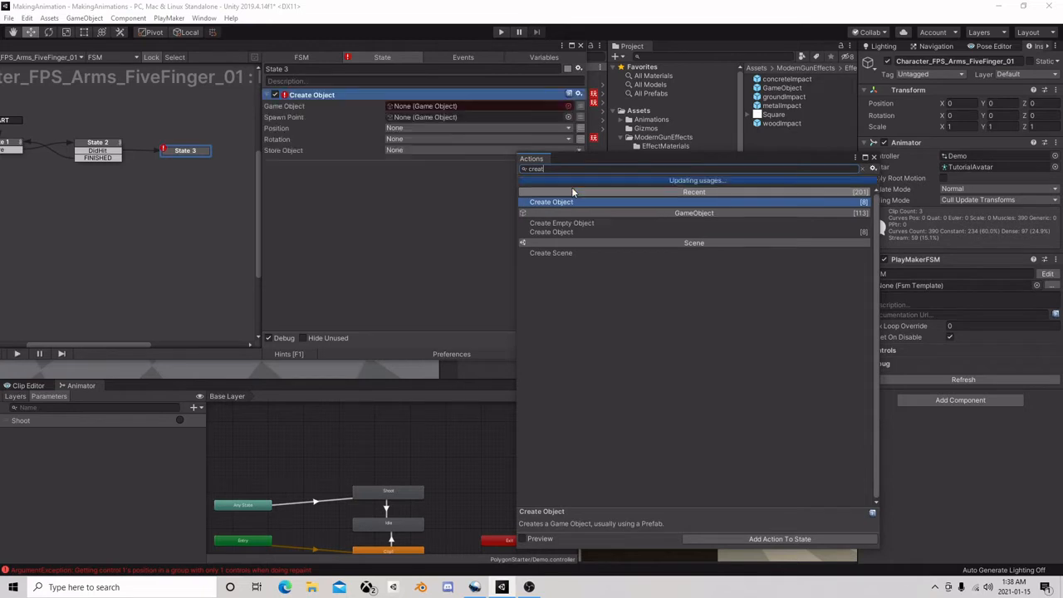
pyautogui.click(872, 156)
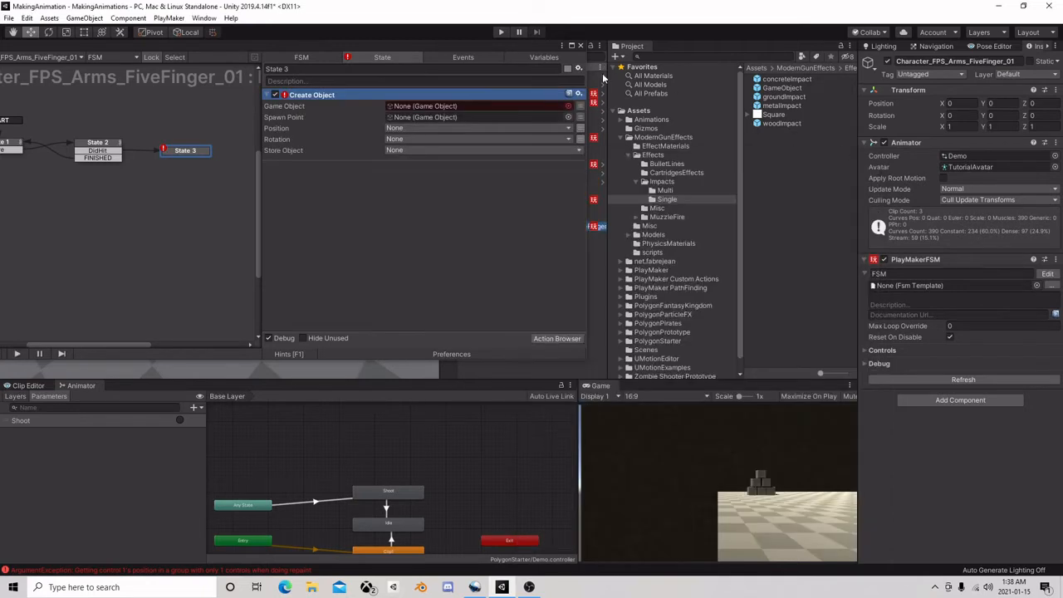
# Create an FSM variable from the GameObject prefab in the Single impacts folder and name it Hole
pyautogui.click(544, 57)
pyautogui.moveTo(779, 88); pyautogui.dragTo(328, 163)
pyautogui.click(390, 283)
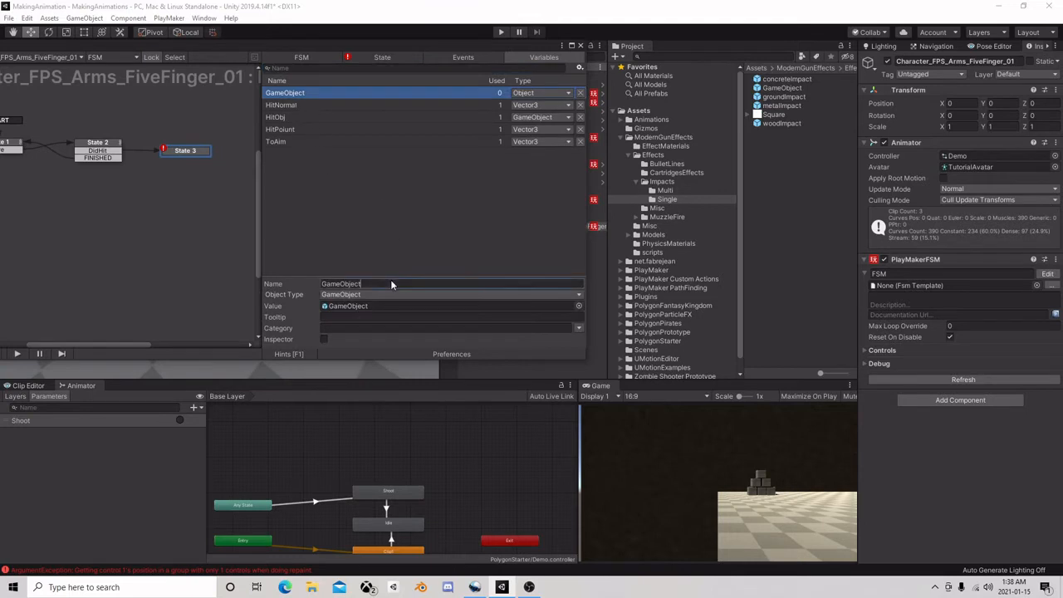
pyautogui.write('Hole')
pyautogui.press('Return')
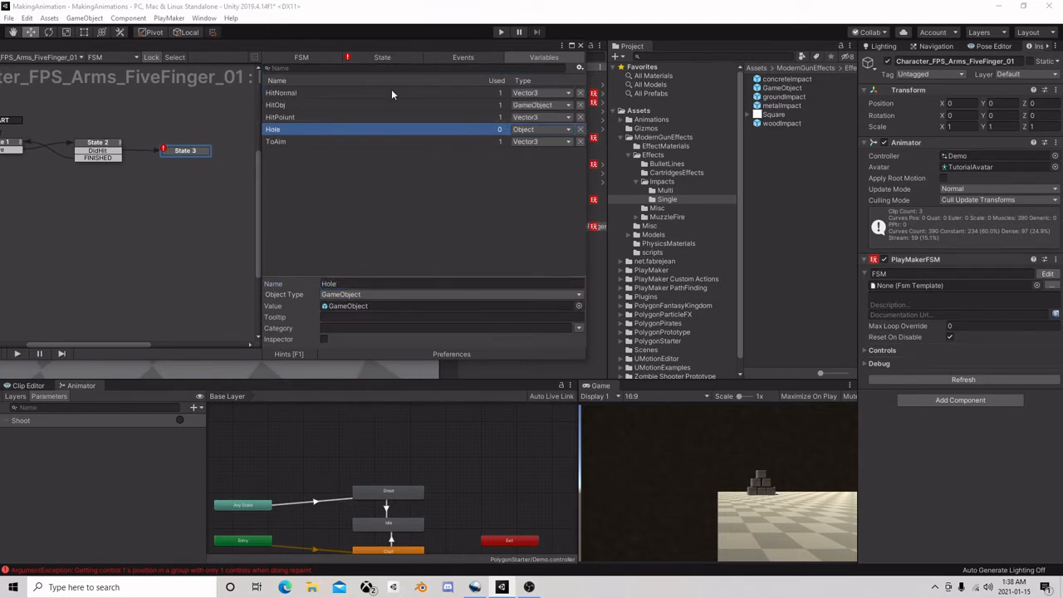
pyautogui.click(380, 293)
pyautogui.click(329, 73)
pyautogui.click(363, 56)
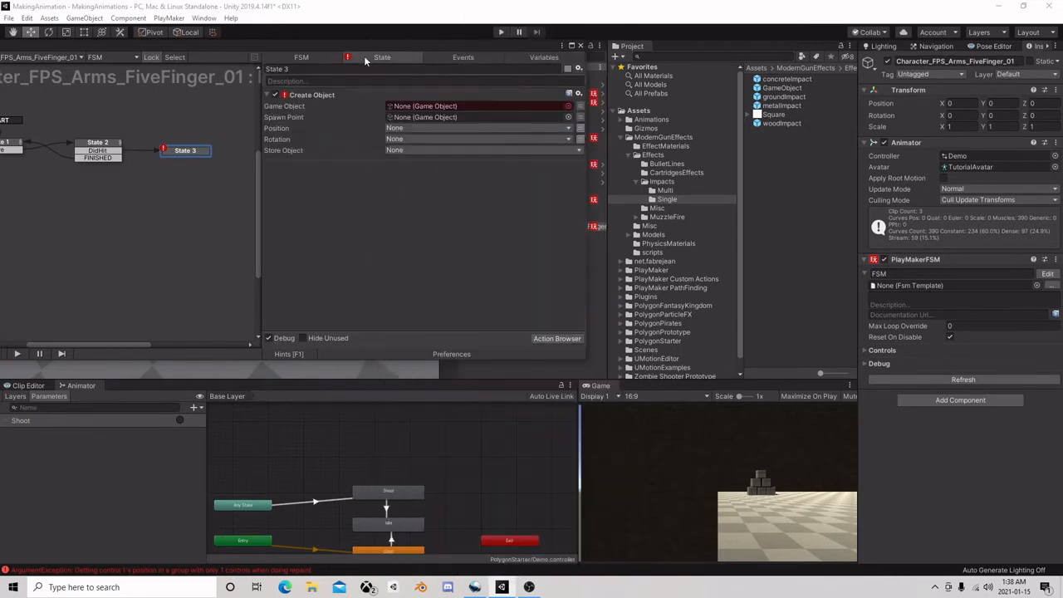
# Set the Create Object action's Game Object to the converted Hole variable
pyautogui.click(567, 106)
pyautogui.moveTo(415, 142)
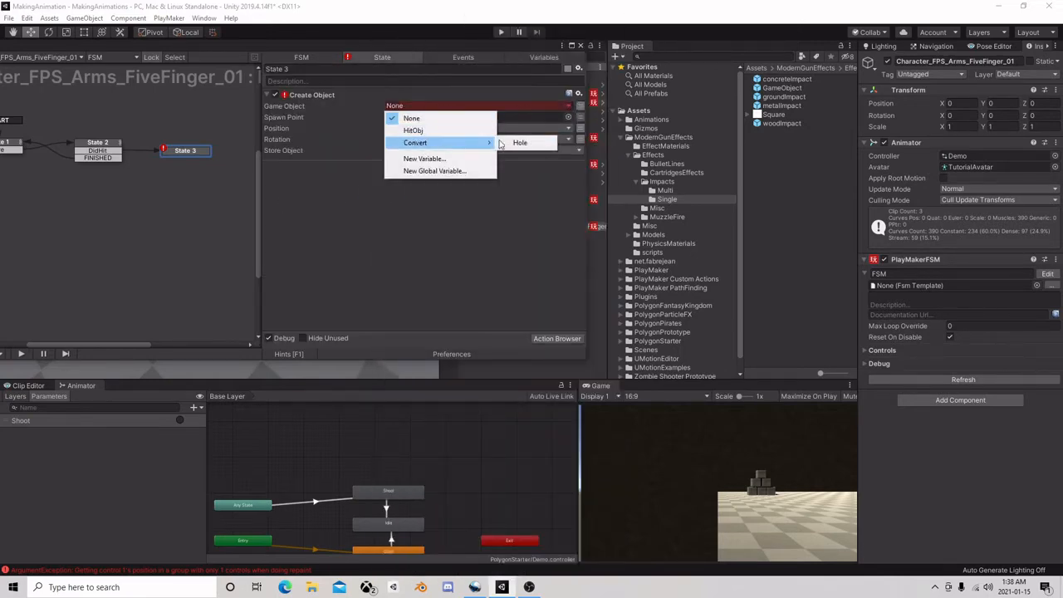
pyautogui.click(521, 143)
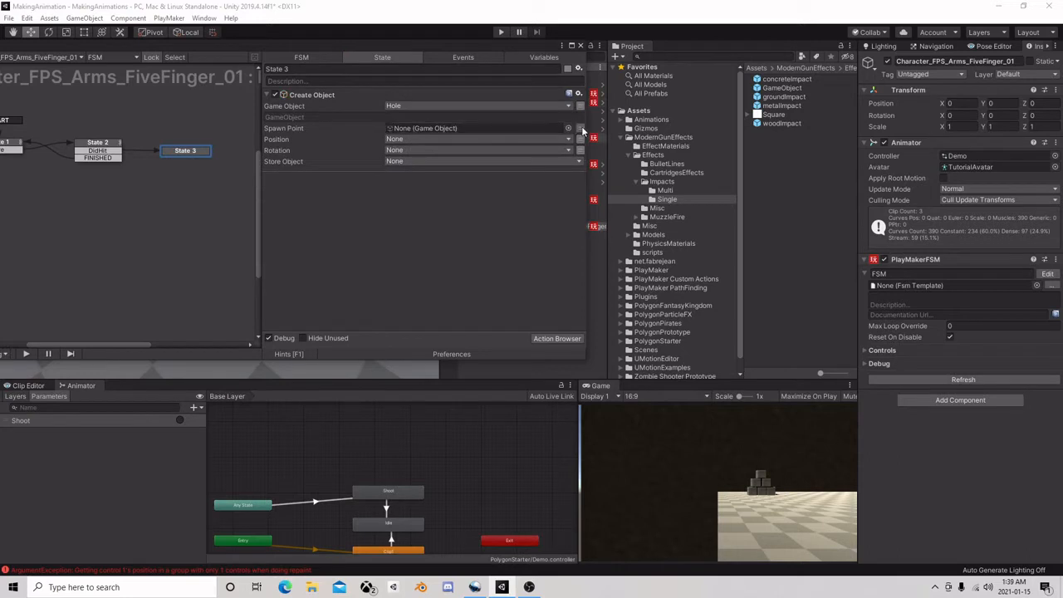
# Set the Create Object's Spawn Point to use a variable left at None, its Position to HitPoiunt and its Rotation to HitNormal
pyautogui.click(579, 128)
pyautogui.click(539, 138)
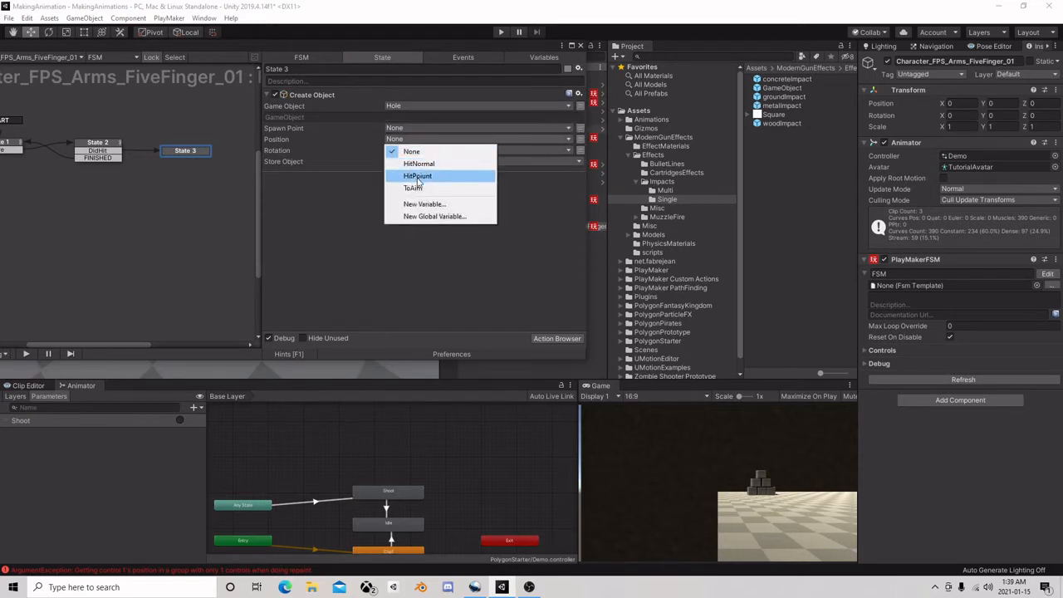
pyautogui.click(419, 176)
pyautogui.click(400, 161)
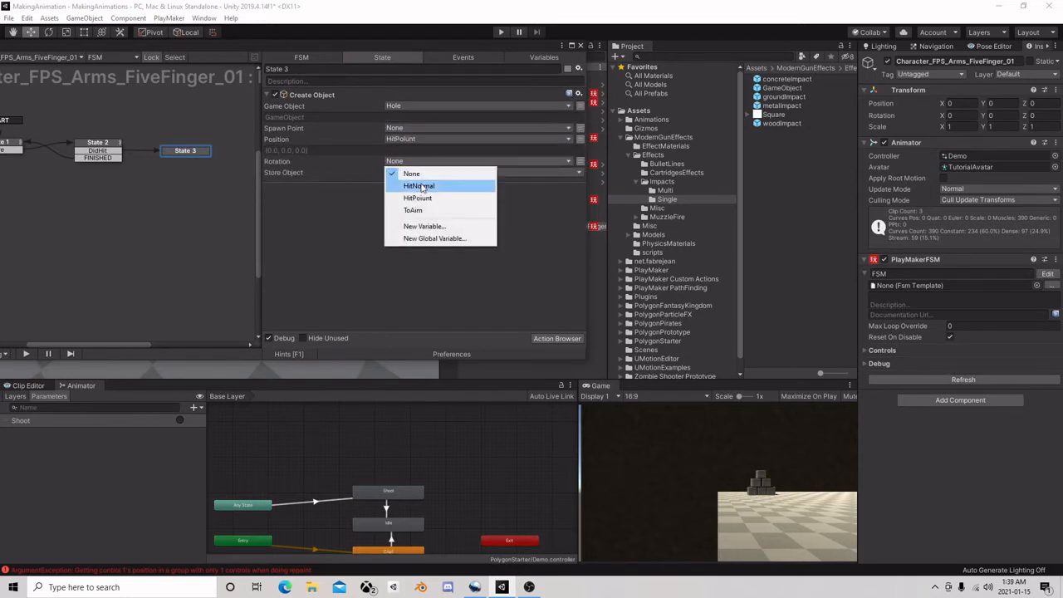
pyautogui.click(423, 184)
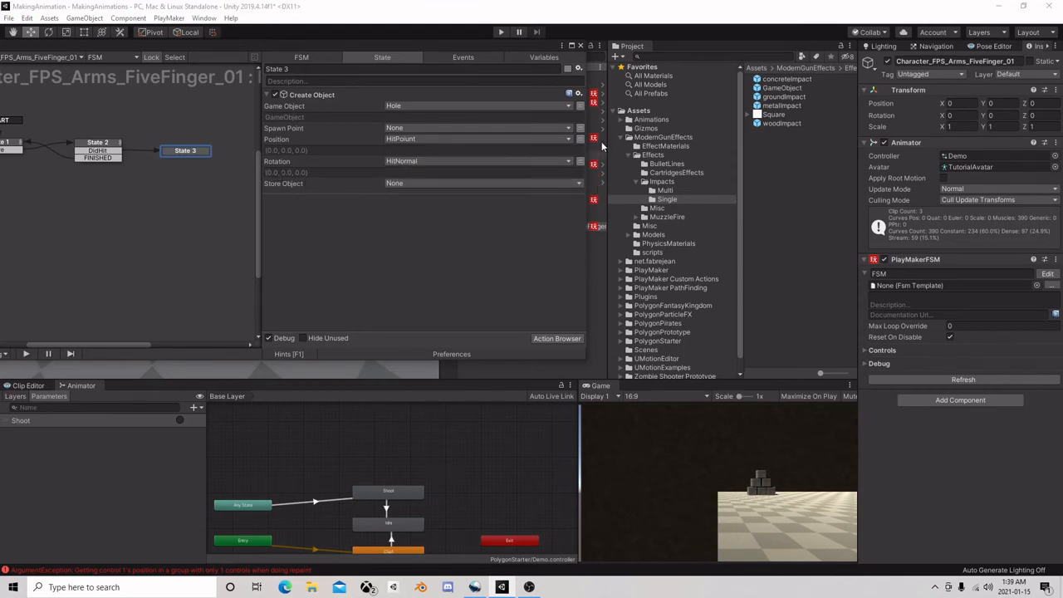
# Add the Physics action Add Force to State 3
pyautogui.moveTo(531, 46); pyautogui.dragTo(595, 65)
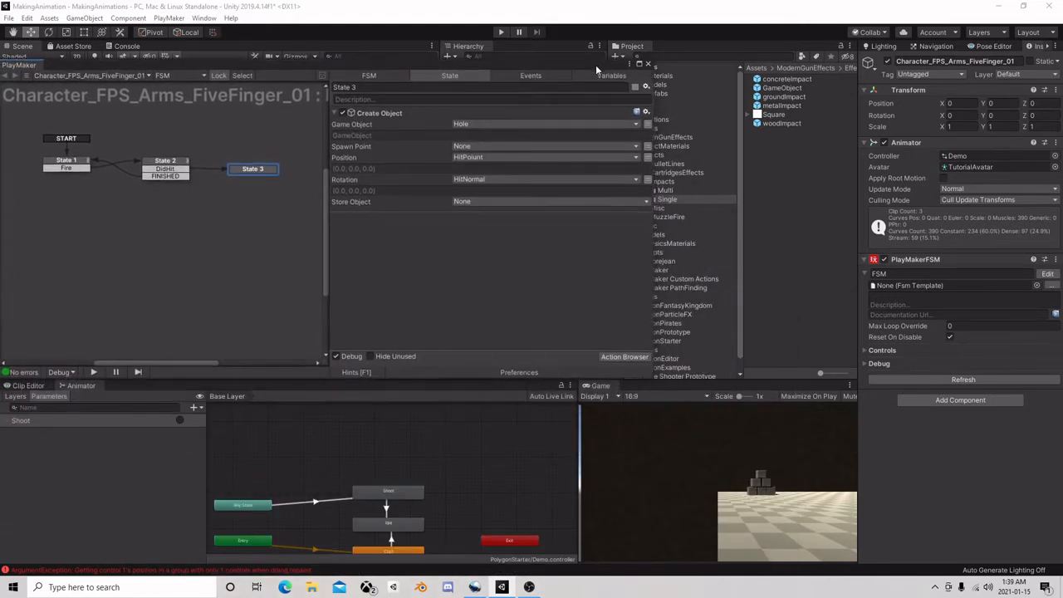
pyautogui.rightClick(258, 173)
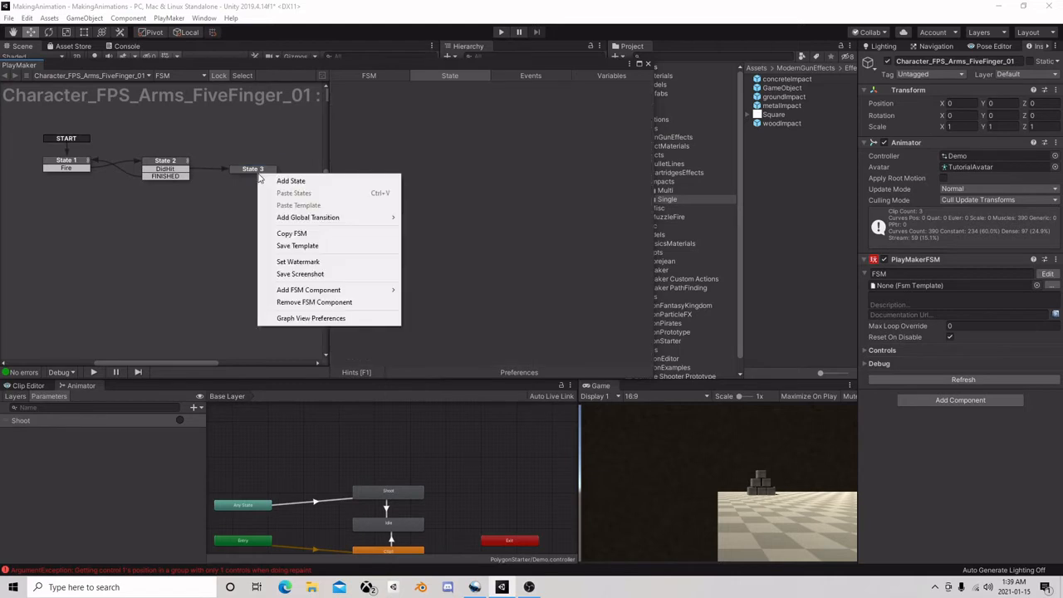
pyautogui.press('Escape')
pyautogui.click(624, 357)
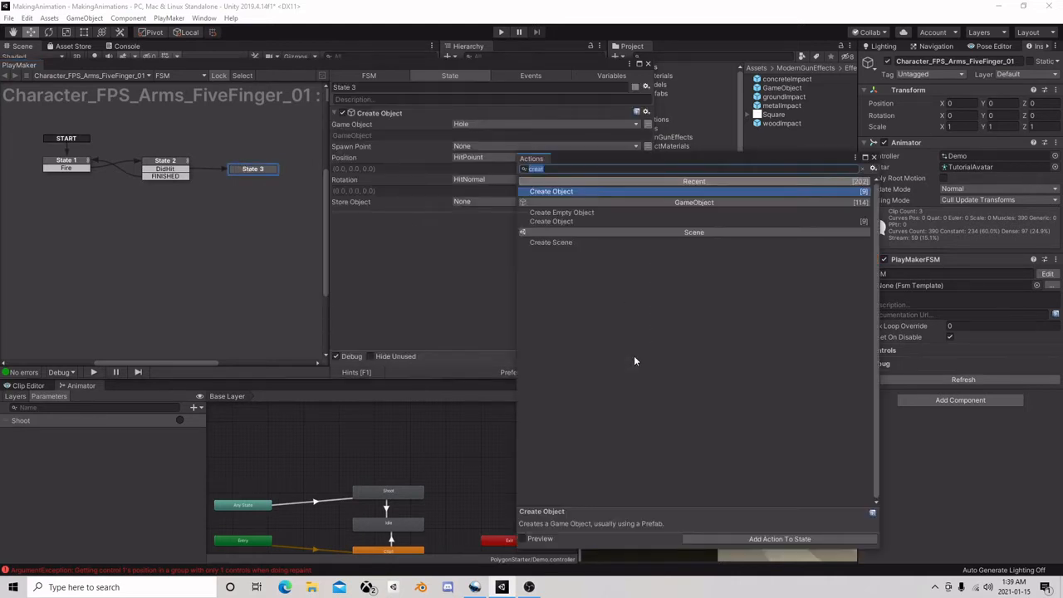
pyautogui.write('add f')
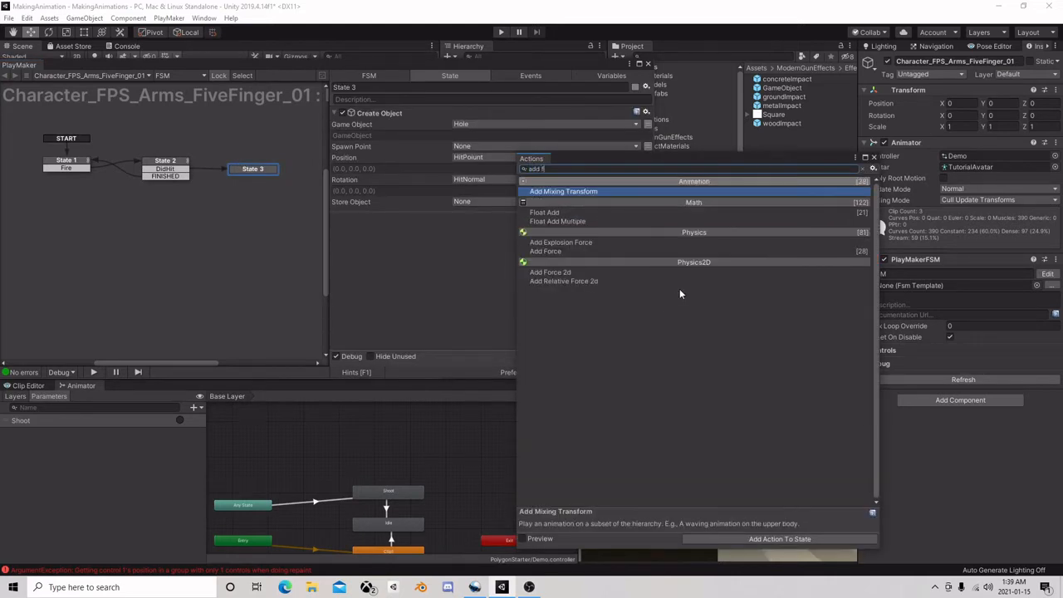
pyautogui.write('orce')
pyautogui.click(576, 200)
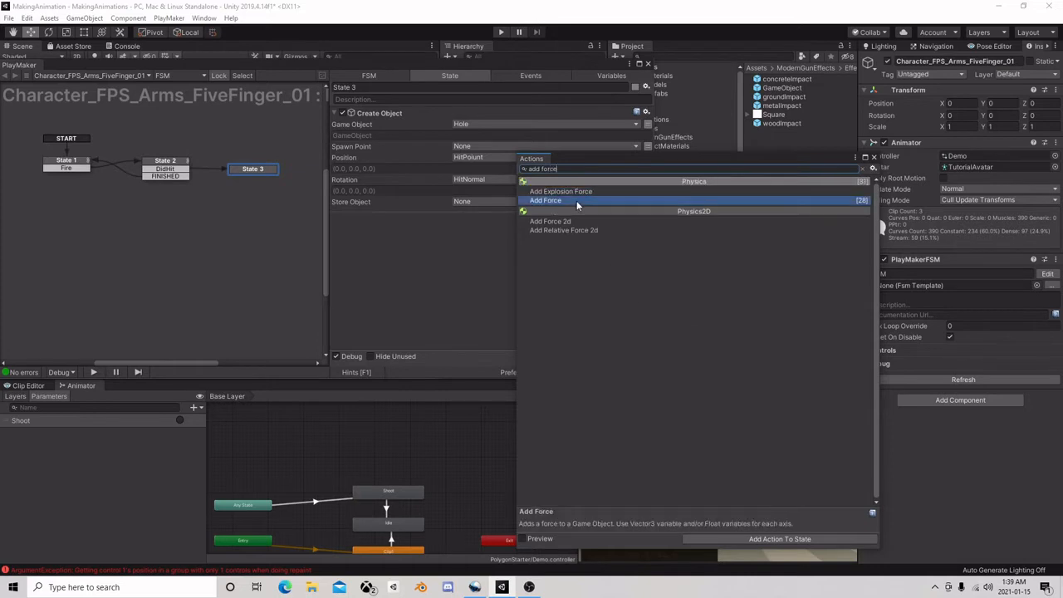
pyautogui.doubleClick(576, 200)
pyautogui.click(873, 156)
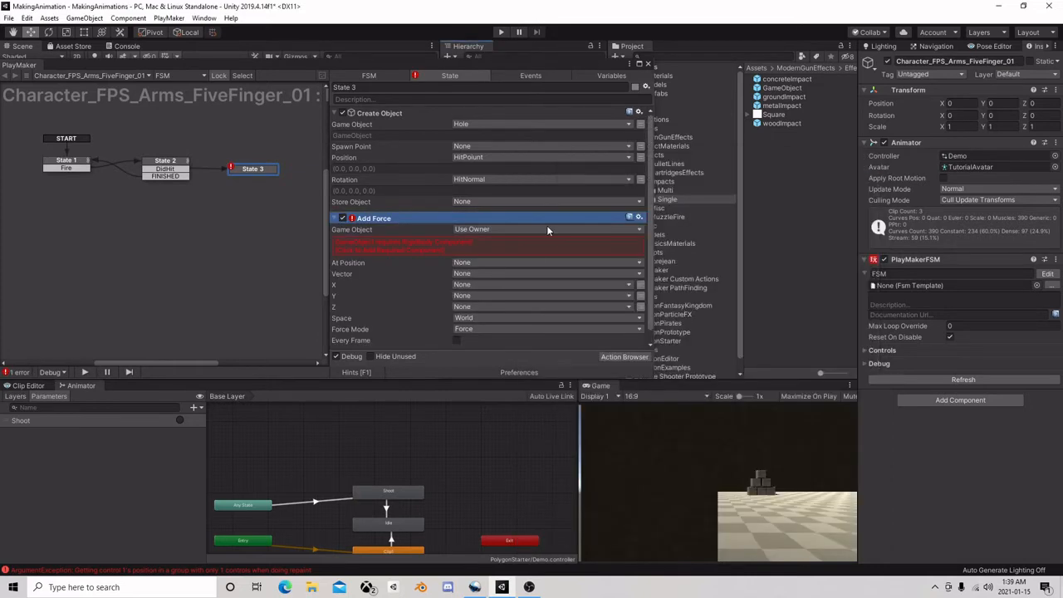
# Set the Add Force action to target a specified game object using the HitObj variable
pyautogui.click(495, 229)
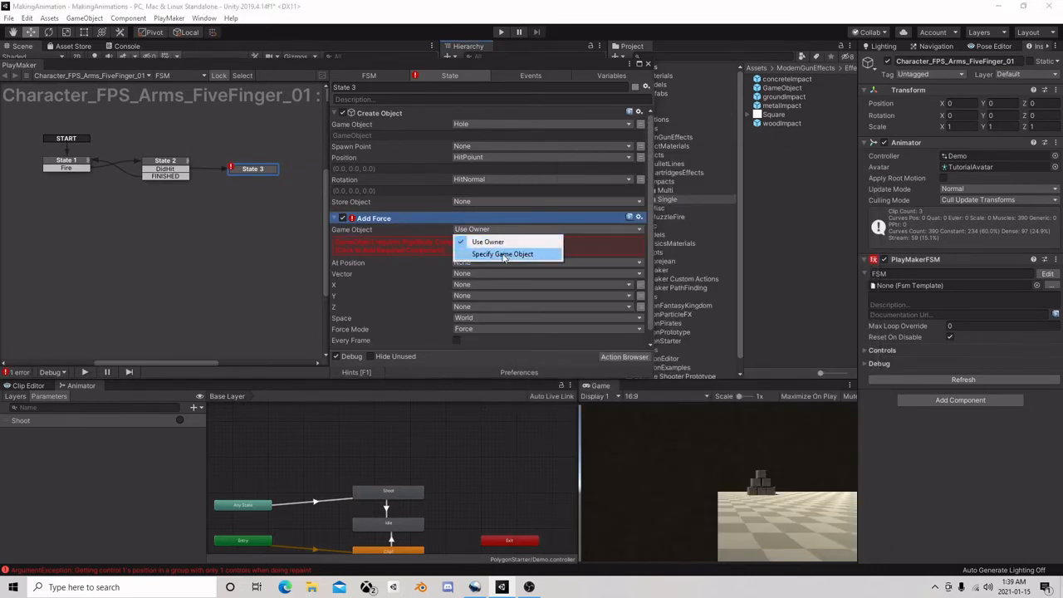
pyautogui.click(504, 251)
pyautogui.click(640, 244)
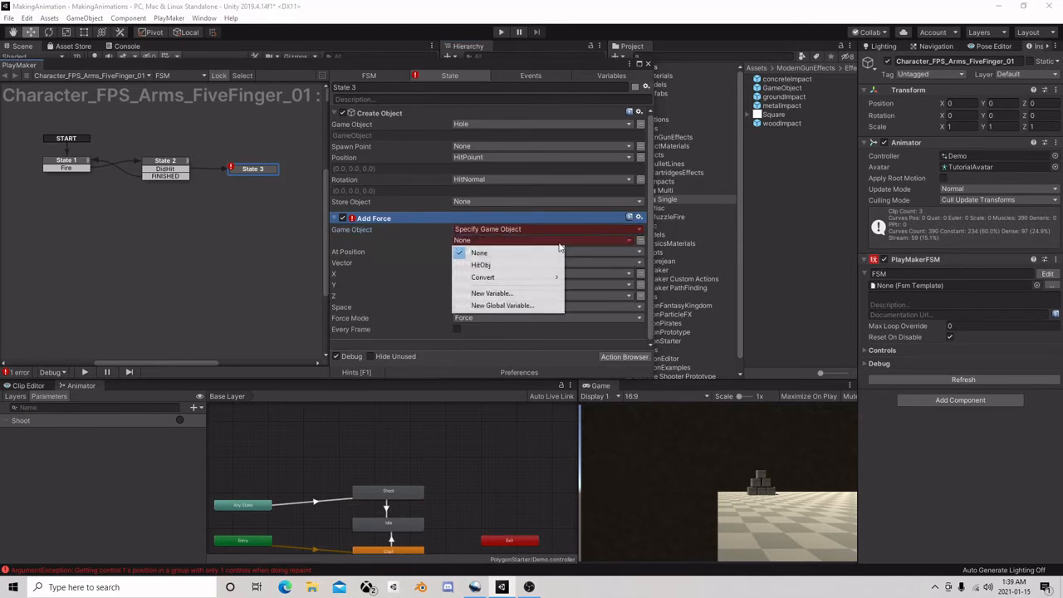
pyautogui.click(490, 263)
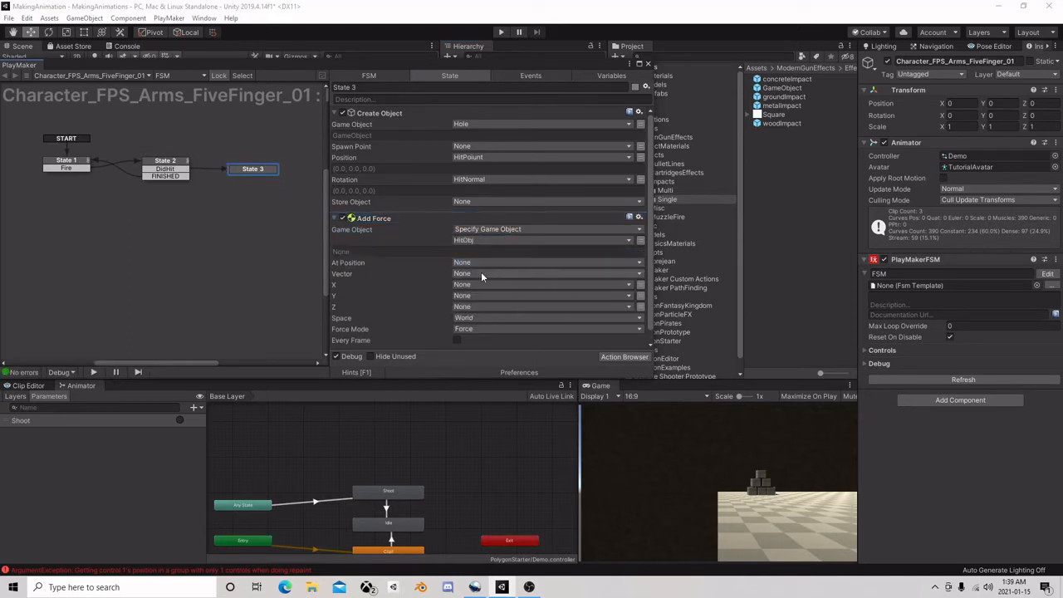
# Search the available PlayMaker actions for "get forw" to find a direction source for the Add Force vector
pyautogui.click(480, 273)
pyautogui.click(410, 276)
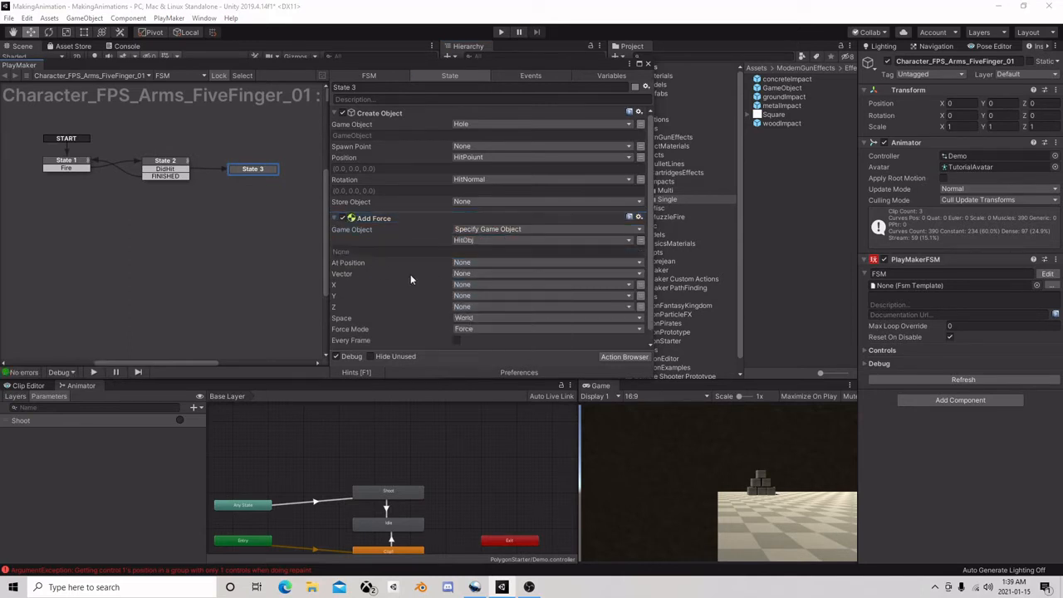
pyautogui.click(623, 357)
pyautogui.write('get')
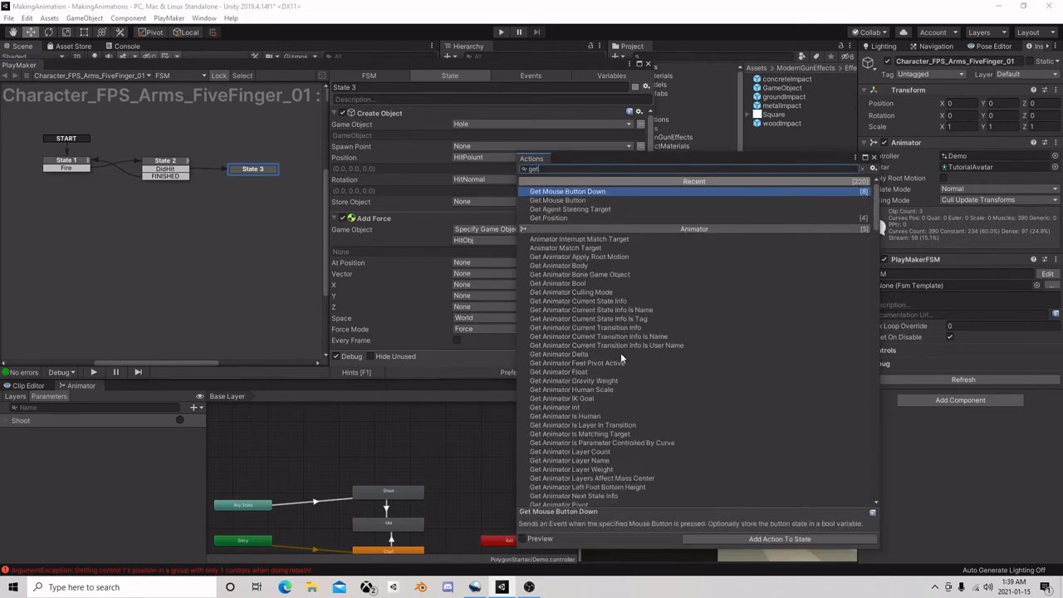
pyautogui.write(' forw')
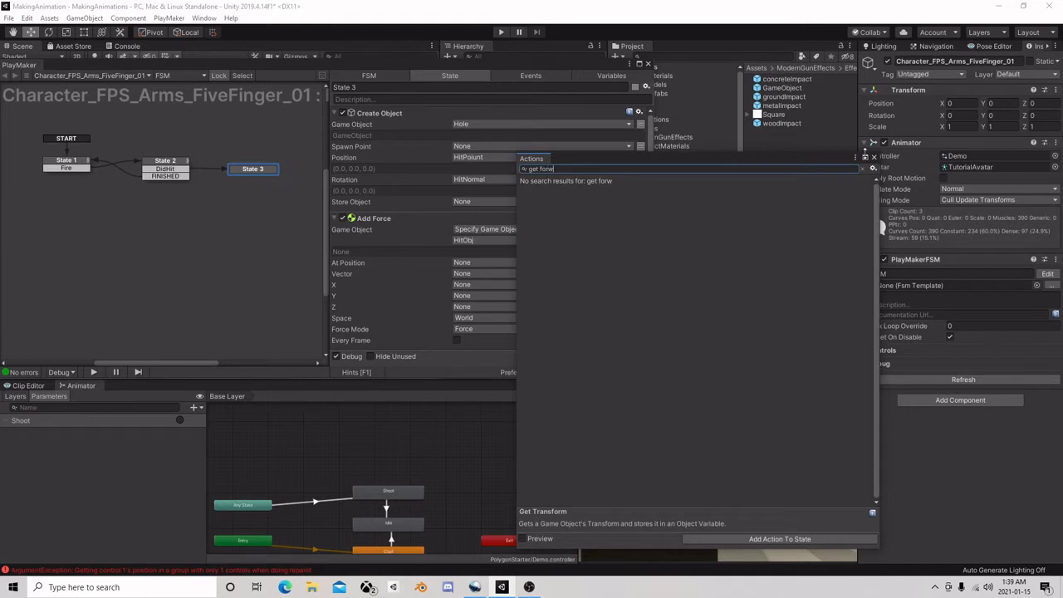
pyautogui.click(873, 157)
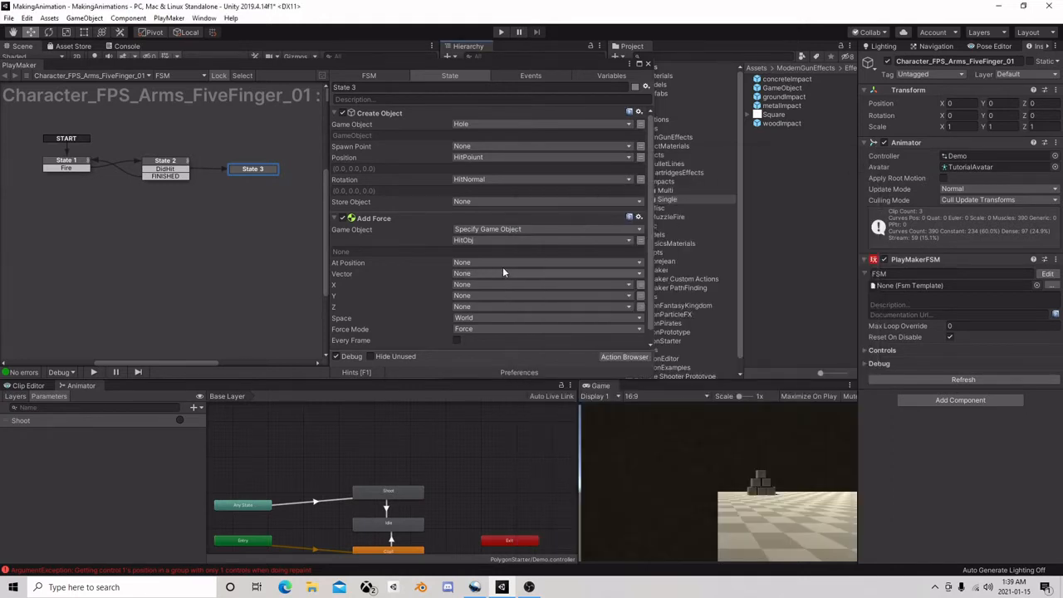
# Find the Get Forward Direction action in the PlayMaker Ecosystem with the search "Forward" and download it into the project
pyautogui.click(169, 17)
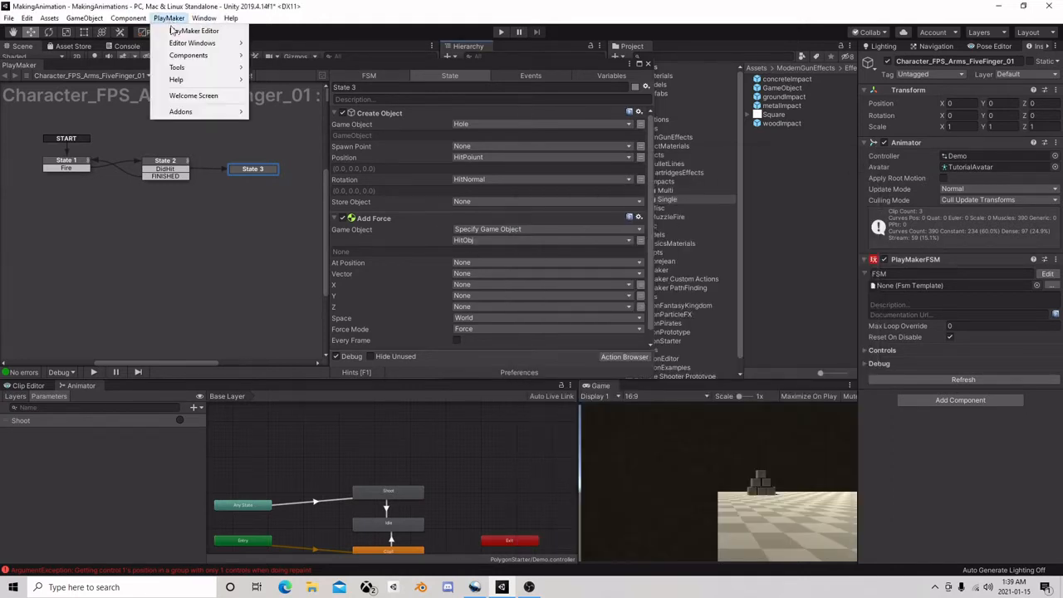
pyautogui.moveTo(193, 111)
pyautogui.moveTo(309, 126)
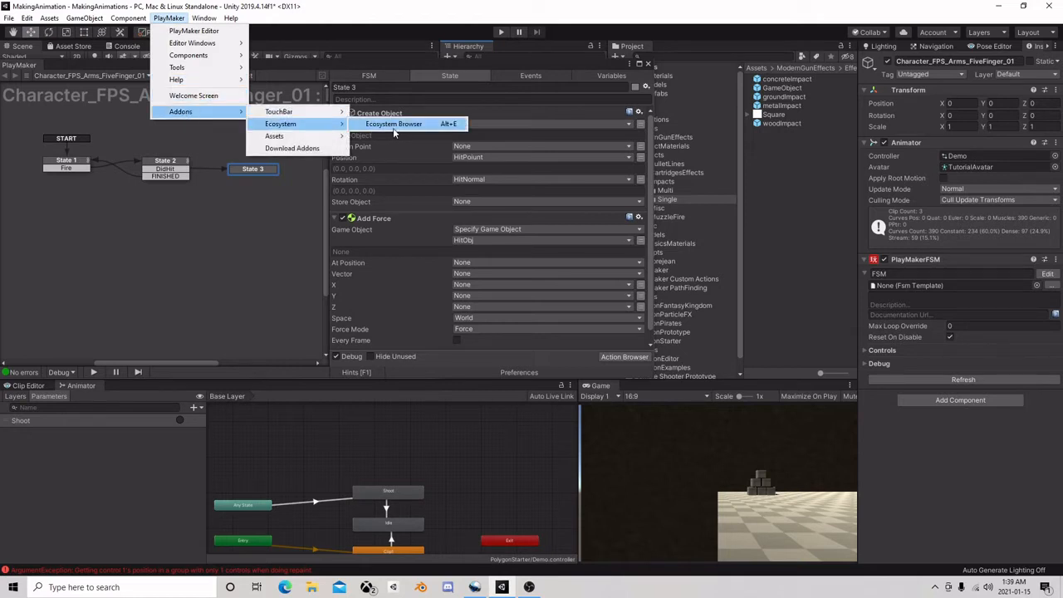
pyautogui.click(400, 126)
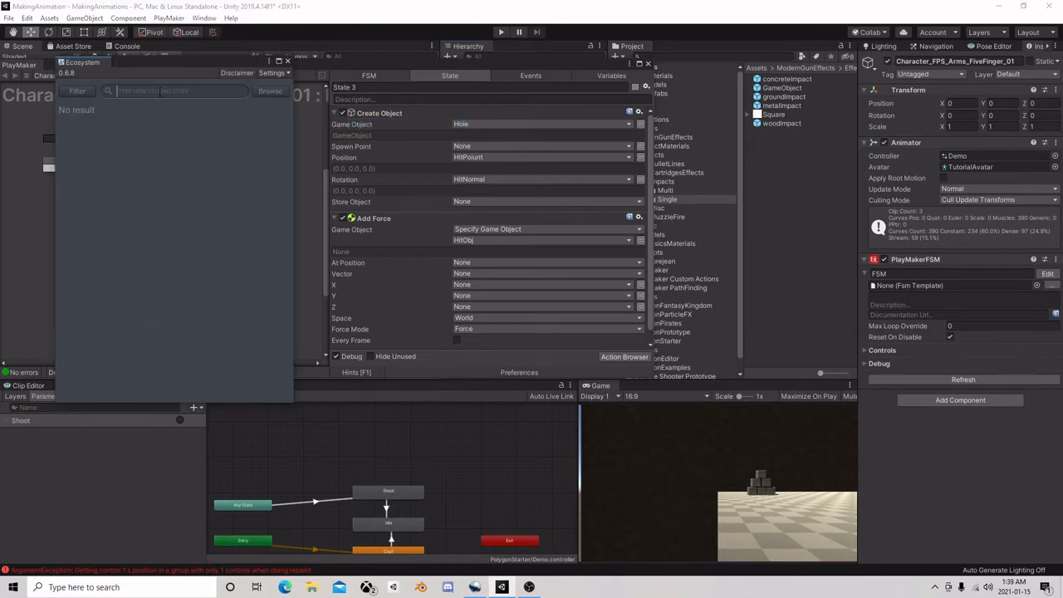
pyautogui.write('Forward')
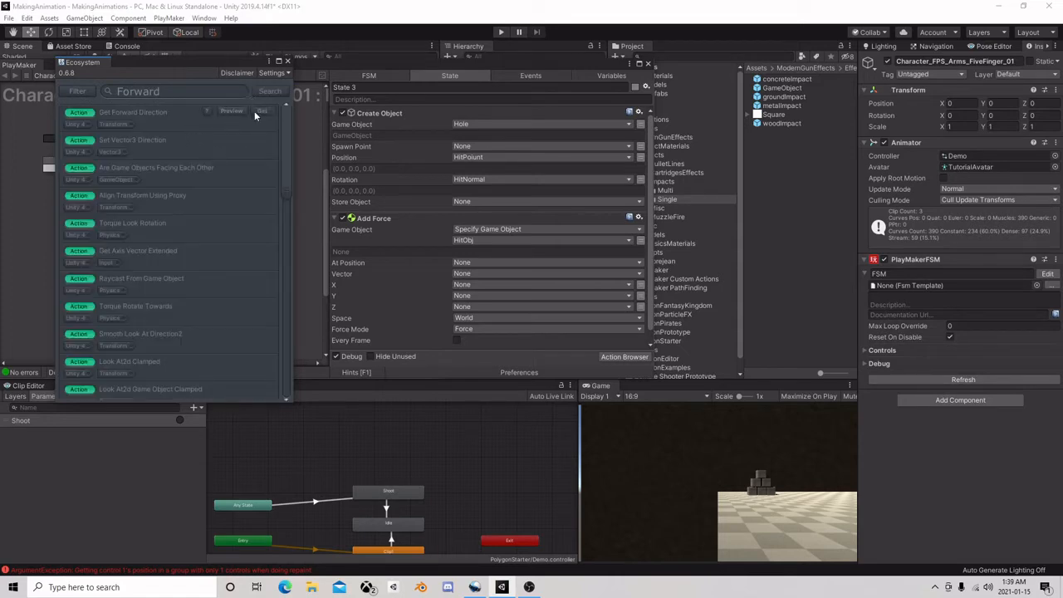
pyautogui.click(259, 111)
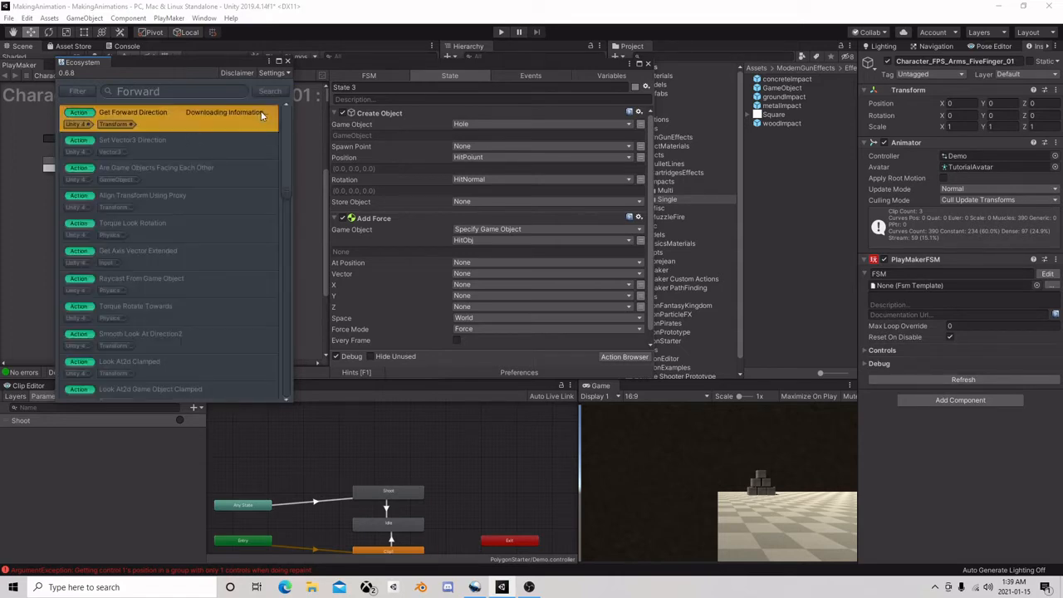
pyautogui.click(287, 61)
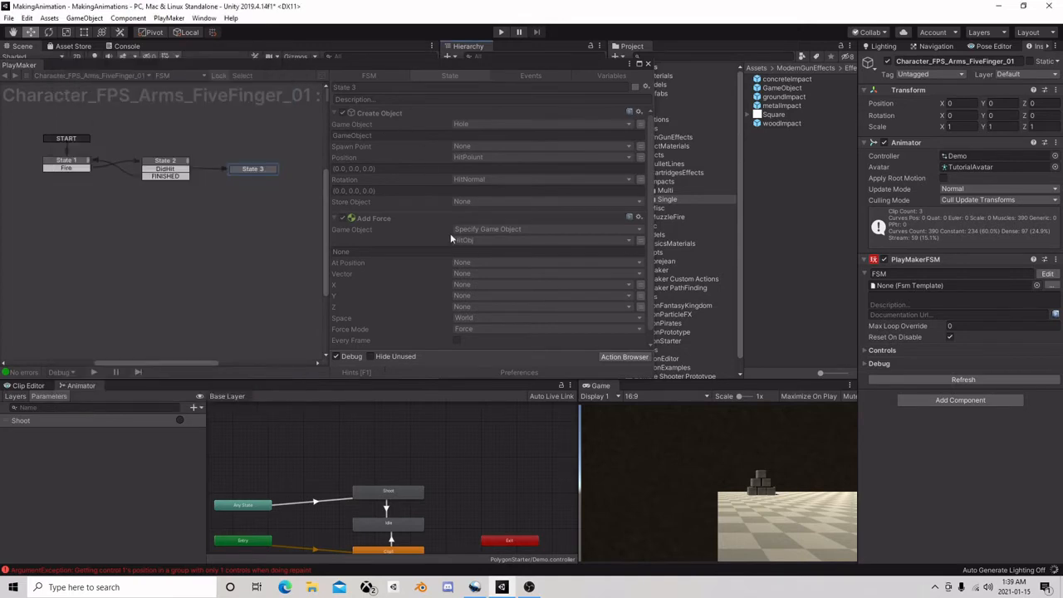
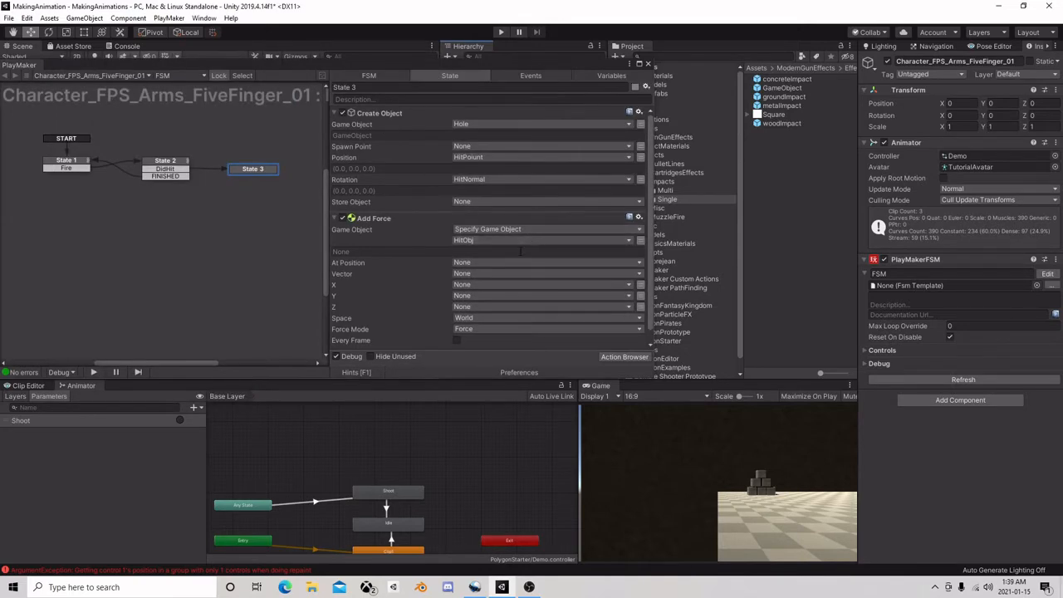
# Add the Get Forward Direction action to State 3 and move it to the top of the action list
pyautogui.scroll(-1, 515, 254)
pyautogui.scroll(1, 515, 260)
pyautogui.click(619, 356)
pyautogui.doubleClick(576, 192)
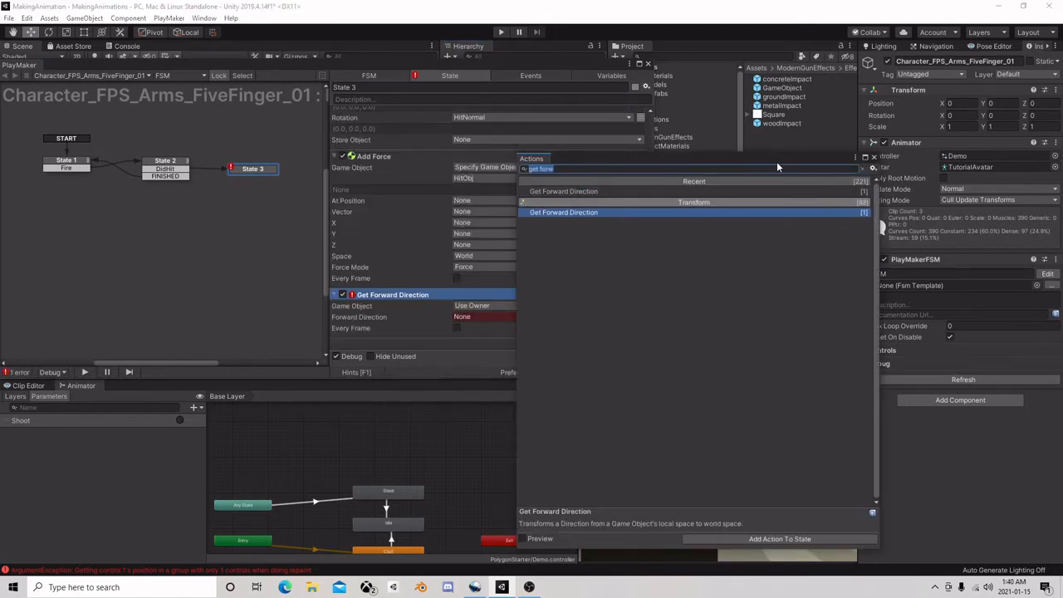
pyautogui.click(873, 157)
pyautogui.rightClick(396, 295)
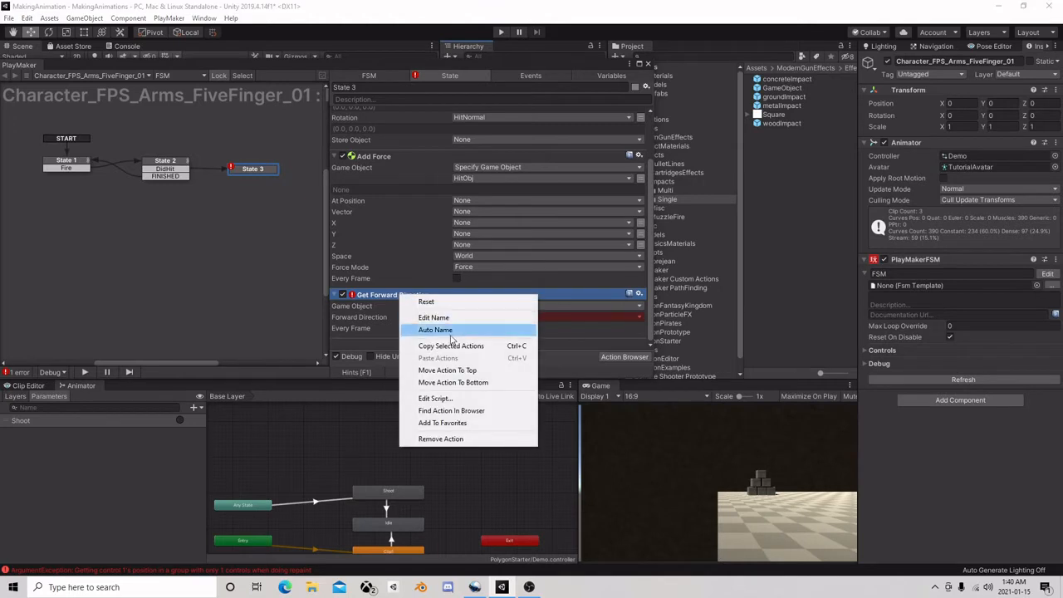
pyautogui.click(419, 371)
# Store the Get Forward Direction result in a new variable named MyForward
pyautogui.click(499, 136)
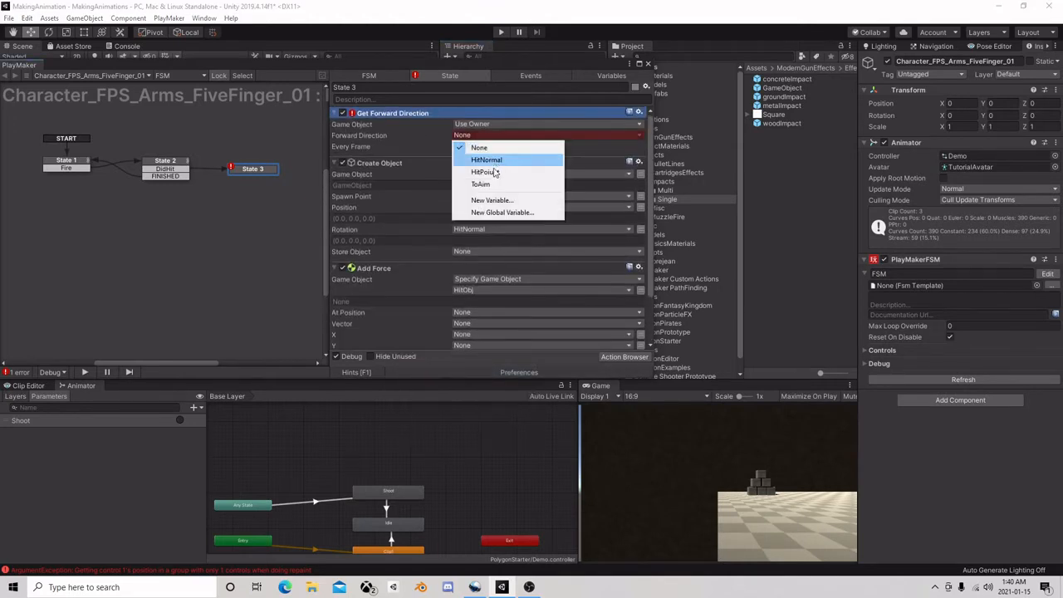
pyautogui.click(491, 196)
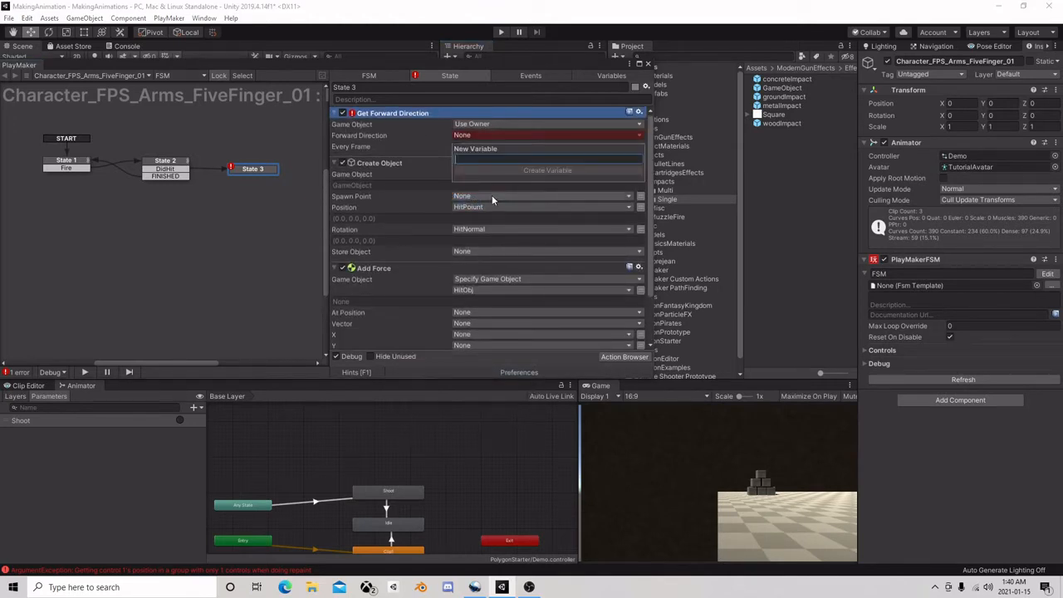
pyautogui.write('MyForward')
pyautogui.press('Return')
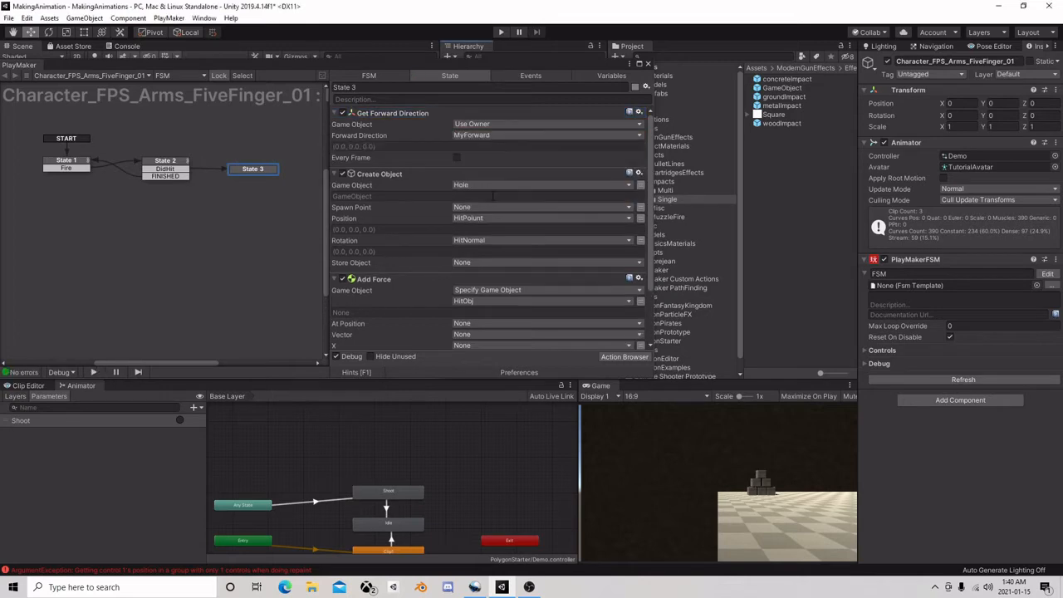
# Find the Vector3 Multiply action with the search "vector3 mult" and add it to State 3
pyautogui.click(615, 357)
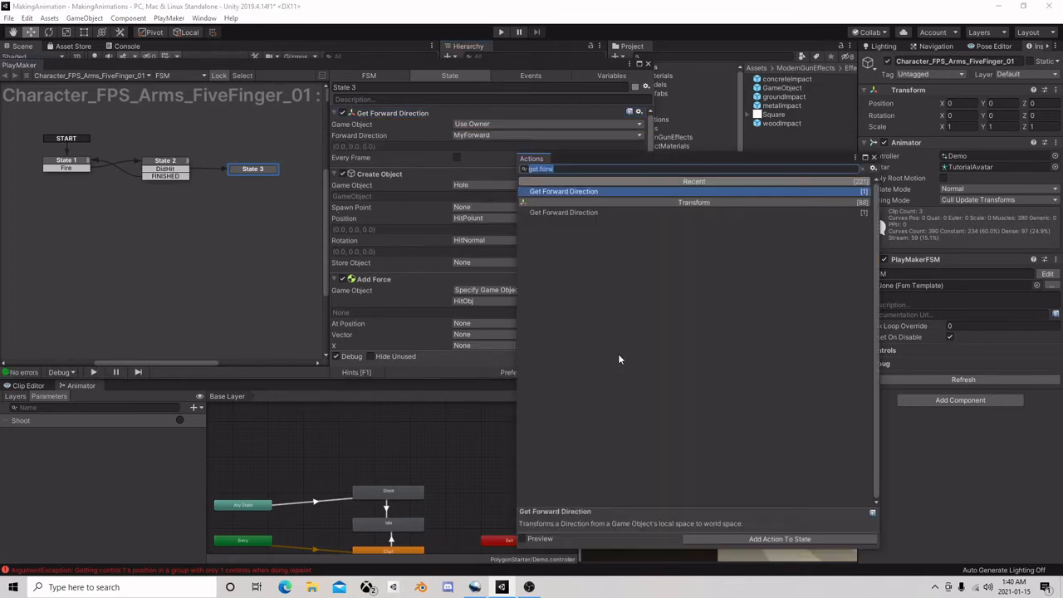
pyautogui.write('vector3 mult')
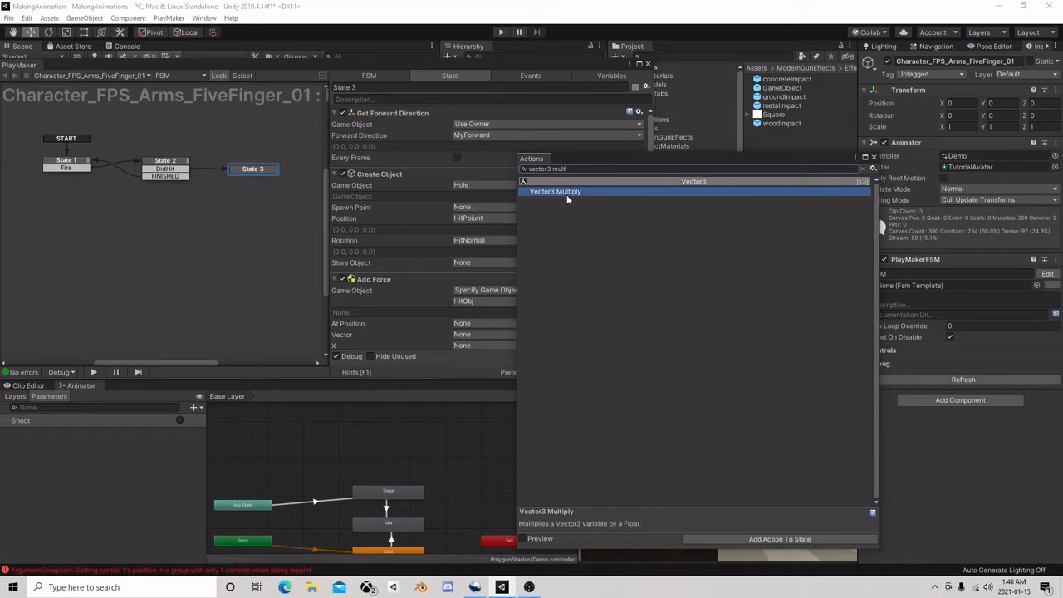
pyautogui.doubleClick(565, 192)
pyautogui.click(872, 158)
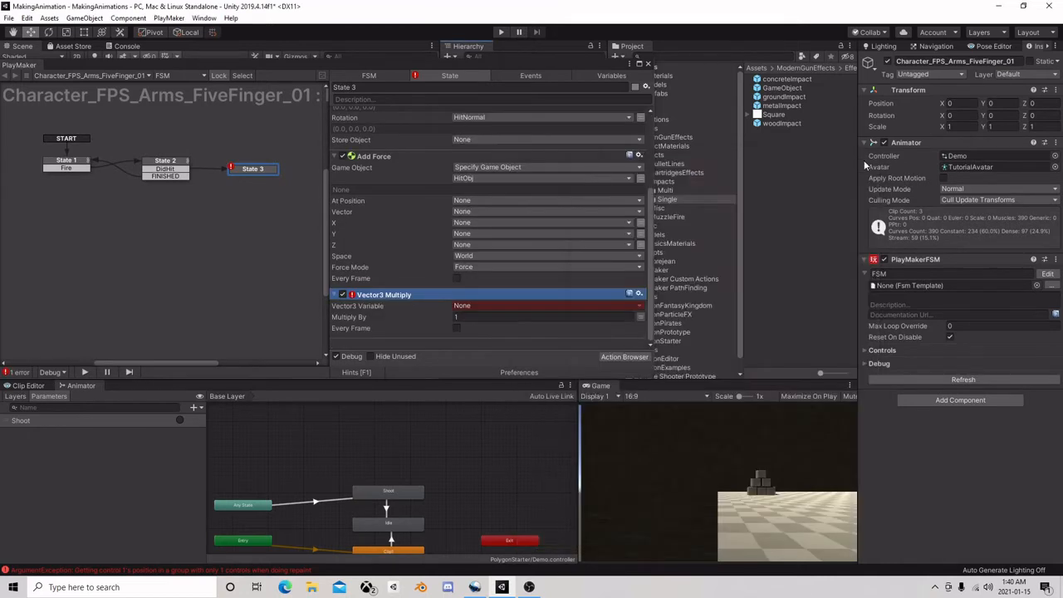
# Place Vector3 Multiply directly below Get Forward Direction and set it to multiply the MyForward variable by 20
pyautogui.rightClick(402, 294)
pyautogui.click(440, 368)
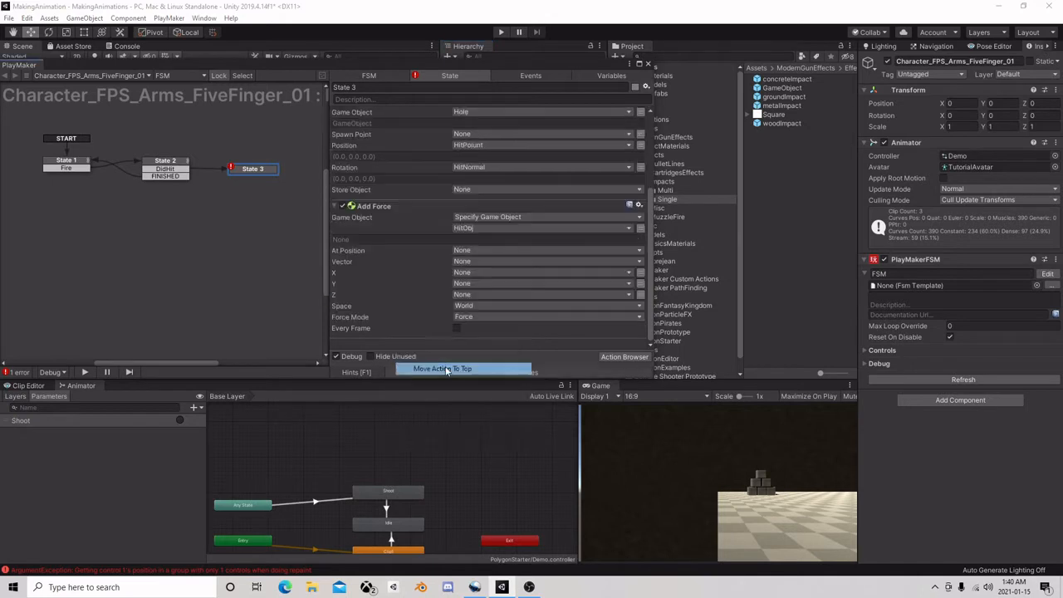
pyautogui.moveTo(385, 114); pyautogui.dragTo(415, 224)
pyautogui.click(522, 185)
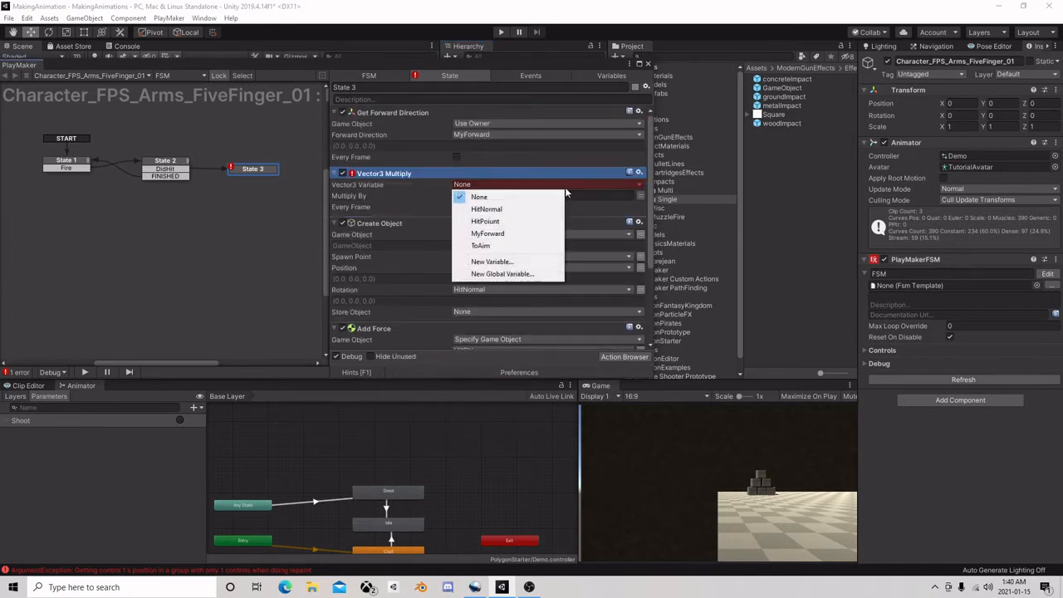
pyautogui.click(503, 235)
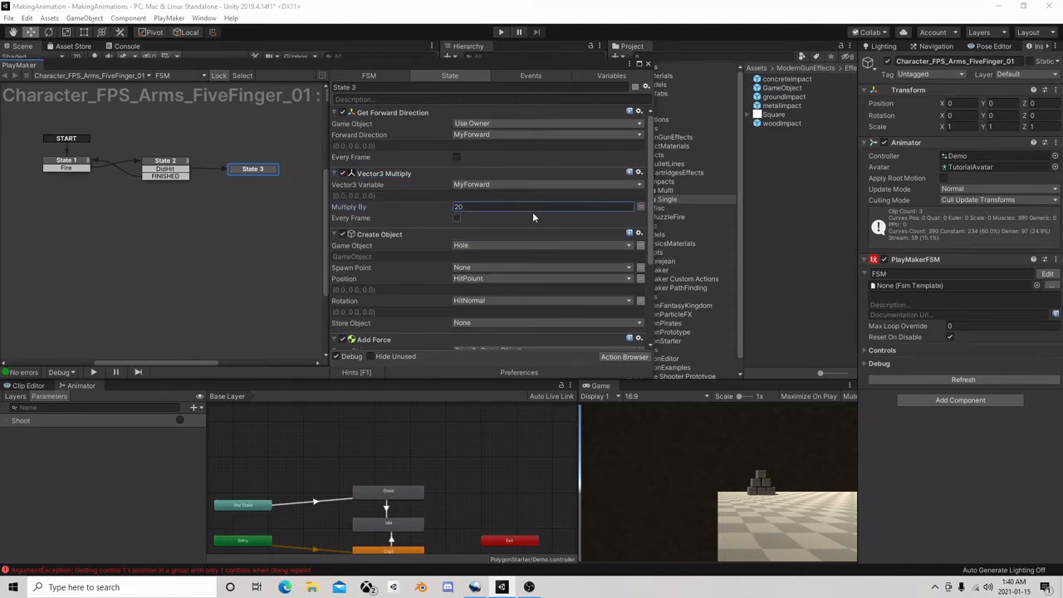
# Set the Add Force action's At Position to the HitPoiunt variable and its Vector to MyForward
pyautogui.scroll(-2, 503, 202)
pyautogui.scroll(-3, 463, 214)
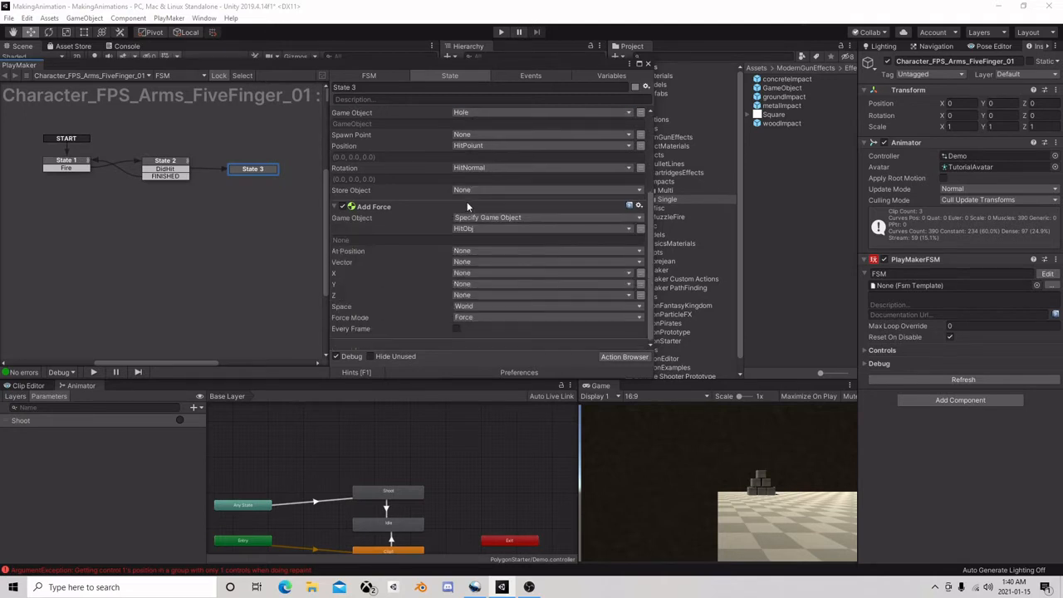
pyautogui.click(485, 250)
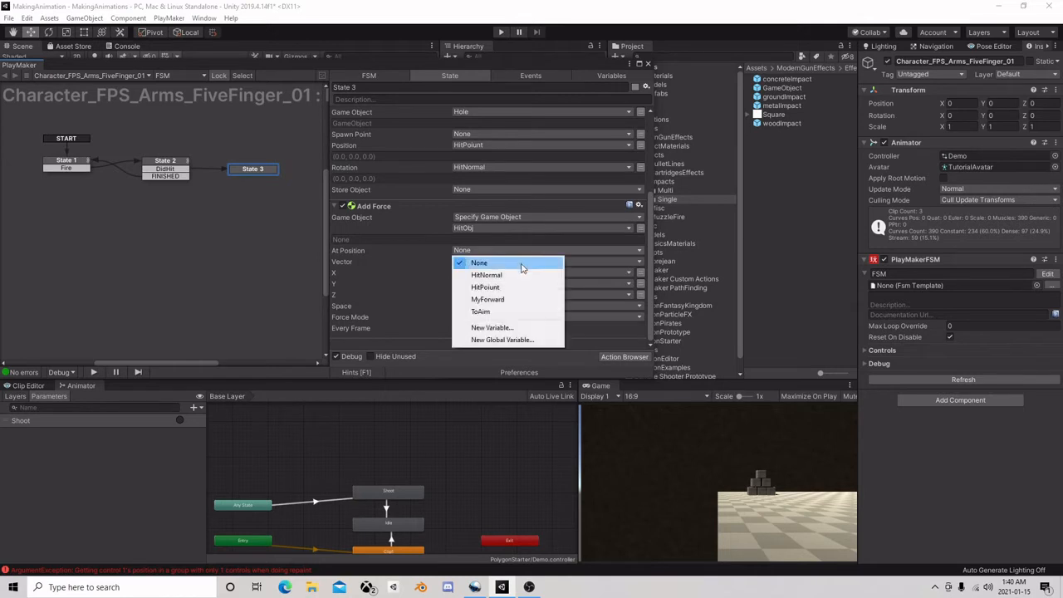
pyautogui.click(482, 274)
pyautogui.click(474, 273)
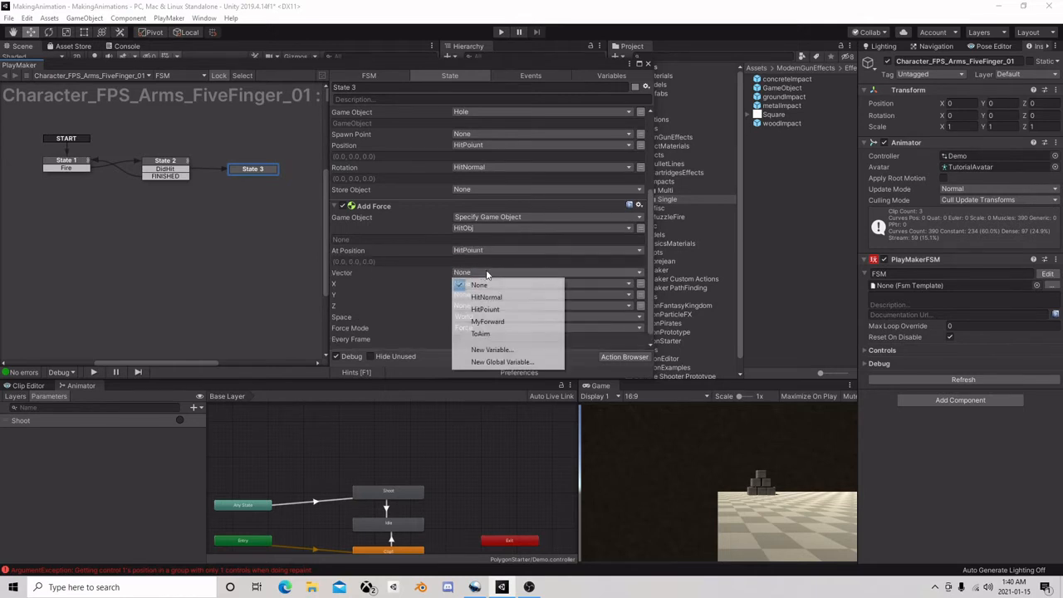
pyautogui.click(498, 321)
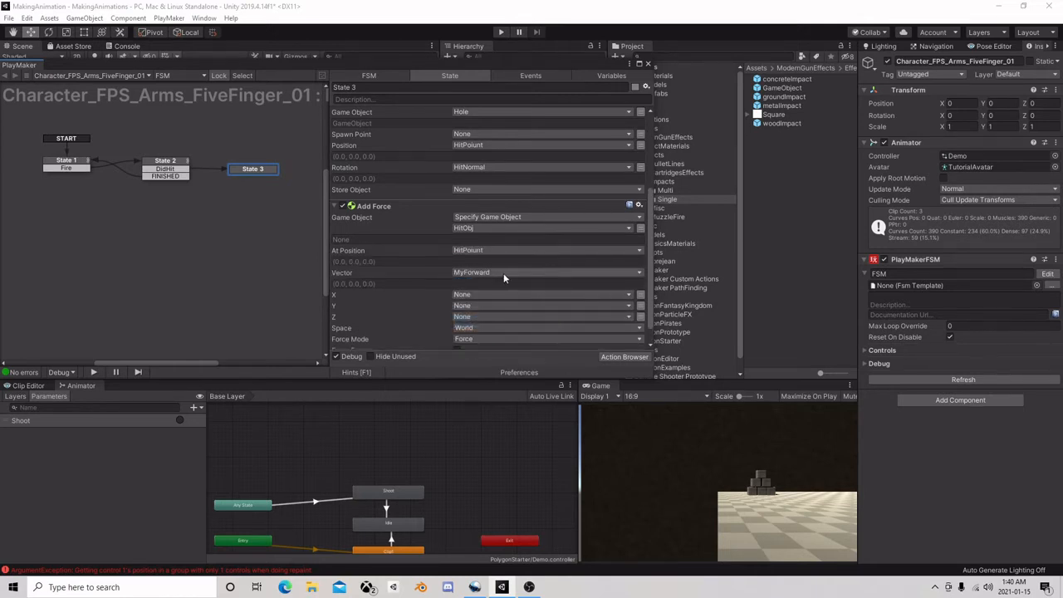
# Set the Force Mode of the Add Force action in State 3 to Impulse
pyautogui.scroll(-1, 503, 272)
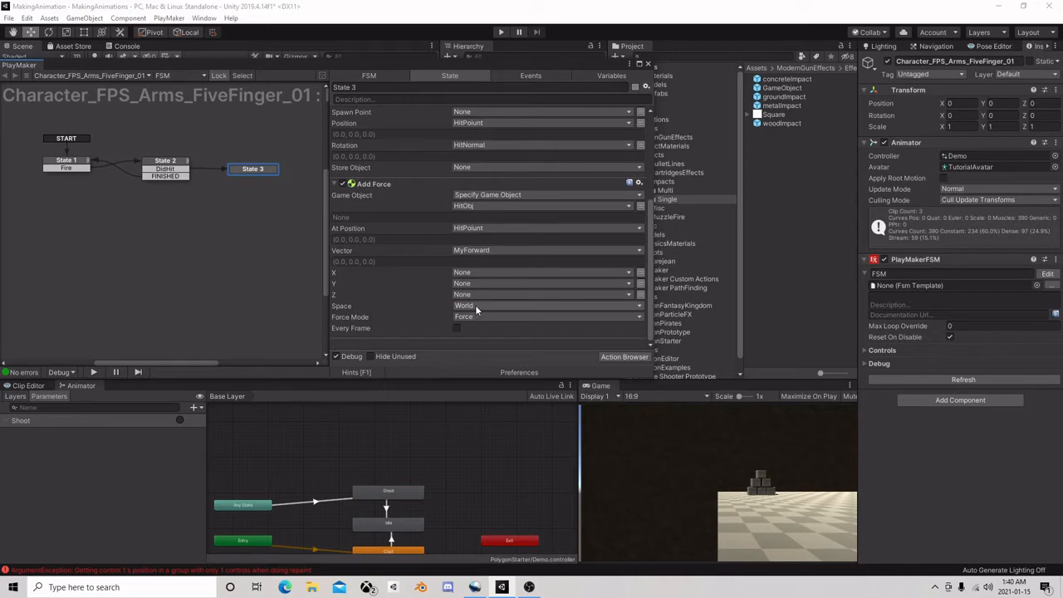
pyautogui.click(480, 318)
pyautogui.click(509, 355)
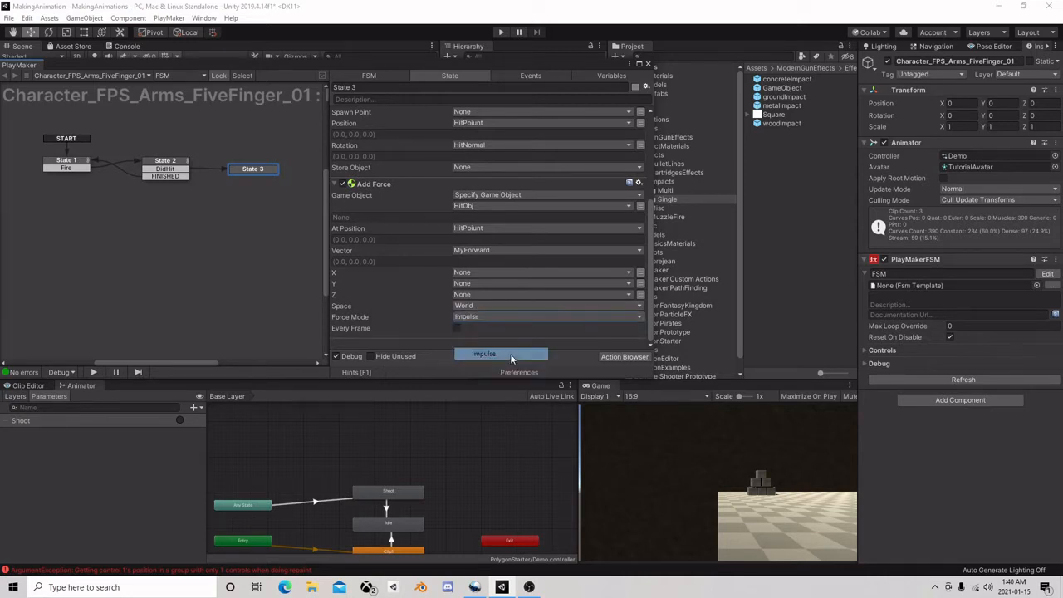
# Add a FINISHED transition to State 3 and link it back to State 1
pyautogui.rightClick(254, 169)
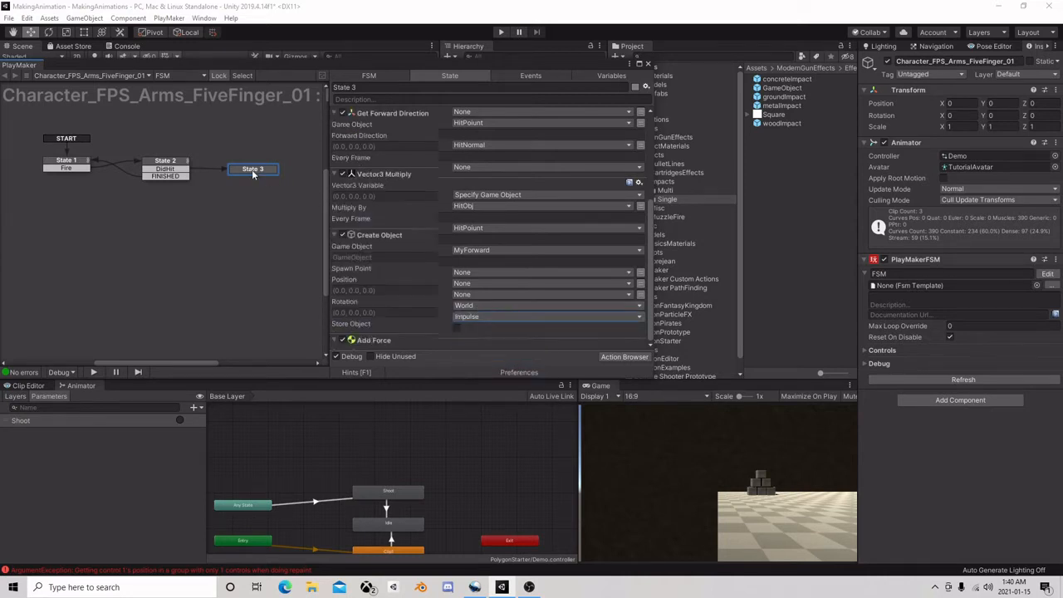
pyautogui.moveTo(291, 178)
pyautogui.click(418, 177)
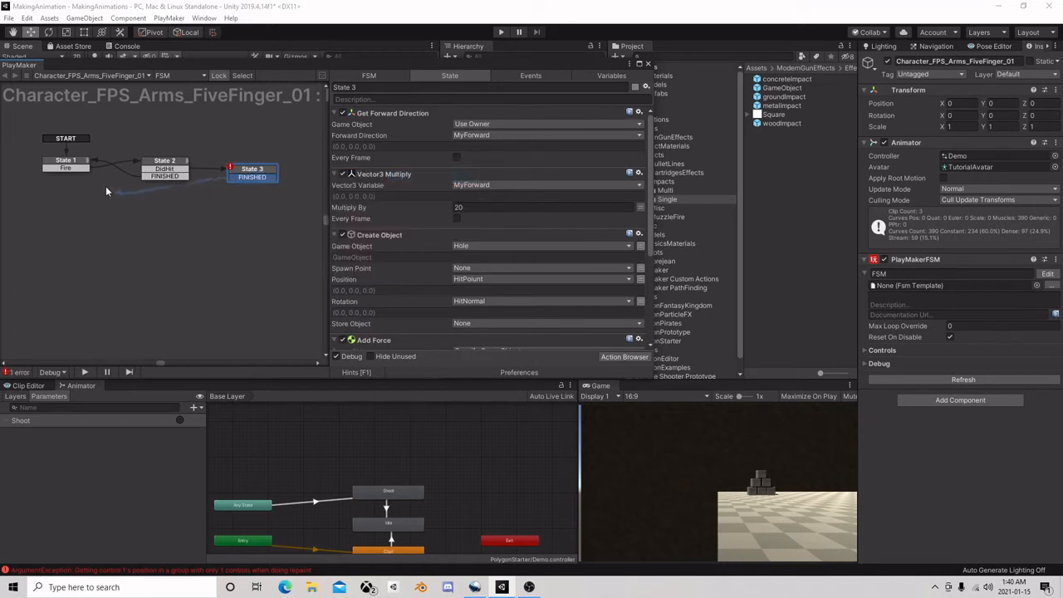
pyautogui.click(77, 164)
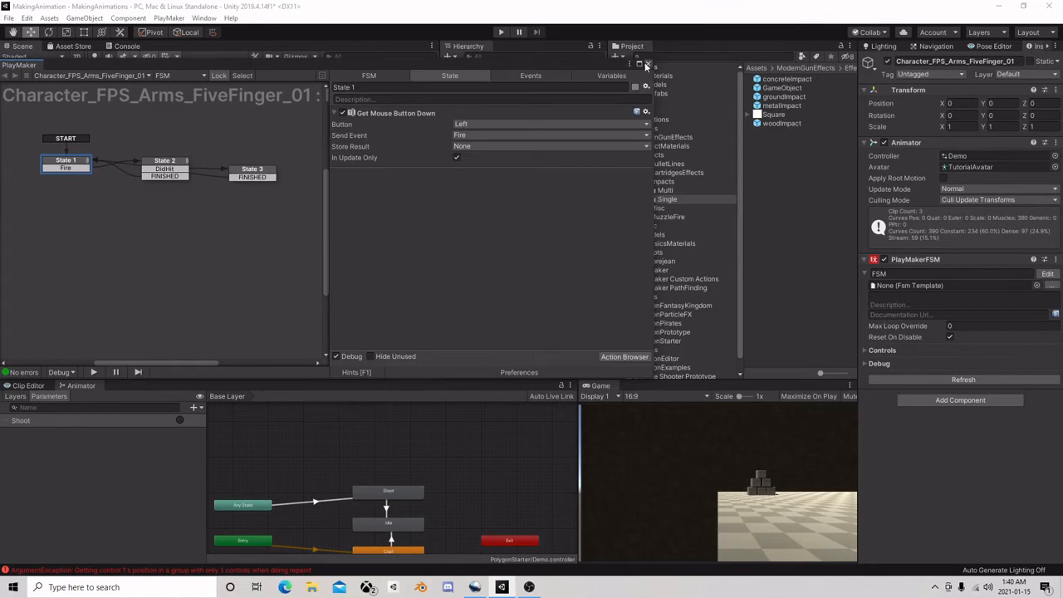
# Close the FSM editor and run the scene, firing test shots while viewing the arms in the Scene view
pyautogui.click(649, 64)
pyautogui.click(500, 32)
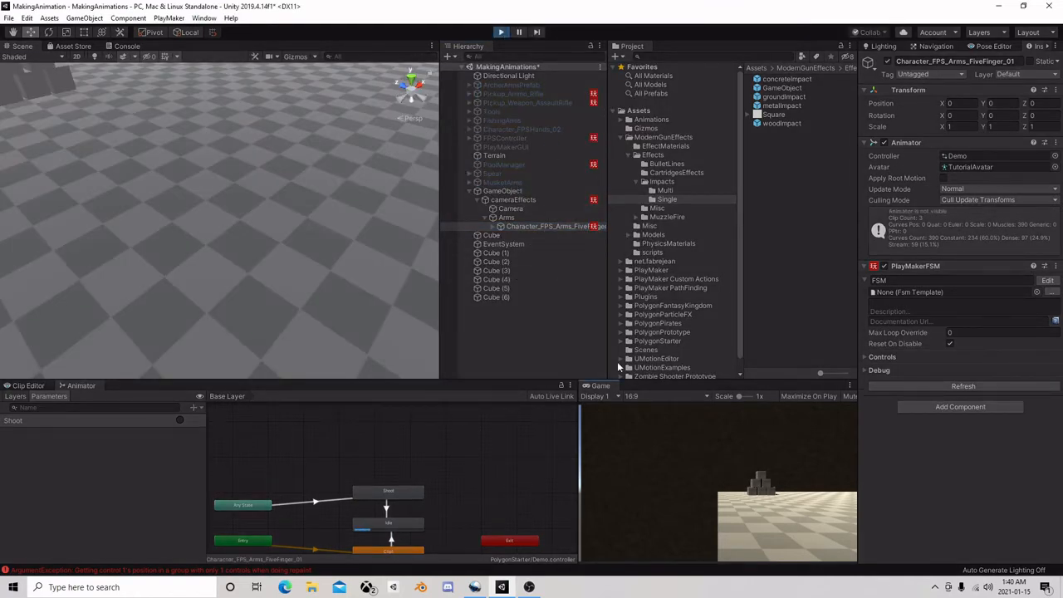
pyautogui.click(738, 464)
pyautogui.scroll(-5, 212, 207)
pyautogui.moveTo(223, 276); pyautogui.dragTo(226, 182, button='middle')
pyautogui.scroll(5, 232, 199)
pyautogui.moveTo(256, 106); pyautogui.dragTo(258, 193, button='middle')
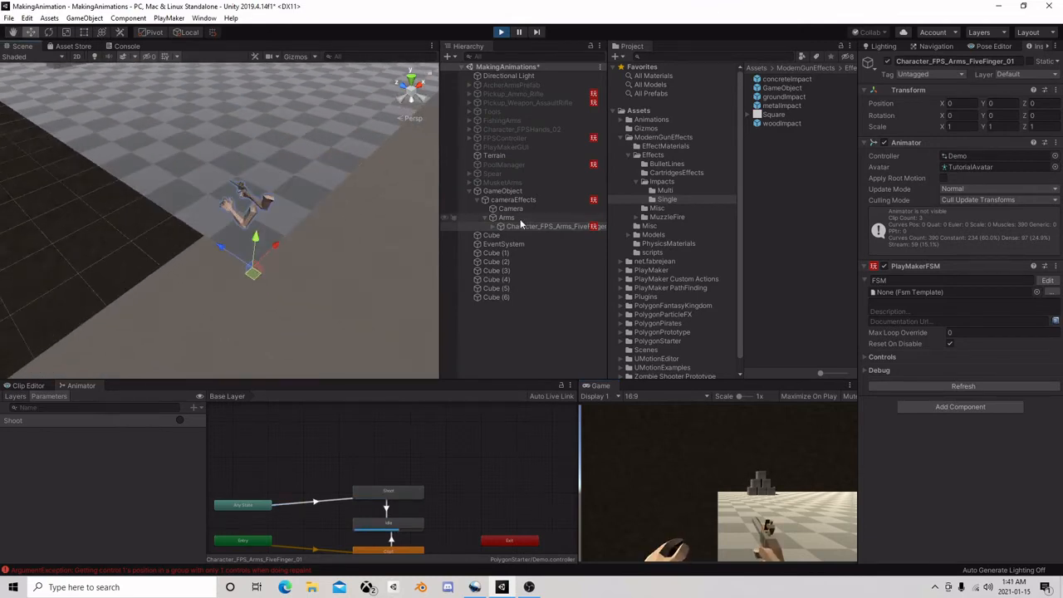
pyautogui.click(766, 458)
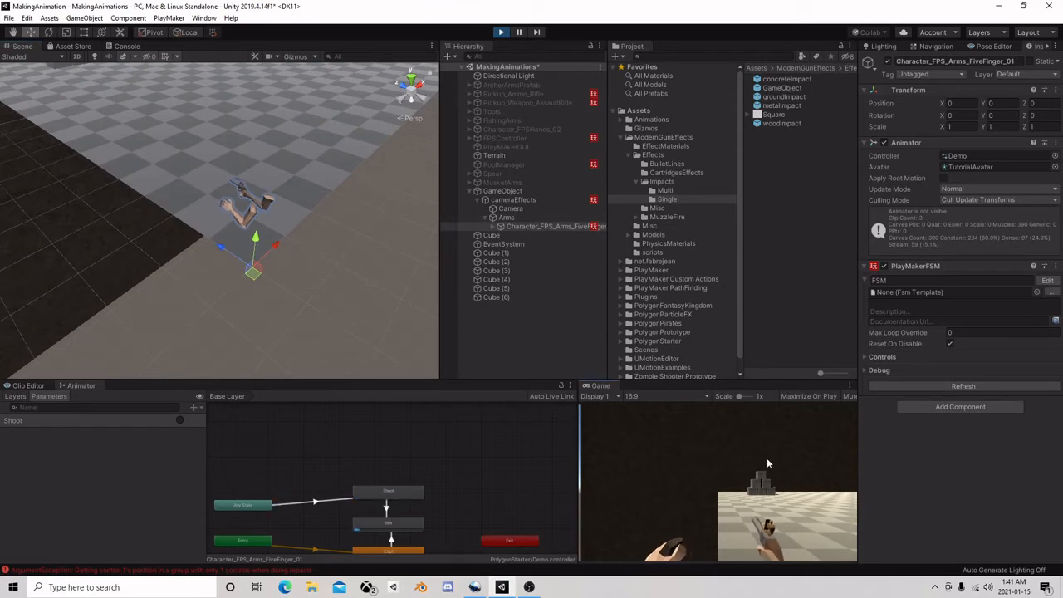
pyautogui.click(766, 458)
# Fire another test shot and examine the floor and surroundings in the Scene view for impact holes
pyautogui.moveTo(372, 330); pyautogui.dragTo(95, 141, button='middle')
pyautogui.scroll(-5, 210, 224)
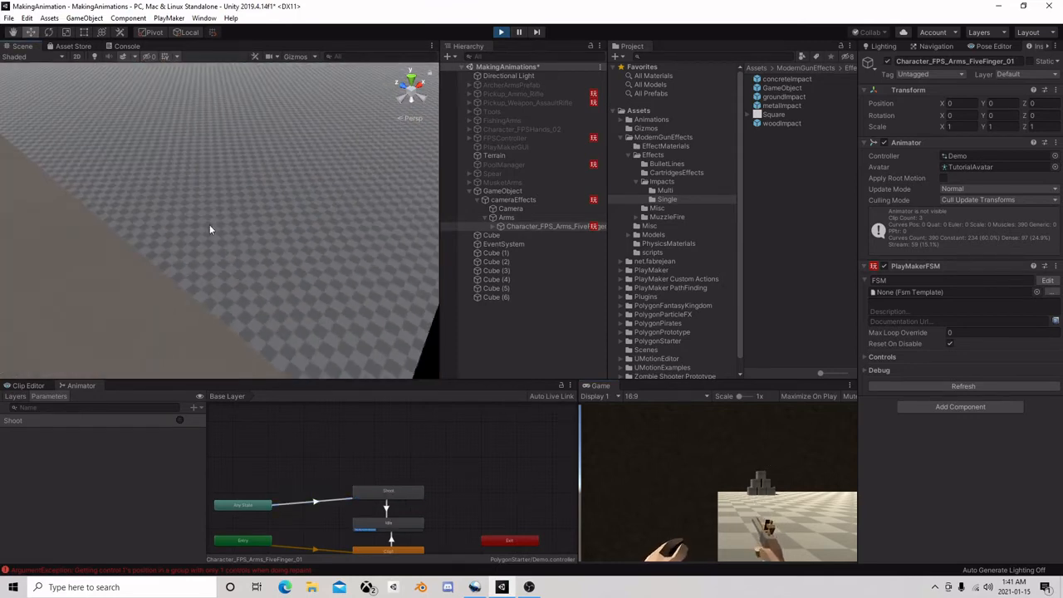
pyautogui.scroll(-3, 210, 225)
pyautogui.moveTo(209, 225); pyautogui.dragTo(139, 138, button='middle')
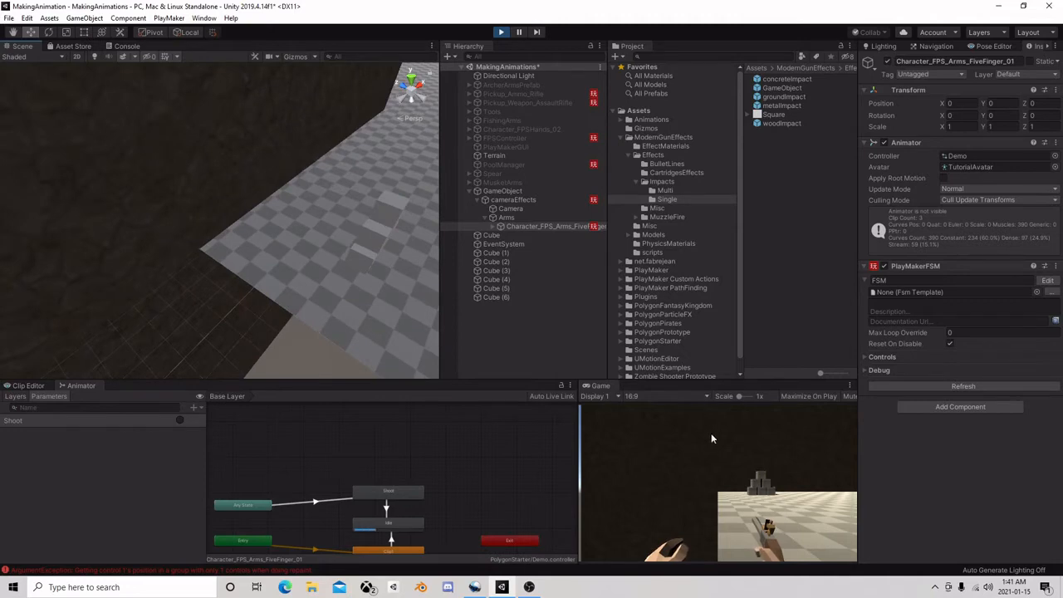
pyautogui.click(776, 456)
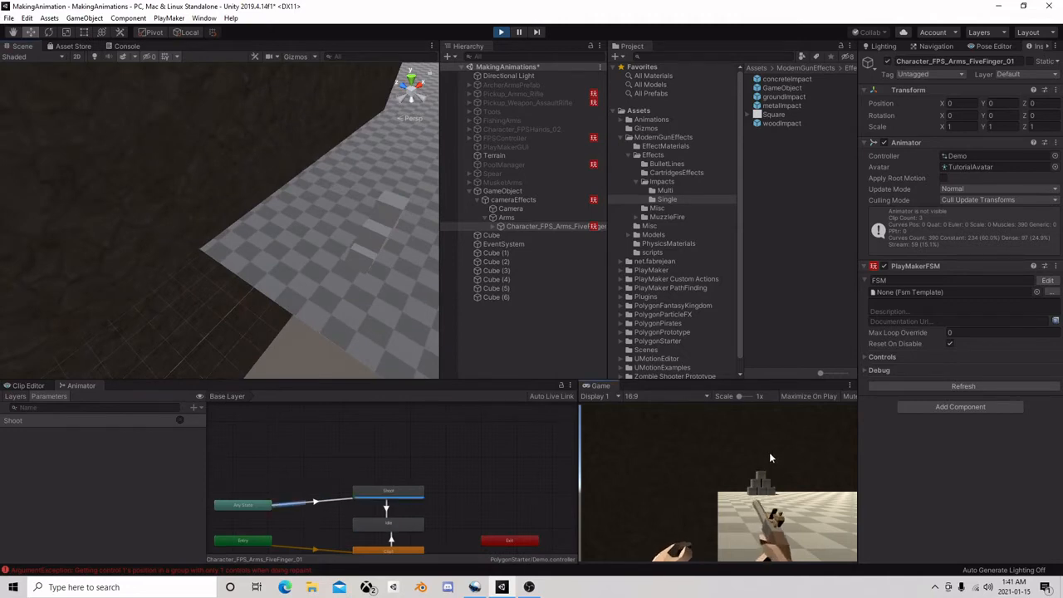
pyautogui.scroll(-3, 286, 301)
pyautogui.moveTo(300, 290); pyautogui.dragTo(191, 232, button='middle')
# Fire with the arms' FSM open, pause to examine State 2's Raycast settings, and stop the scene
pyautogui.click(1046, 280)
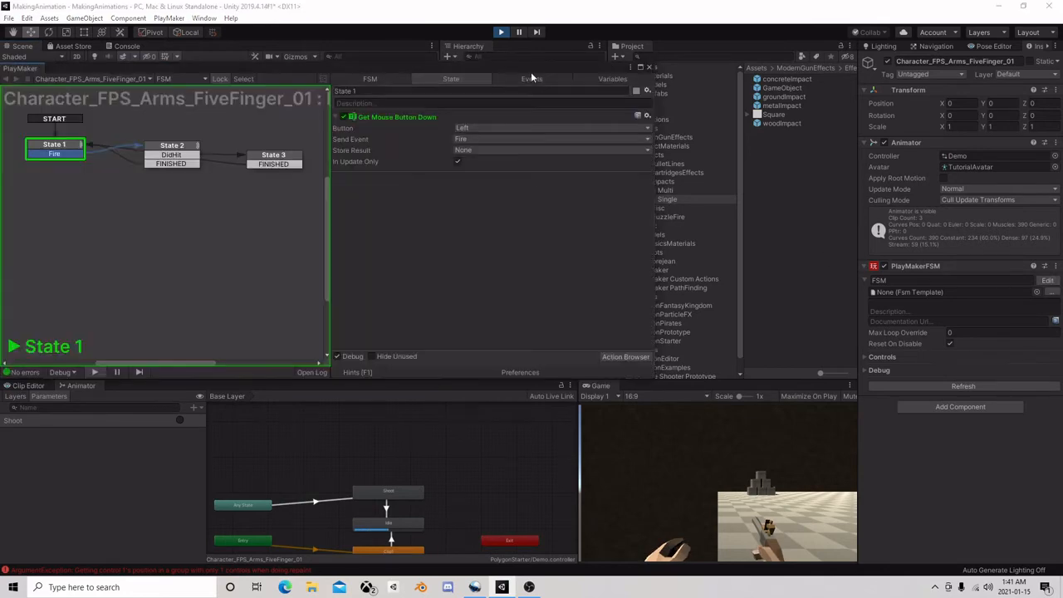
pyautogui.click(686, 438)
pyautogui.click(518, 32)
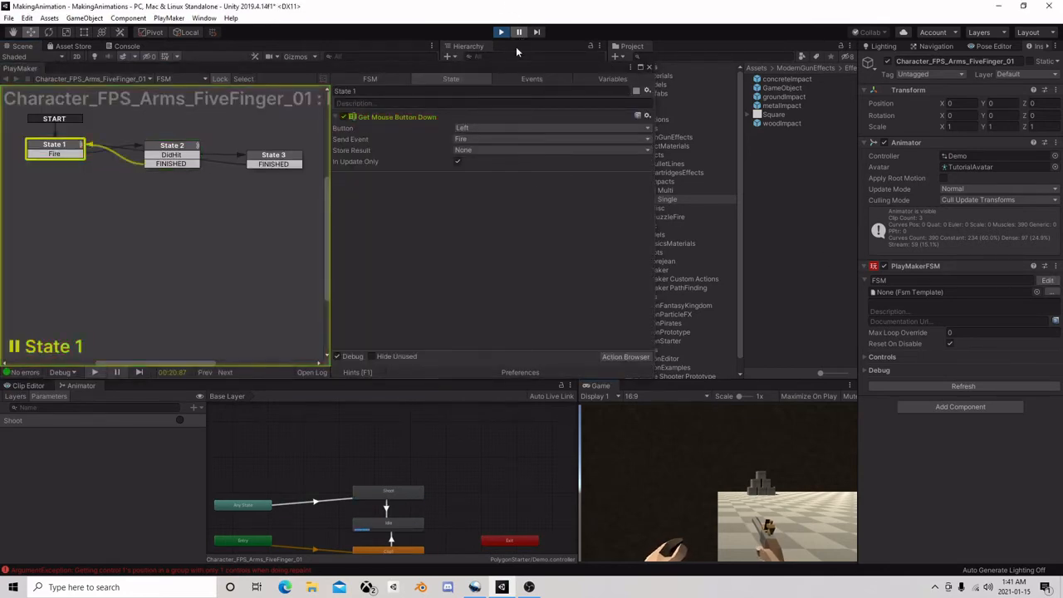
pyautogui.click(204, 150)
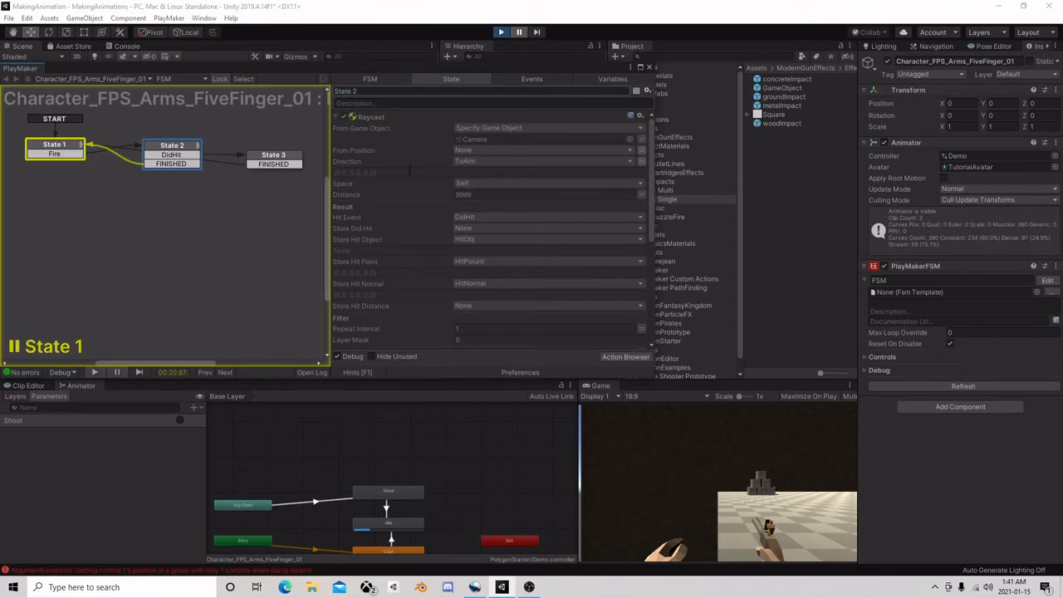
pyautogui.click(500, 32)
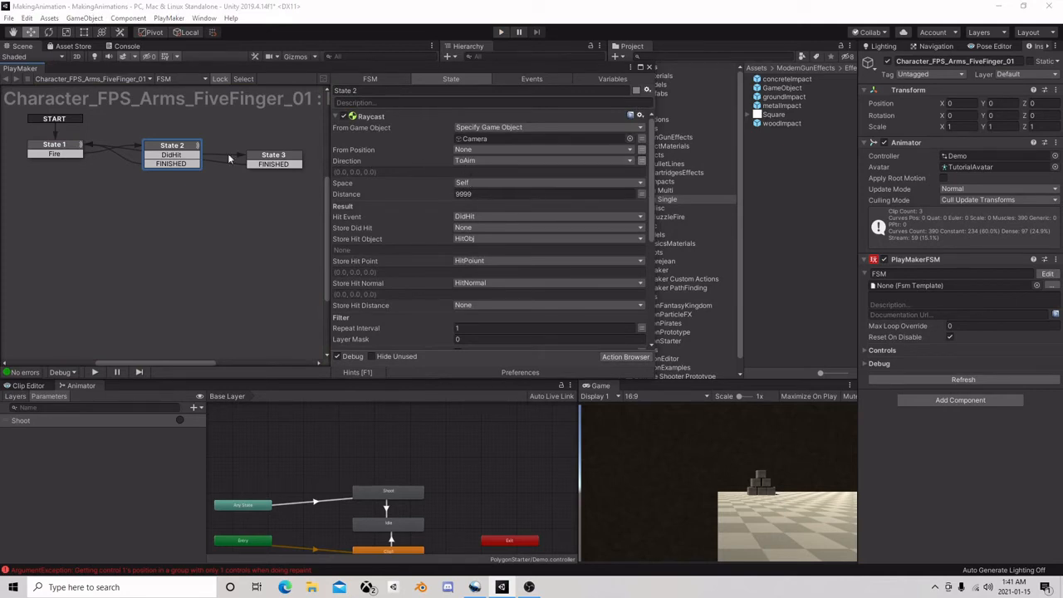
# Find the Random Float action with the search "float ra" and add two copies of it to State 2
pyautogui.click(626, 355)
pyautogui.write('flo')
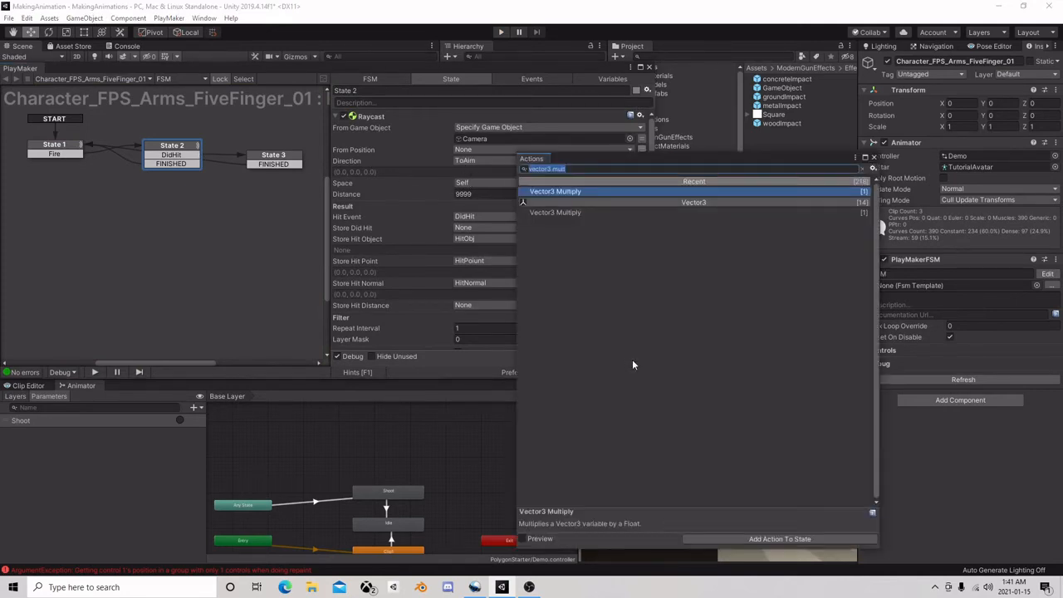
pyautogui.write('at ra')
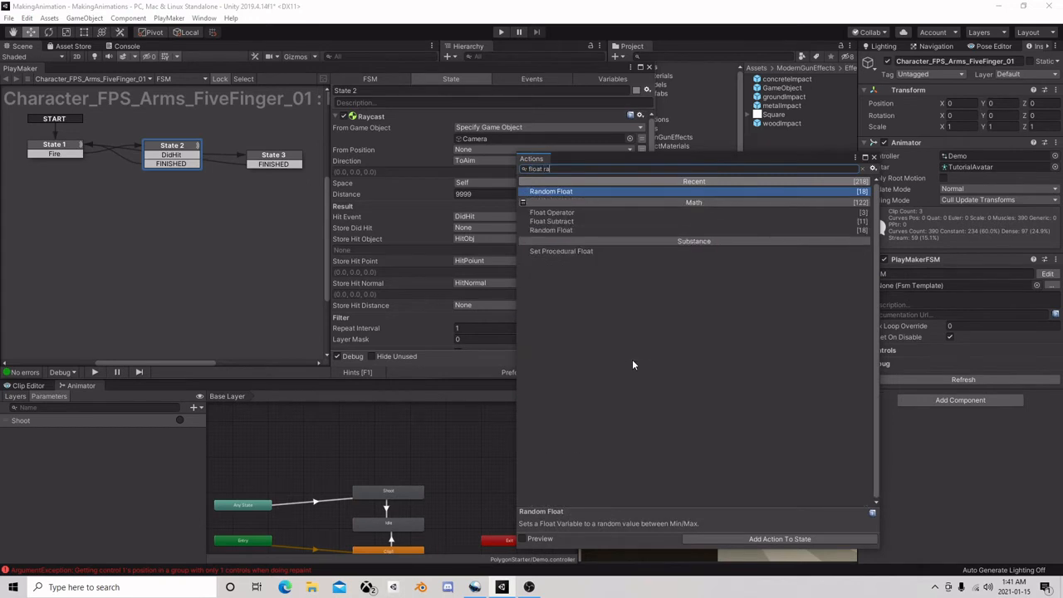
pyautogui.doubleClick(549, 192)
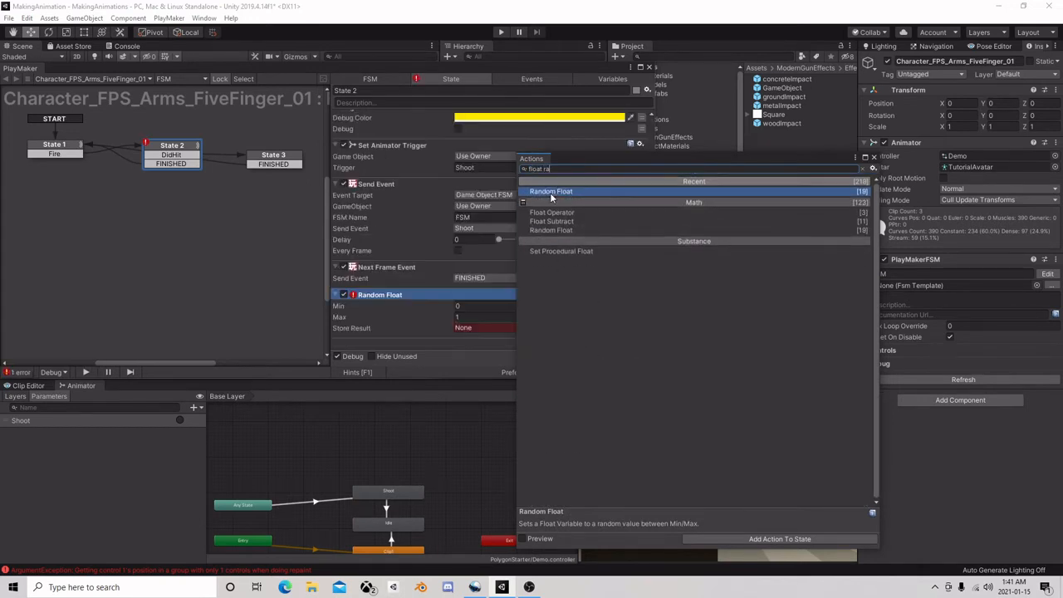
pyautogui.doubleClick(556, 192)
pyautogui.click(872, 158)
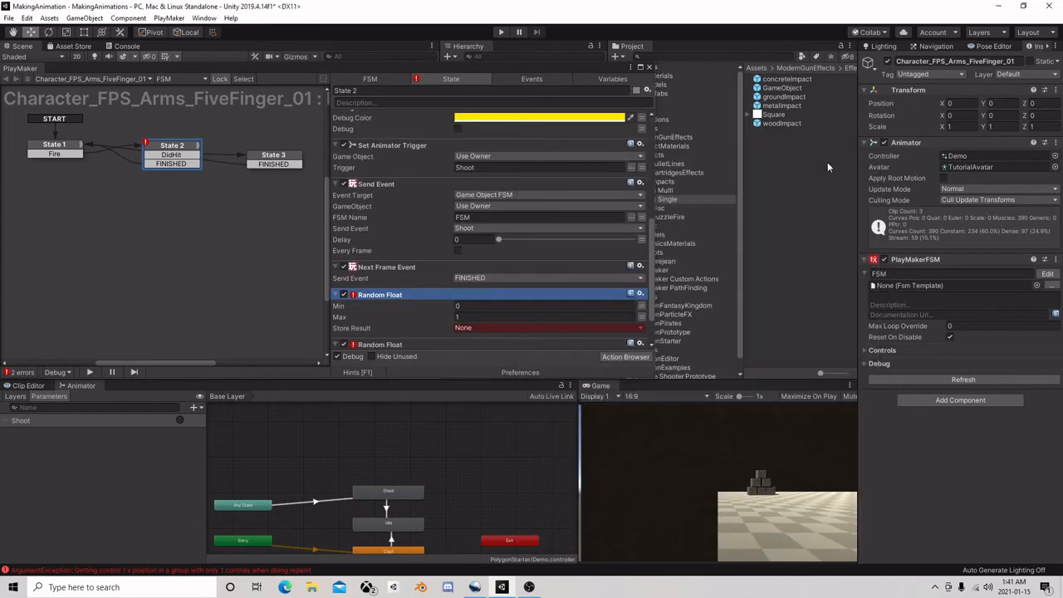
# Move both Random Float actions to the start of State 2's action list, above the Raycast action
pyautogui.rightClick(390, 295)
pyautogui.click(480, 372)
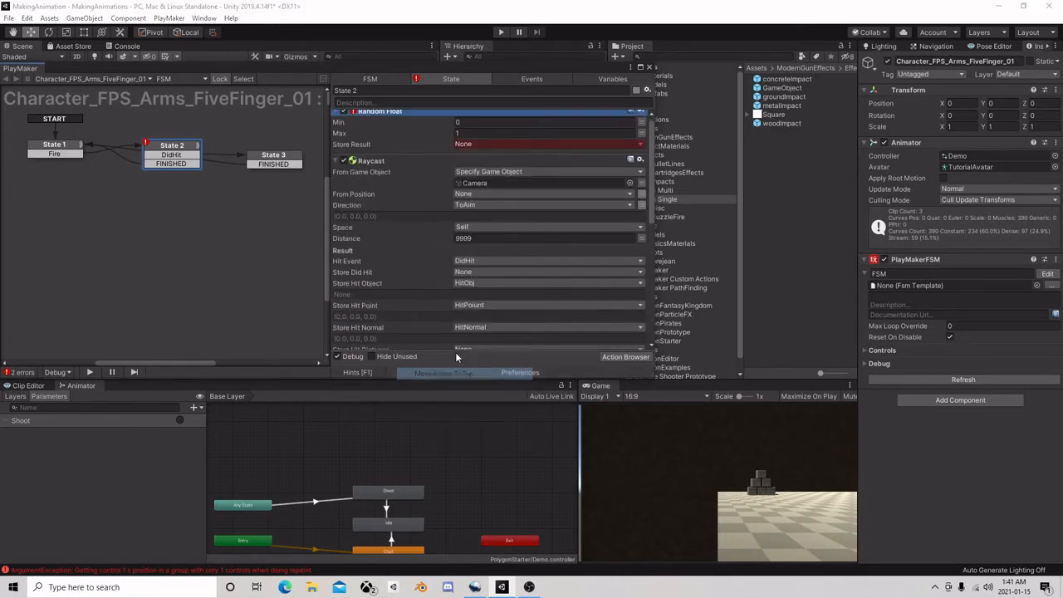
pyautogui.scroll(-3, 421, 324)
pyautogui.click(398, 297)
pyautogui.rightClick(400, 296)
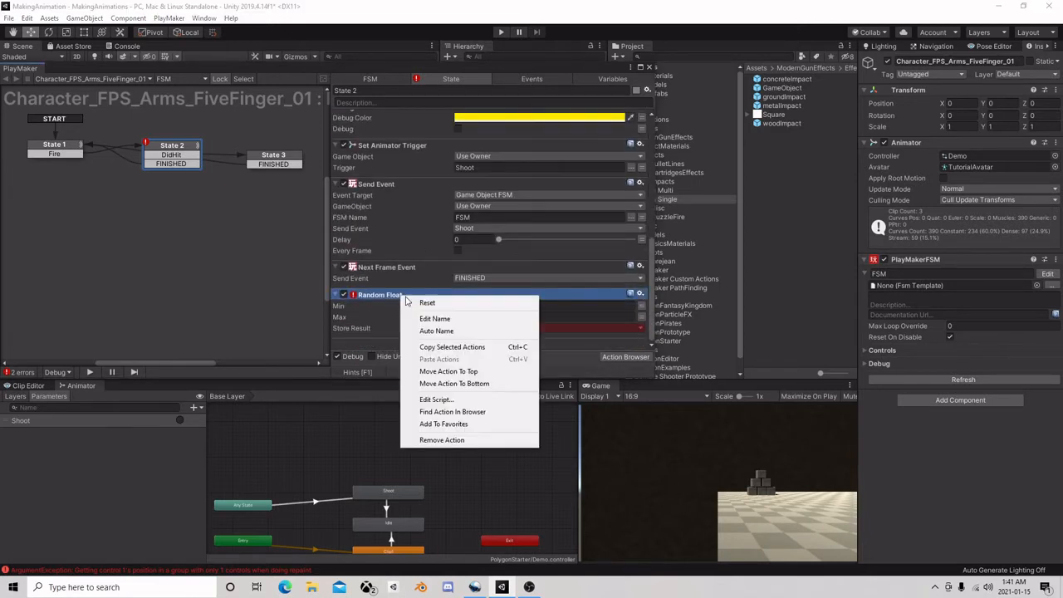
pyautogui.click(465, 384)
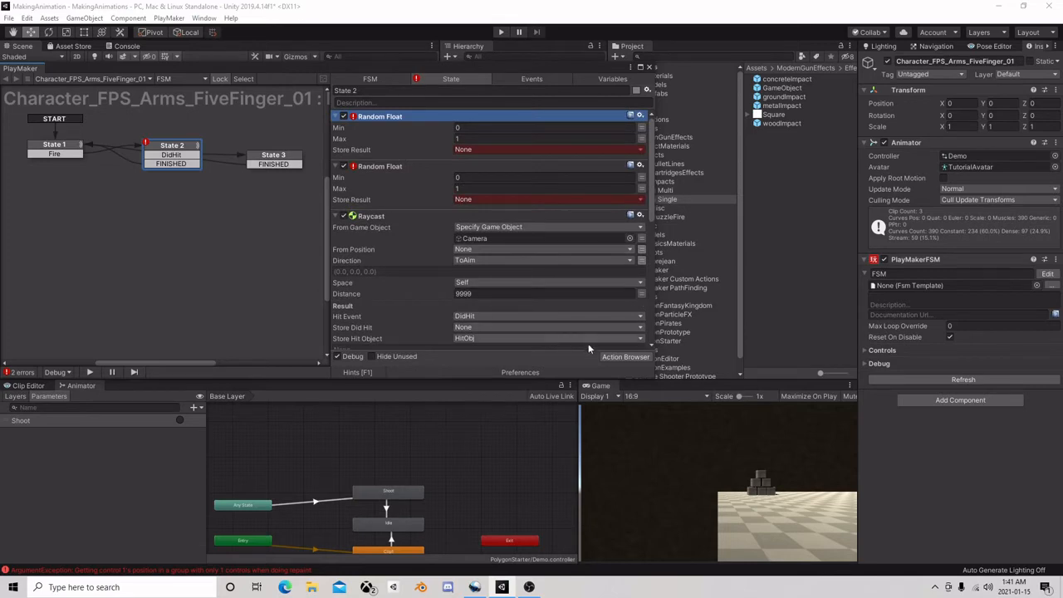
# Add a Set Vector3 XYZ action found with "set vect" and place it between the second Random Float and the Raycast
pyautogui.click(628, 356)
pyautogui.write('set vect')
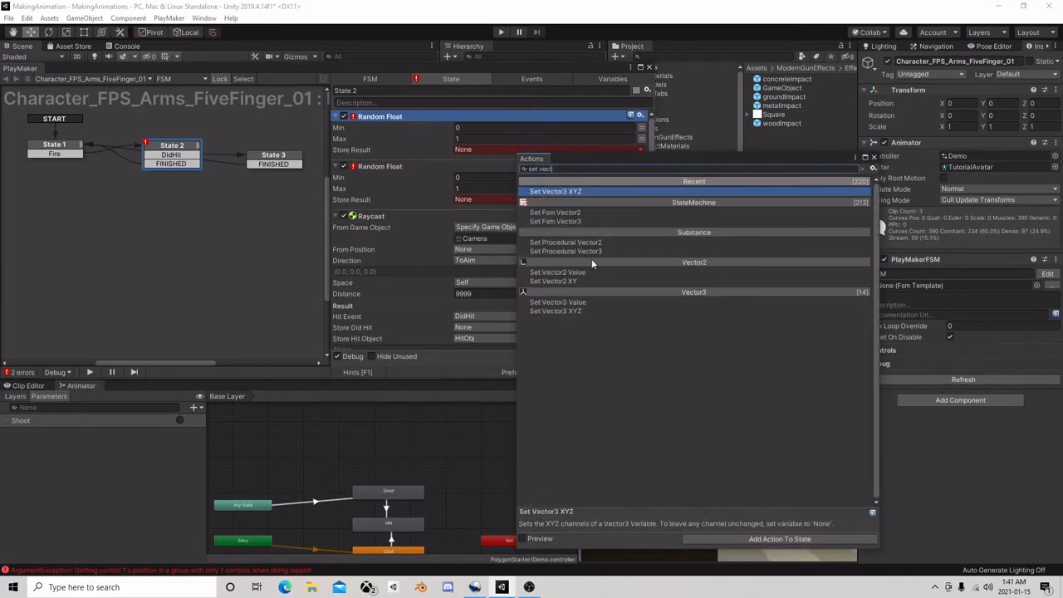
pyautogui.doubleClick(579, 192)
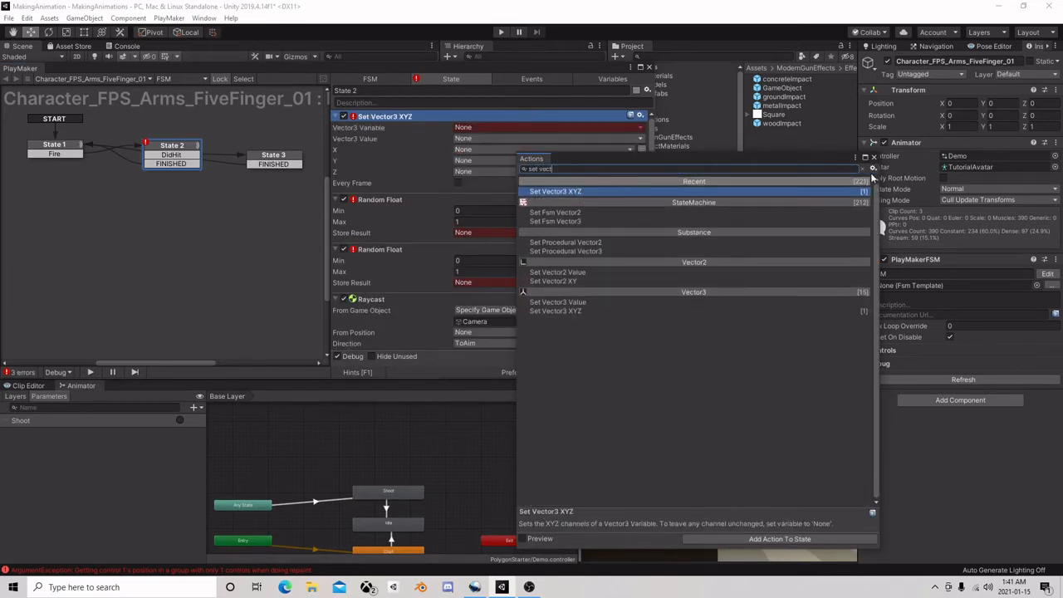
pyautogui.click(873, 157)
pyautogui.moveTo(425, 117); pyautogui.dragTo(397, 300)
pyautogui.click(355, 304)
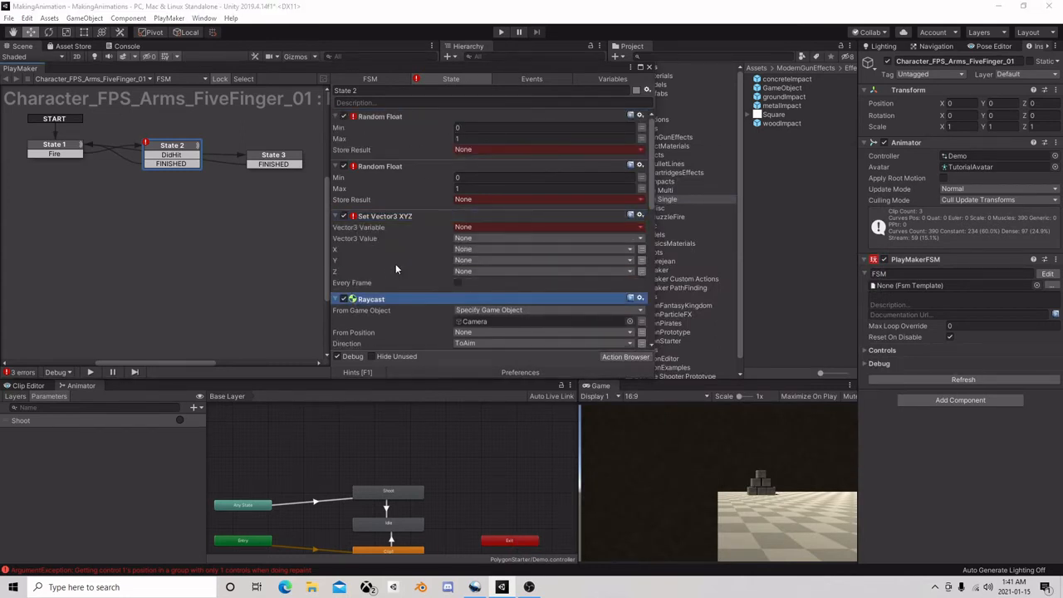
# Set the first Random Float's range from -0.1 to 0.1 and store its result in a new variable X
pyautogui.click(485, 127)
pyautogui.write('-0.1')
pyautogui.click(471, 141)
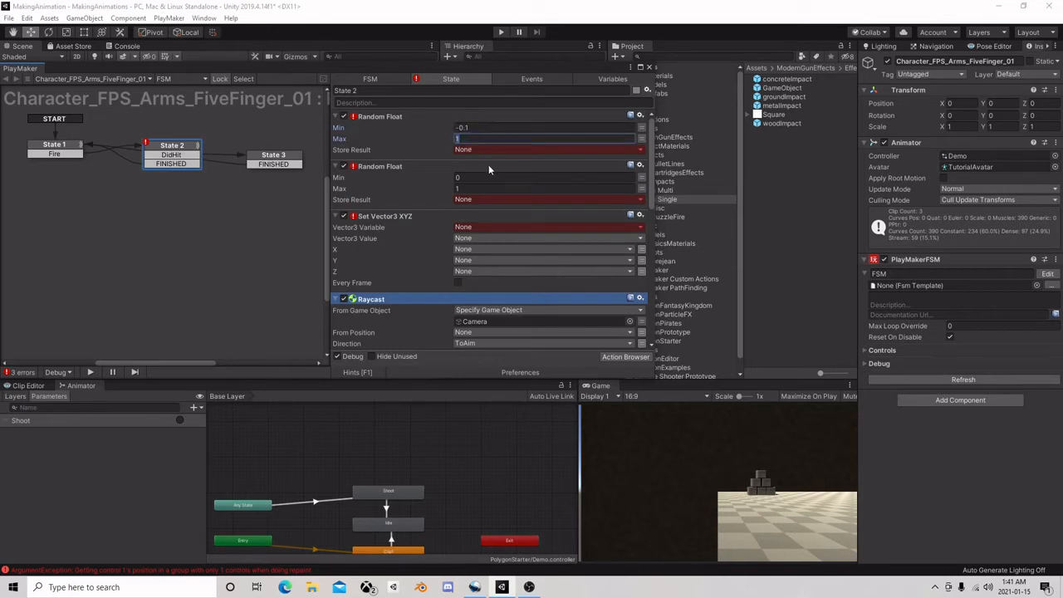
pyautogui.click(483, 140)
pyautogui.press('BackSpace')
pyautogui.write('0.1')
pyautogui.click(490, 150)
pyautogui.write('X')
pyautogui.press('Return')
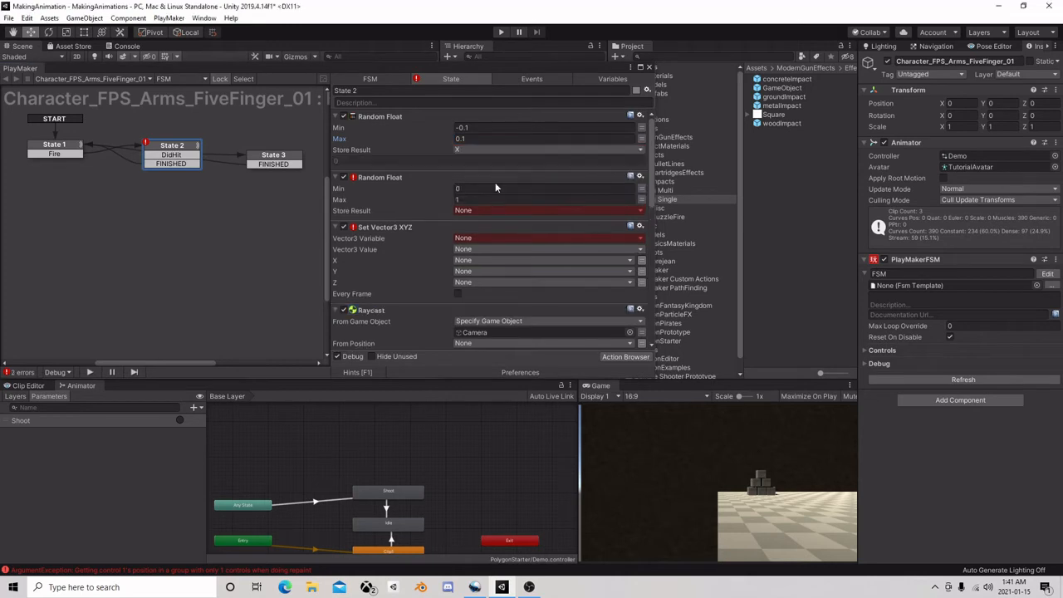
# Set the second Random Float's range from -0.1 to 0.1 and store its result in a new variable Y
pyautogui.click(478, 190)
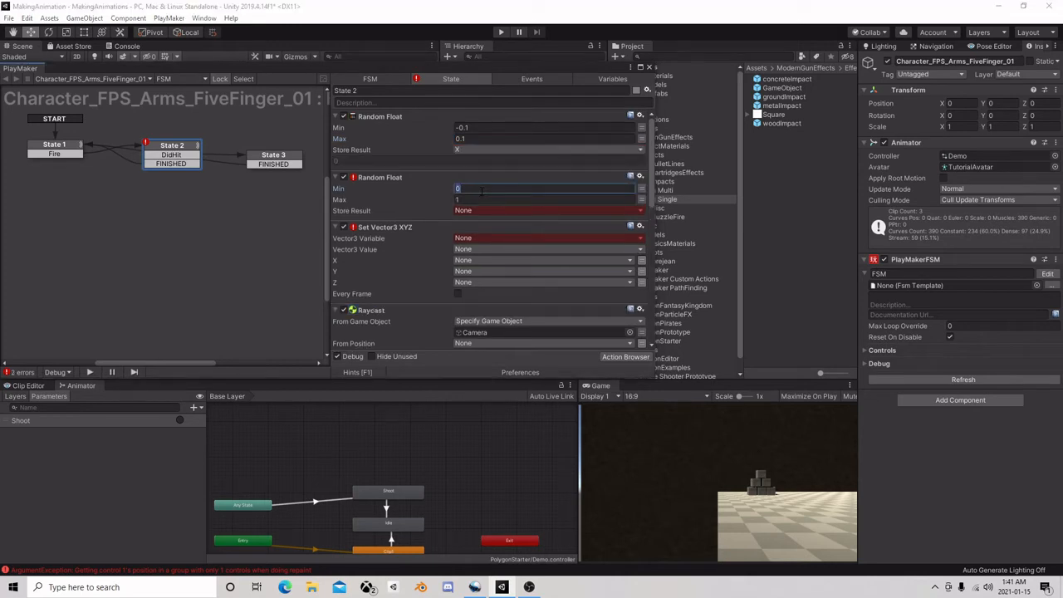
pyautogui.write('-0.1')
pyautogui.click(479, 200)
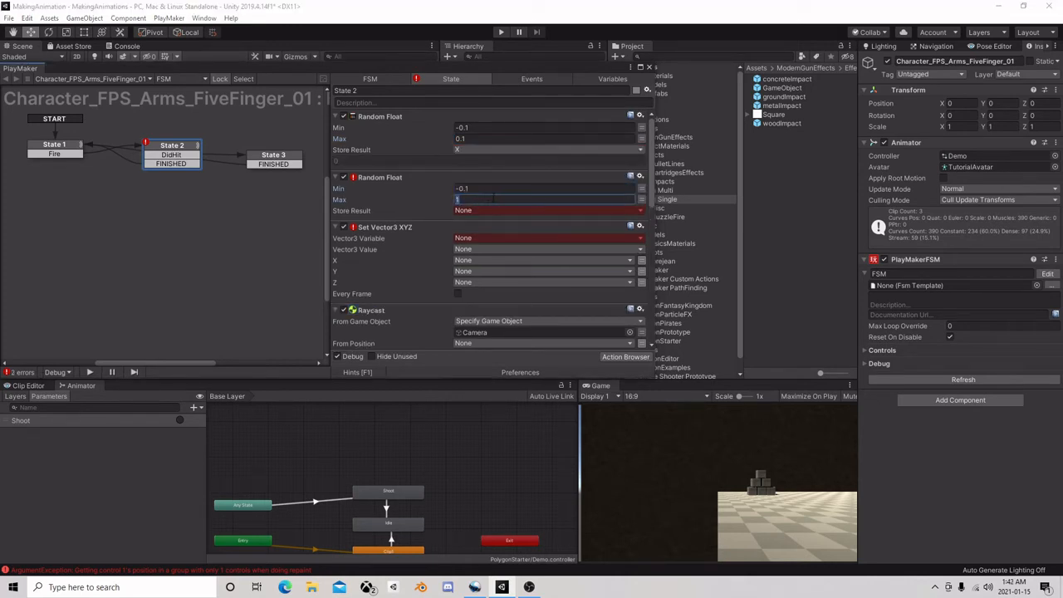
pyautogui.write('0.1')
pyautogui.click(484, 210)
pyautogui.click(497, 245)
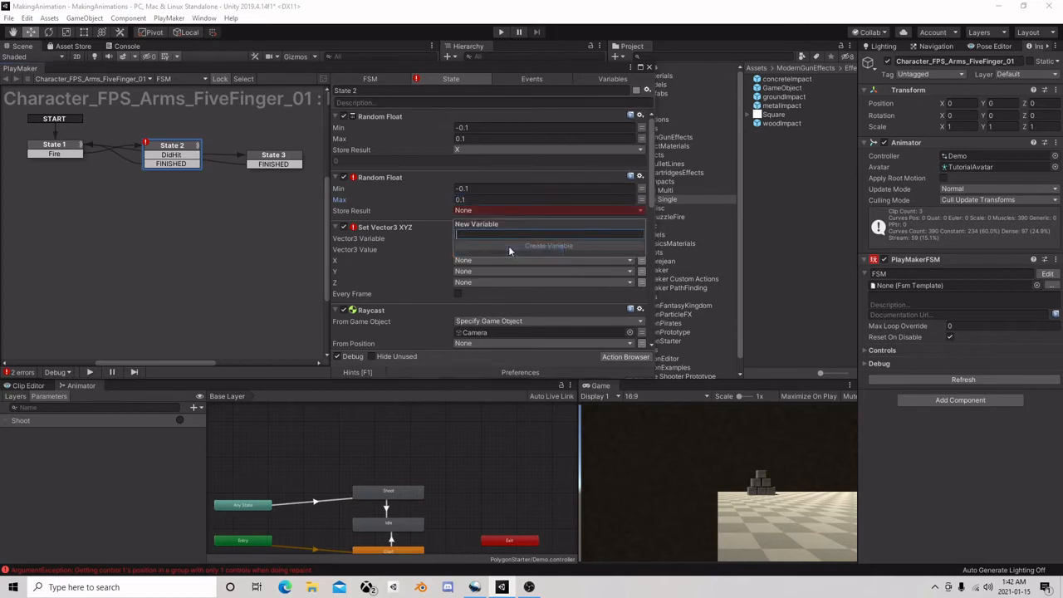
pyautogui.write('Y')
pyautogui.click(508, 246)
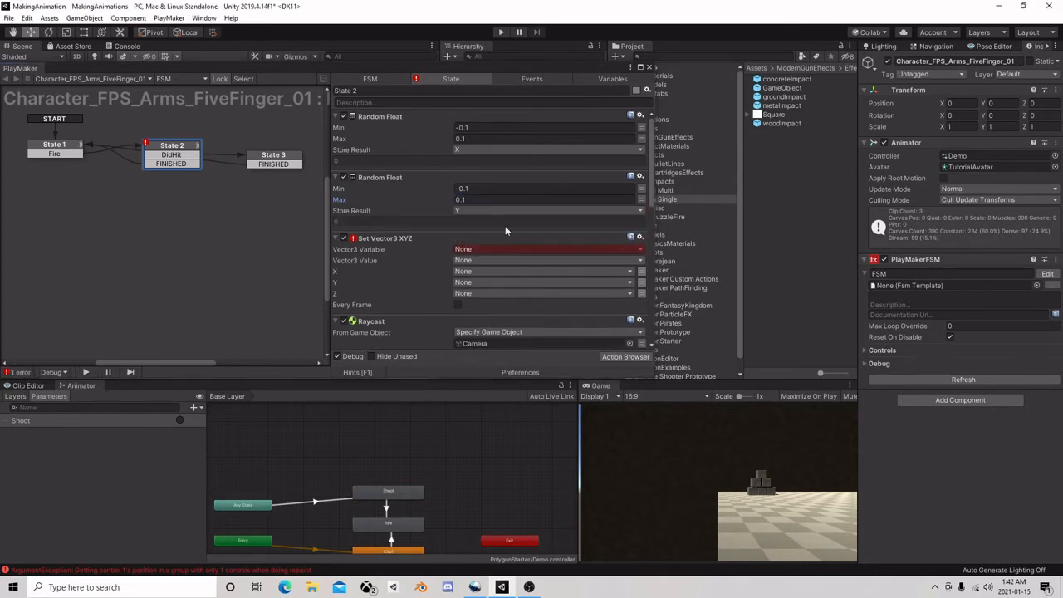
# Configure Set Vector3 XYZ to write variables X and Y and a Z of 1 into ToAim, and close the FSM editor
pyautogui.click(490, 252)
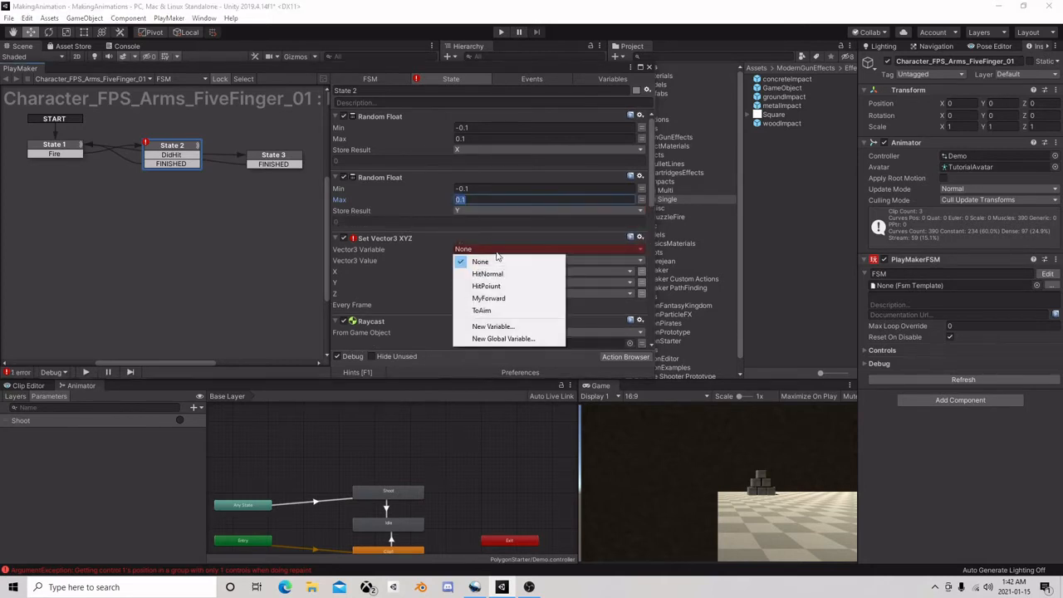
pyautogui.click(485, 296)
pyautogui.scroll(-1, 512, 264)
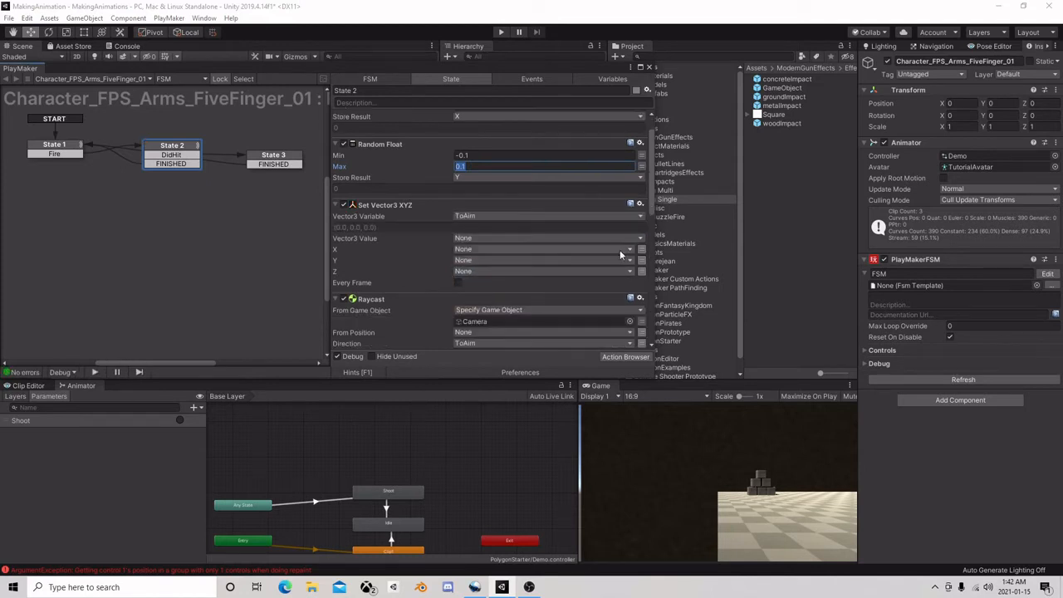
pyautogui.click(619, 249)
pyautogui.click(508, 274)
pyautogui.click(470, 272)
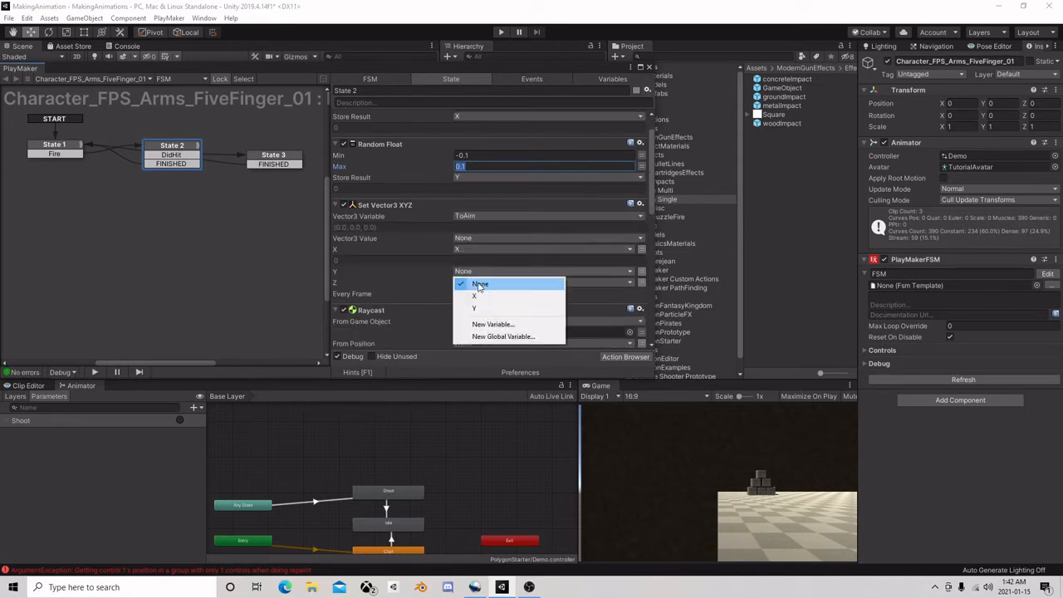
pyautogui.click(474, 308)
pyautogui.click(623, 294)
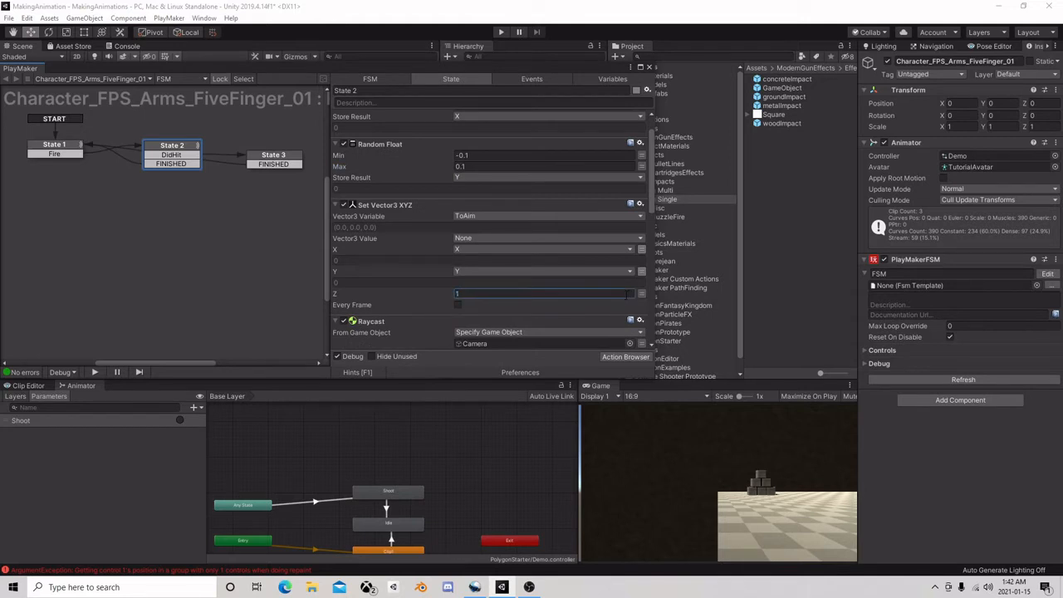
pyautogui.scroll(-2, 533, 240)
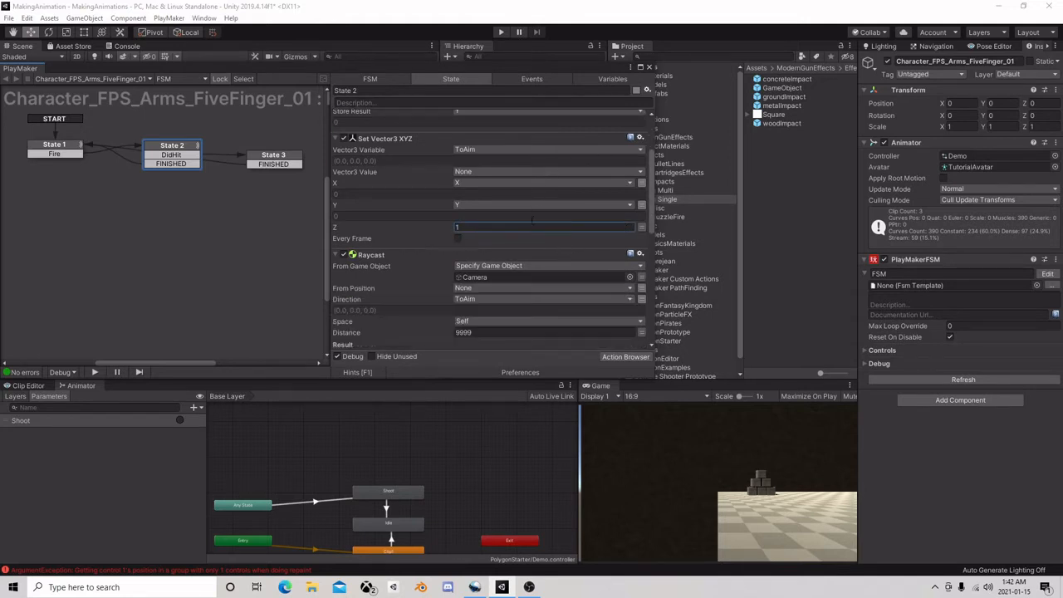
pyautogui.scroll(-3, 504, 226)
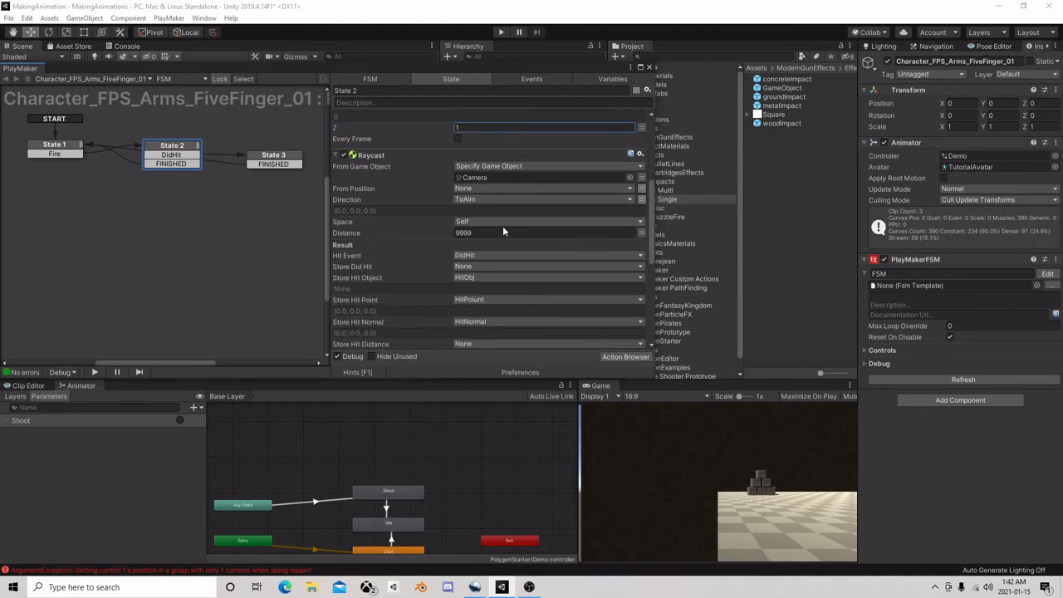
pyautogui.click(651, 69)
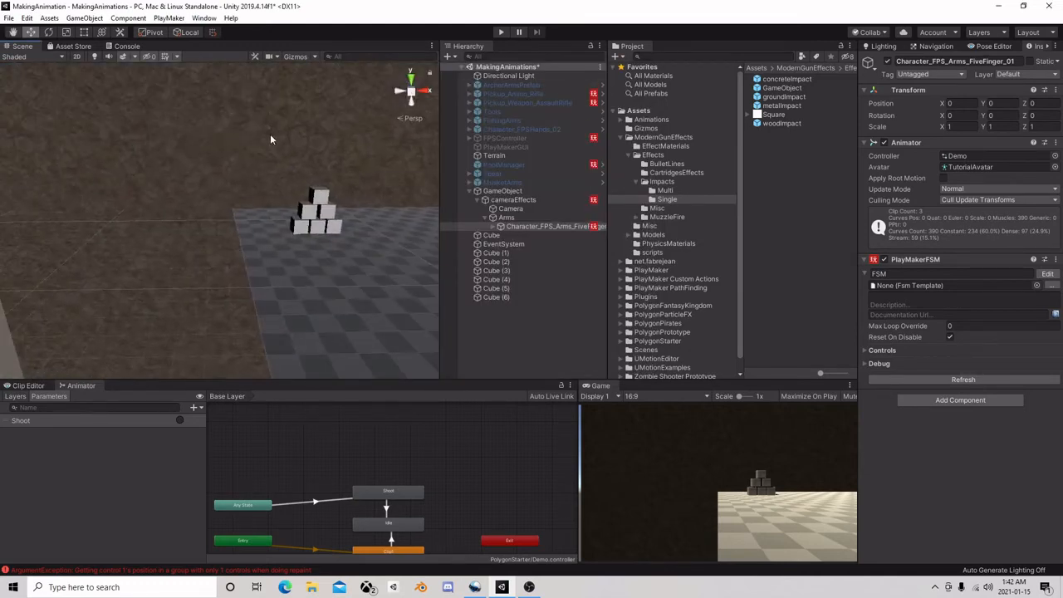
# Try several materials on the large wall Cube and assign it WoodMaterial
pyautogui.click(354, 140)
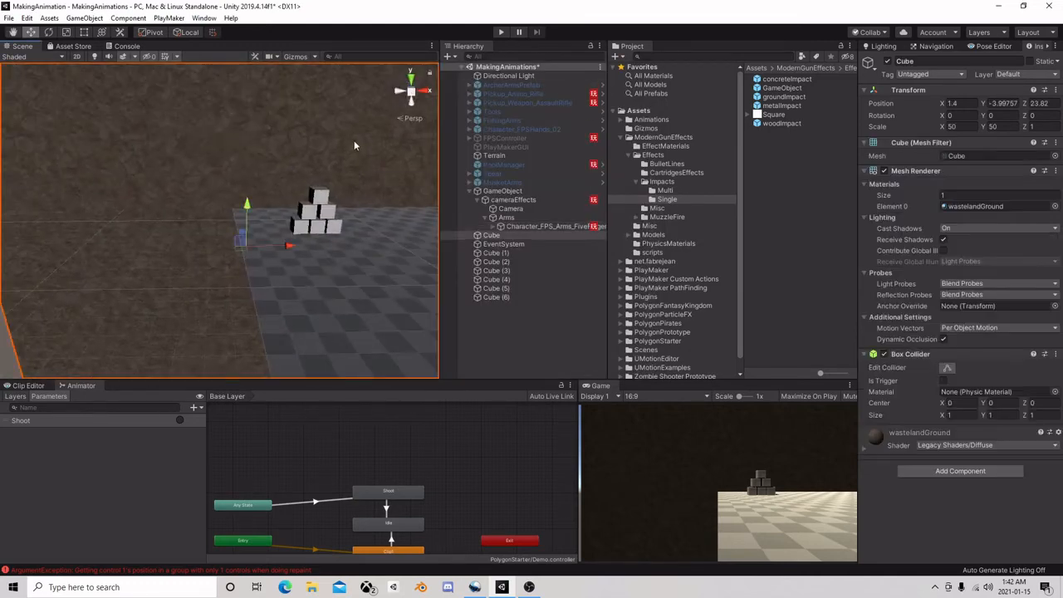
pyautogui.click(1053, 206)
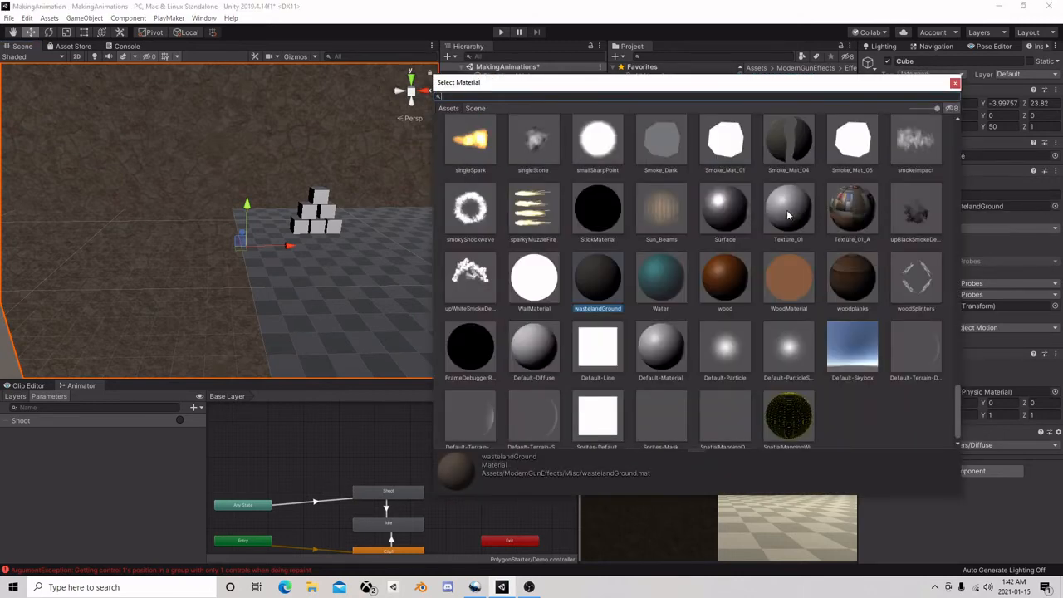
pyautogui.click(788, 212)
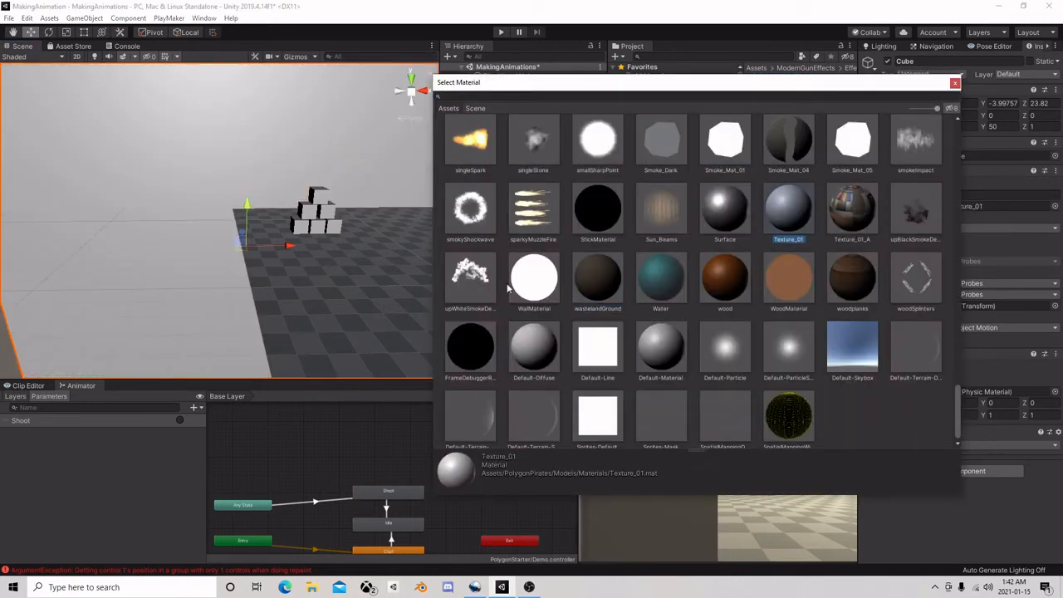
pyautogui.click(479, 276)
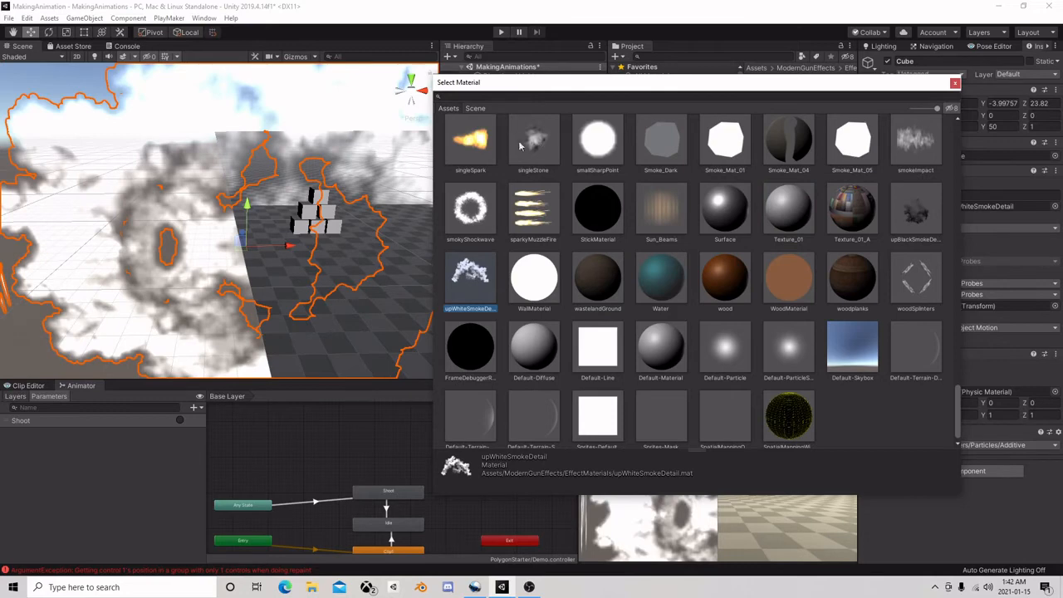
pyautogui.click(596, 141)
pyautogui.click(719, 150)
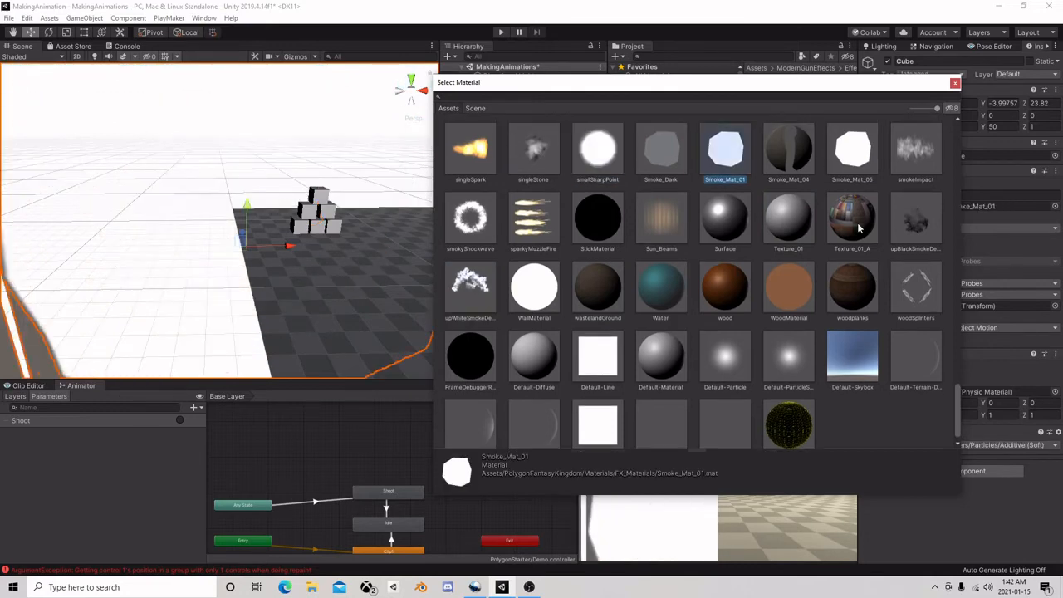
pyautogui.click(798, 297)
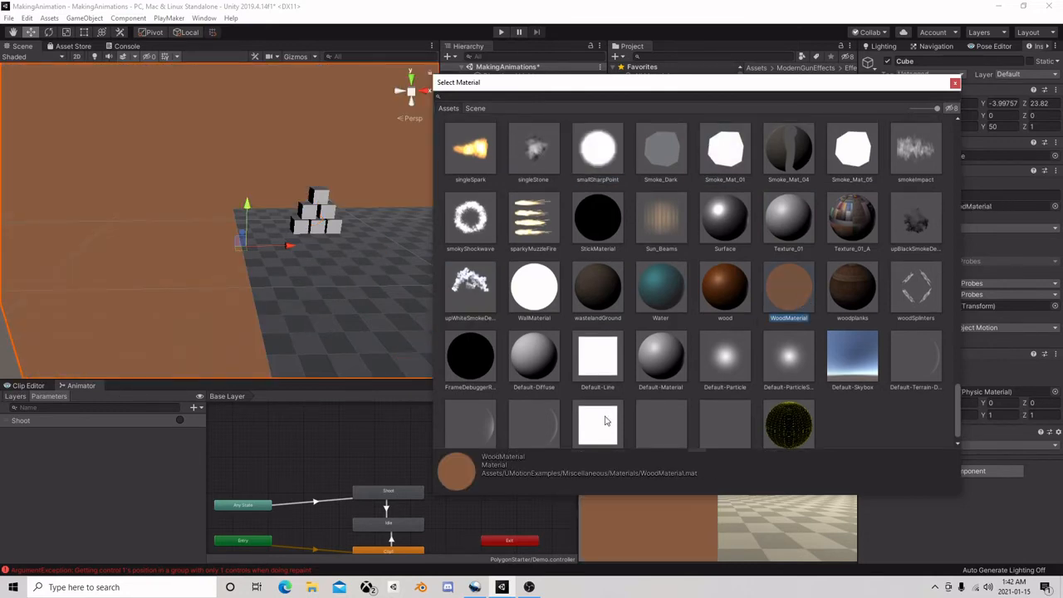
pyautogui.scroll(-1, 757, 353)
pyautogui.click(953, 84)
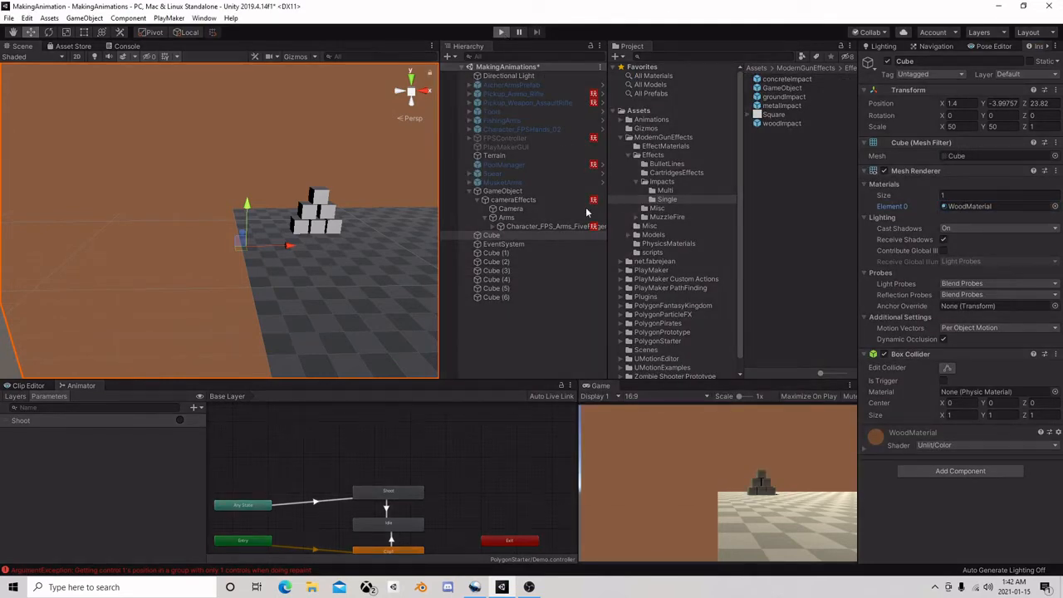
# Run the scene and fire test shots, pause, and examine the first GameObject(Clone) against the wall in the Scene view
pyautogui.hotkey('ctrl', 'p')
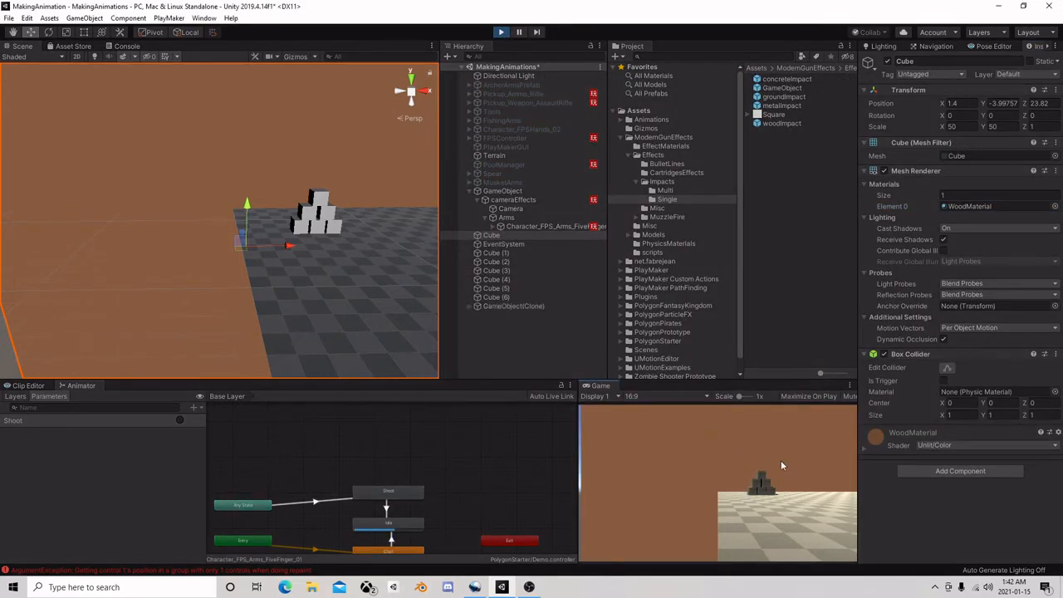
pyautogui.click(519, 32)
pyautogui.doubleClick(498, 306)
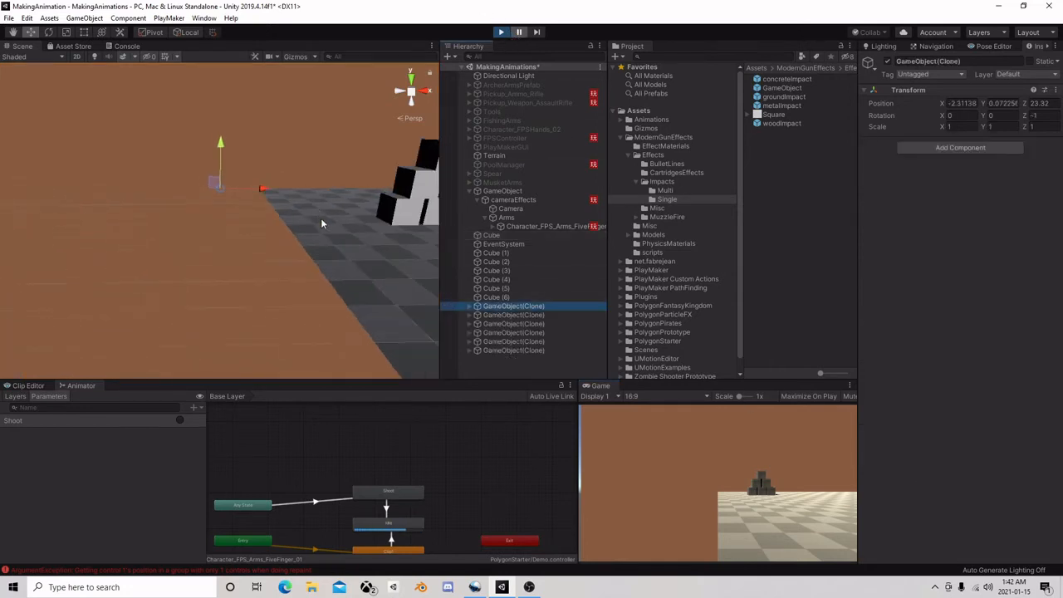
pyautogui.moveTo(308, 201); pyautogui.dragTo(349, 180, button='middle')
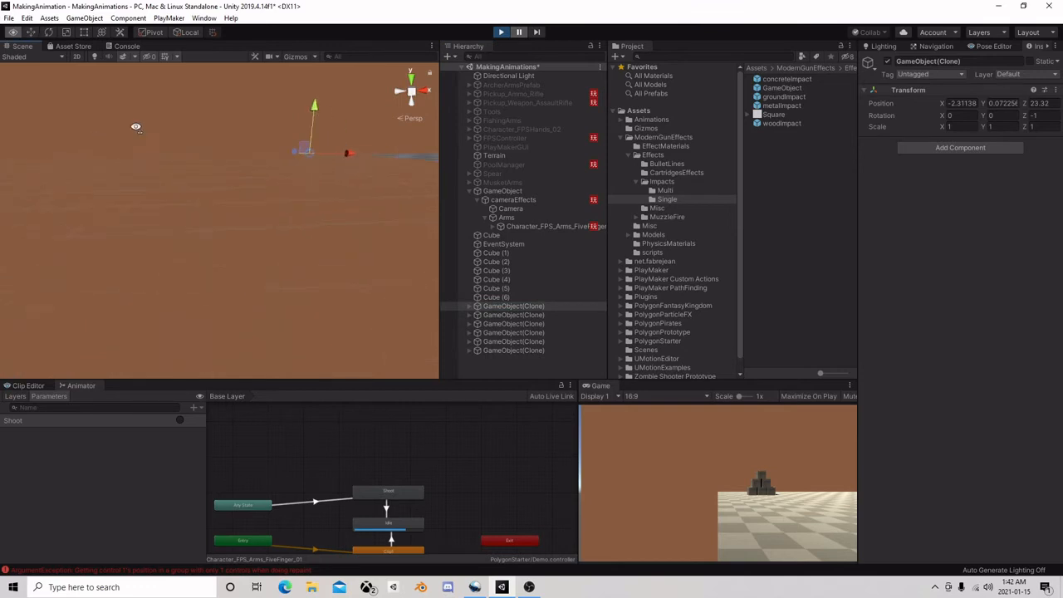
pyautogui.moveTo(135, 126)
pyautogui.mouseDown(button='right')
pyautogui.moveTo(69, 167)
pyautogui.moveTo(197, 219)
pyautogui.moveTo(260, 227)
pyautogui.moveTo(244, 257)
pyautogui.moveTo(228, 221)
pyautogui.moveTo(247, 231)
pyautogui.moveTo(251, 208)
pyautogui.moveTo(254, 220)
pyautogui.mouseUp(button='right')
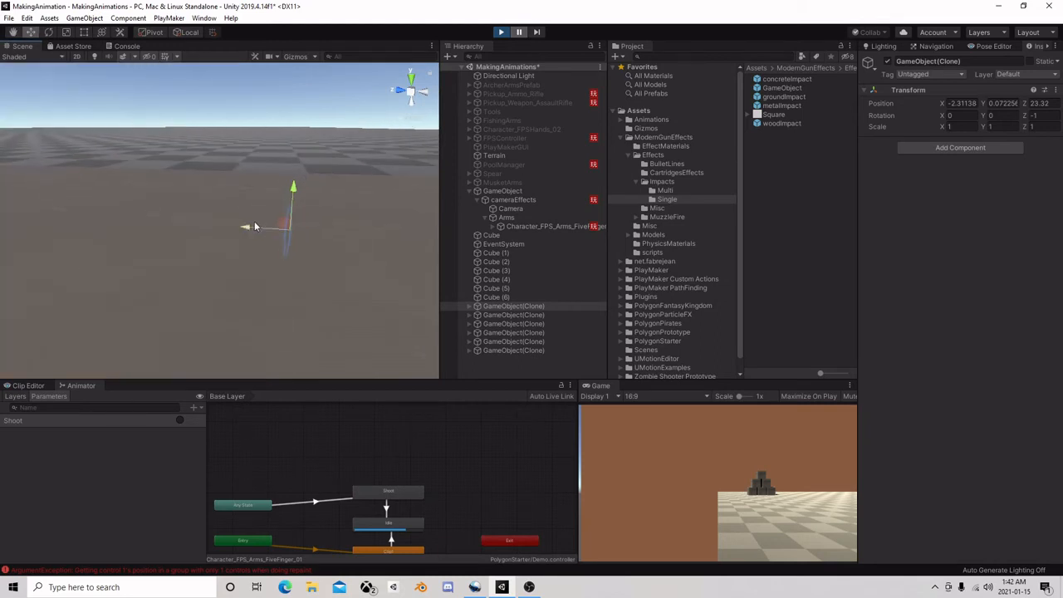
# Shift the first GameObject(Clone) along Z to 23.165, away from the wall, and examine its impact hole up close
pyautogui.moveTo(254, 232); pyautogui.dragTo(356, 223)
pyautogui.press('f')
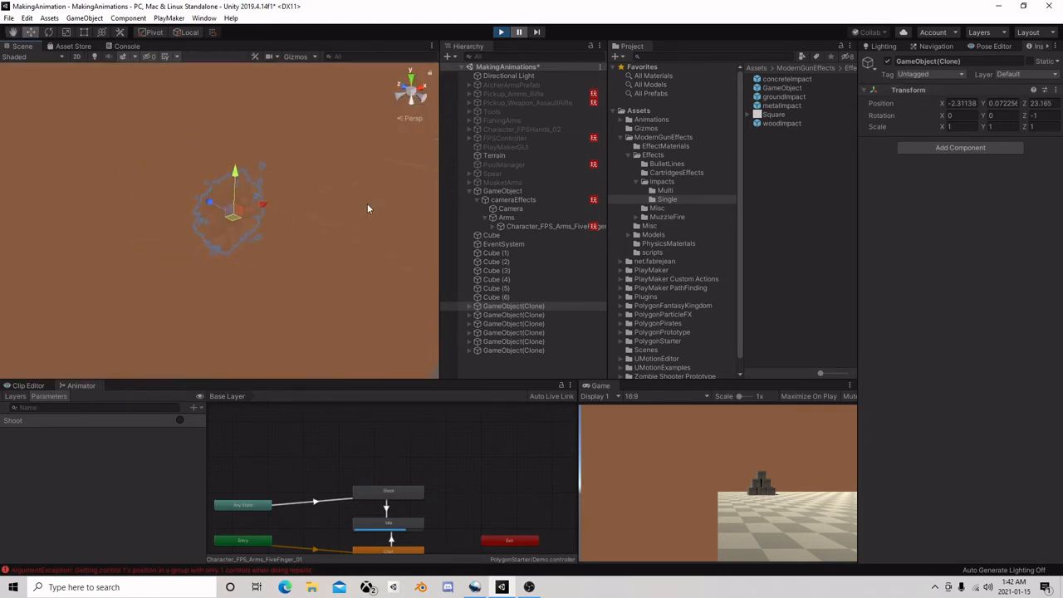
pyautogui.moveTo(367, 208)
pyautogui.mouseDown(button='right')
pyautogui.moveTo(317, 196)
pyautogui.moveTo(218, 216)
pyautogui.moveTo(211, 128)
pyautogui.mouseUp(button='right')
pyautogui.click(211, 128)
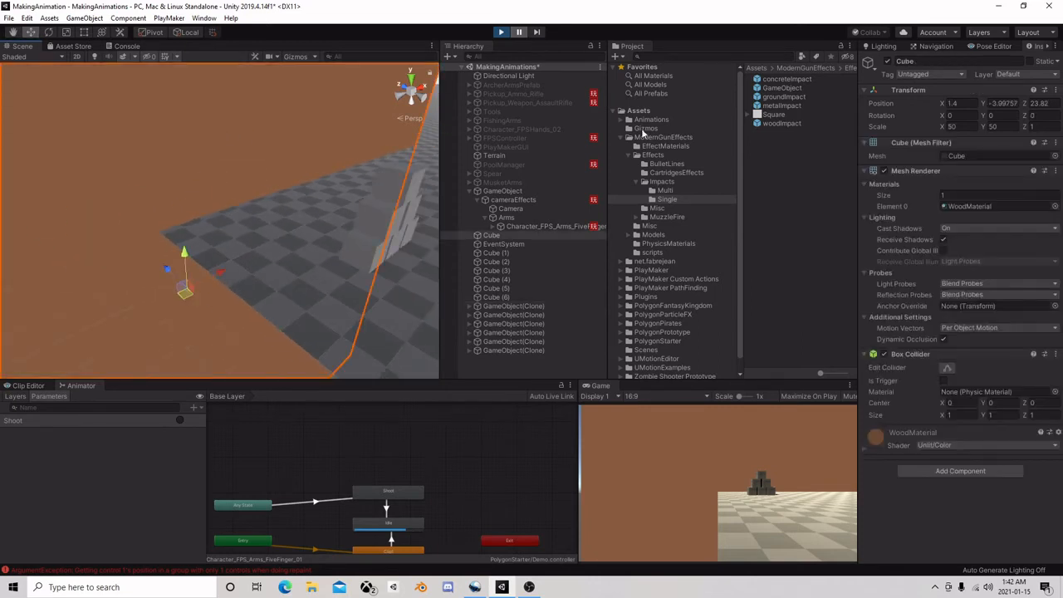
# Resume play and fire more test shots, examine the wall and cube stack in the Scene view, and stop the scene
pyautogui.click(523, 32)
pyautogui.click(706, 450)
pyautogui.click(705, 450)
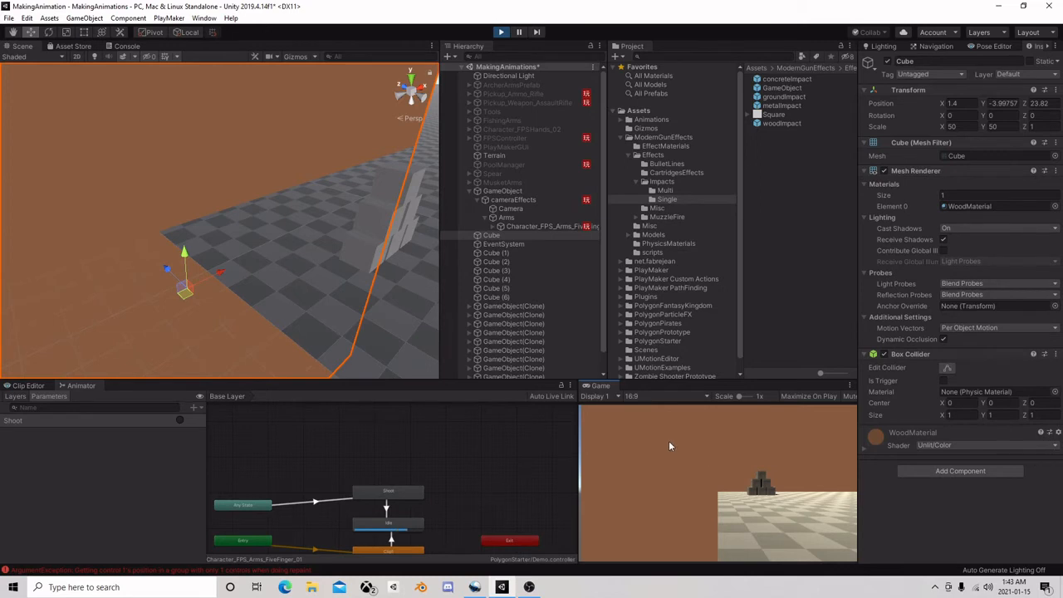
pyautogui.moveTo(332, 249); pyautogui.dragTo(423, 315, button='right')
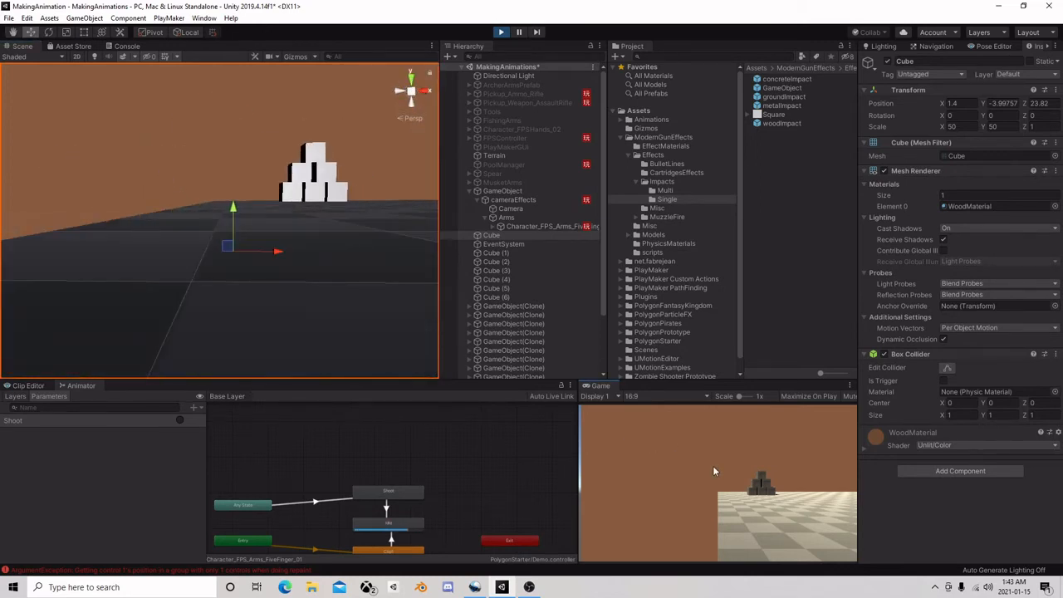
pyautogui.click(519, 33)
pyautogui.click(501, 33)
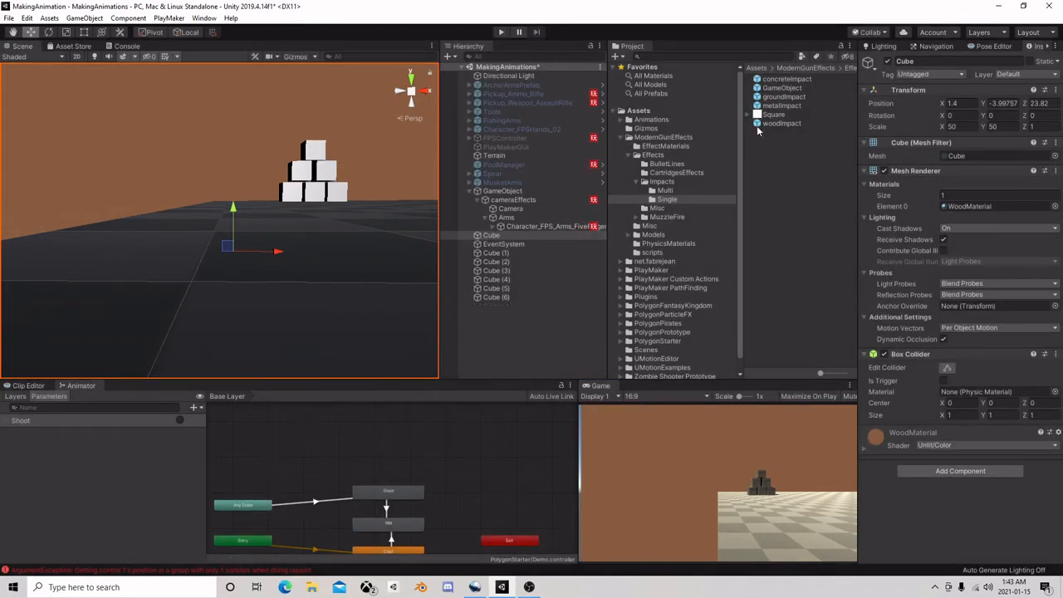
# Open the GameObject impact prefab, shift its concreteImpact child along Z to 0.005, and return to the scene
pyautogui.click(788, 88)
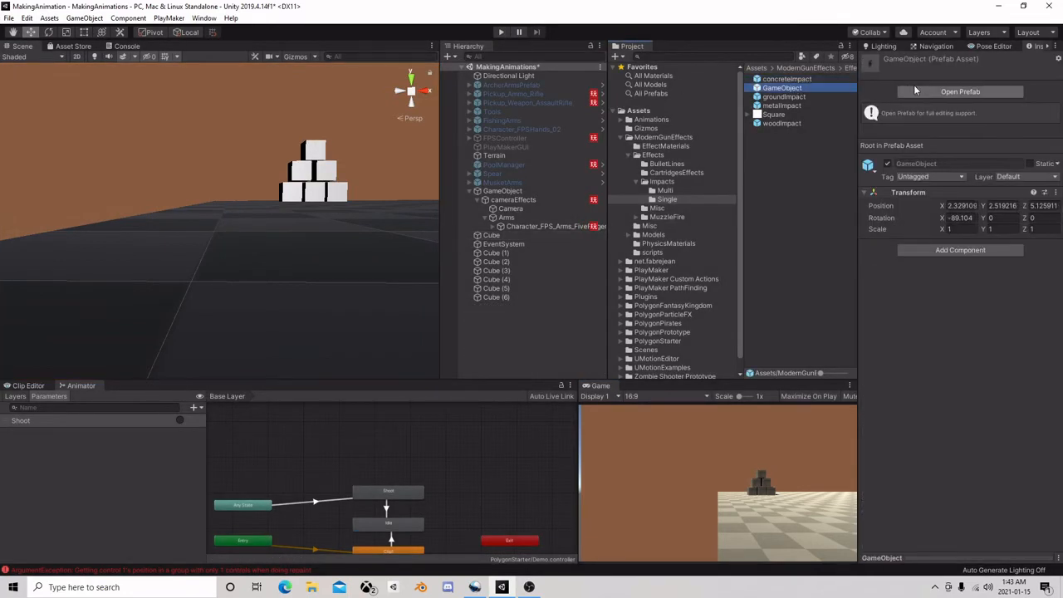
pyautogui.click(960, 92)
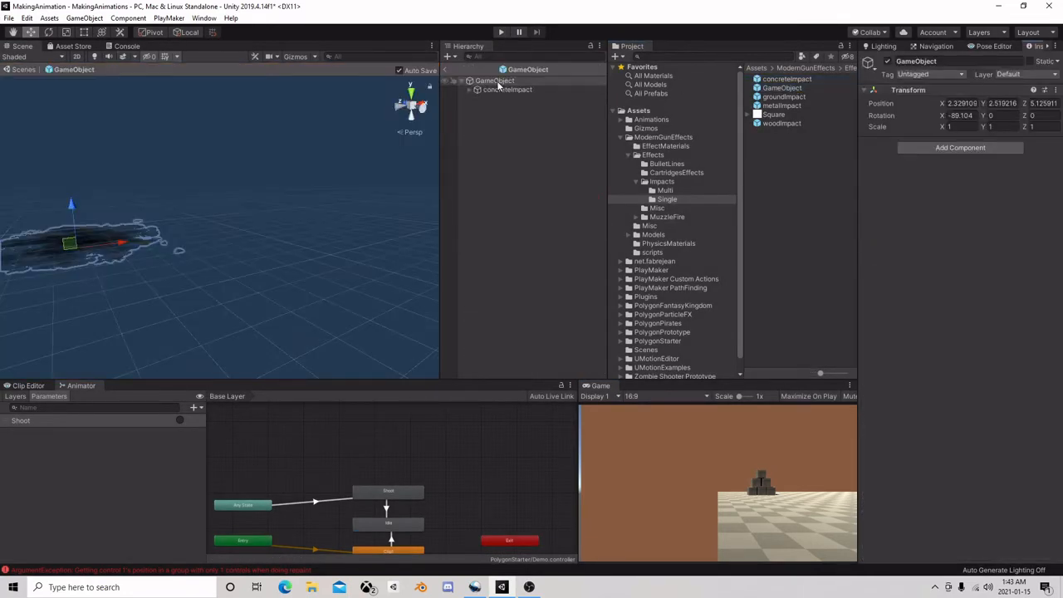
pyautogui.click(498, 88)
pyautogui.click(495, 80)
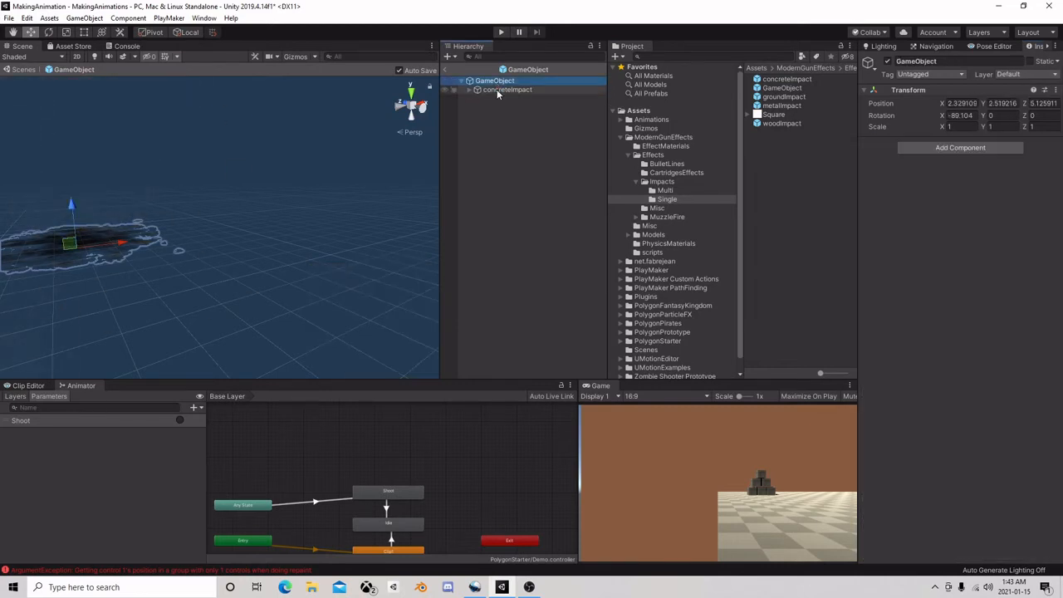
pyautogui.click(496, 89)
pyautogui.click(374, 282)
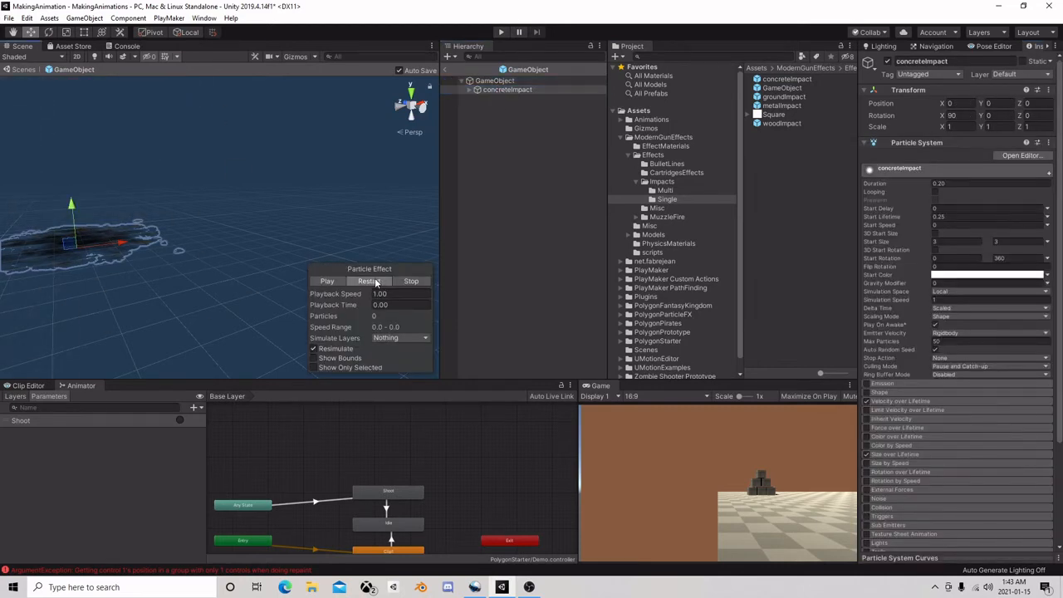
pyautogui.moveTo(75, 202); pyautogui.dragTo(76, 201)
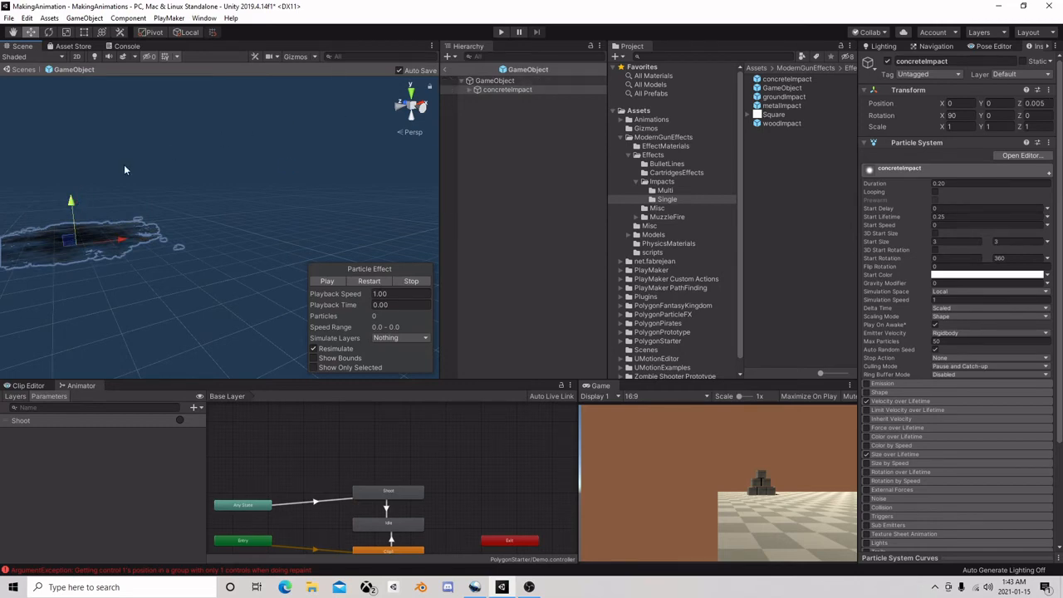
pyautogui.click(457, 81)
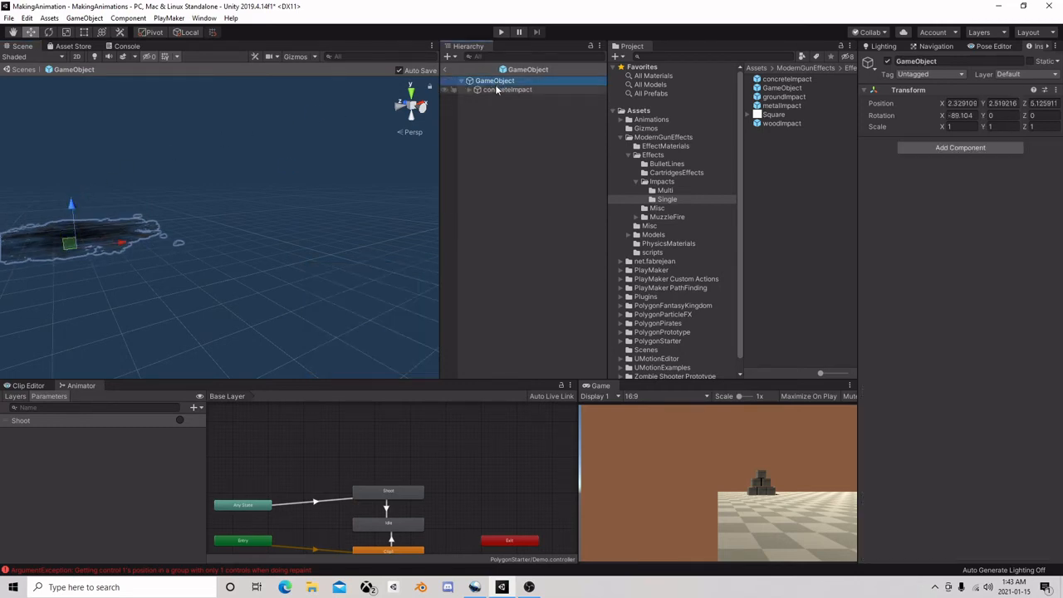
pyautogui.click(447, 70)
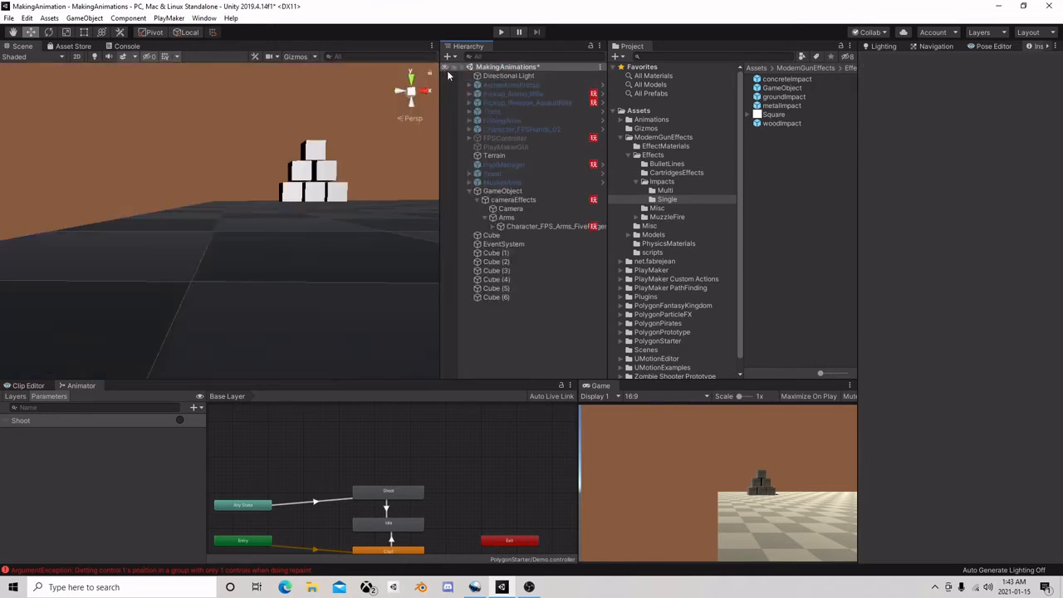
# Run the scene and fire test shots, pause, check the spawned GameObject(Clone) objects against the wall, and stop the scene
pyautogui.click(501, 32)
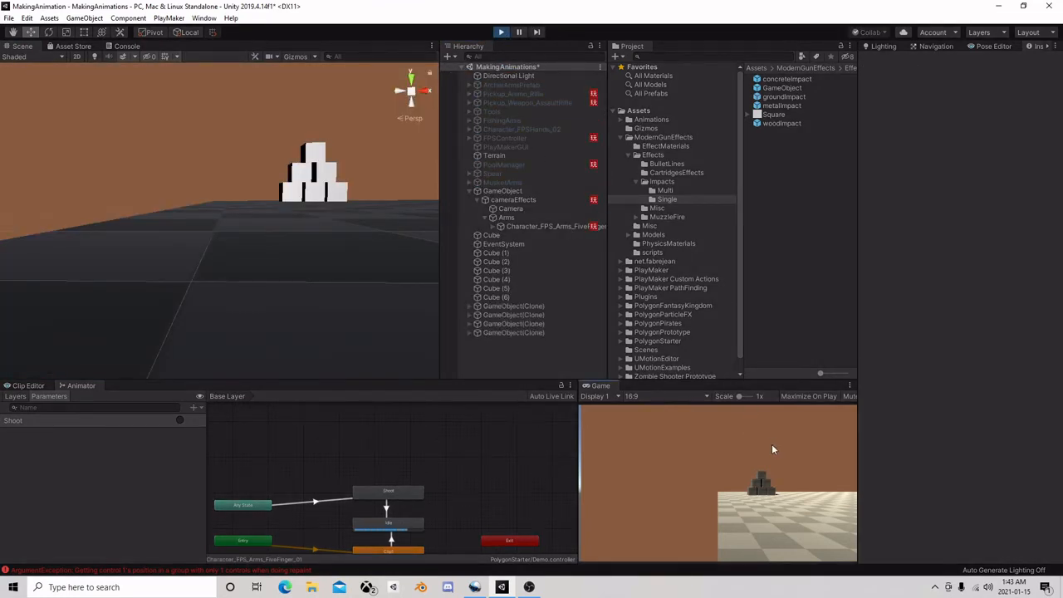
pyautogui.click(518, 332)
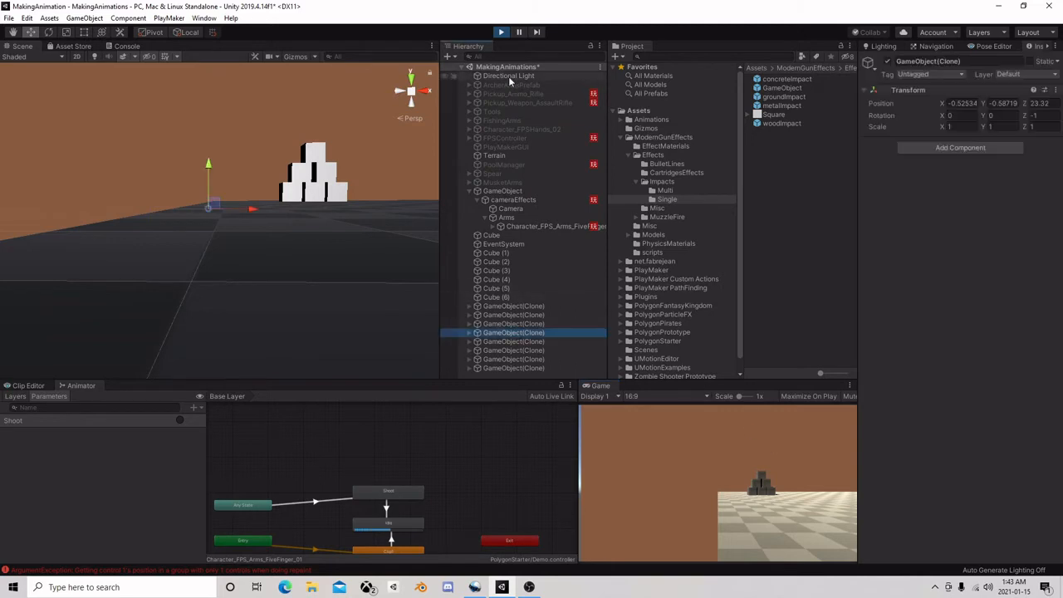
pyautogui.click(519, 33)
pyautogui.moveTo(271, 174); pyautogui.dragTo(294, 193, button='middle')
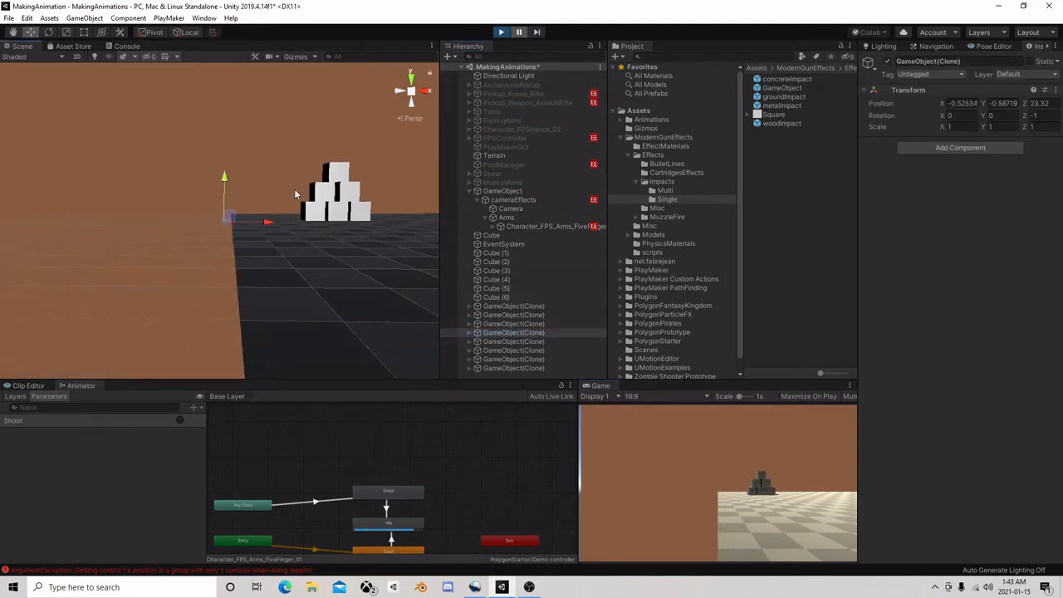
pyautogui.click(500, 349)
pyautogui.click(500, 332)
pyautogui.click(501, 305)
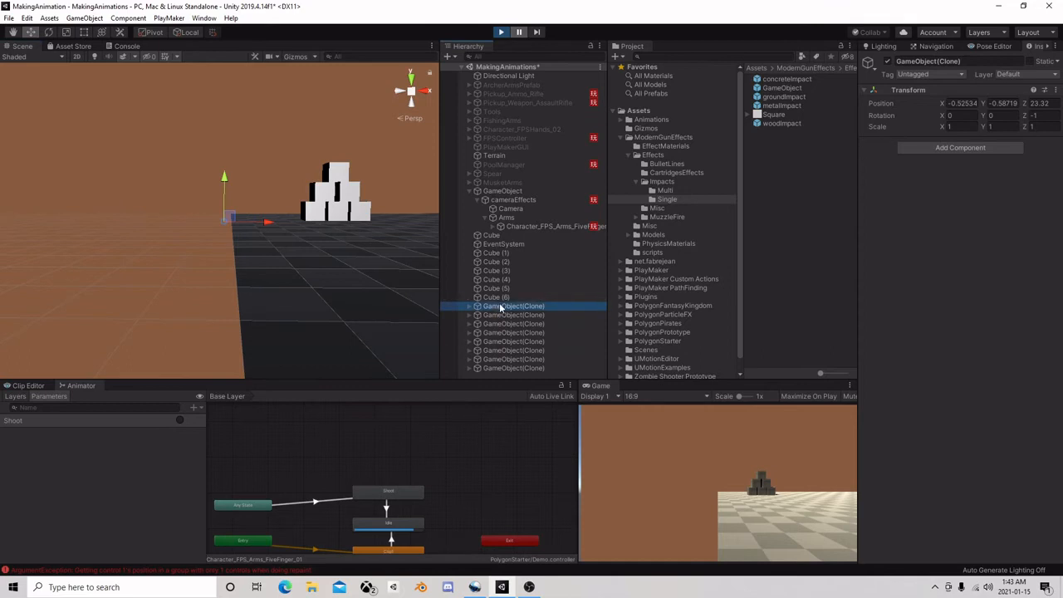
pyautogui.press('Down')
pyautogui.press('Down')
pyautogui.press('Down')
pyautogui.press('Down')
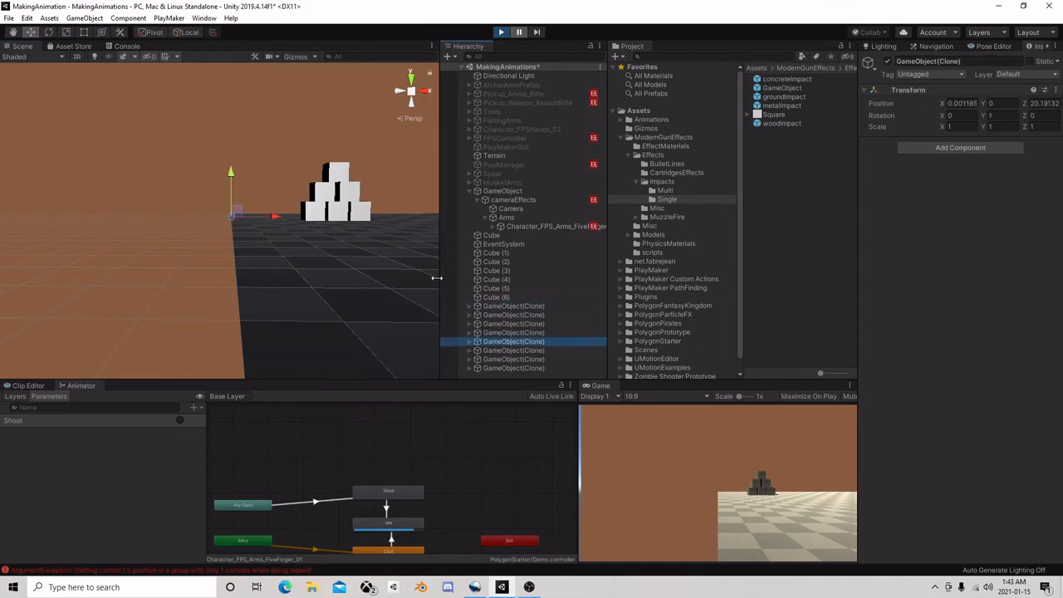
pyautogui.click(501, 33)
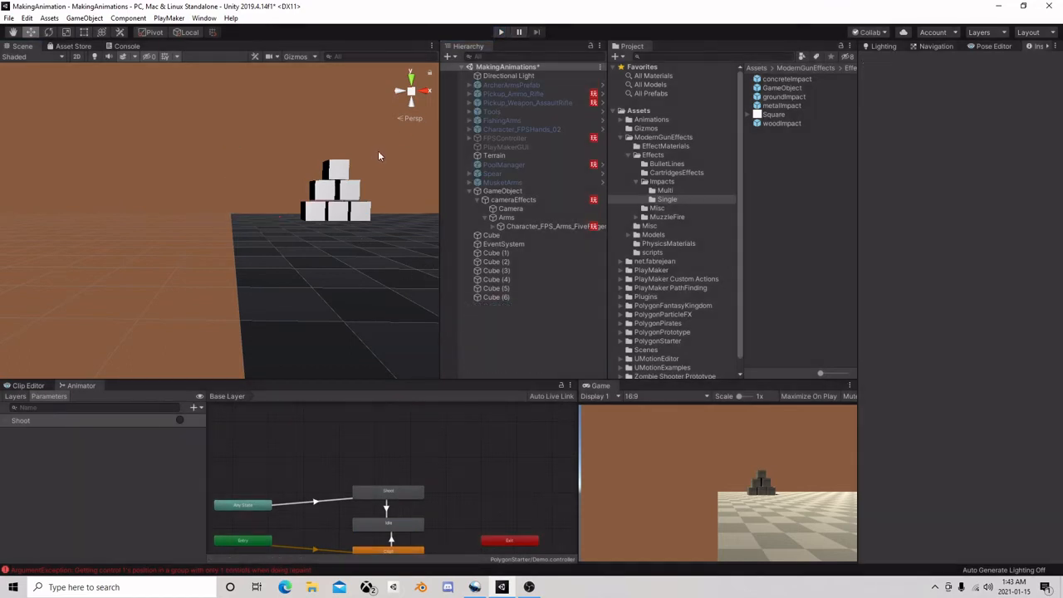
# Try Texture_01 on the large wall Cube and assign it Default-Material
pyautogui.click(1054, 155)
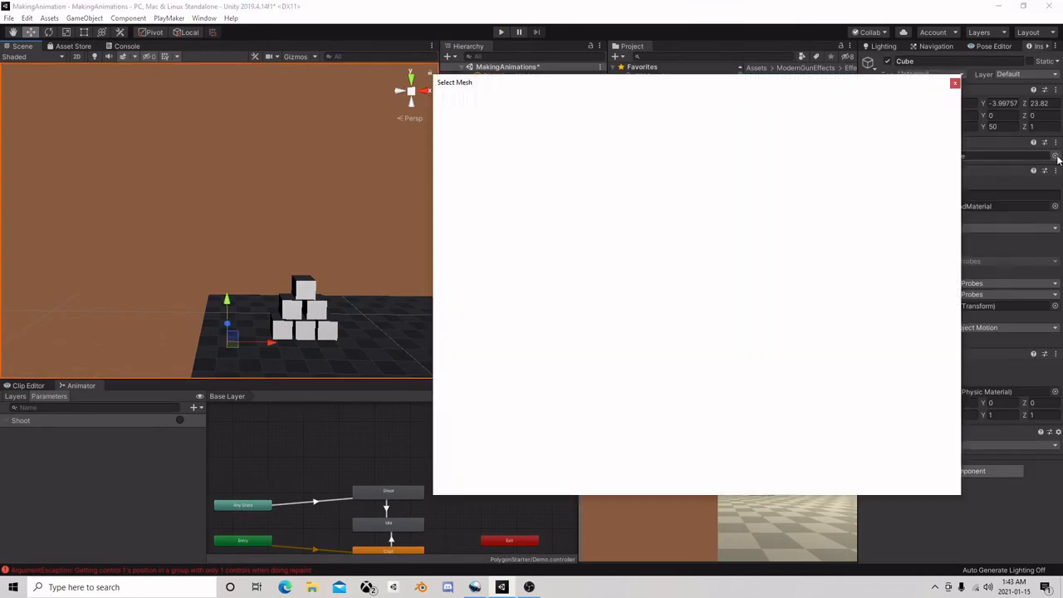
pyautogui.click(954, 83)
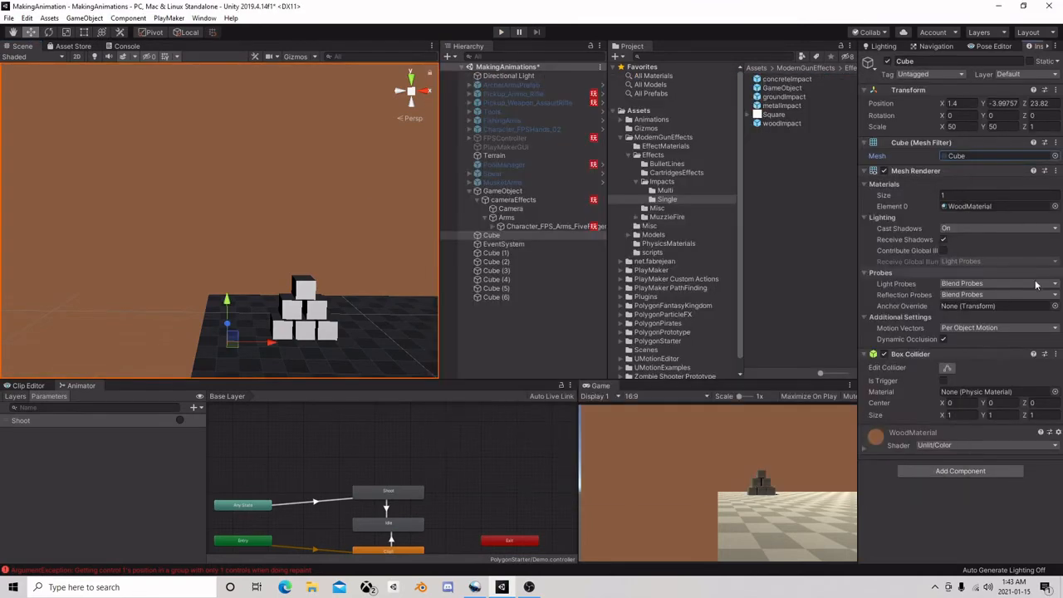
pyautogui.click(1054, 206)
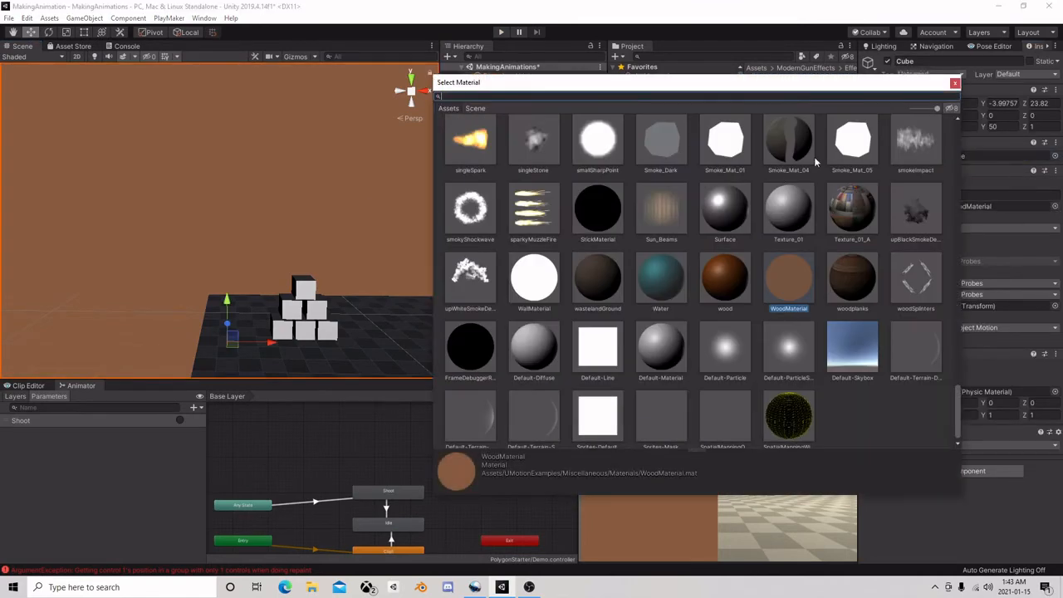
pyautogui.click(789, 212)
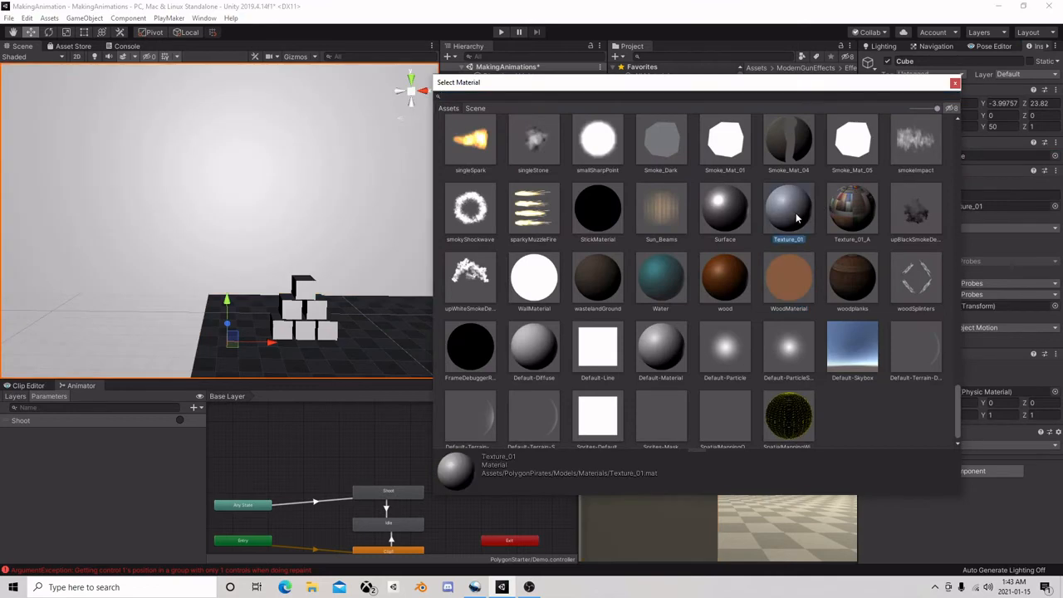
pyautogui.click(662, 347)
pyautogui.click(955, 83)
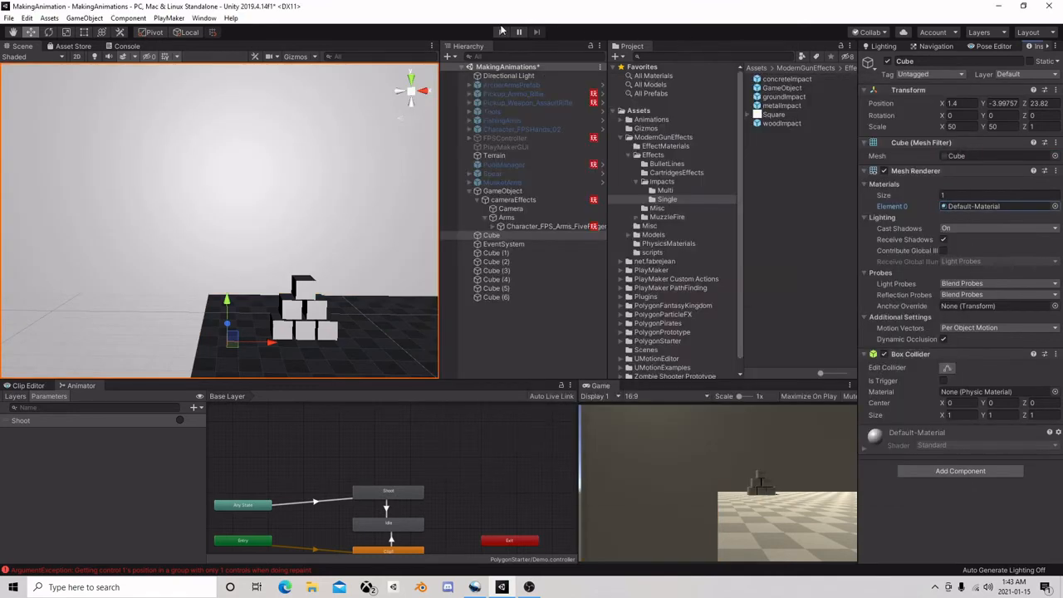
# Run the scene and fire test shots, pause, and examine the first GameObject(Clone) on the wall in the Scene view
pyautogui.click(500, 32)
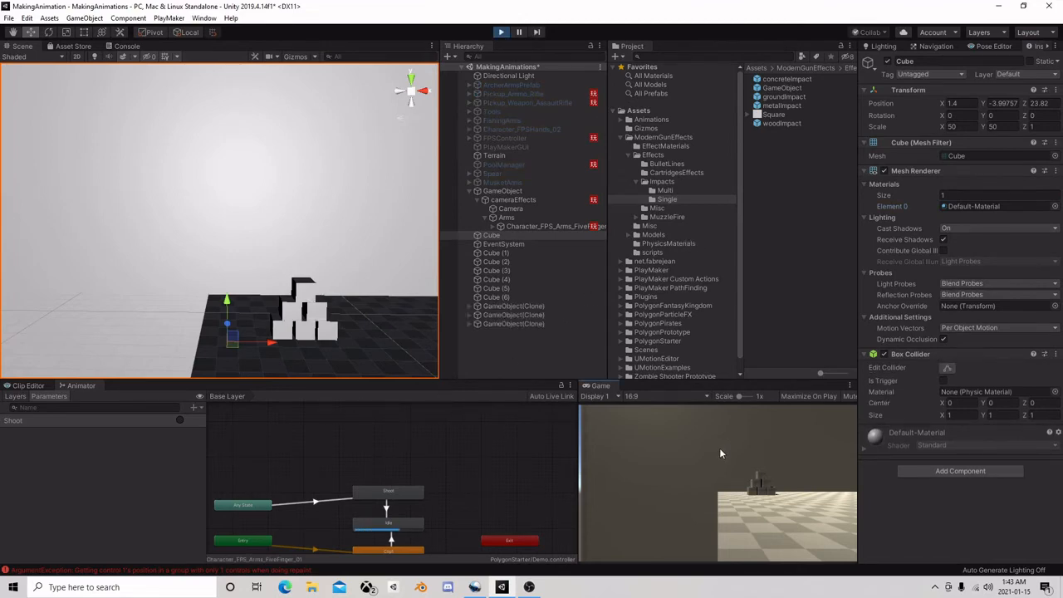
pyautogui.keyDown('alt'); pyautogui.moveTo(158, 200); pyautogui.dragTo(252, 255); pyautogui.keyUp('alt')
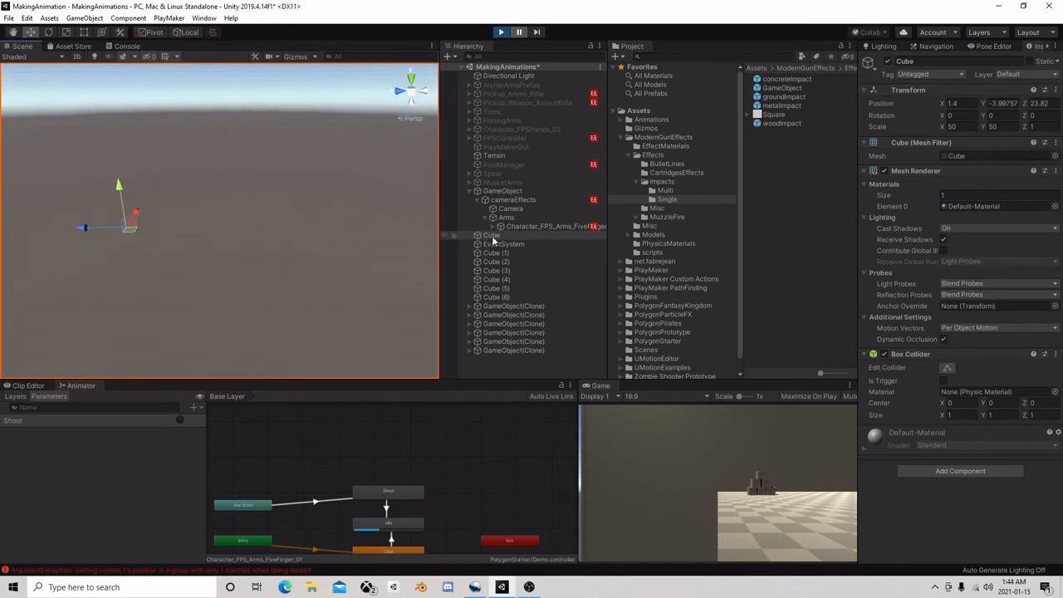
pyautogui.click(505, 306)
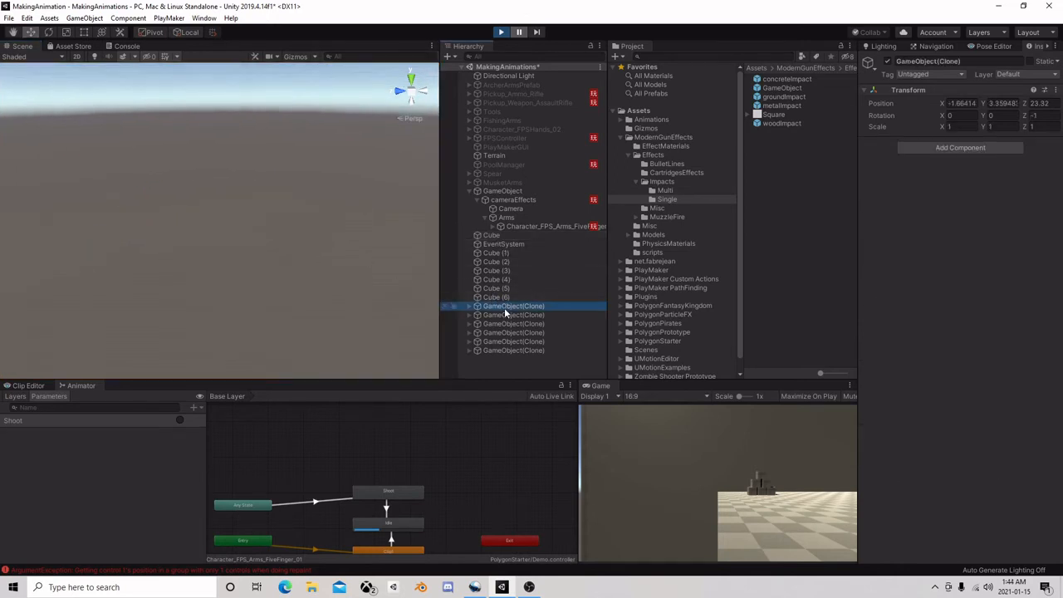
pyautogui.doubleClick(506, 310)
pyautogui.scroll(-4, 268, 195)
pyautogui.moveTo(268, 195)
pyautogui.mouseDown(button='middle')
pyautogui.moveTo(147, 219)
pyautogui.moveTo(204, 237)
pyautogui.mouseUp(button='middle')
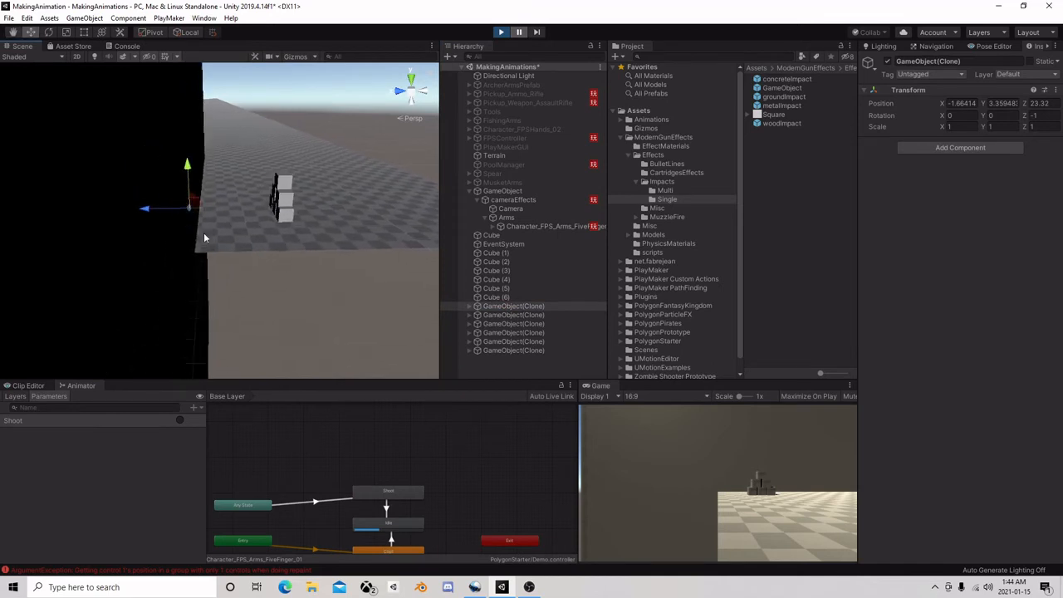
pyautogui.keyDown('alt'); pyautogui.moveTo(204, 238); pyautogui.dragTo(214, 203); pyautogui.keyUp('alt')
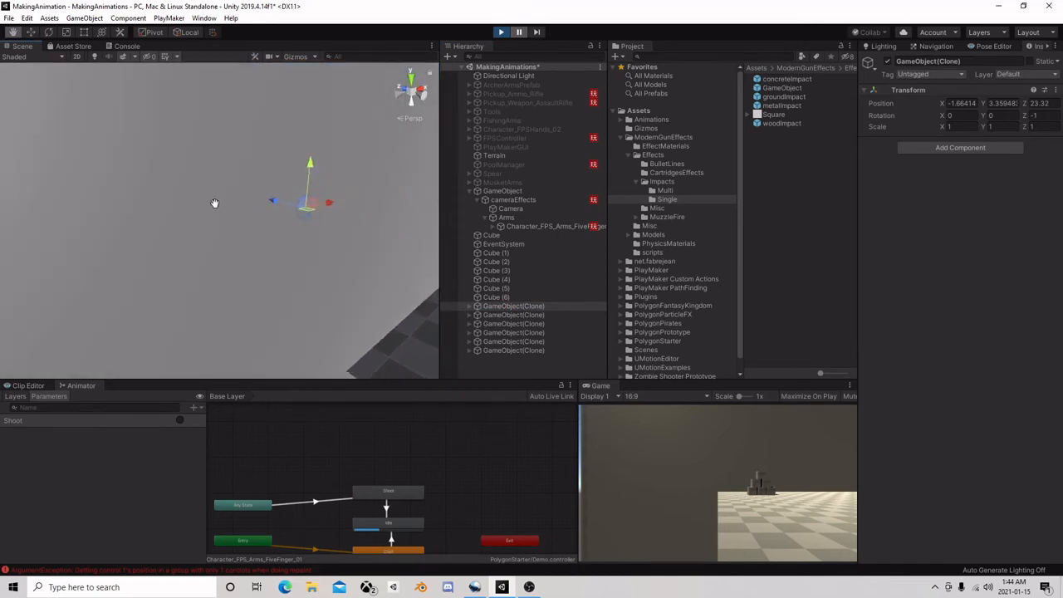
# Shift the first GameObject(Clone) along Z to 23.254 and its concreteImpact child to Z -0.088, and stop the scene
pyautogui.press('w')
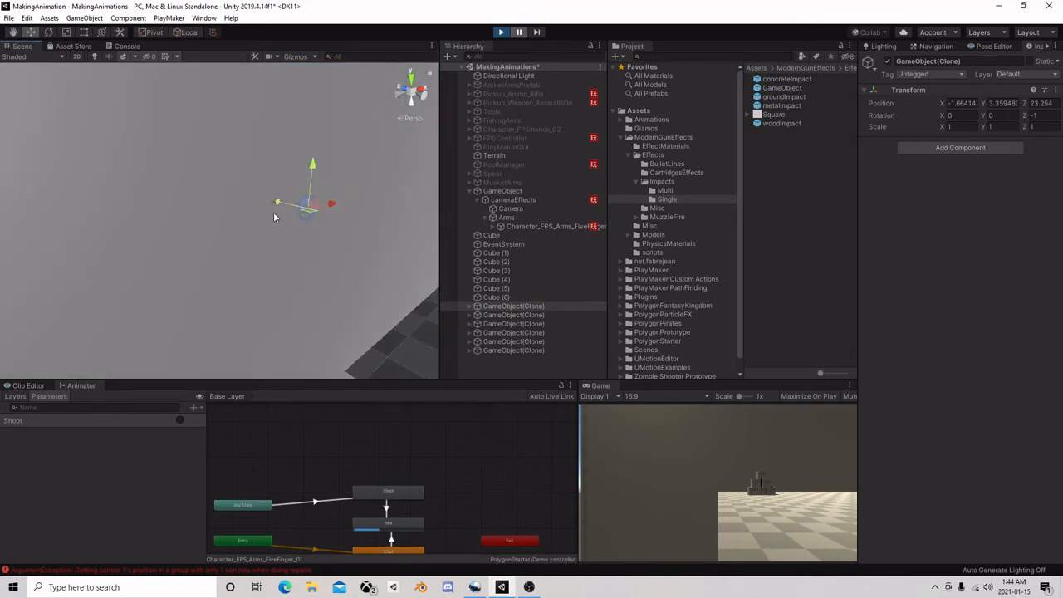
pyautogui.keyDown('alt'); pyautogui.moveTo(274, 216); pyautogui.dragTo(202, 227); pyautogui.keyUp('alt')
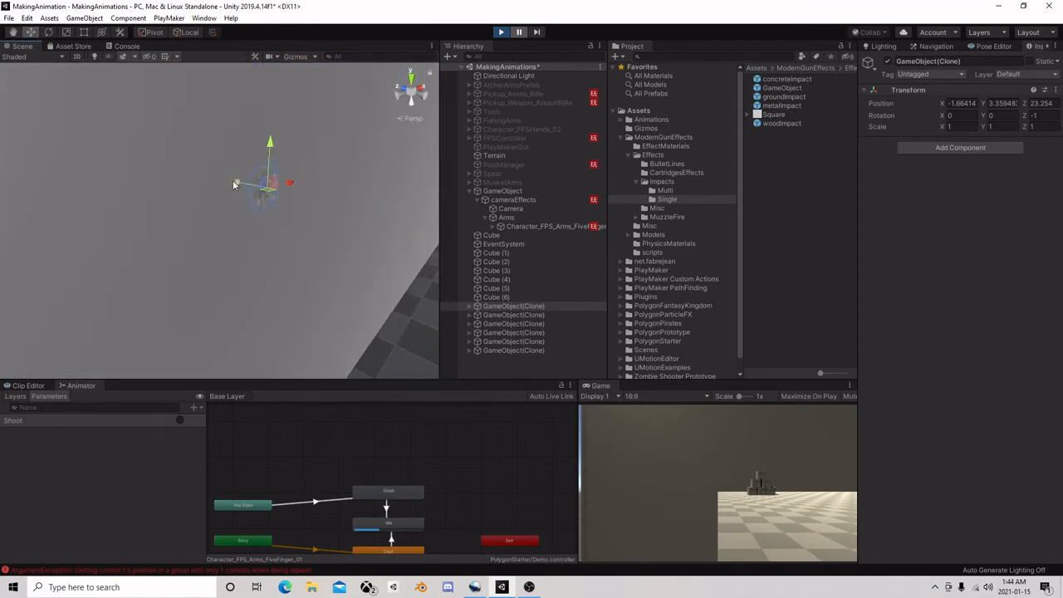
pyautogui.click(468, 305)
pyautogui.click(511, 315)
pyautogui.moveTo(233, 183); pyautogui.dragTo(236, 184)
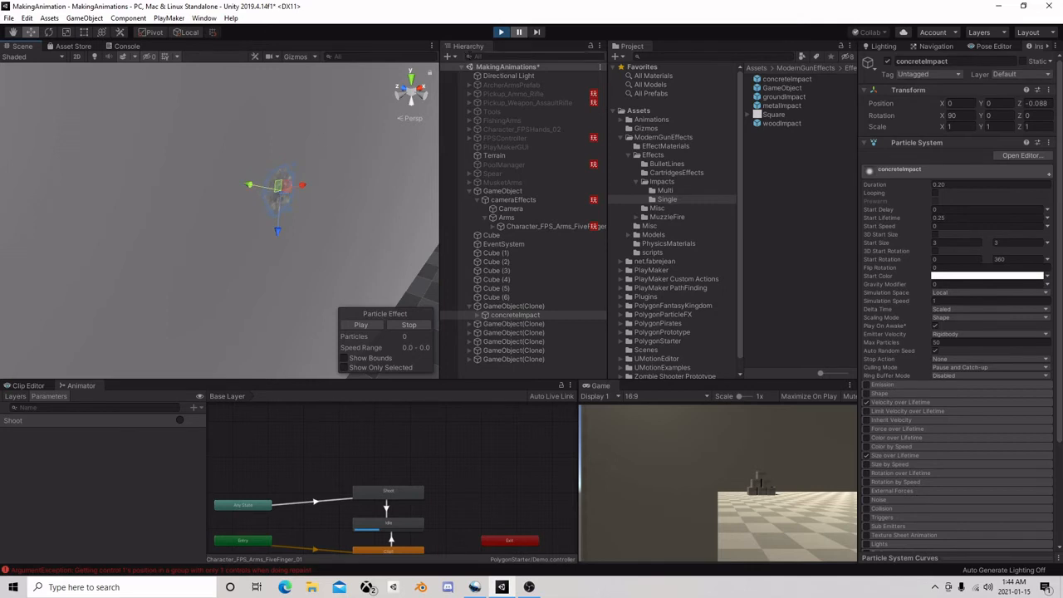
pyautogui.click(502, 32)
# Open the GameObject impact prefab, shift its concreteImpact child along Z to -0.0406, and return to the scene
pyautogui.click(782, 87)
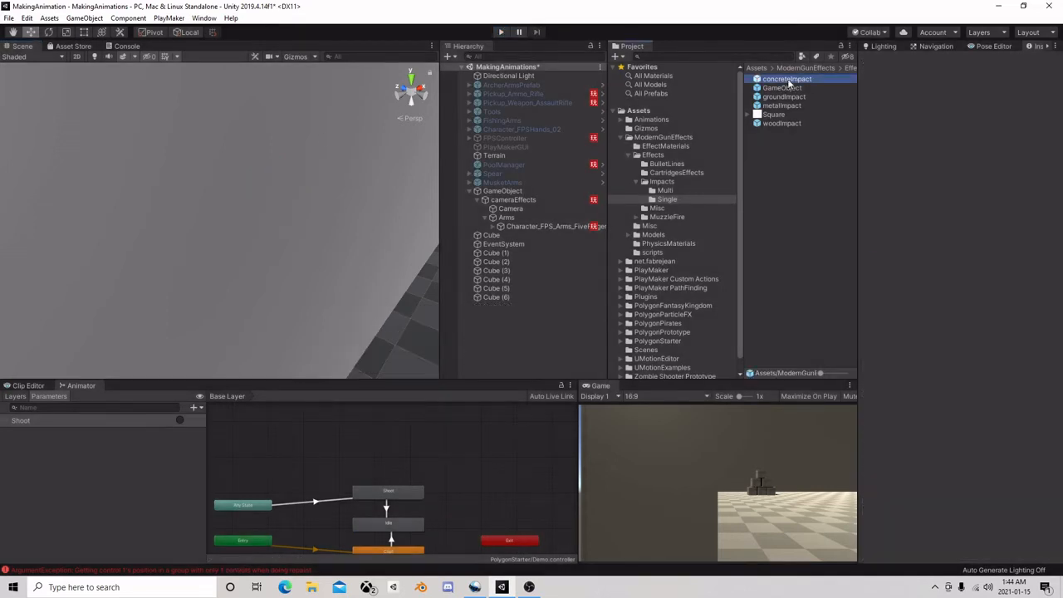
pyautogui.click(960, 93)
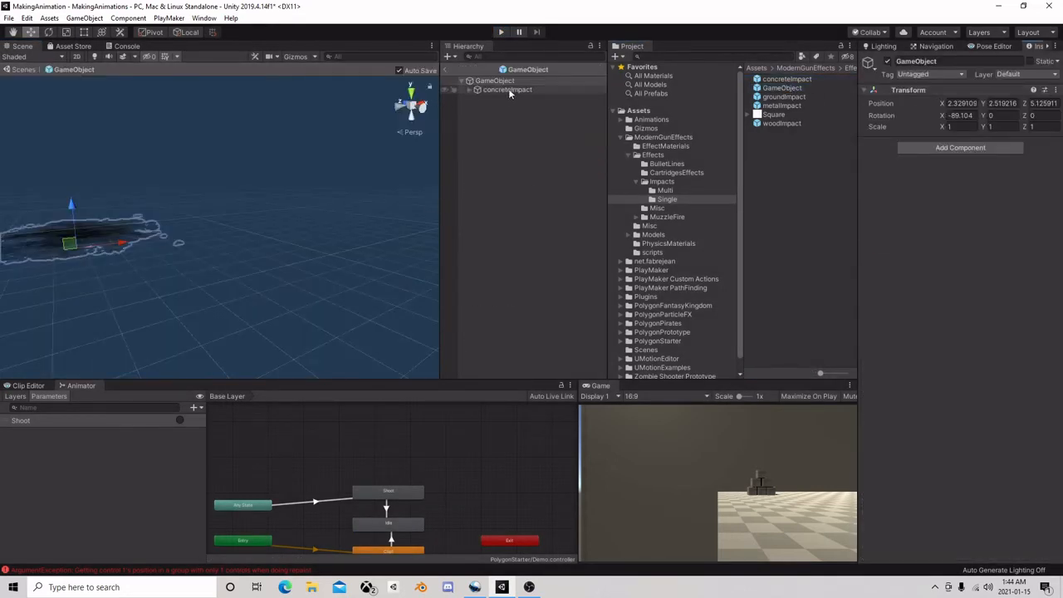
pyautogui.click(508, 89)
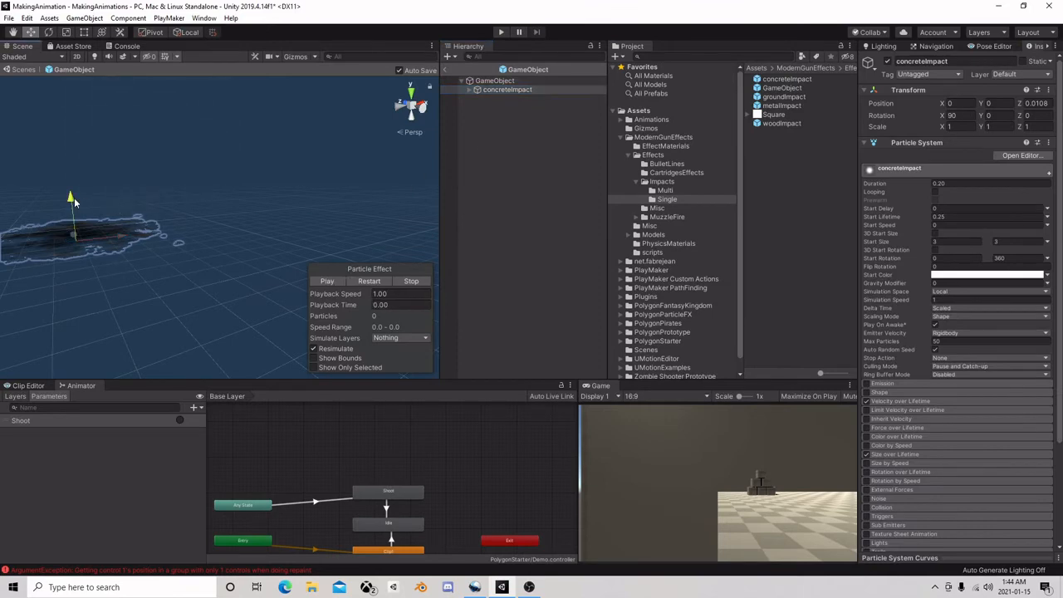
pyautogui.moveTo(74, 198); pyautogui.dragTo(77, 224)
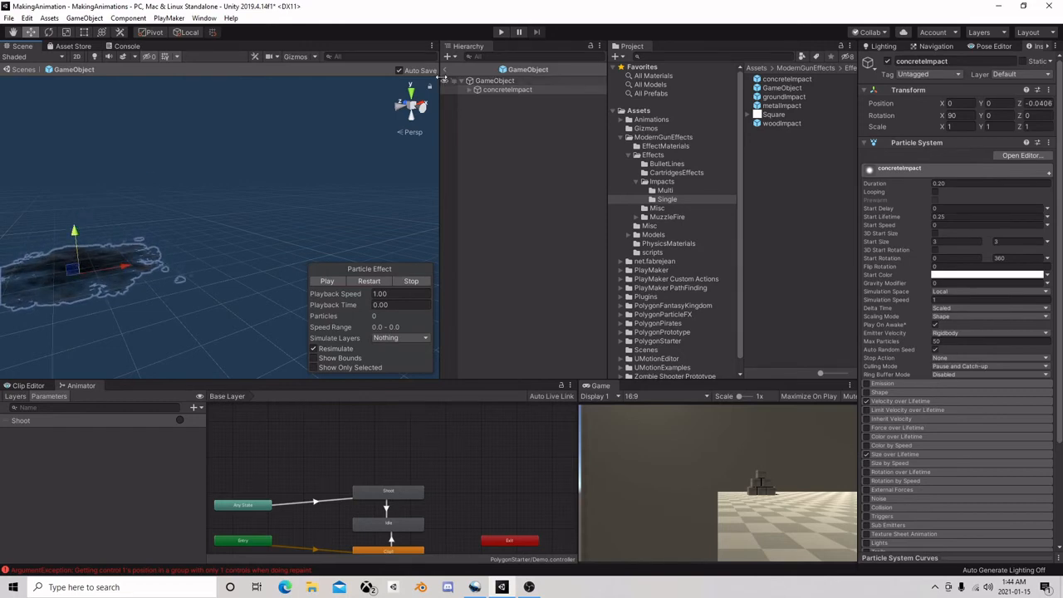
pyautogui.click(447, 70)
# Run the scene and fire test shots, examine the impact holes on the wall, and stop the scene
pyautogui.click(502, 32)
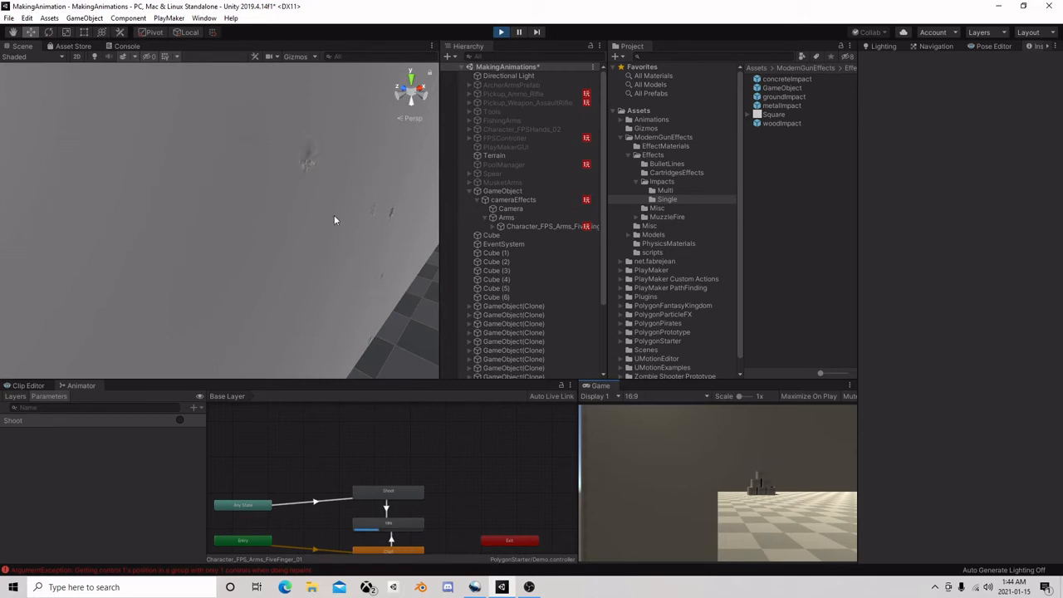
pyautogui.click(502, 33)
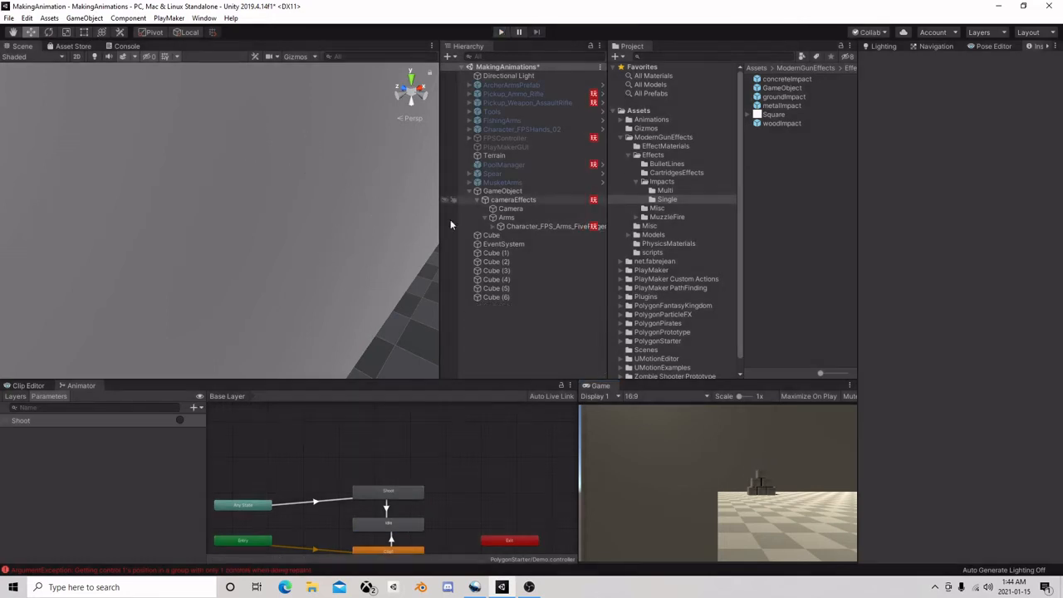
pyautogui.scroll(-3, 281, 221)
pyautogui.moveTo(280, 221); pyautogui.dragTo(306, 217, button='right')
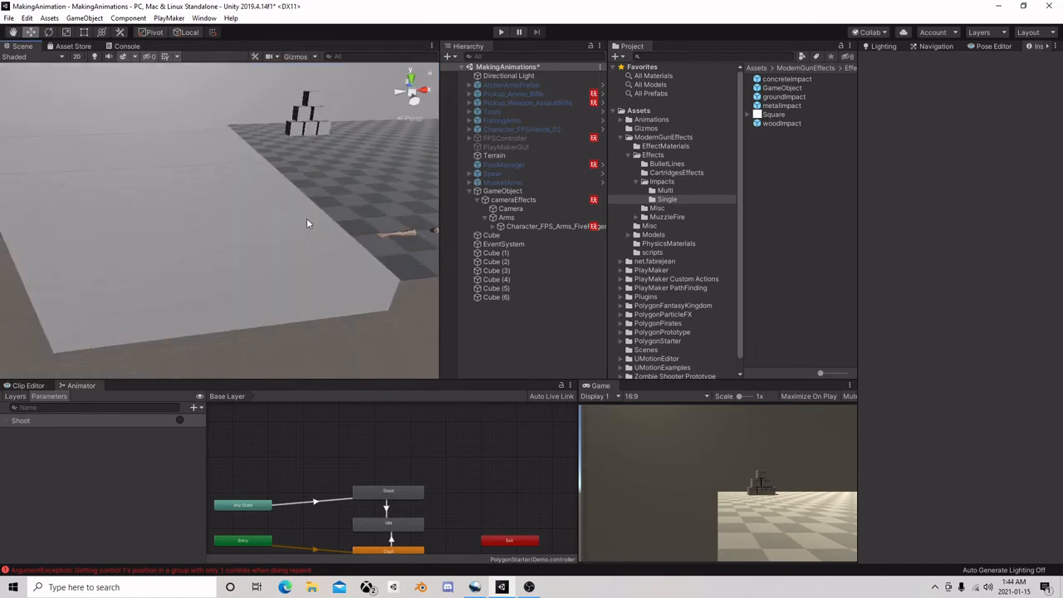
# Add a PlayMakerFSM component to the root GameObject above cameraEffects and open its FSM for editing
pyautogui.click(537, 192)
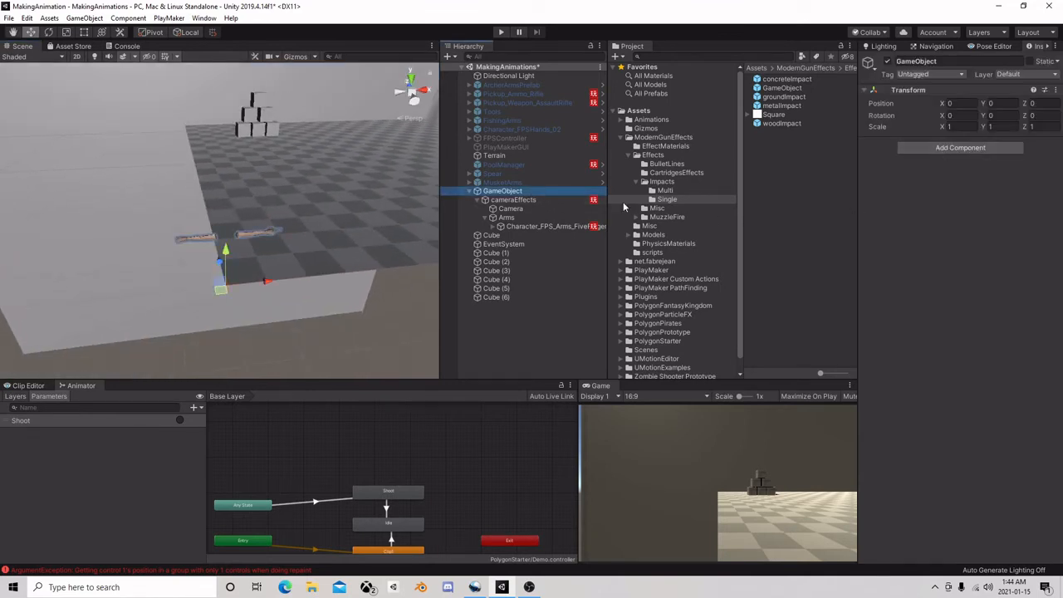
pyautogui.click(551, 201)
pyautogui.click(532, 190)
pyautogui.click(960, 147)
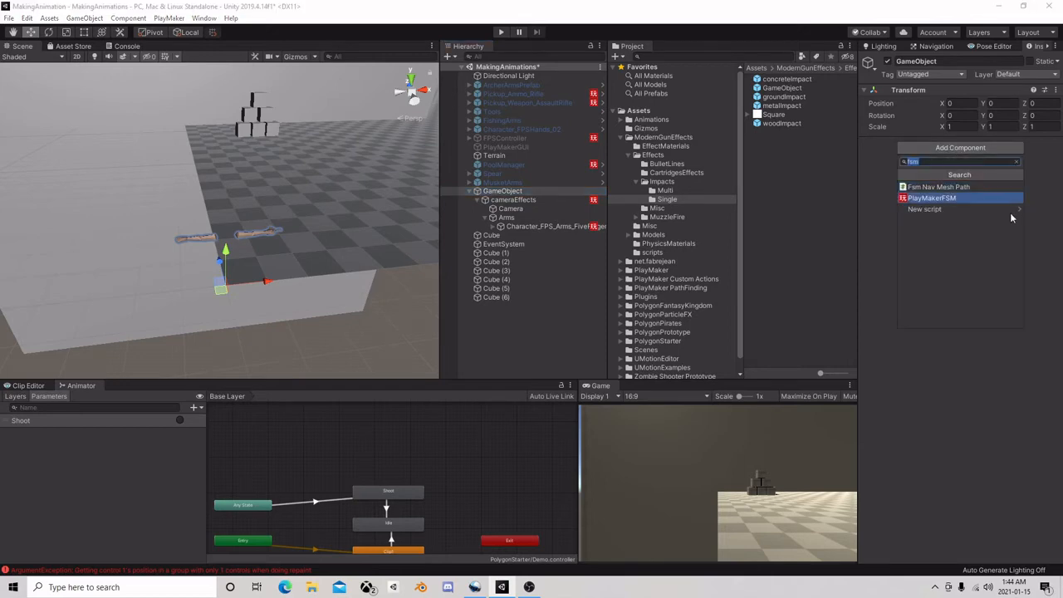
pyautogui.click(963, 201)
pyautogui.click(1047, 156)
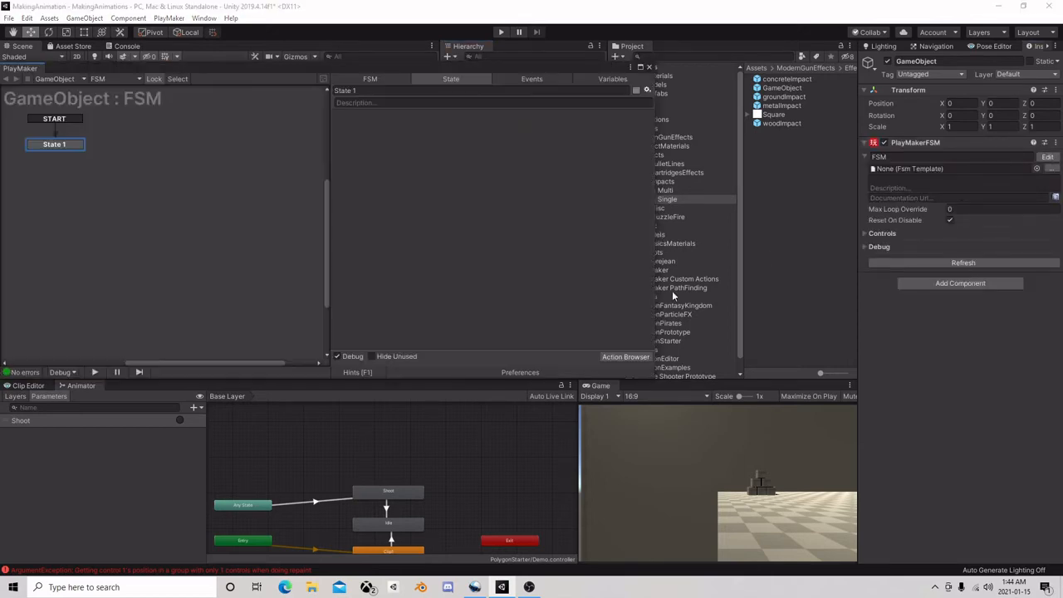
# Add a Mouse Look action to State 1 of the root GameObject's FSM
pyautogui.click(625, 356)
pyautogui.write('lo')
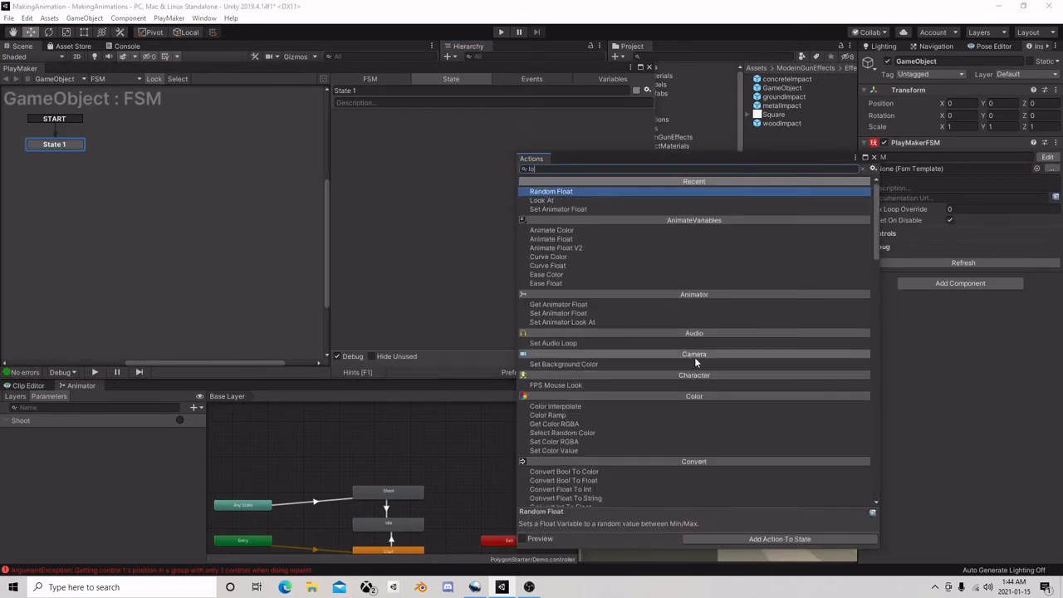
pyautogui.write('ok')
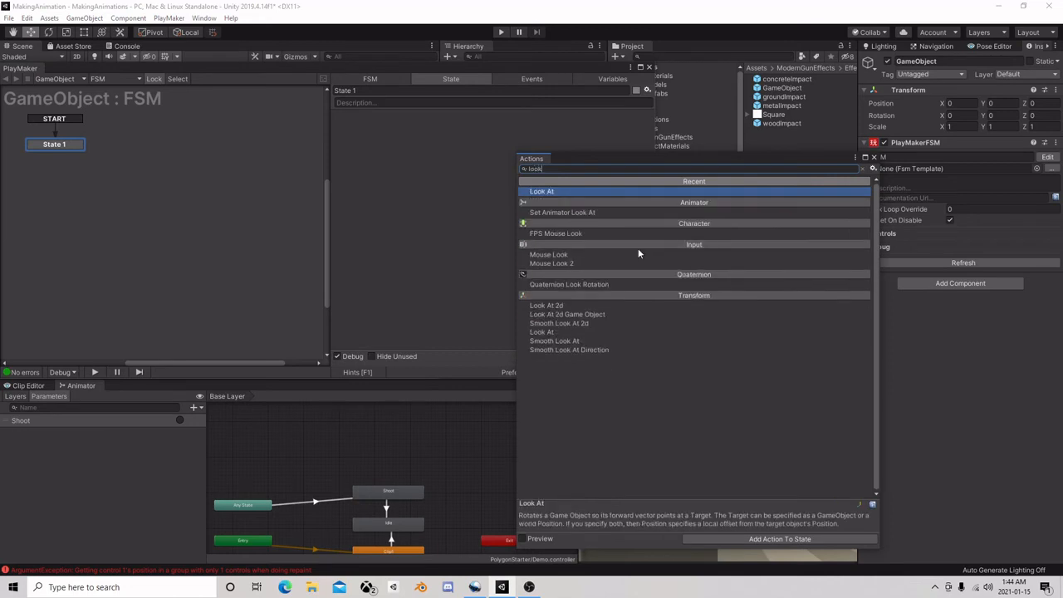
pyautogui.doubleClick(582, 252)
pyautogui.click(874, 157)
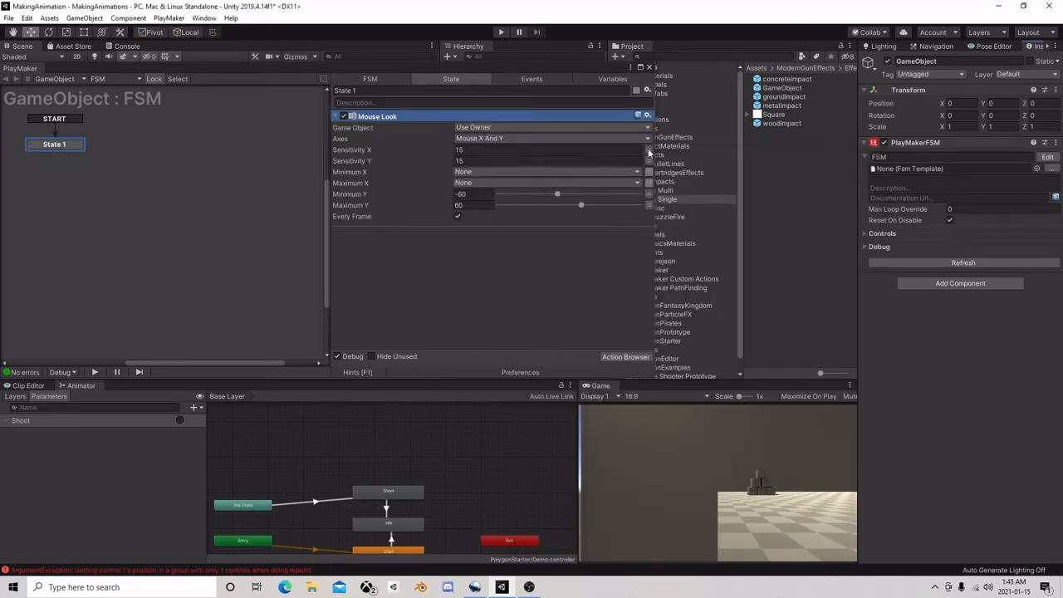
# Set Mouse Look's Sensitivity X to 2 and Sensitivity Y to -2, run the scene to test looking around, and stop it
pyautogui.click(461, 161)
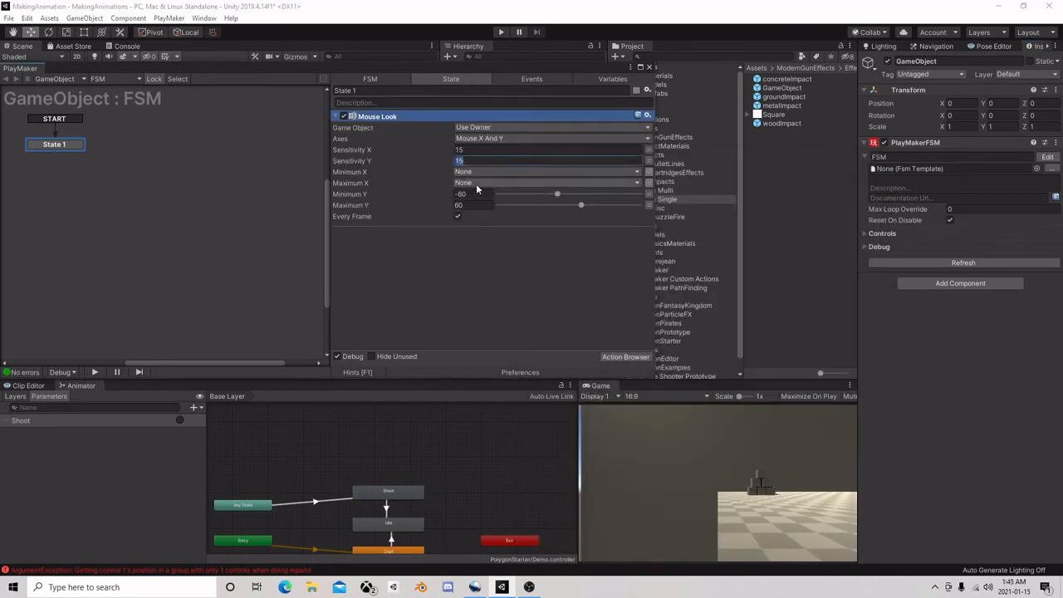
pyautogui.write('2-2')
pyautogui.click(458, 152)
pyautogui.write('2')
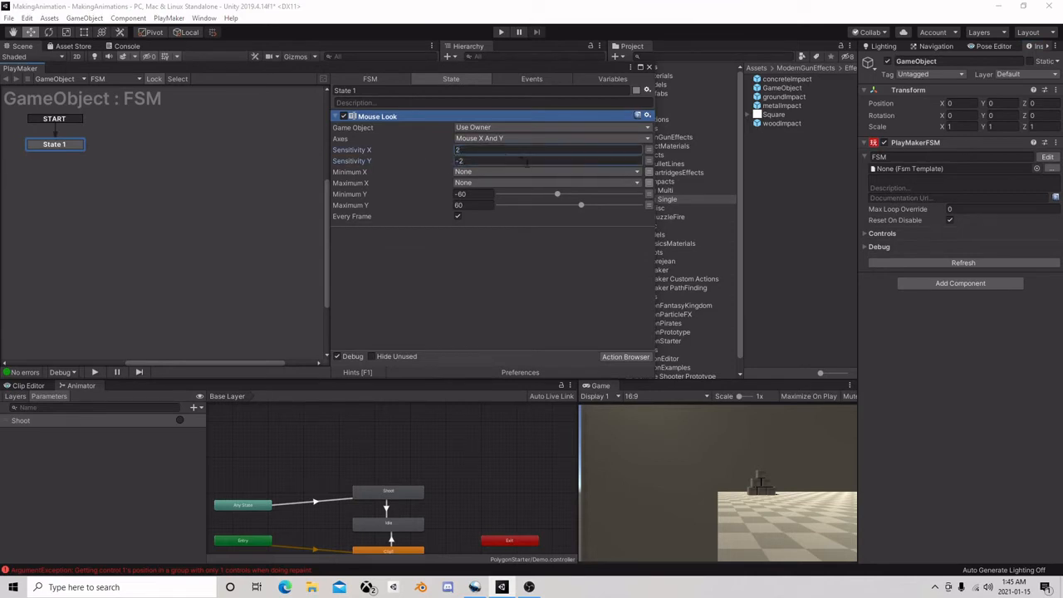
pyautogui.click(649, 68)
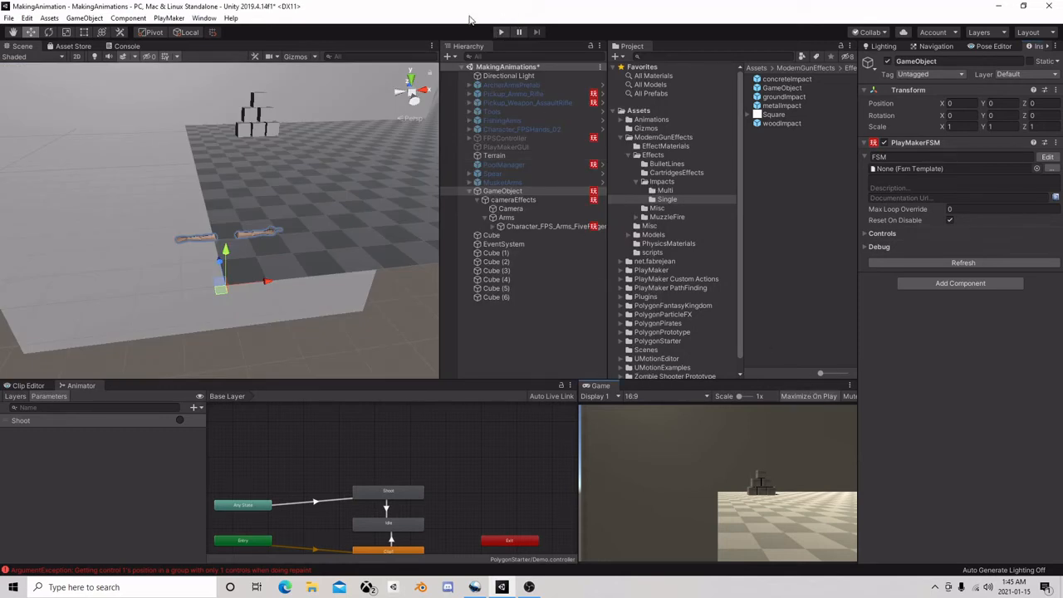
pyautogui.click(499, 33)
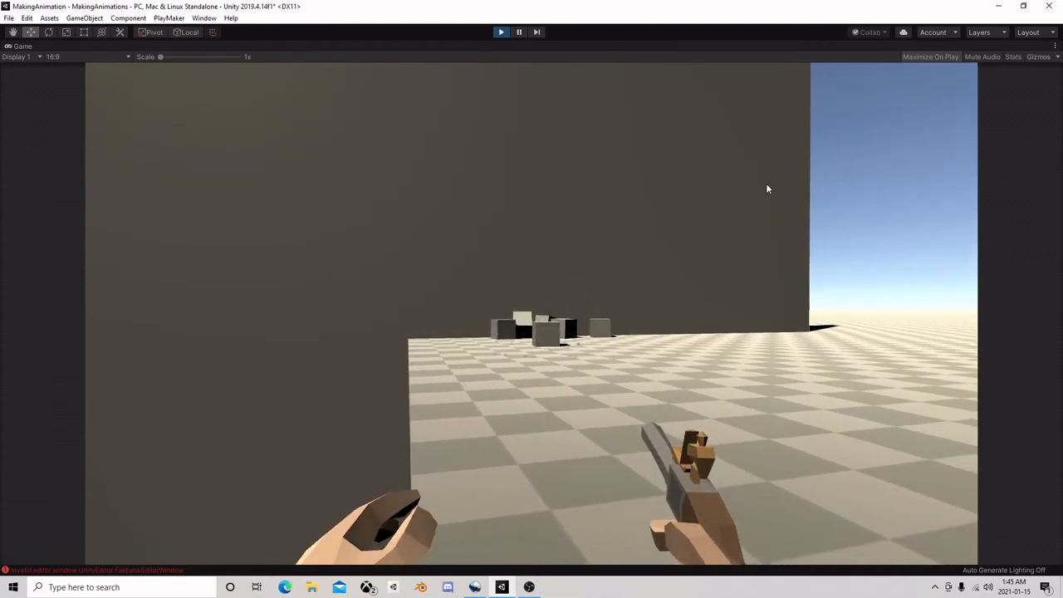
pyautogui.hotkey('ctrl', 'p')
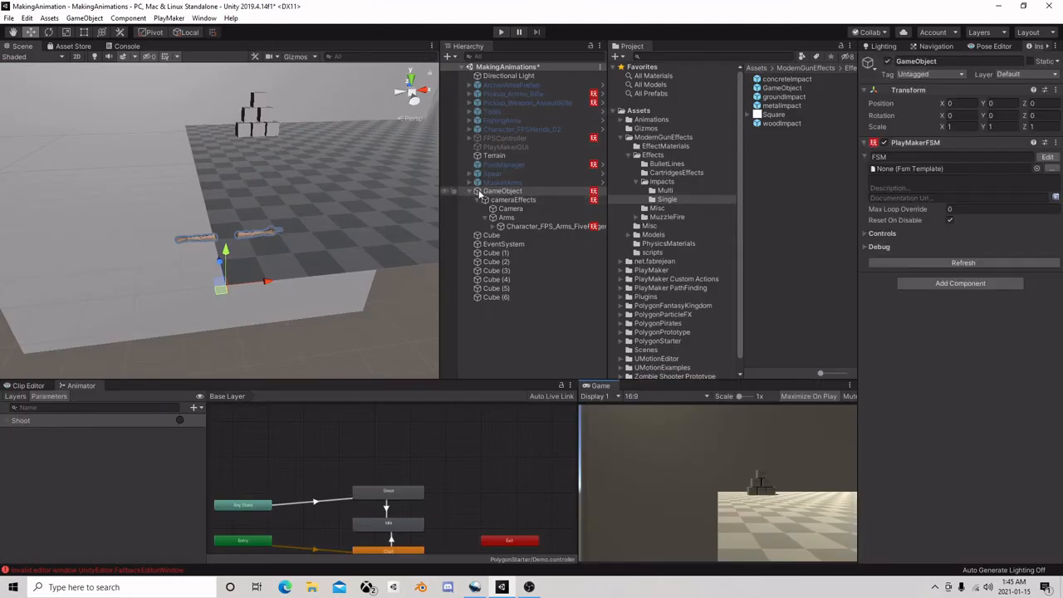
# In State 2 of the Character_FPS_Arms_FiveFinger_01 FSM, move the Raycast action to the end of the action list
pyautogui.click(540, 226)
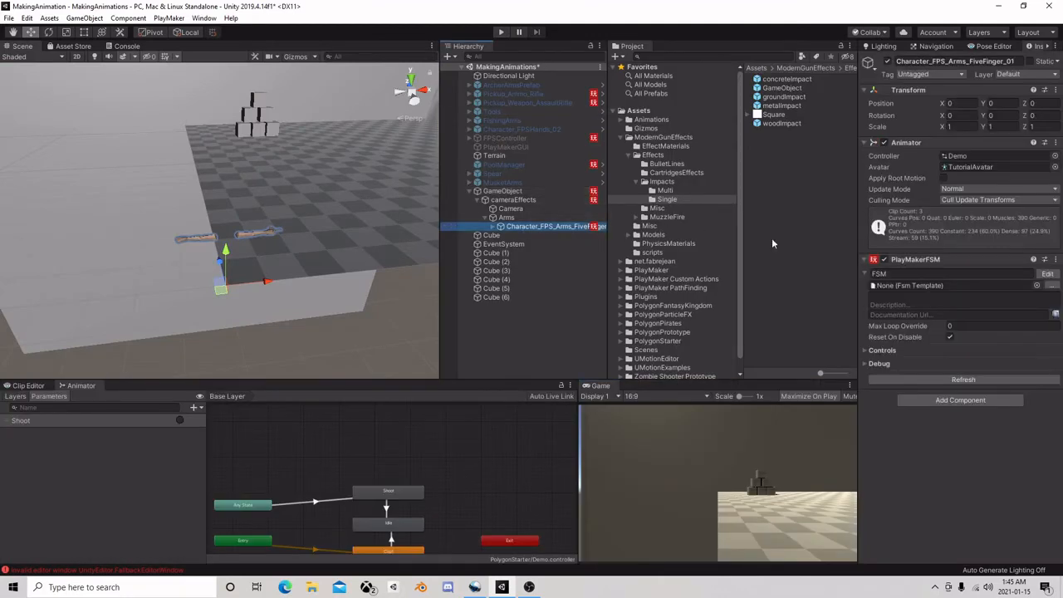
pyautogui.click(1046, 275)
pyautogui.click(174, 149)
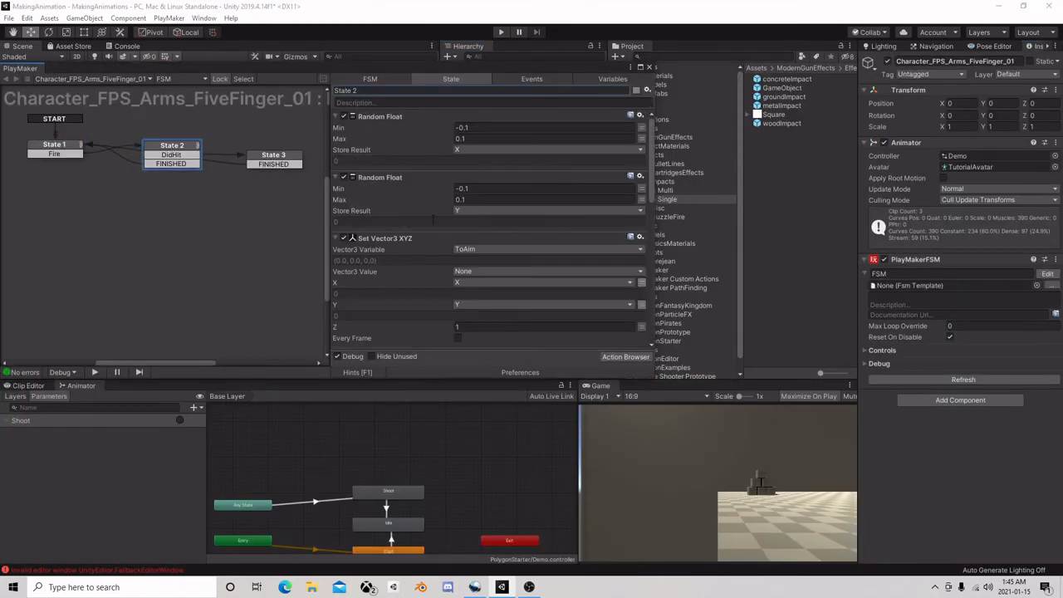
pyautogui.scroll(-10, 430, 231)
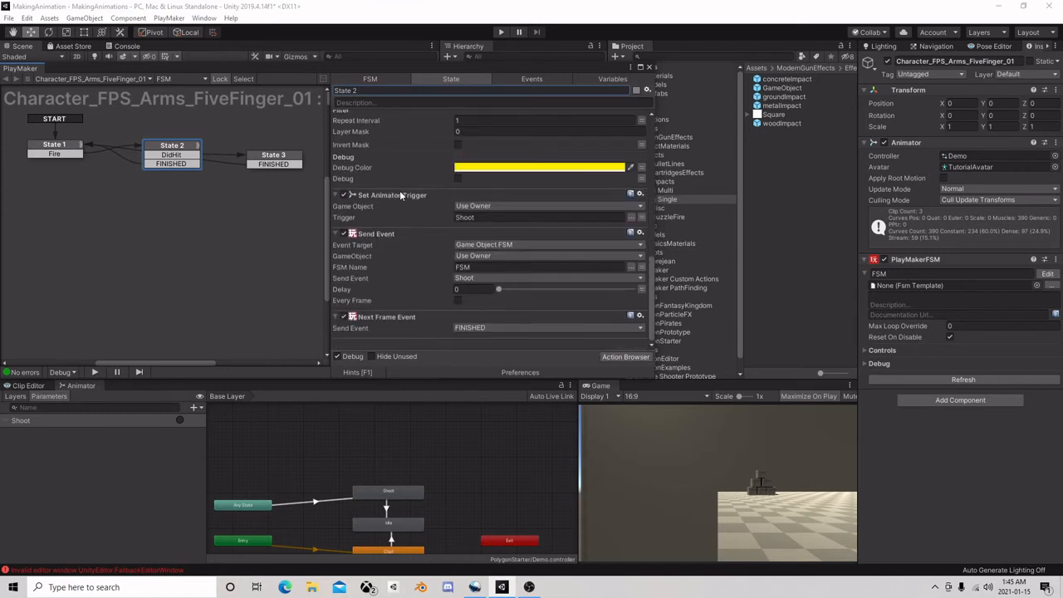
pyautogui.scroll(5, 397, 220)
pyautogui.click(382, 207)
pyautogui.rightClick(384, 208)
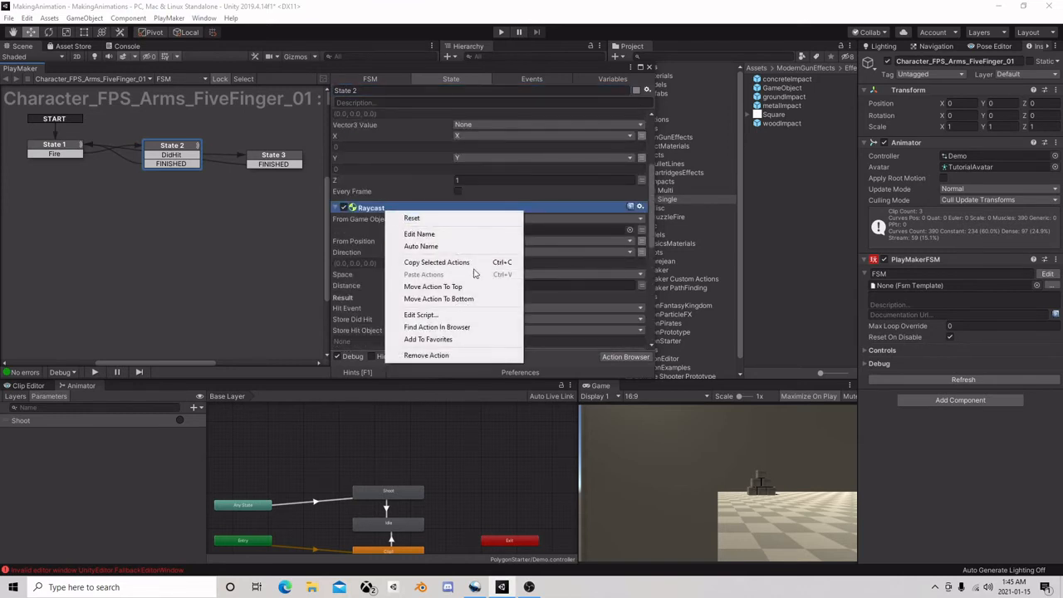
pyautogui.click(438, 298)
pyautogui.scroll(-5, 442, 267)
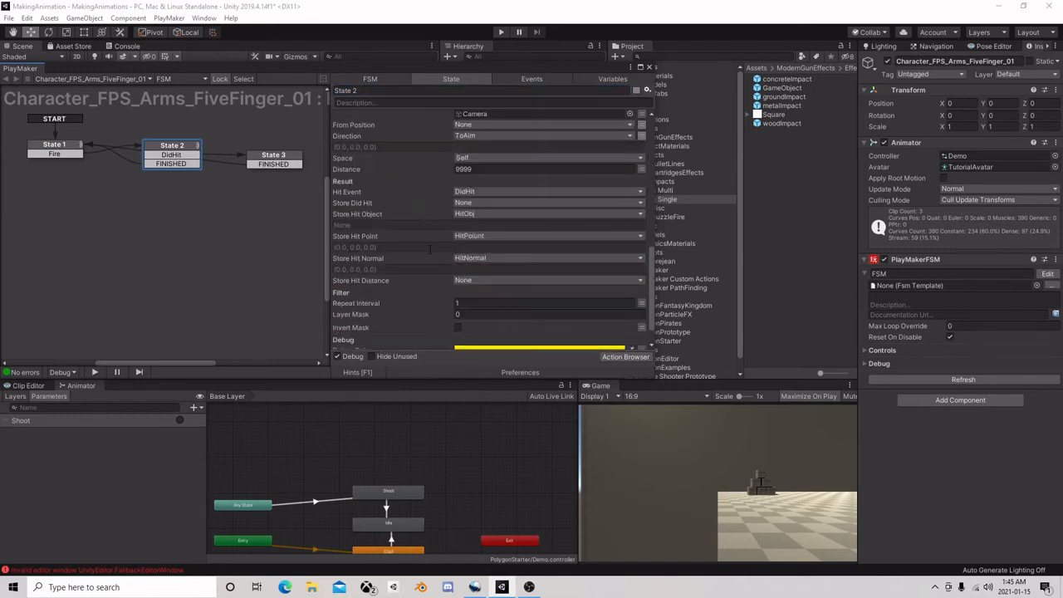
pyautogui.scroll(-2, 430, 249)
pyautogui.scroll(4, 448, 265)
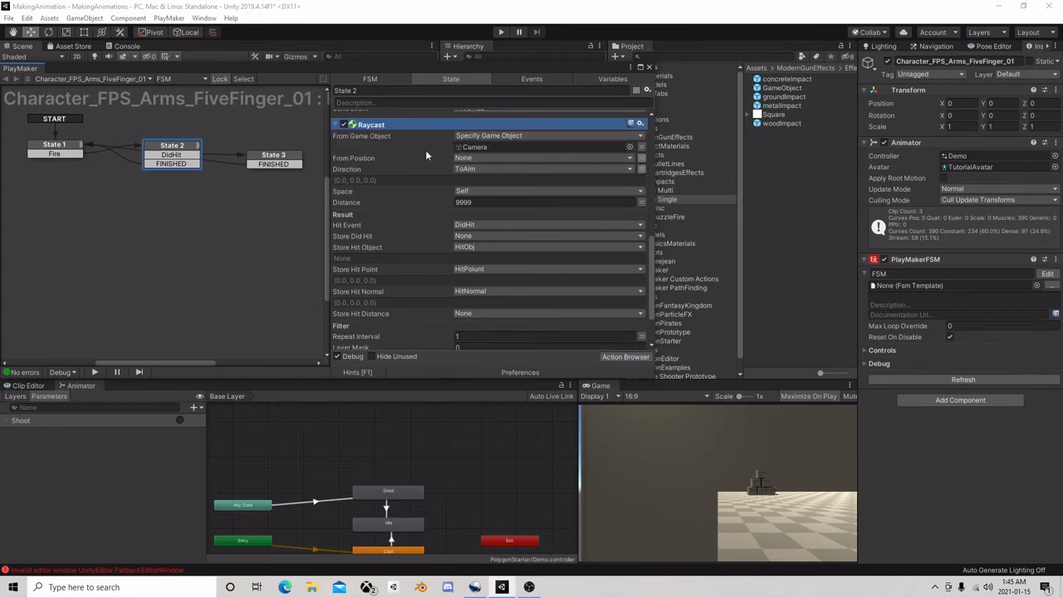
pyautogui.click(345, 192)
pyautogui.scroll(10, 442, 235)
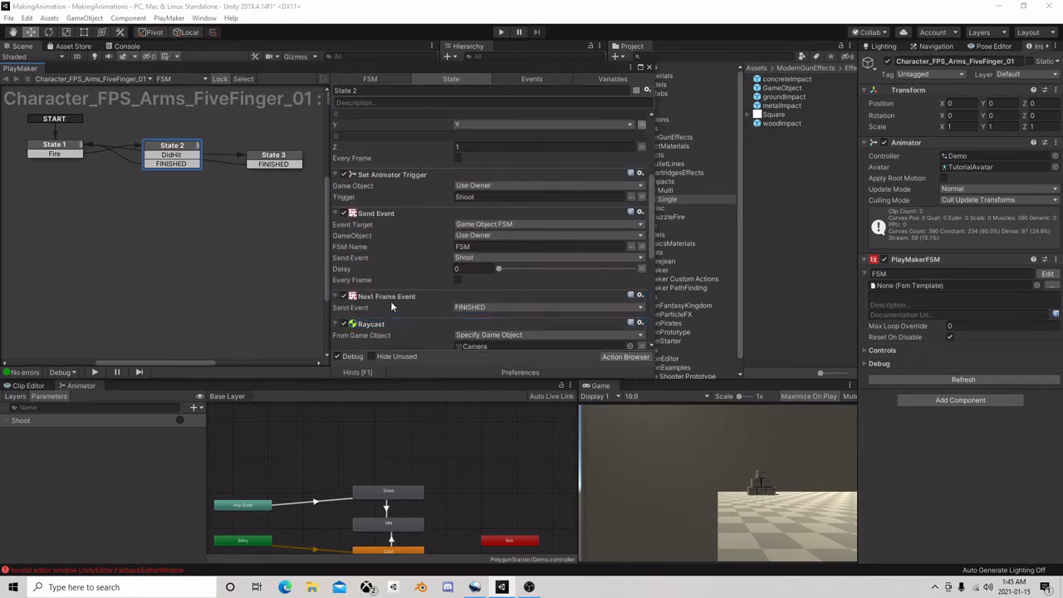
# Move State 2's Next Frame Event action to the end of the list, after Raycast, and close the FSM editor
pyautogui.click(391, 296)
pyautogui.rightClick(391, 296)
pyautogui.click(466, 384)
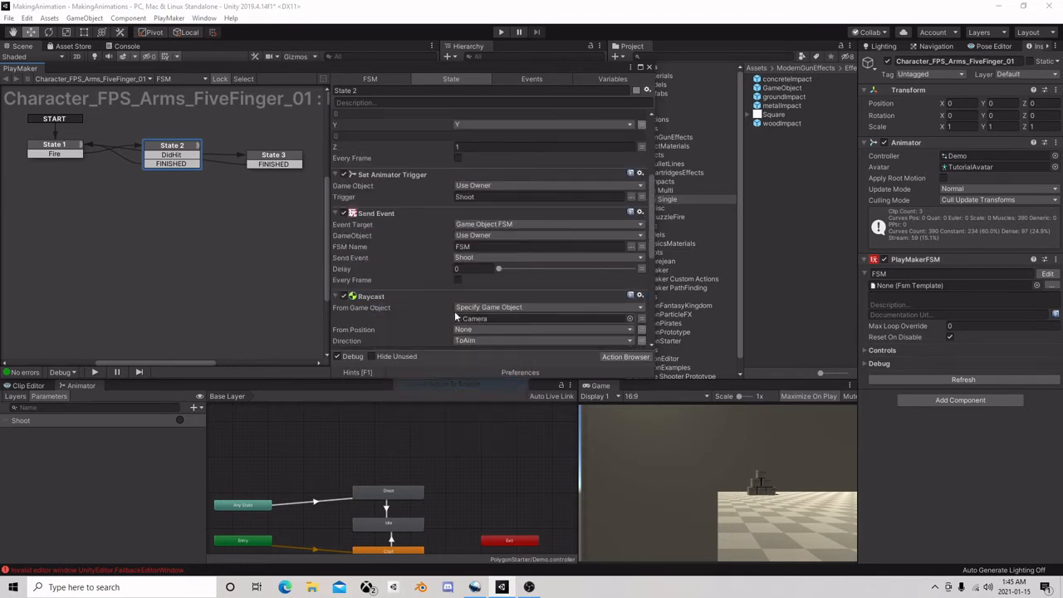
pyautogui.scroll(5, 386, 249)
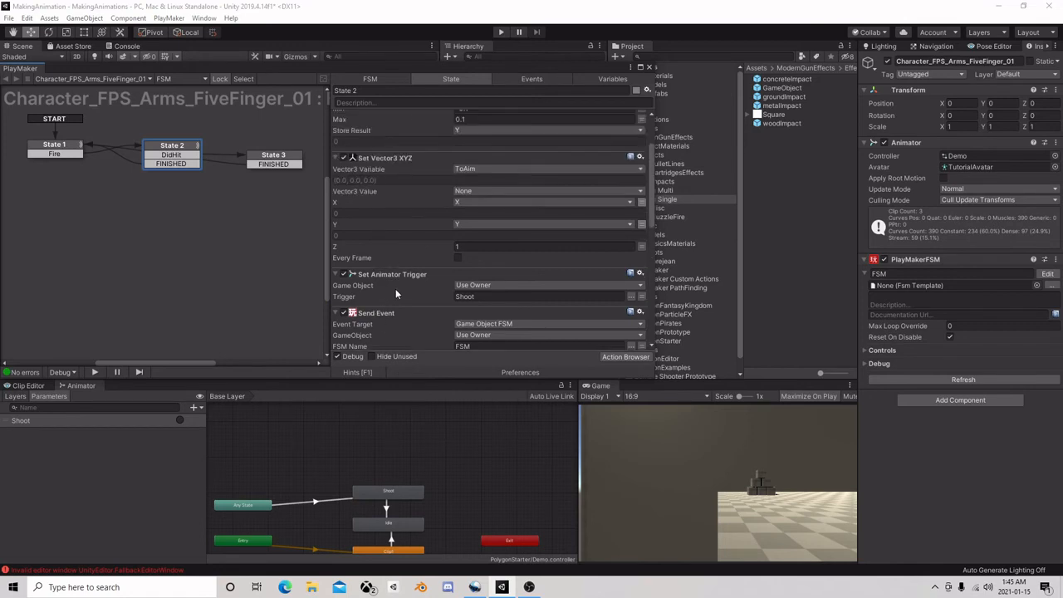
pyautogui.click(649, 68)
# Run the scene, look around while firing test shots at the stacked cubes, and stop the scene
pyautogui.click(502, 33)
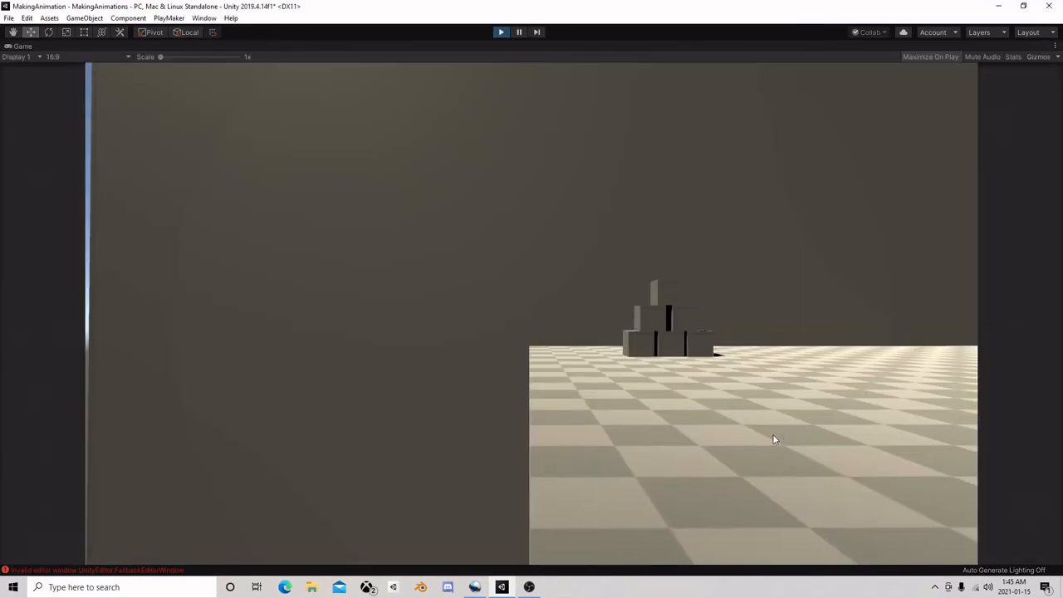
pyautogui.click(846, 423)
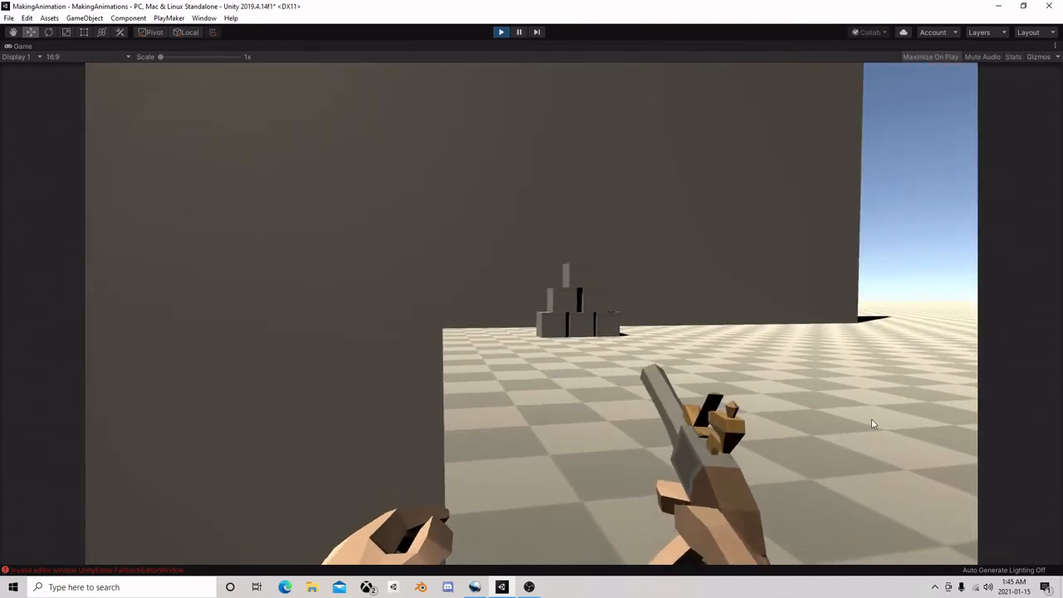
pyautogui.click(928, 413)
pyautogui.click(910, 395)
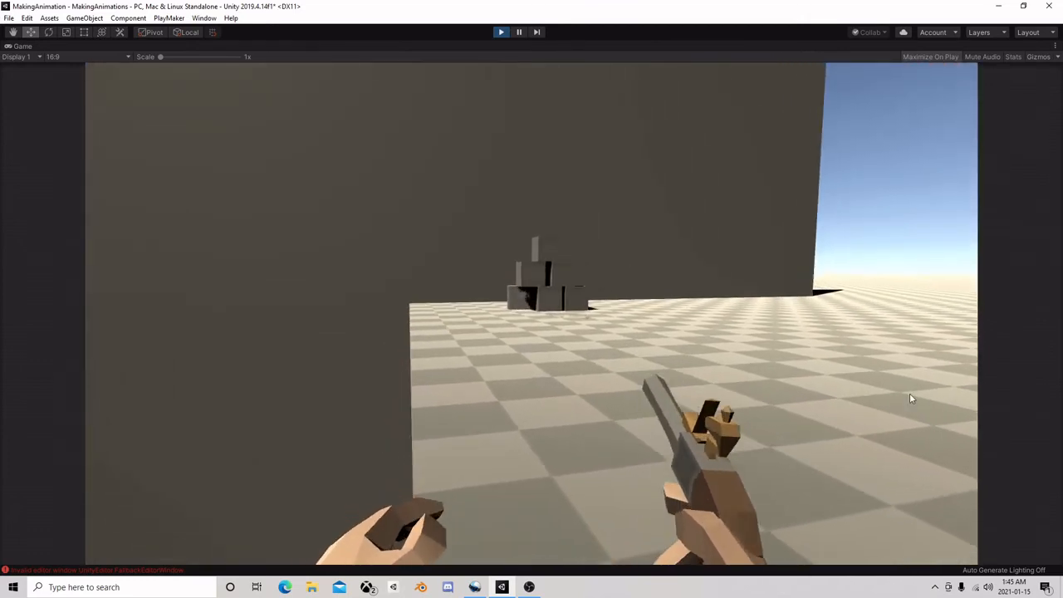
pyautogui.click(927, 415)
pyautogui.click(927, 427)
pyautogui.click(919, 425)
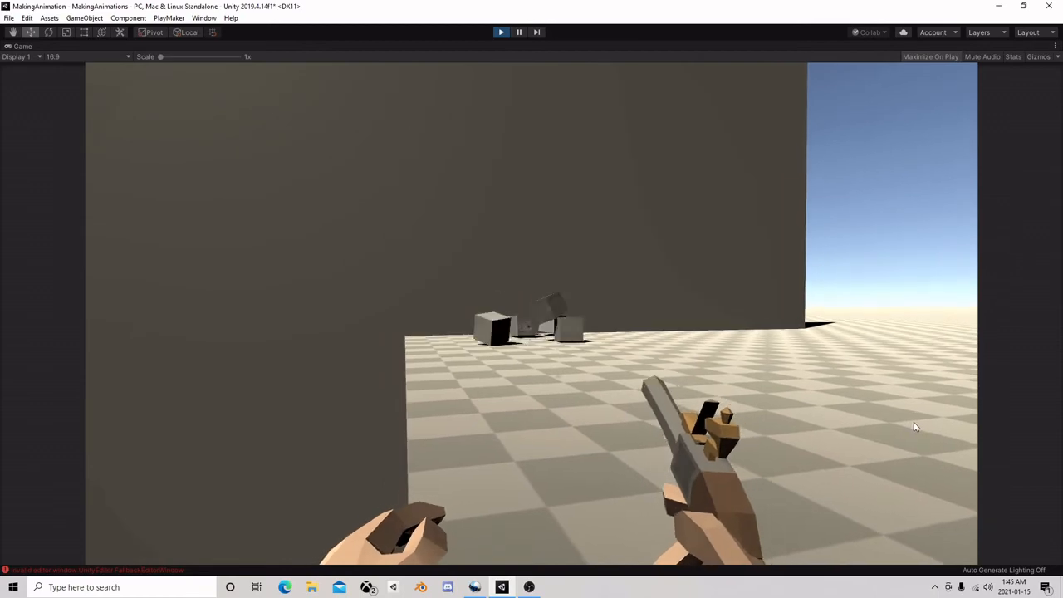
pyautogui.click(923, 424)
pyautogui.click(906, 422)
pyautogui.click(920, 417)
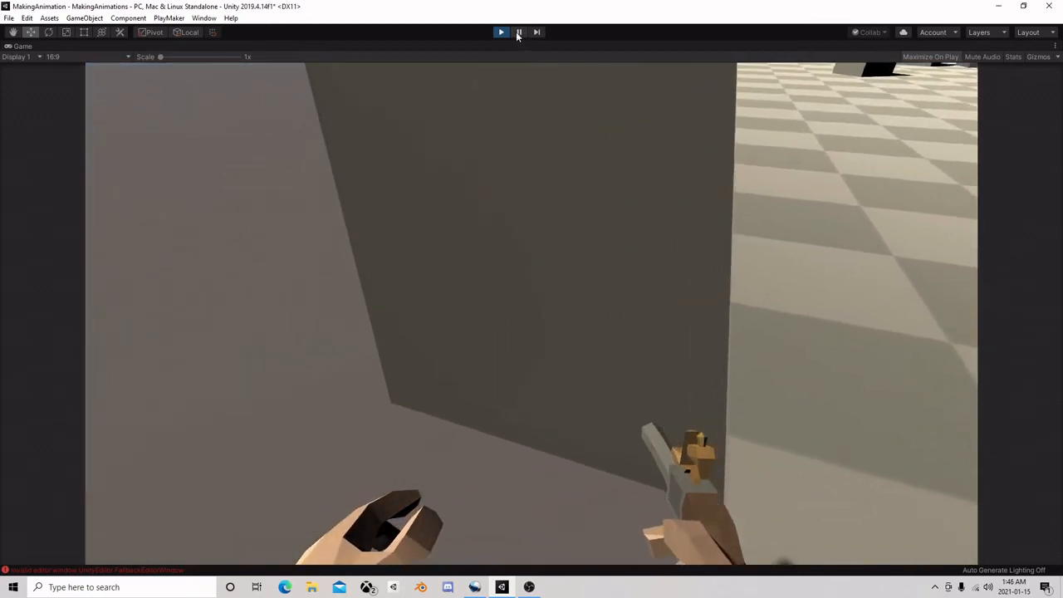
pyautogui.click(500, 31)
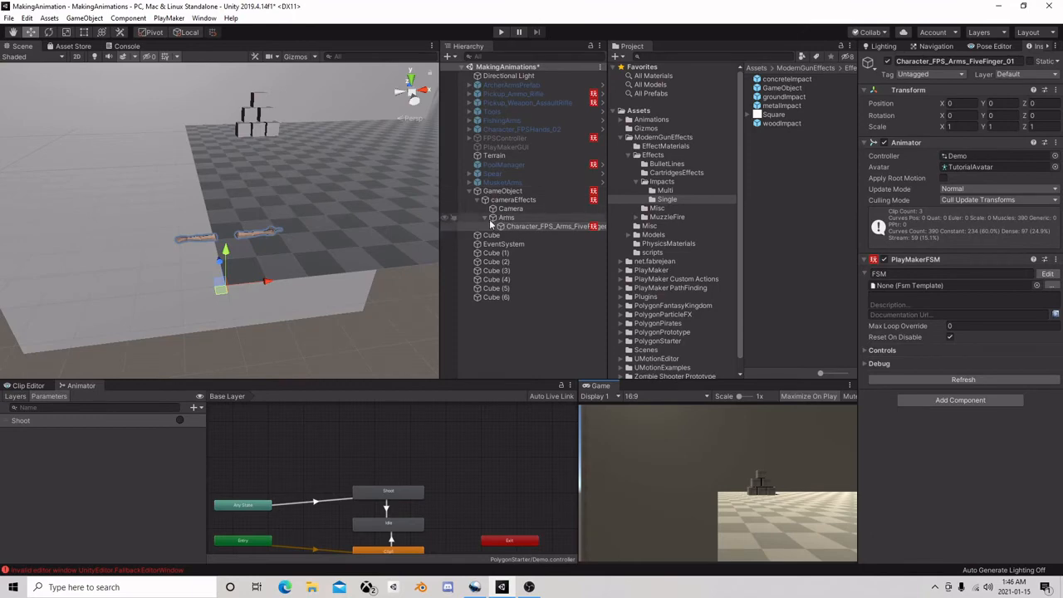
# Enable Update When Offscreen on the Skinned Mesh Renderer of Character_VR_Arms_01
pyautogui.click(496, 227)
pyautogui.click(515, 235)
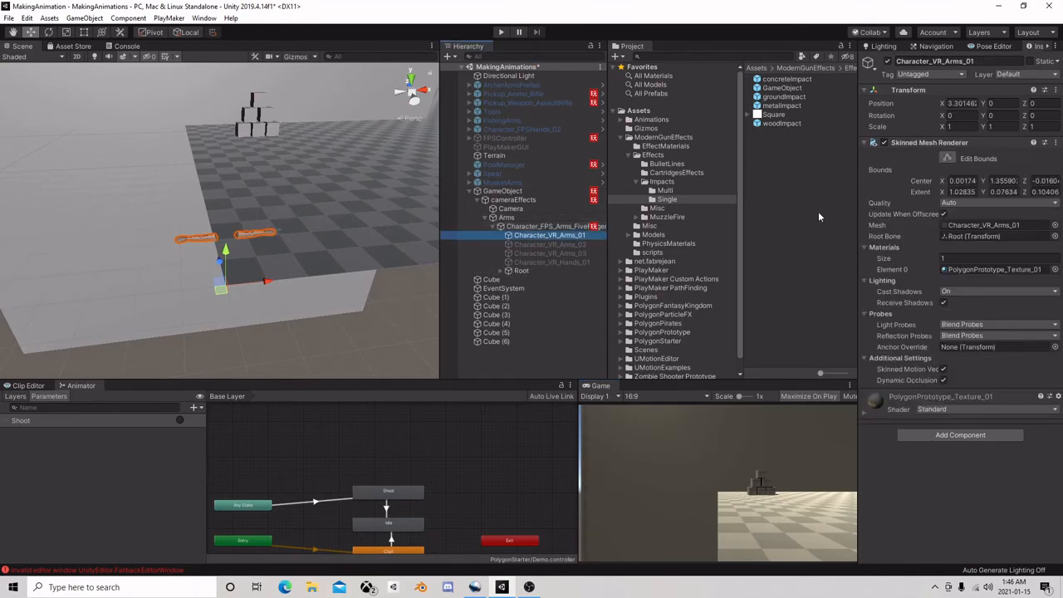
pyautogui.click(944, 216)
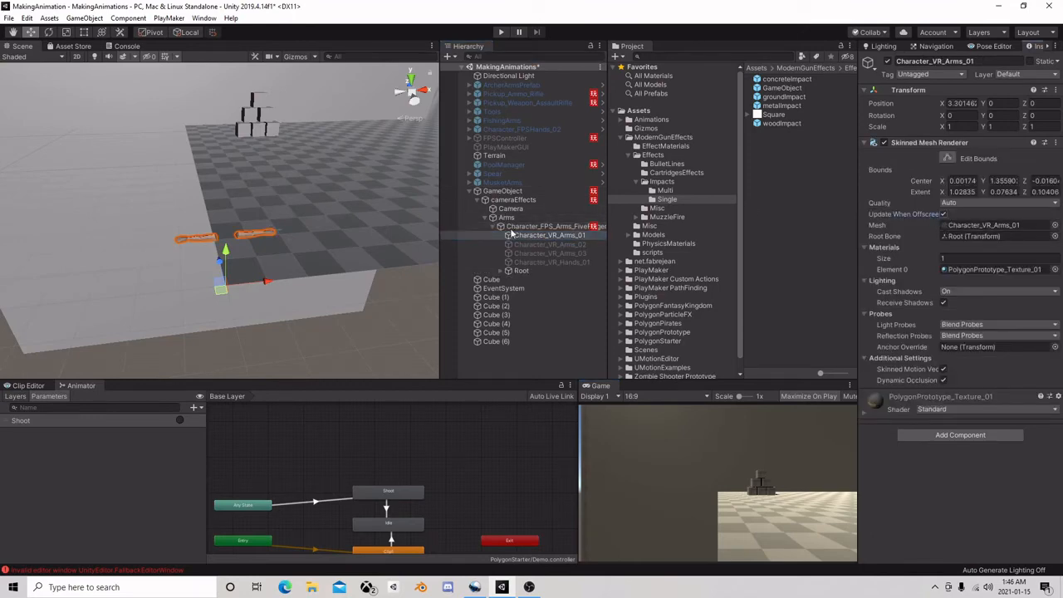
pyautogui.click(486, 218)
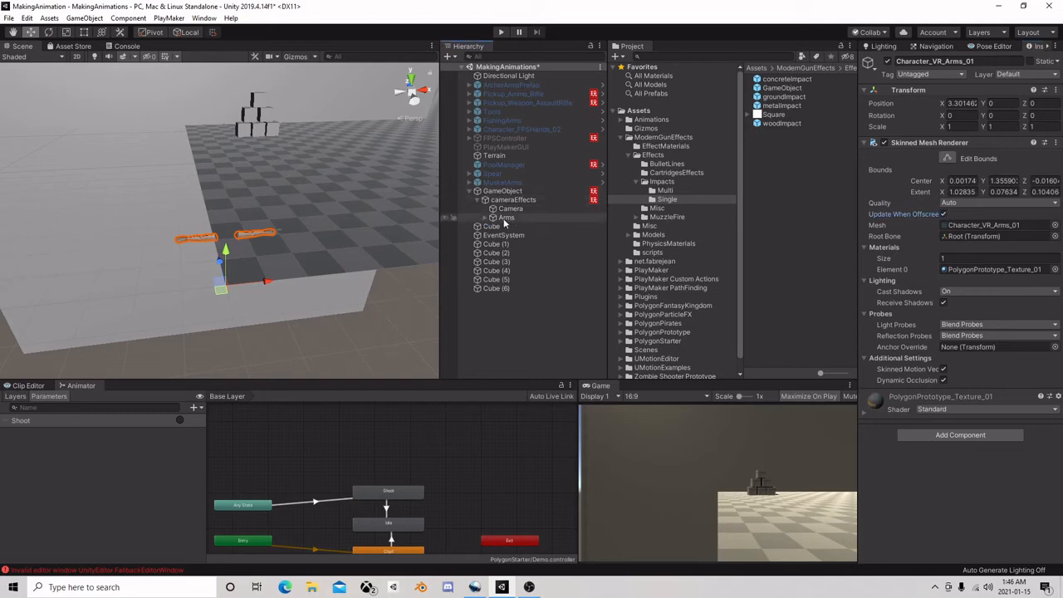
# Add the single-shot PistolMuzzleFire prefab as a child of SM_Wep_Pistol_02 in the right hand of the arms rig
pyautogui.click(509, 209)
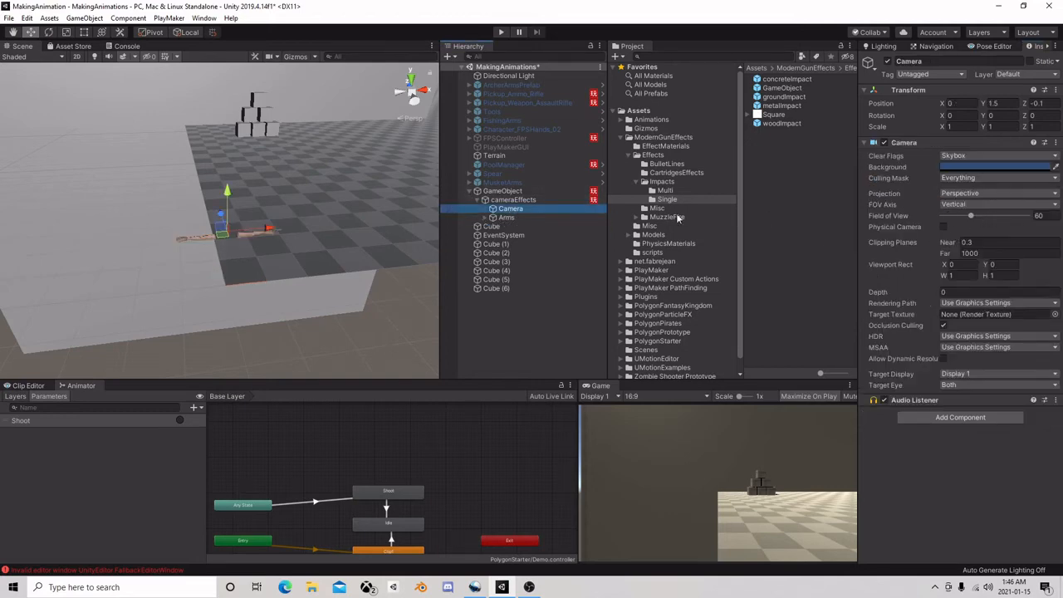
pyautogui.click(472, 191)
pyautogui.scroll(5, 302, 225)
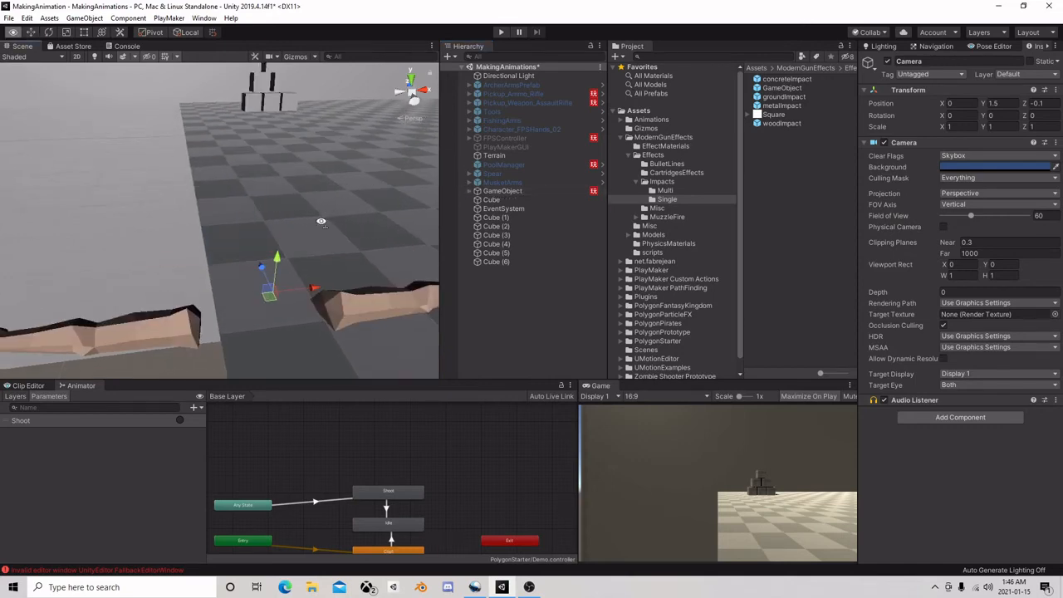
pyautogui.moveTo(302, 228); pyautogui.dragTo(305, 260, button='right')
pyautogui.click(243, 273)
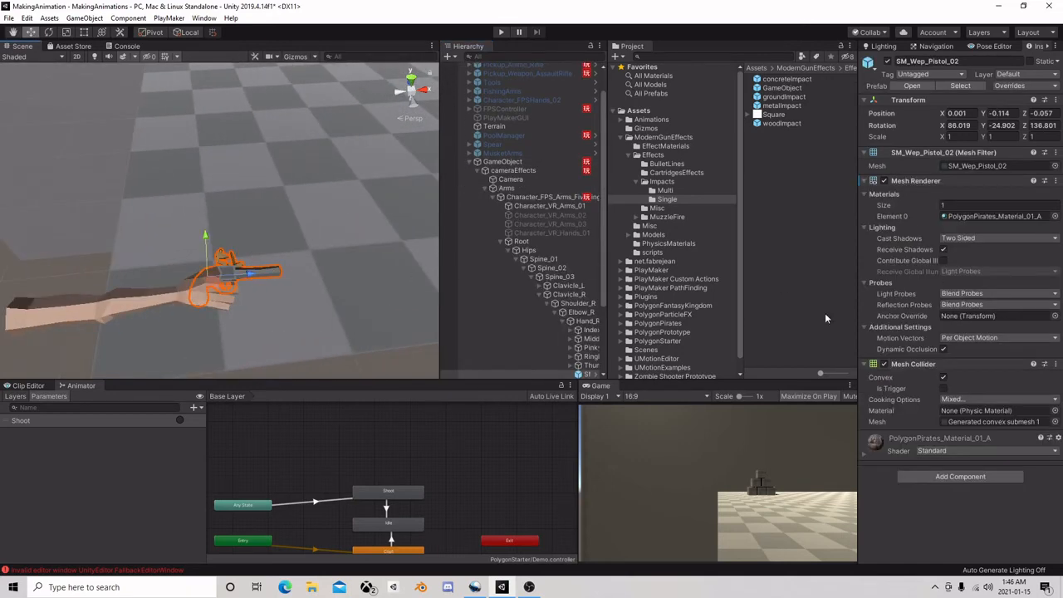
pyautogui.scroll(-3, 581, 297)
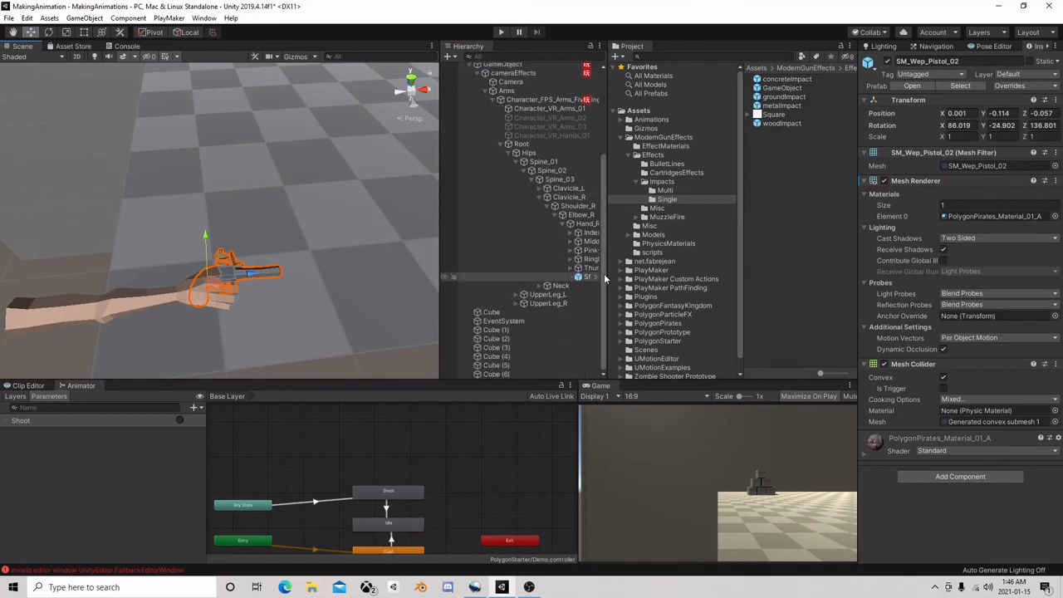
pyautogui.moveTo(607, 279); pyautogui.dragTo(633, 274)
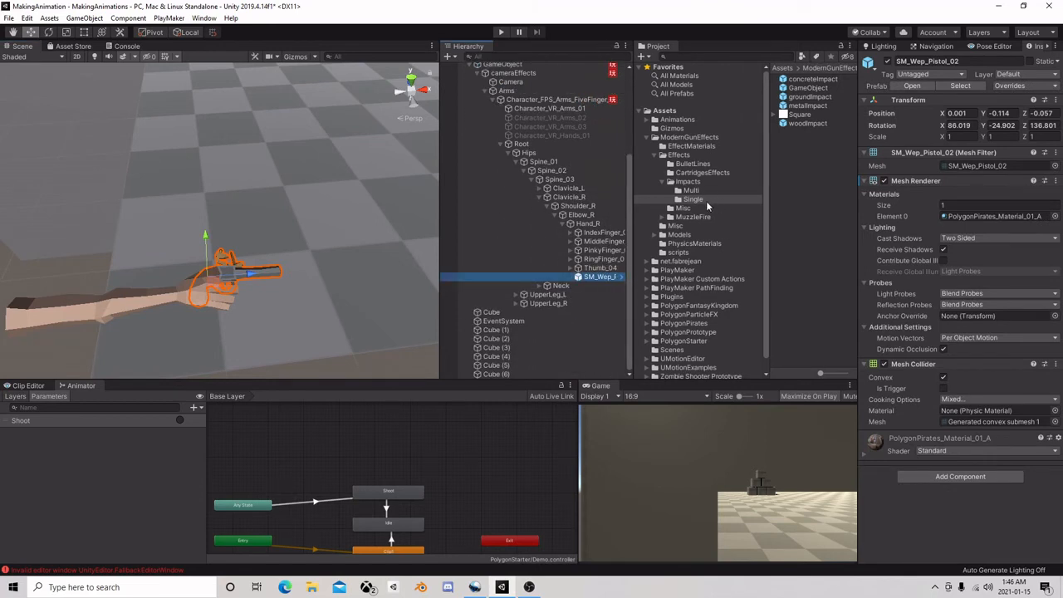
pyautogui.click(668, 217)
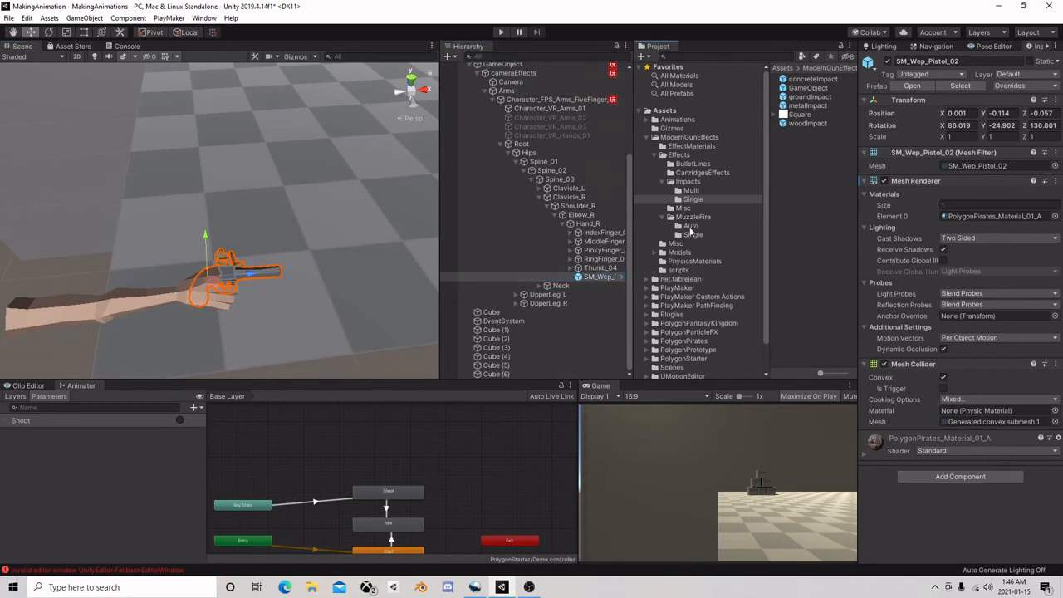
pyautogui.click(693, 235)
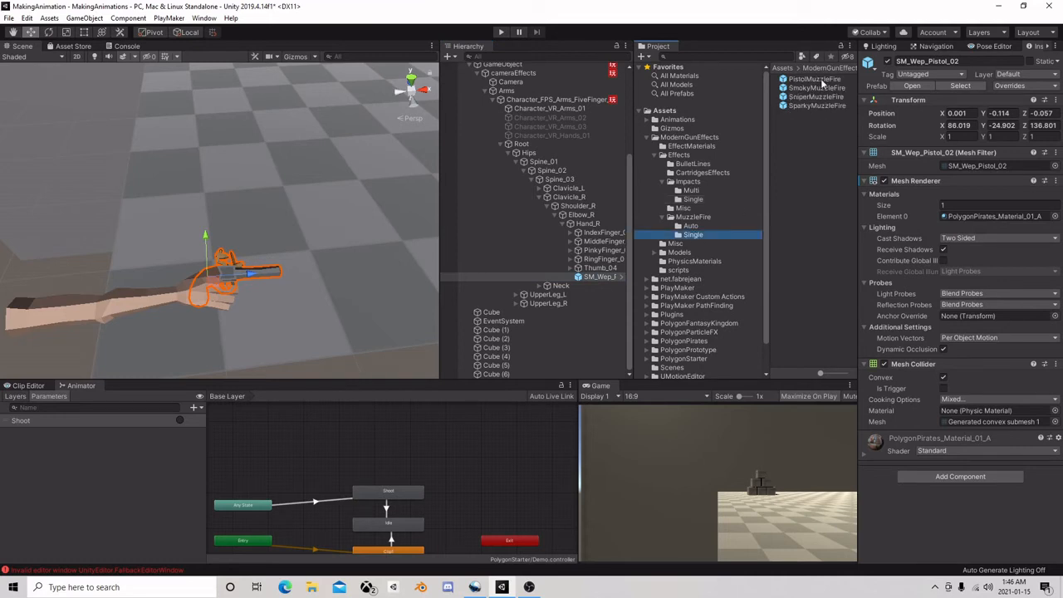
pyautogui.moveTo(820, 78); pyautogui.dragTo(605, 278)
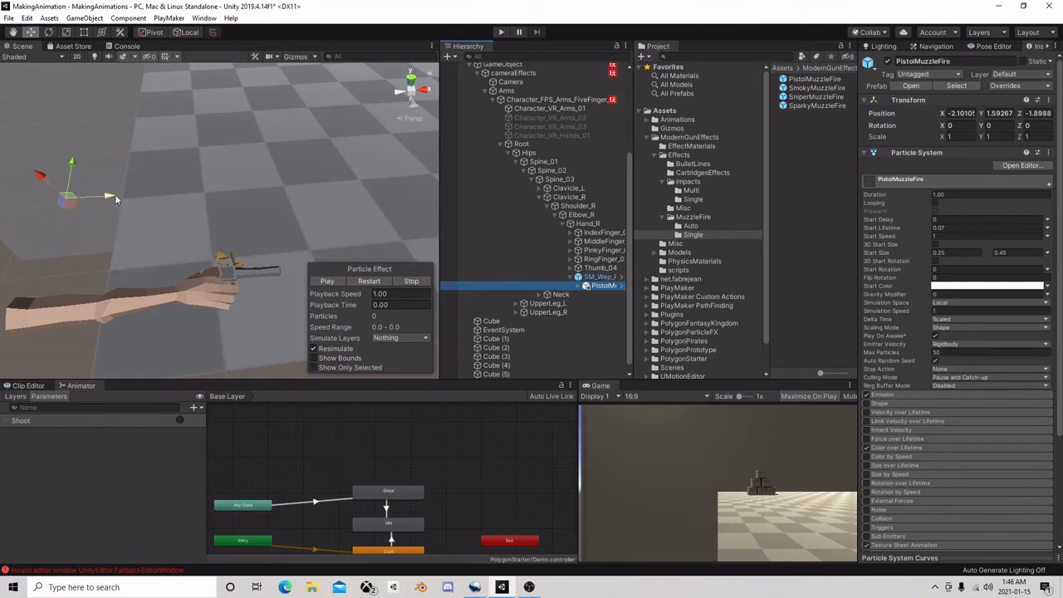
# Zero the position of PistolMuzzleFire, then move it along Z to 0.312, just in front of the pistol barrel
pyautogui.click(961, 112)
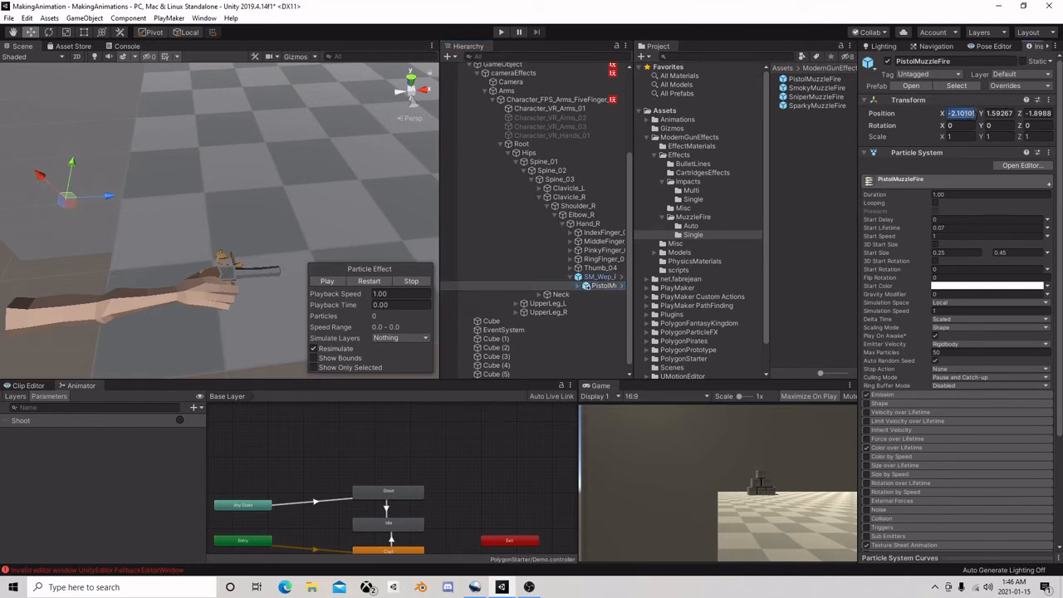
pyautogui.write('0')
pyautogui.press('Tab')
pyautogui.write('0')
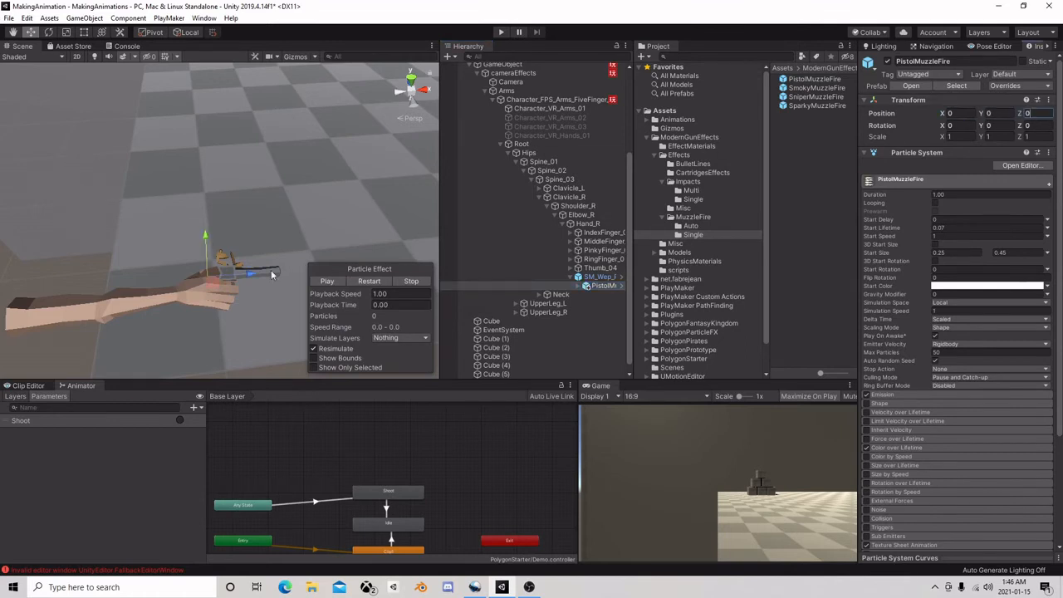
pyautogui.moveTo(333, 270); pyautogui.dragTo(336, 271)
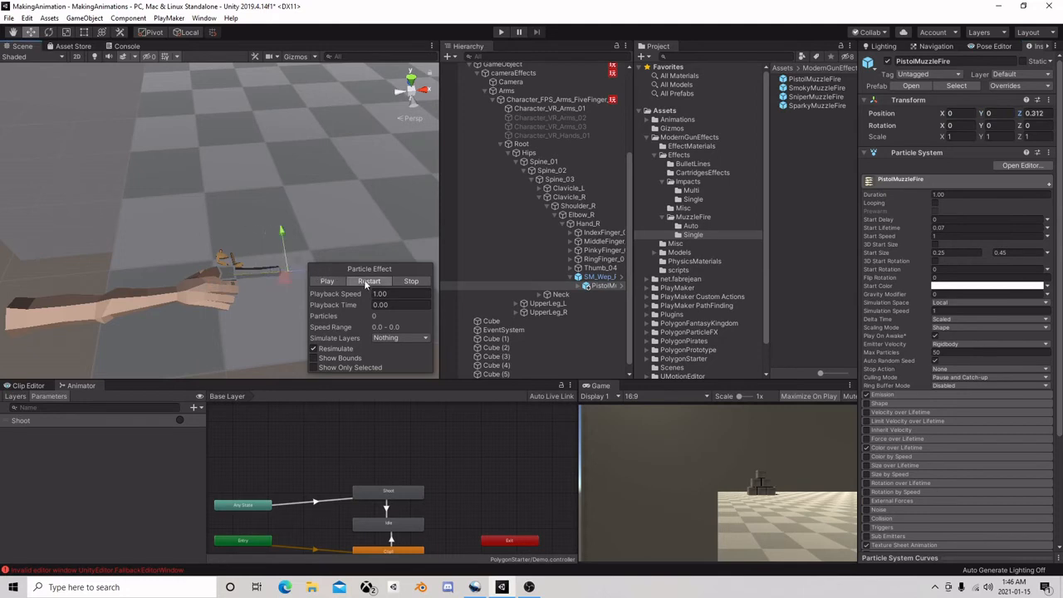
# Replay the PistolMuzzleFire particle effect from its start as a preview, and turn off its Play On Awake option
pyautogui.click(367, 279)
pyautogui.moveTo(237, 231); pyautogui.dragTo(235, 225, button='right')
pyautogui.press('d')
pyautogui.click(369, 282)
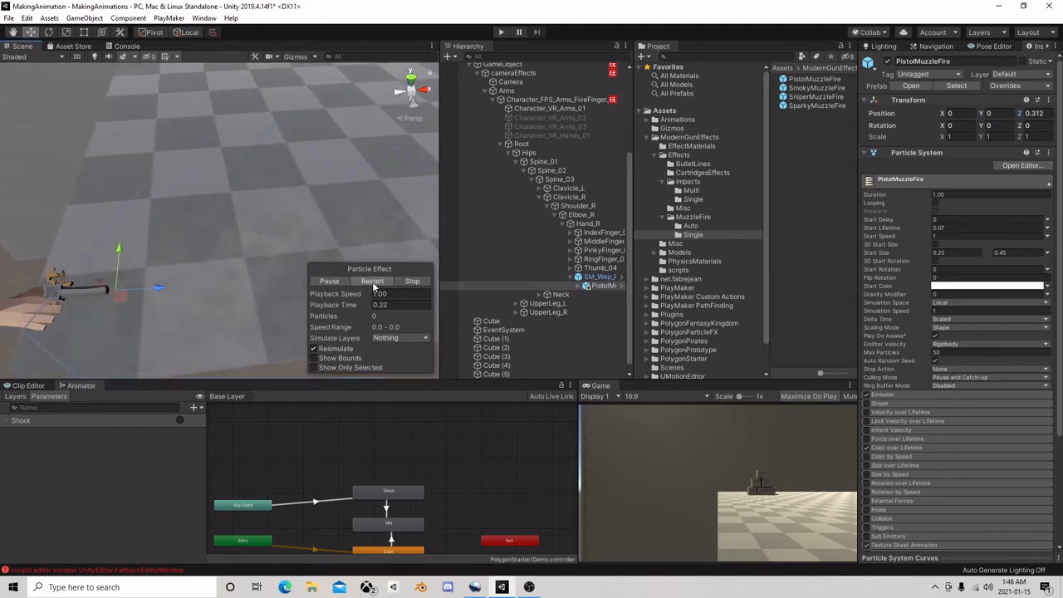
pyautogui.click(373, 284)
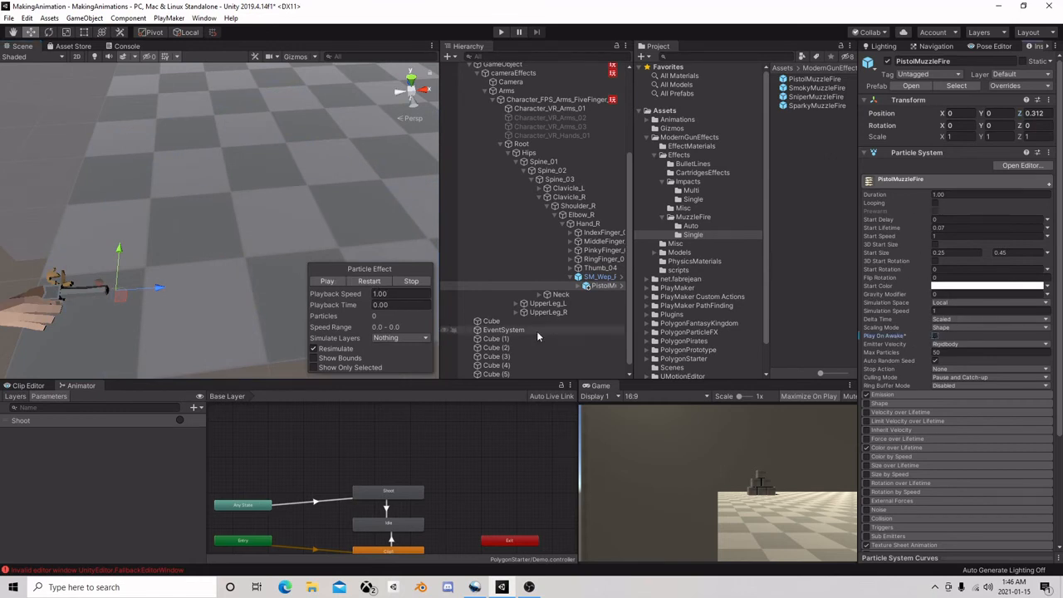
# Check the Play On Awake setting on the two child particle systems of PistolMuzzleFire
pyautogui.click(580, 285)
pyautogui.click(606, 295)
pyautogui.click(606, 303)
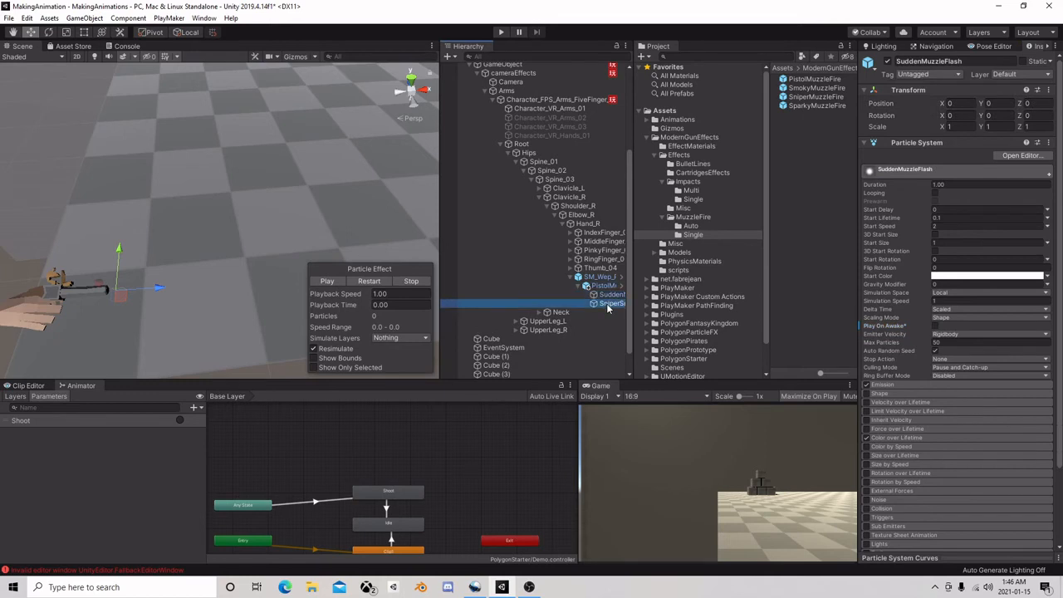
pyautogui.click(602, 286)
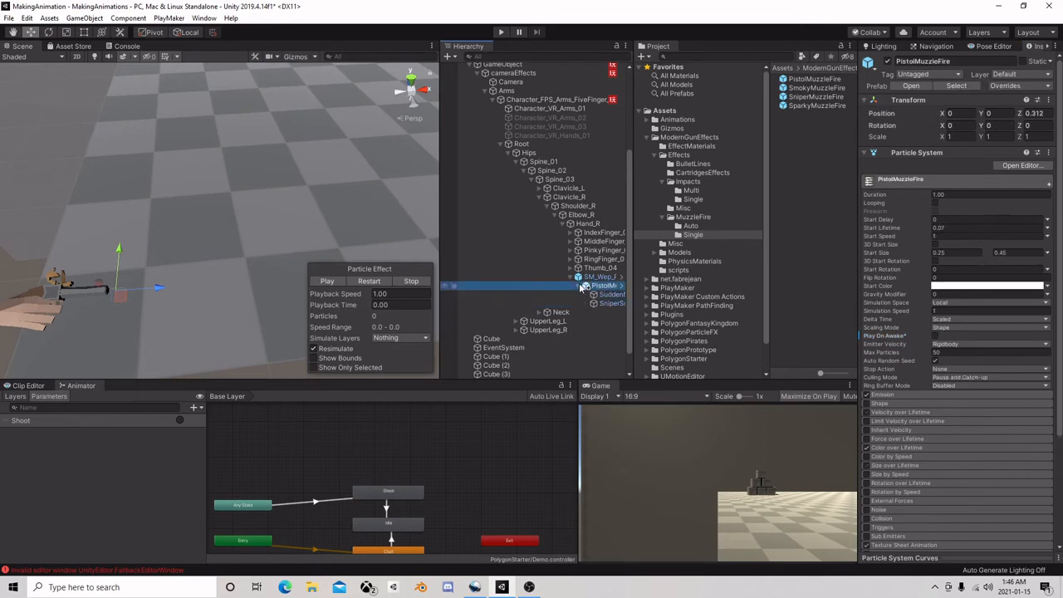
pyautogui.click(581, 285)
# Set Simulation Space to World on PistolMuzzleFire and on both of its child particle systems
pyautogui.click(946, 303)
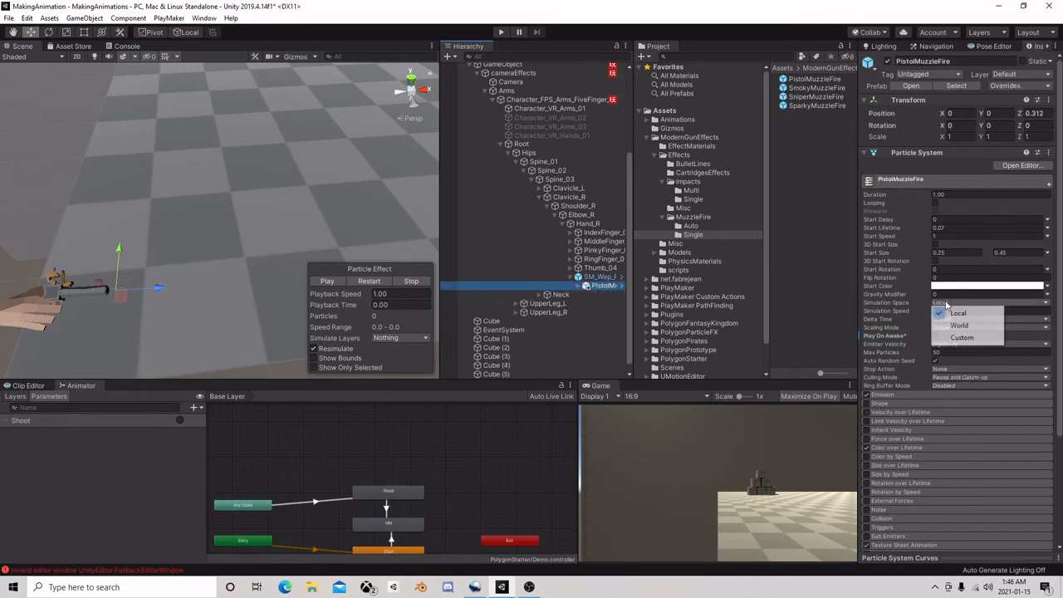
pyautogui.click(950, 323)
pyautogui.click(578, 286)
pyautogui.click(604, 296)
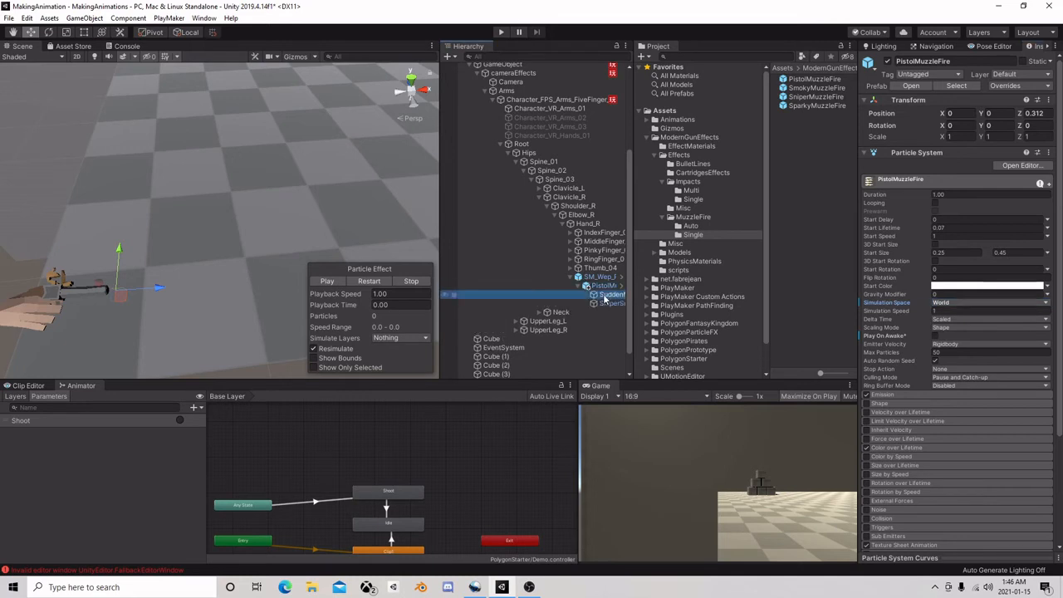
pyautogui.keyDown('shift'); pyautogui.click(614, 304); pyautogui.keyUp('shift')
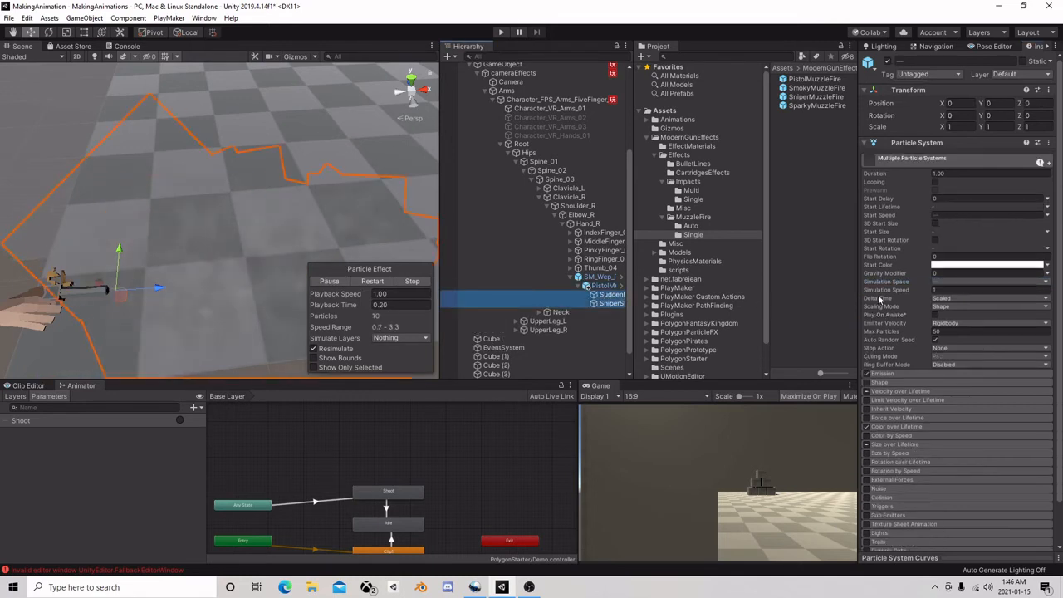
pyautogui.click(946, 281)
pyautogui.click(954, 305)
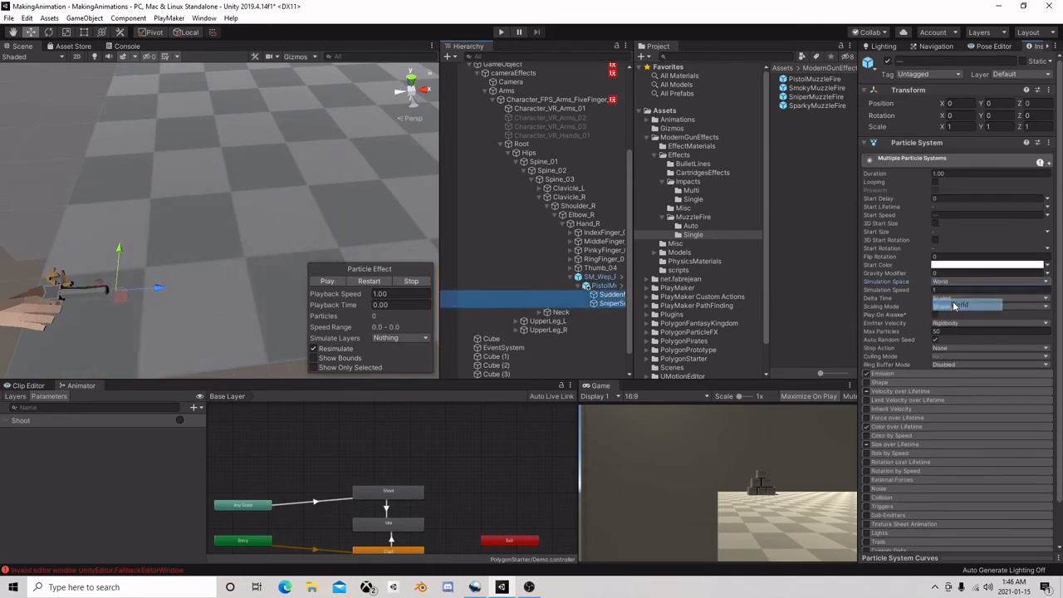
pyautogui.click(578, 276)
pyautogui.click(577, 278)
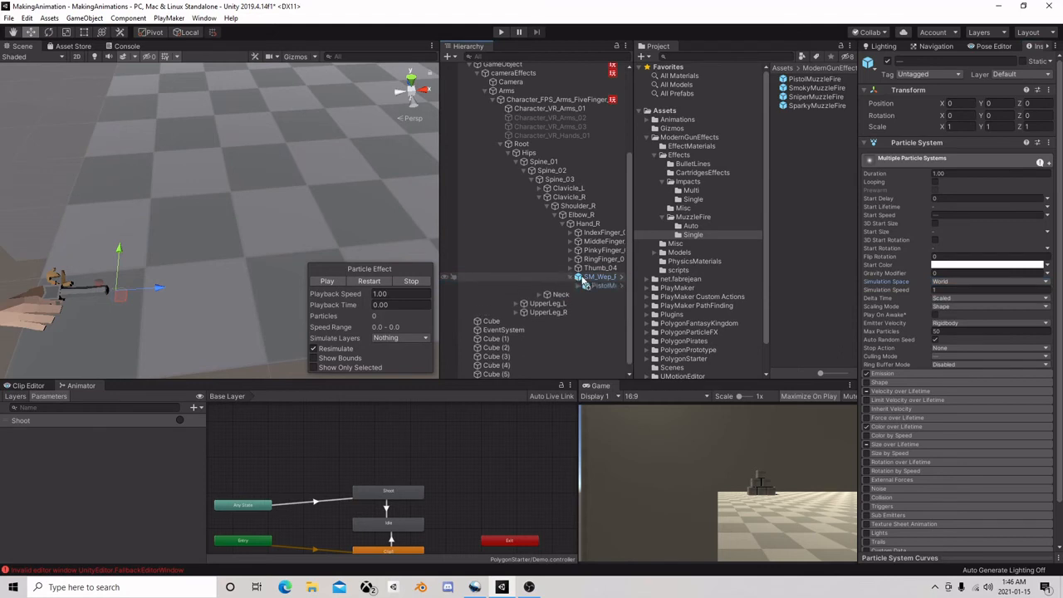
pyautogui.click(596, 284)
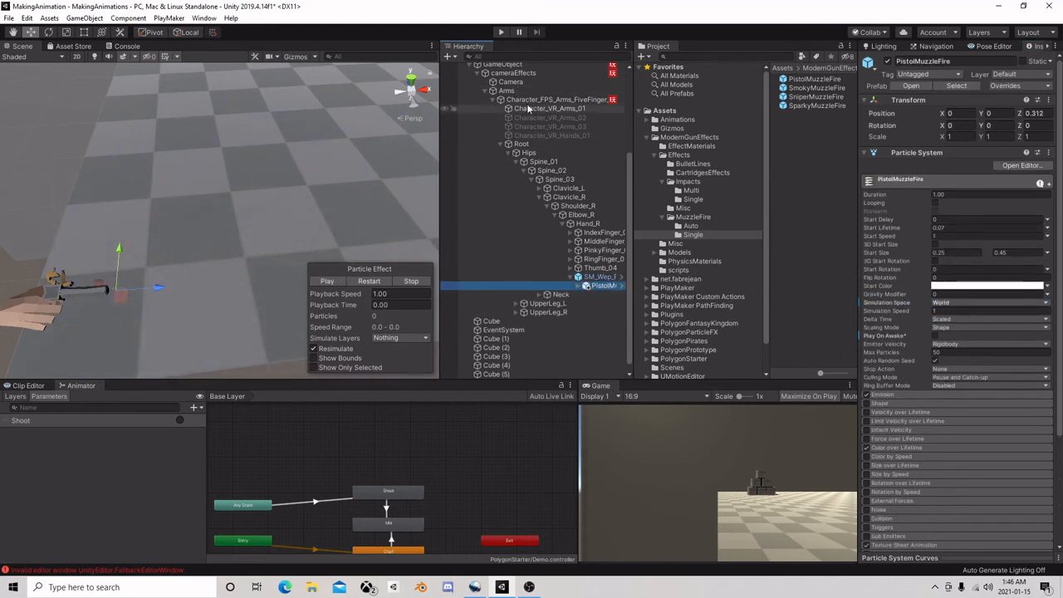
# At the top of State 2 in the Character_FPS_Arms_FiveFinger_01 FSM, add a Call Method action running Play on PistolMuzzleFire's Particle System
pyautogui.scroll(2, 525, 123)
pyautogui.click(552, 133)
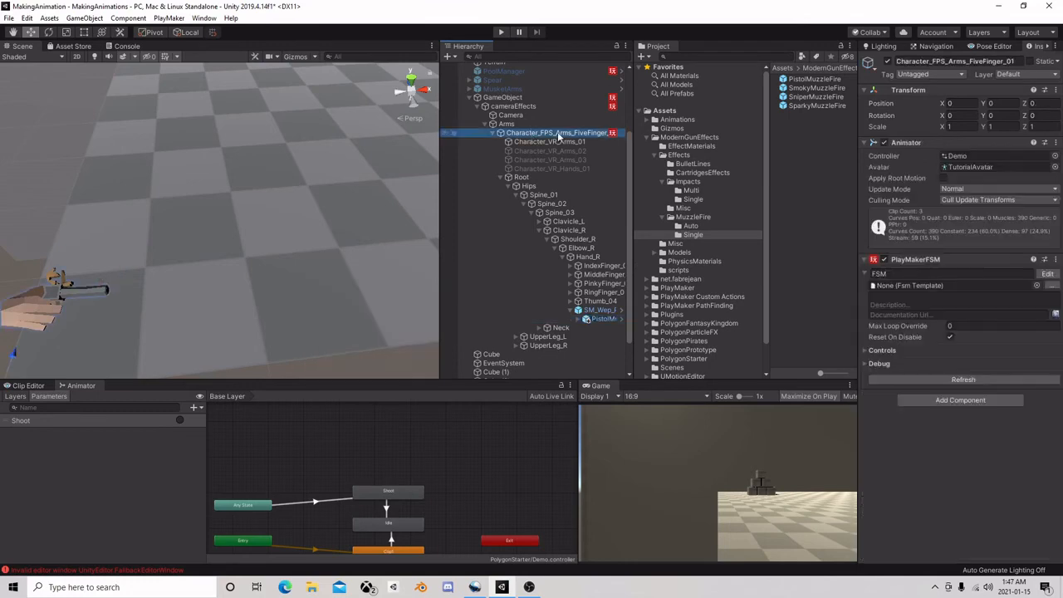
pyautogui.click(1047, 274)
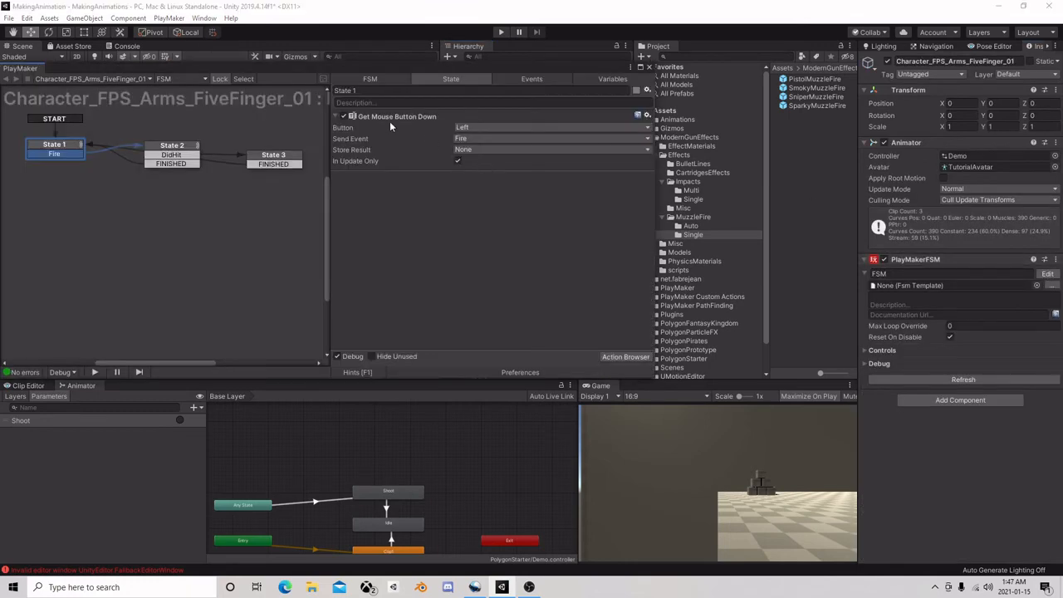
pyautogui.click(184, 146)
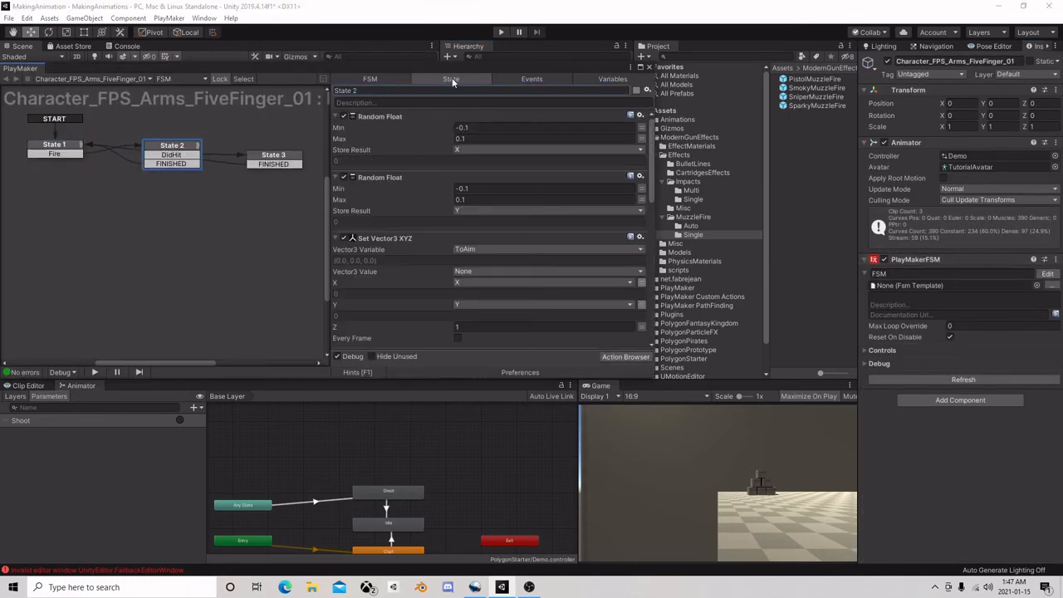
pyautogui.moveTo(444, 67); pyautogui.dragTo(263, 81)
pyautogui.moveTo(592, 318); pyautogui.dragTo(372, 191)
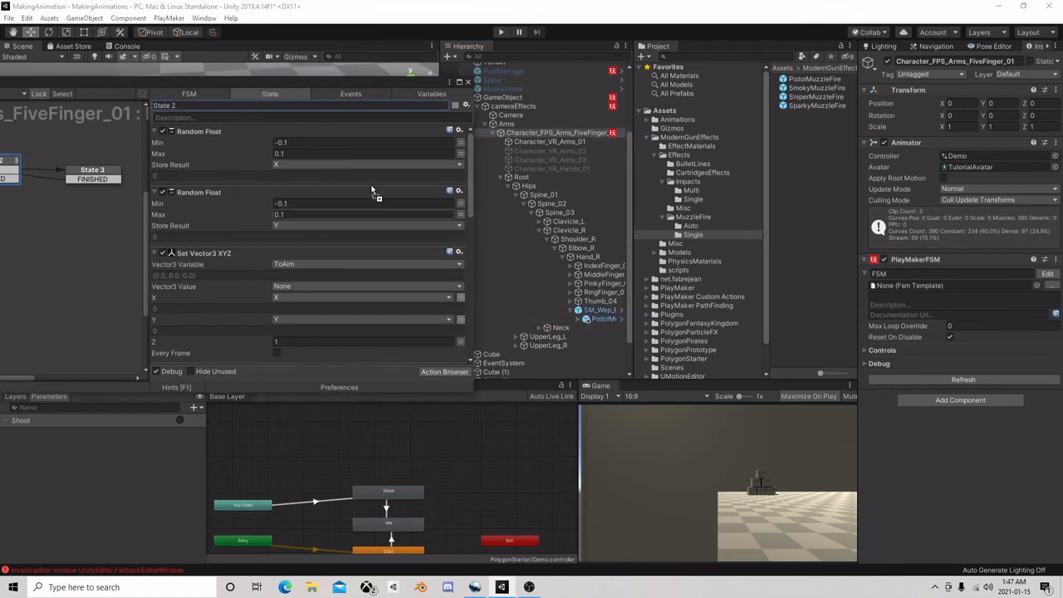
pyautogui.moveTo(215, 139); pyautogui.dragTo(214, 137)
pyautogui.moveTo(264, 193)
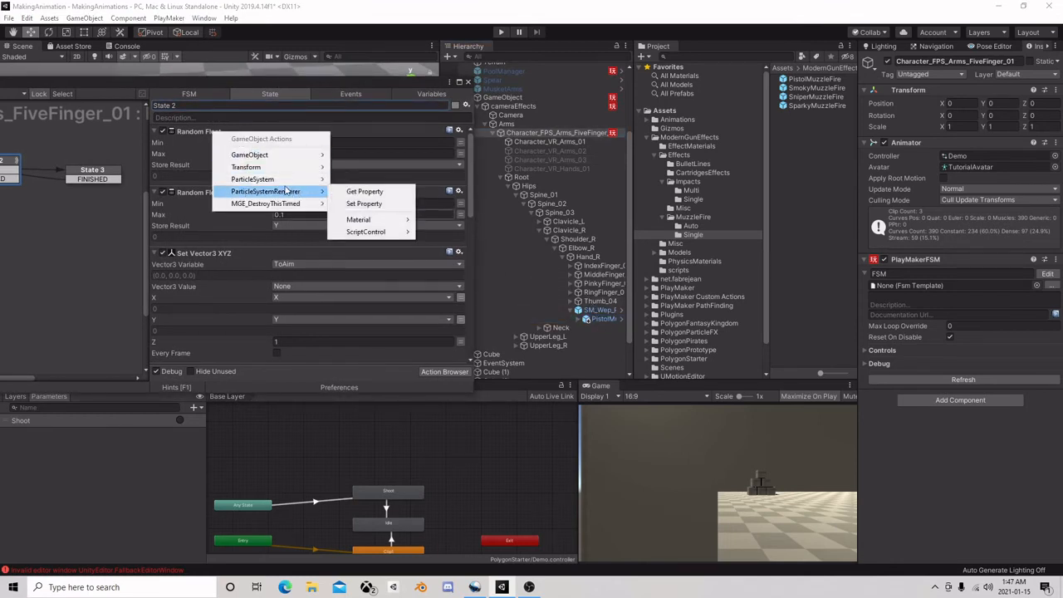
pyautogui.moveTo(285, 180)
pyautogui.moveTo(375, 207)
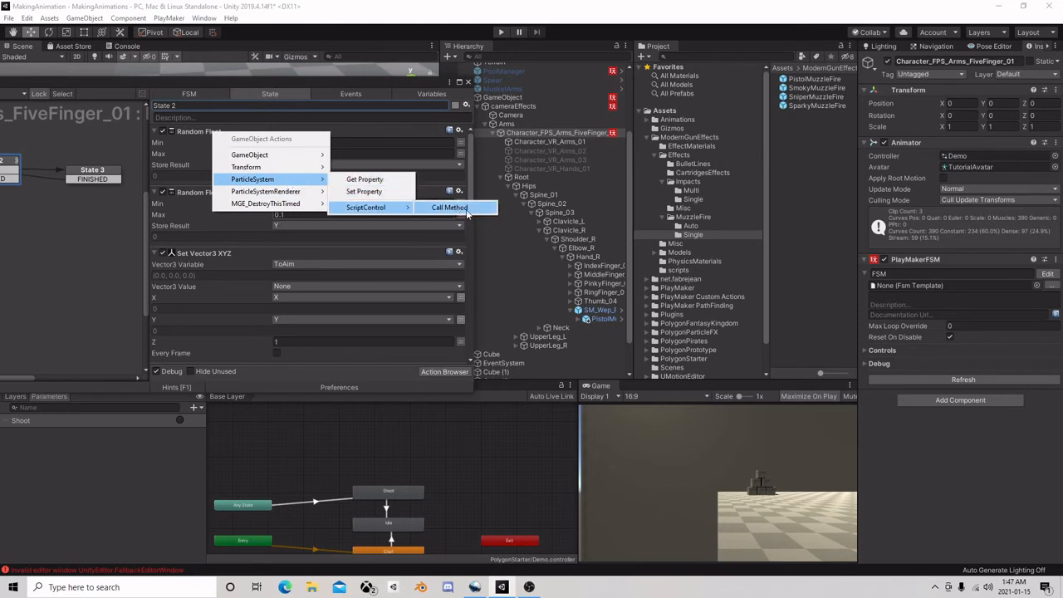
pyautogui.click(466, 210)
pyautogui.click(293, 163)
pyautogui.click(335, 238)
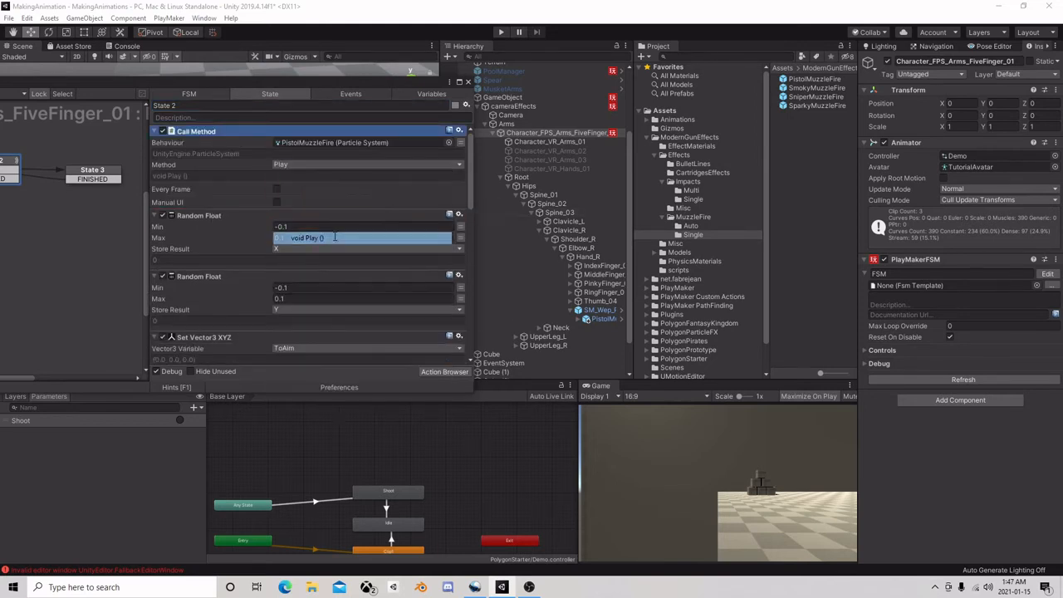
pyautogui.click(468, 81)
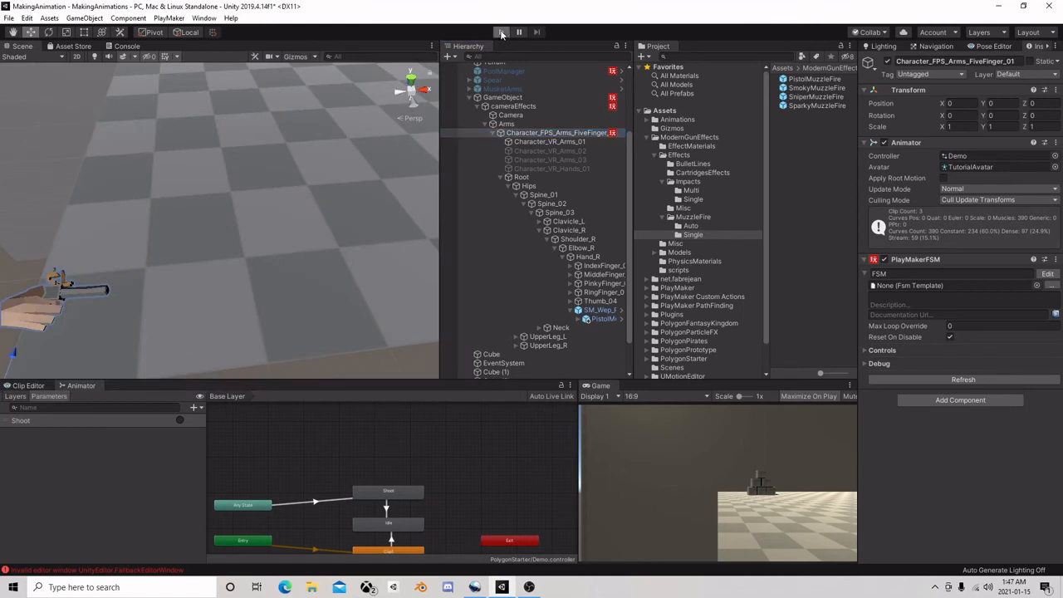
# Run the scene, fire test shots with the pistol while looking around, and stop the scene
pyautogui.hotkey('ctrl', 'p')
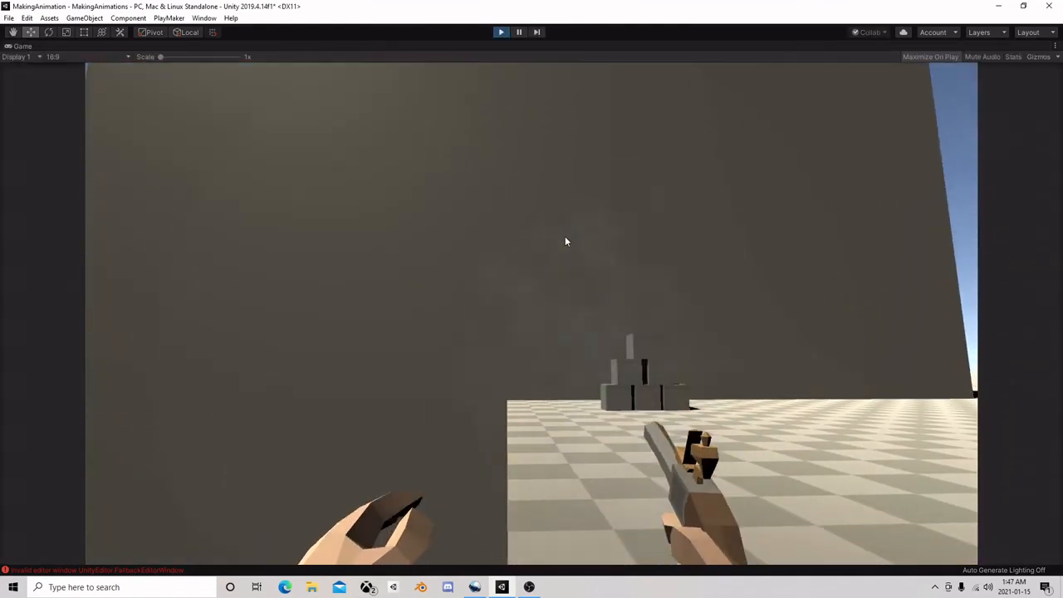
pyautogui.click(564, 236)
pyautogui.click(567, 222)
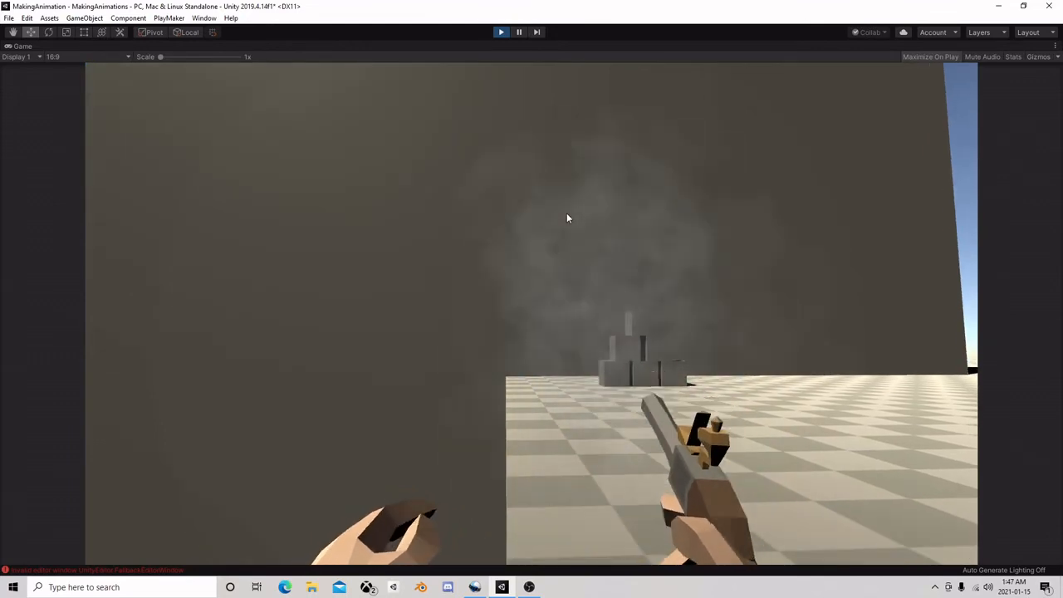
pyautogui.click(502, 32)
# In State 1 of the GameObject FSM, set the Mouse Look action's Sensitivity Y to 2 and close the FSM editor
pyautogui.doubleClick(552, 133)
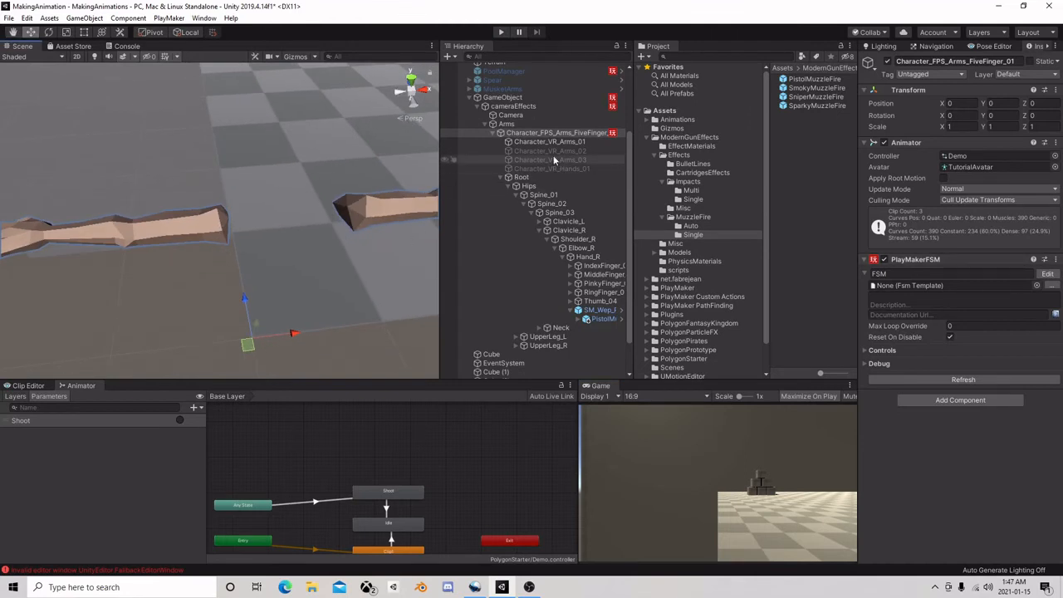
pyautogui.click(512, 107)
pyautogui.click(520, 98)
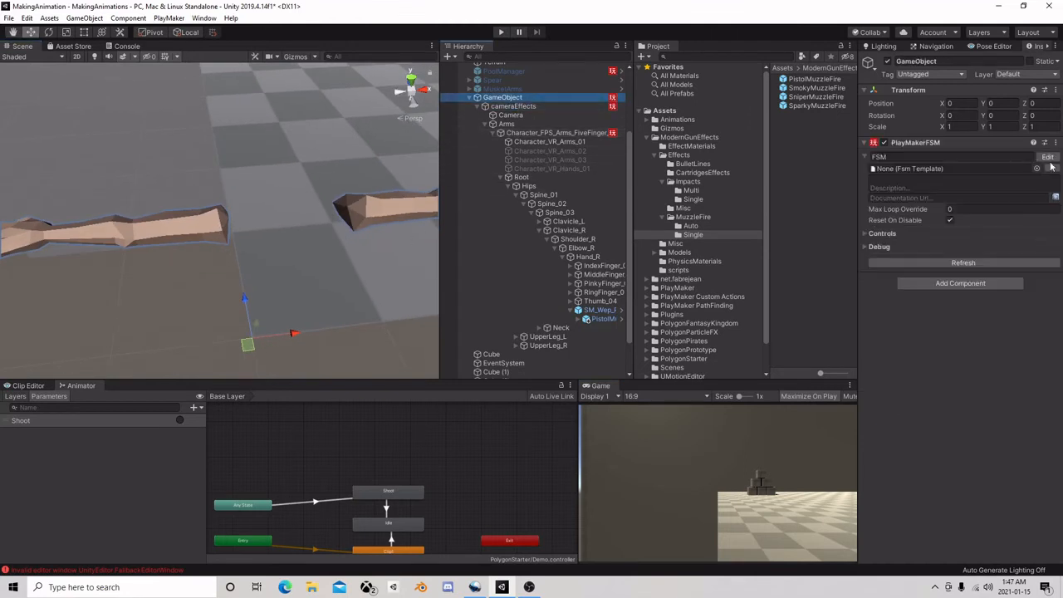
pyautogui.click(1047, 158)
pyautogui.click(460, 180)
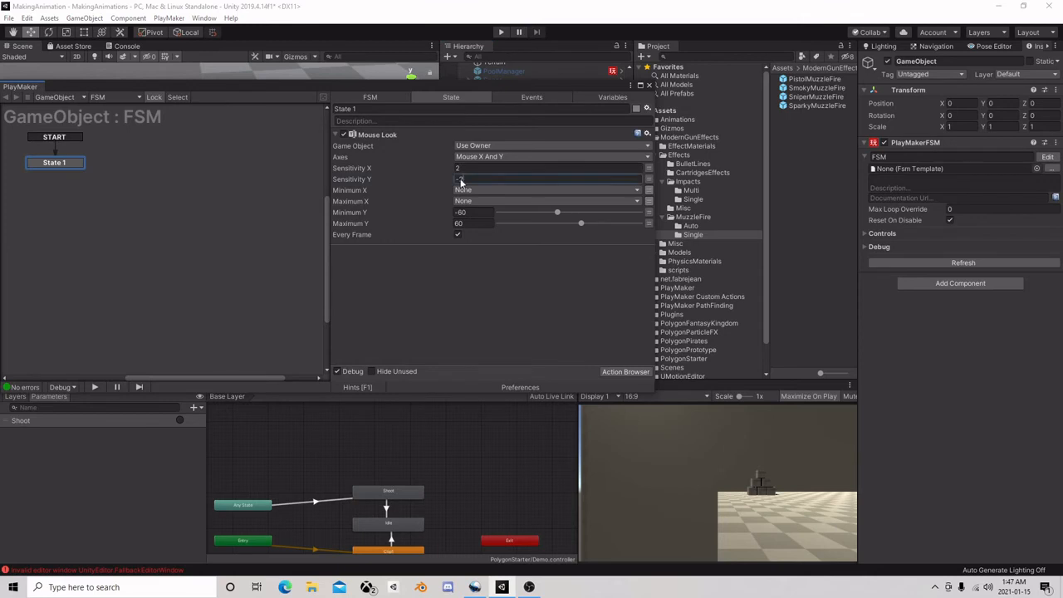
pyautogui.write('2')
pyautogui.click(651, 87)
# In State 2 of the Character_FPS_Arms_FiveFinger_01 FSM, set the Set Vector3 XYZ action's Z to 2 and close the FSM editor
pyautogui.click(556, 132)
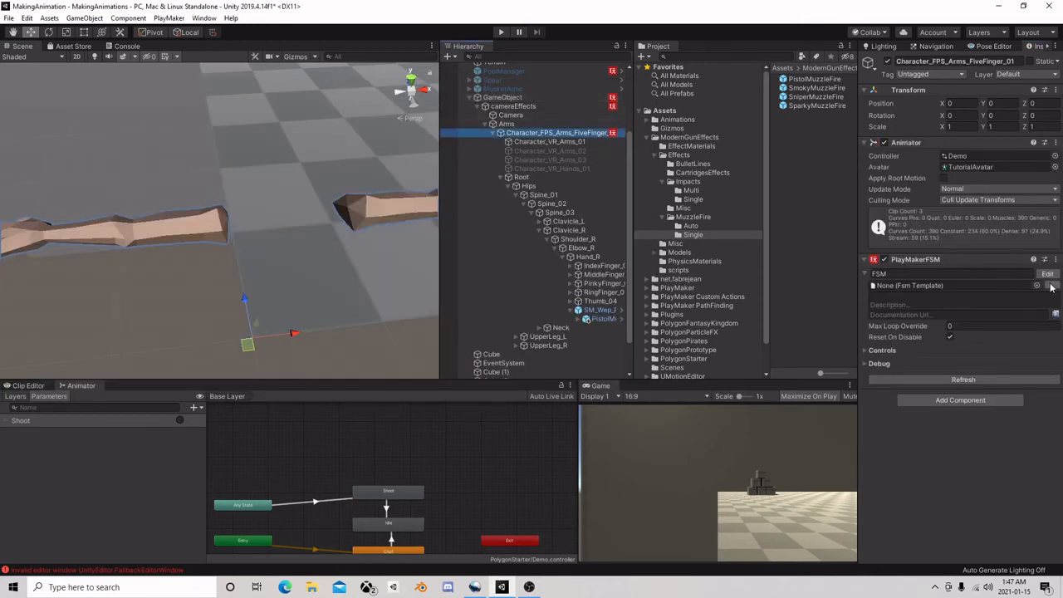
pyautogui.click(1047, 274)
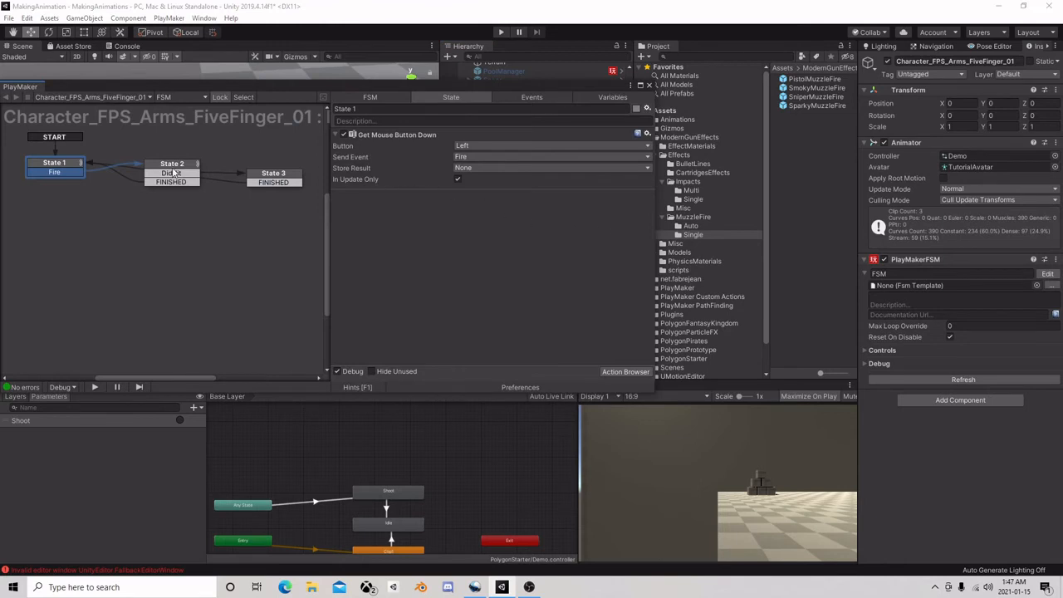
pyautogui.click(175, 173)
pyautogui.scroll(-3, 460, 226)
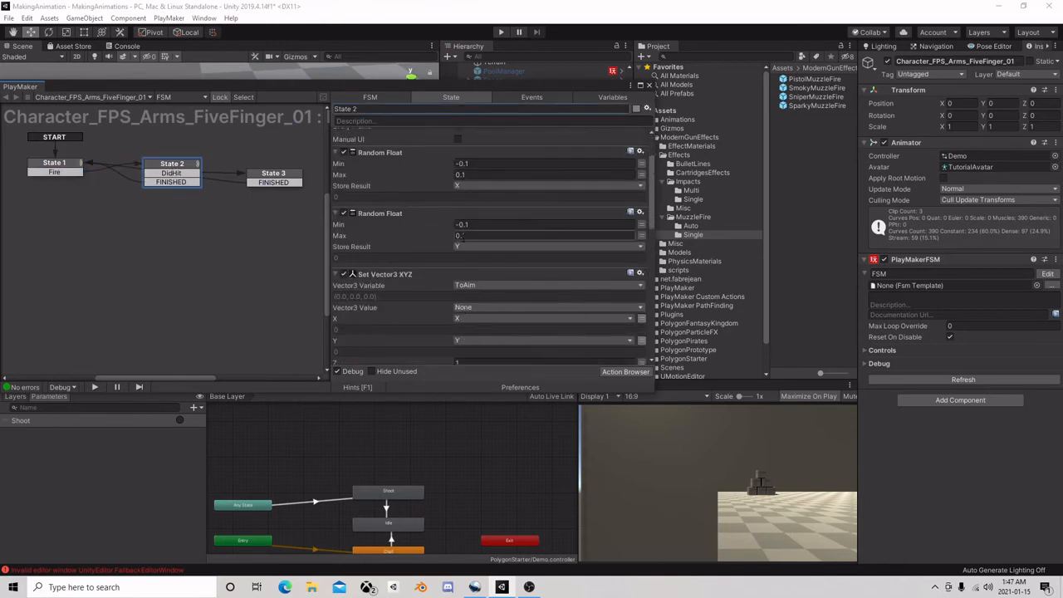
pyautogui.scroll(-3, 465, 235)
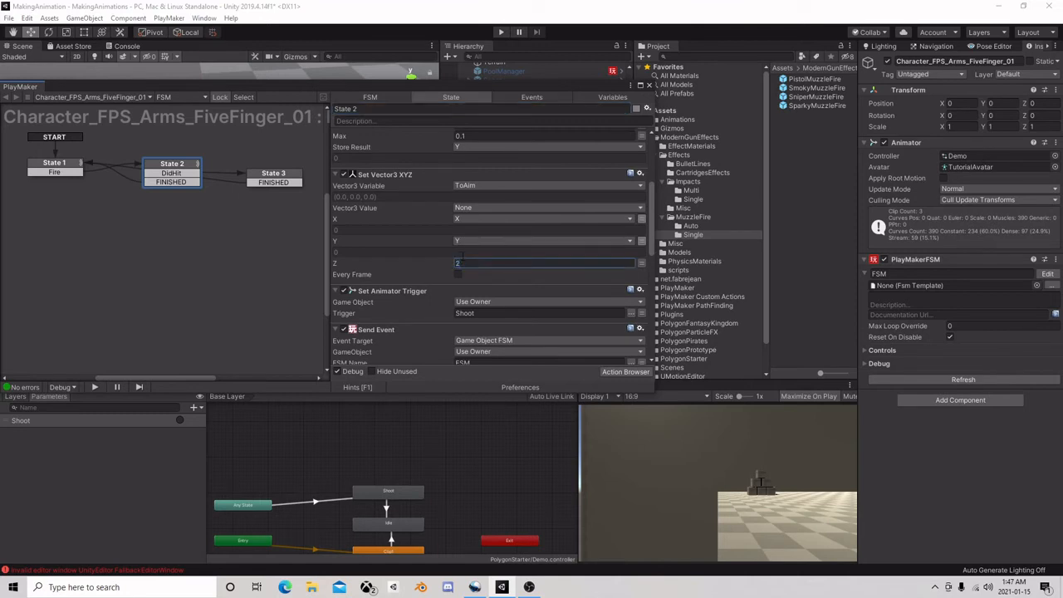
pyautogui.scroll(-3, 498, 245)
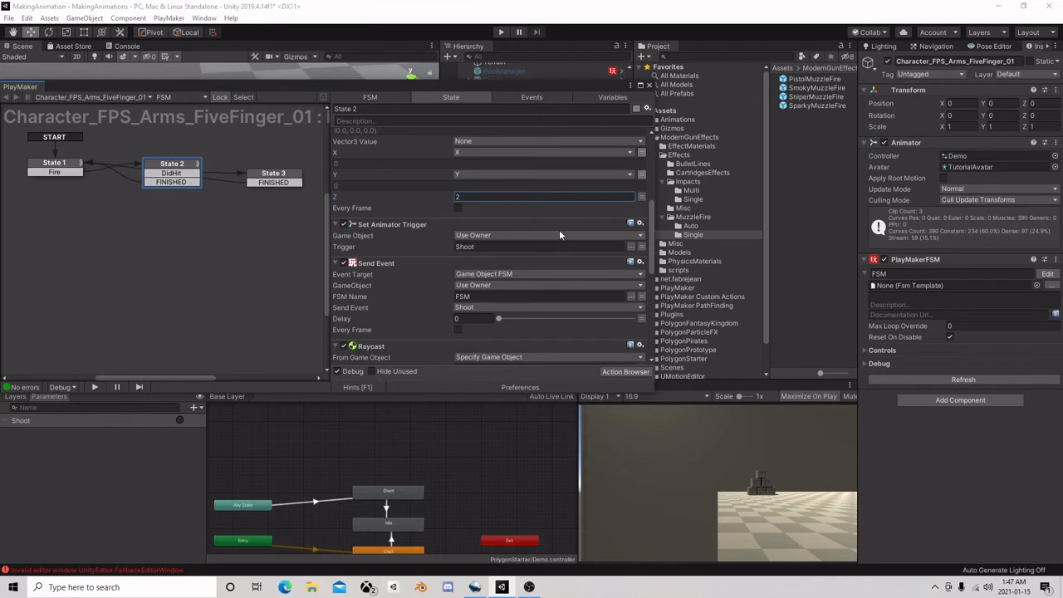
pyautogui.scroll(-6, 552, 237)
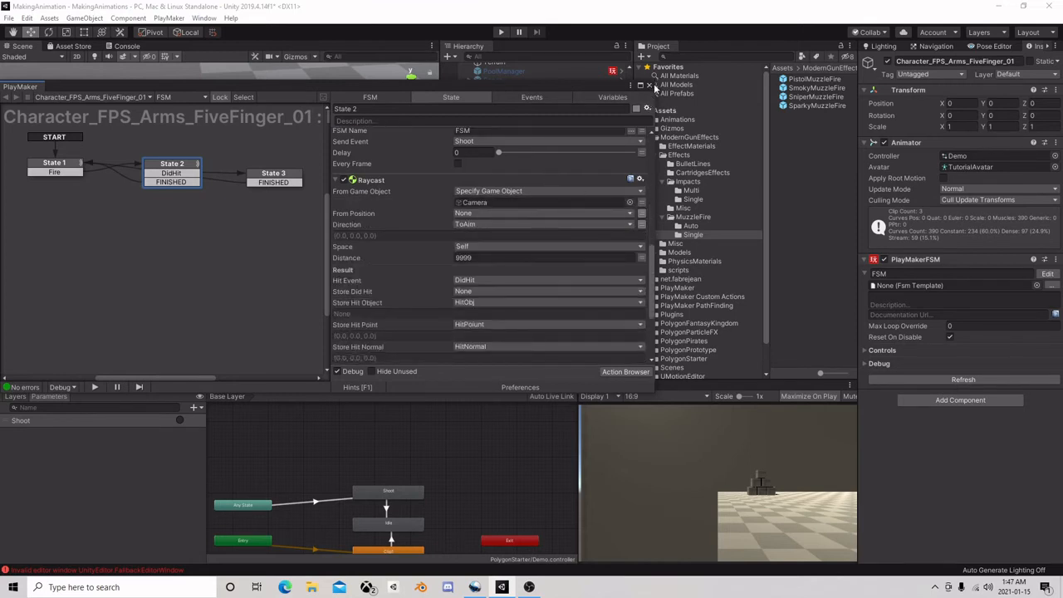
pyautogui.click(649, 85)
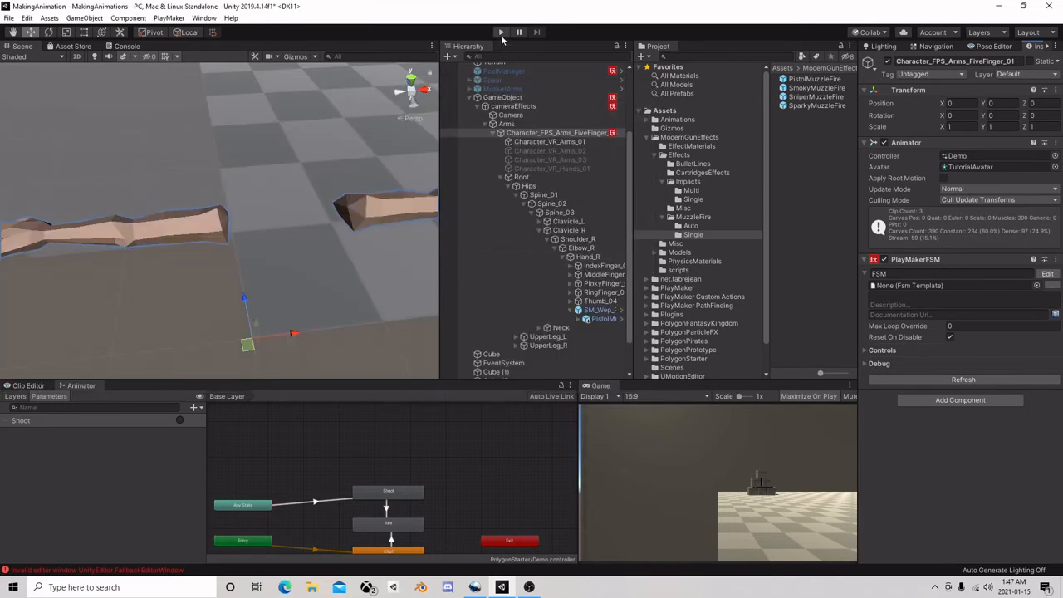
# Run the scene, test the pistol fire with the new aim vector, and stop the scene
pyautogui.click(500, 33)
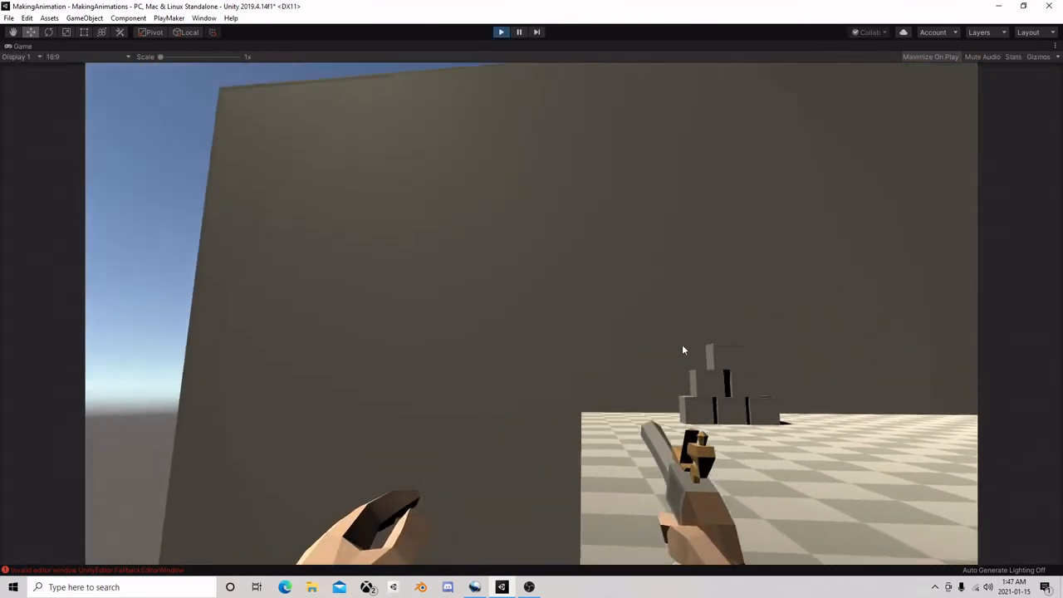
pyautogui.click(577, 351)
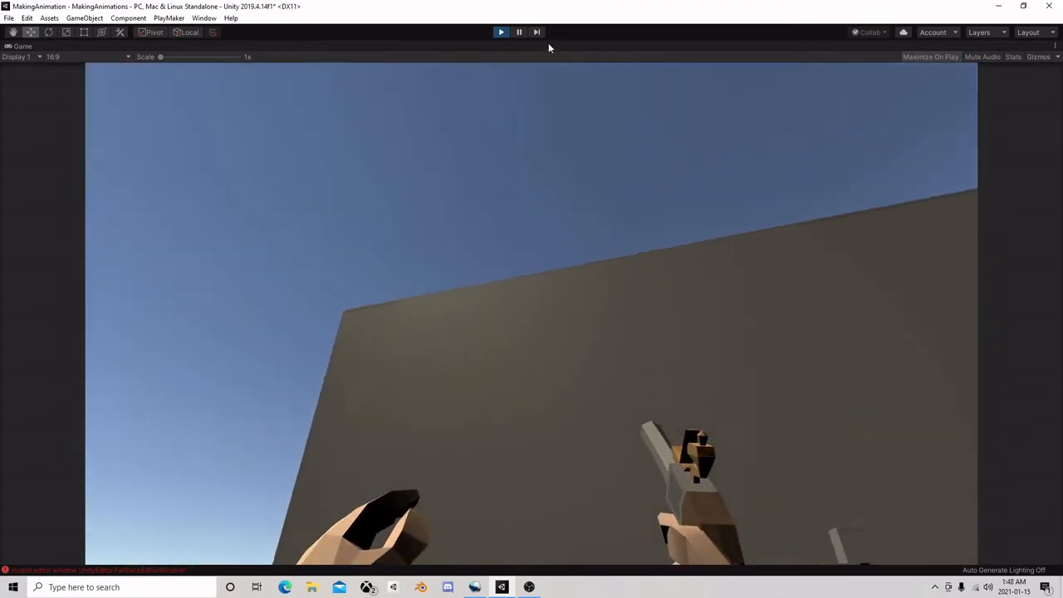
pyautogui.click(500, 32)
# Move the GameObject rig closer to the cube stack, to about X 1.55, Z 6.92
pyautogui.moveTo(359, 139); pyautogui.dragTo(293, 175, button='right')
pyautogui.scroll(-10, 306, 208)
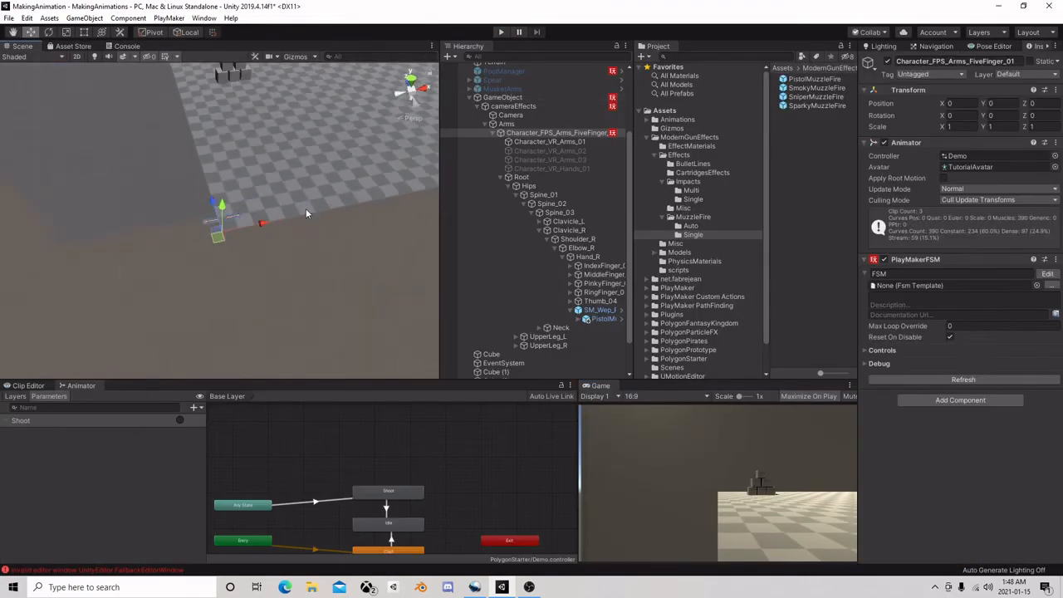
pyautogui.click(509, 98)
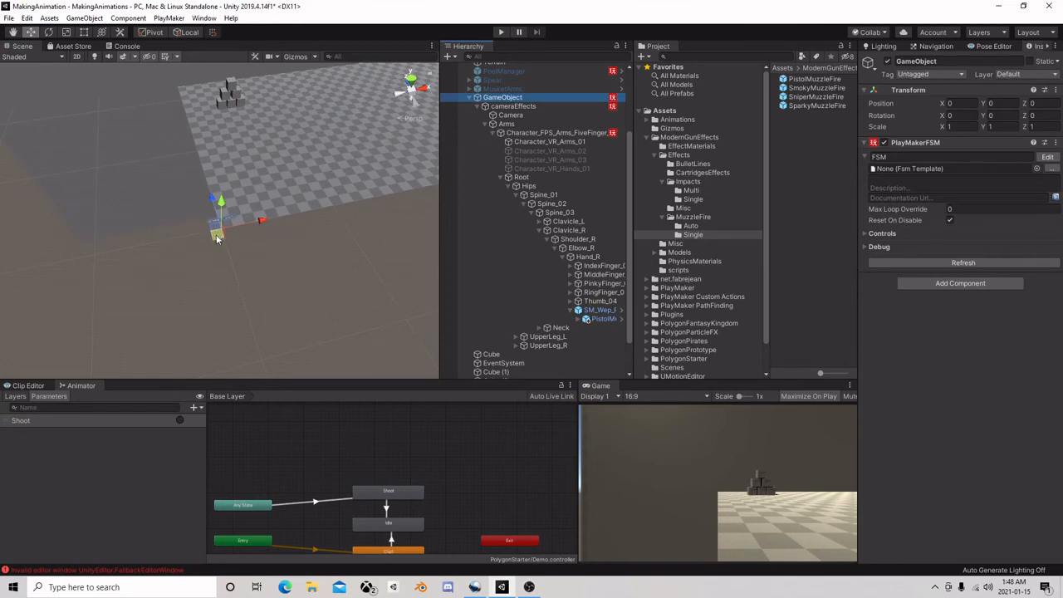
pyautogui.moveTo(216, 236); pyautogui.dragTo(215, 176)
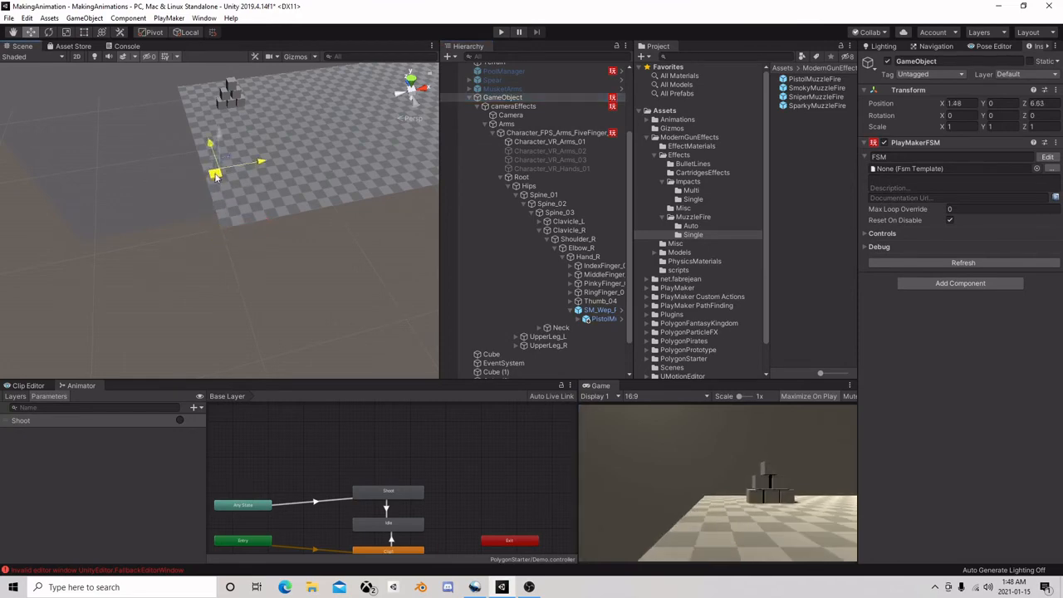
# Collapse the GameObject hierarchy and move the large wall Cube to about X 2.09, Z 19.1
pyautogui.click(470, 98)
pyautogui.click(492, 200)
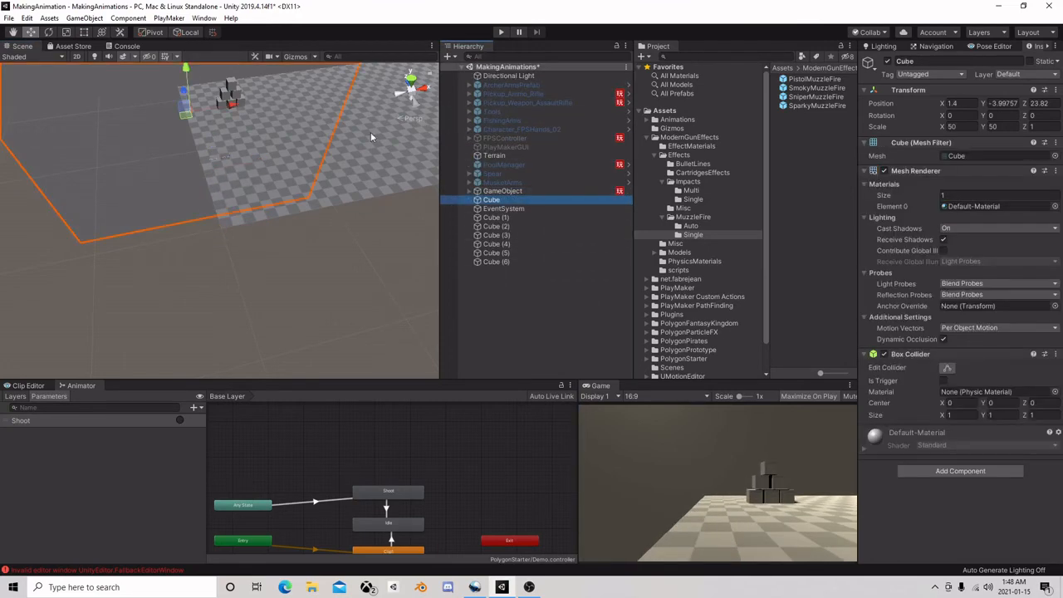
pyautogui.moveTo(197, 111); pyautogui.dragTo(196, 143)
# Run the scene, fire repeated pistol shots at the stacked cubes from the new position, and stop the scene
pyautogui.click(501, 32)
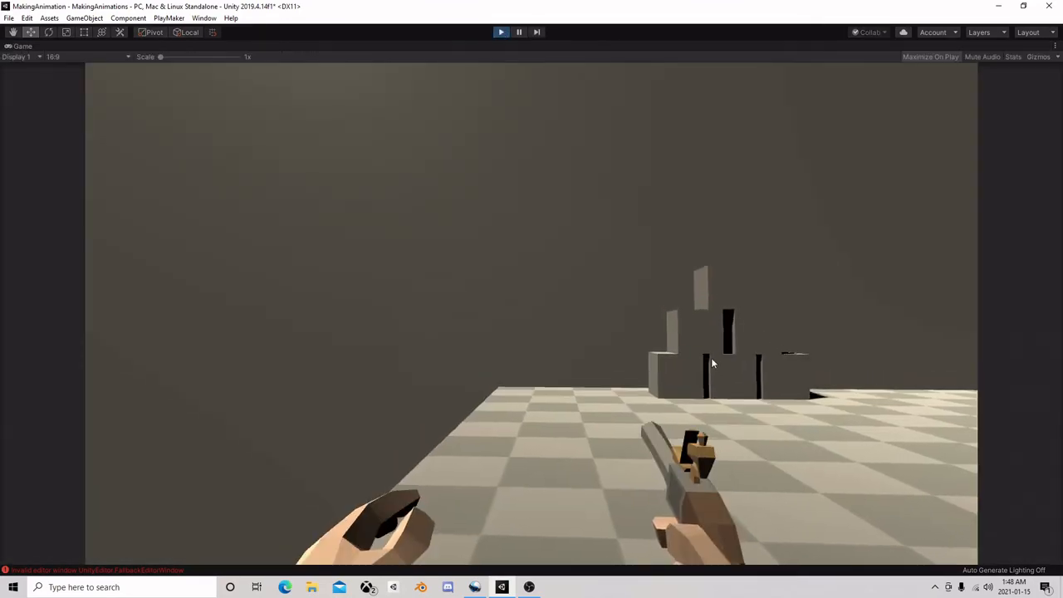
pyautogui.click(851, 372)
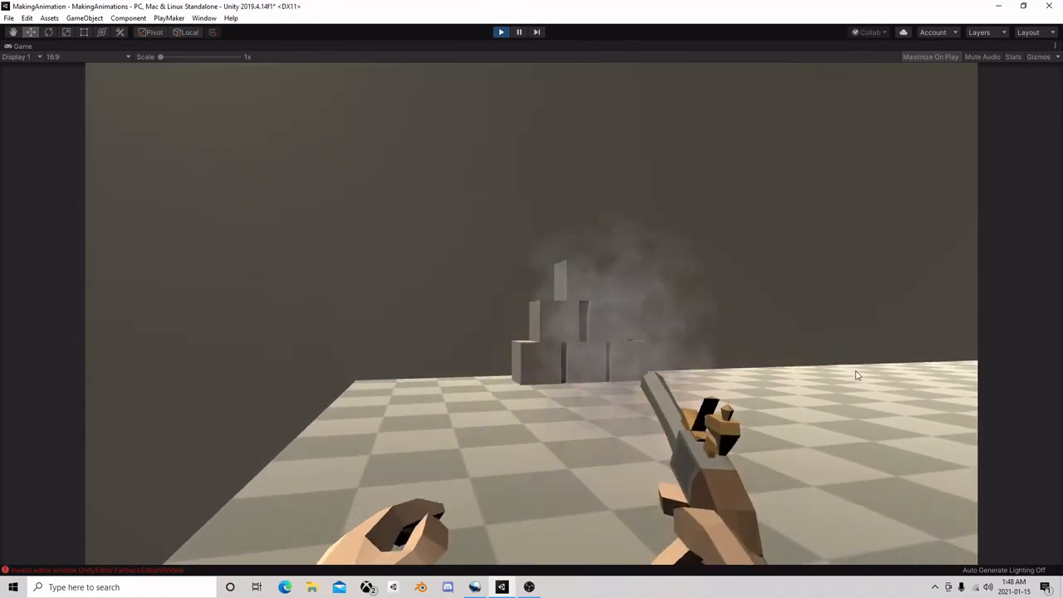
pyautogui.click(890, 385)
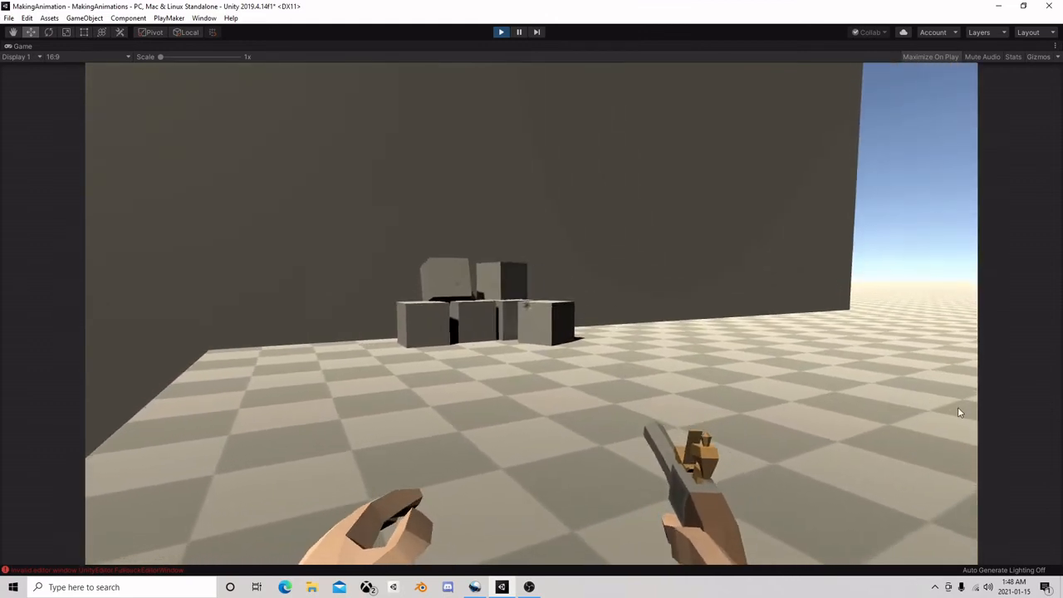
pyautogui.click(960, 414)
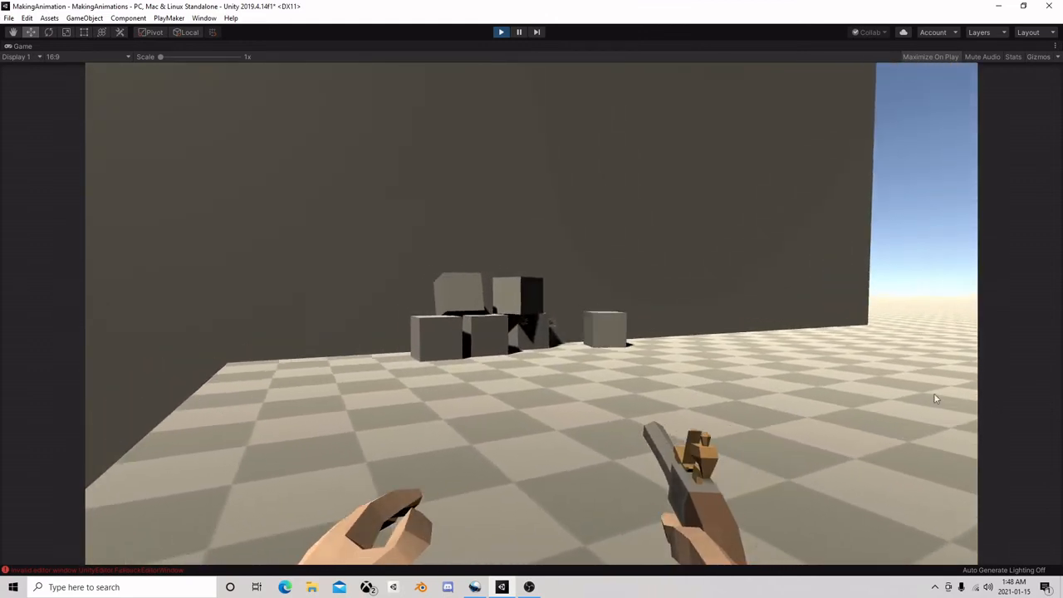
pyautogui.click(936, 394)
pyautogui.click(889, 390)
pyautogui.click(882, 411)
pyautogui.click(856, 414)
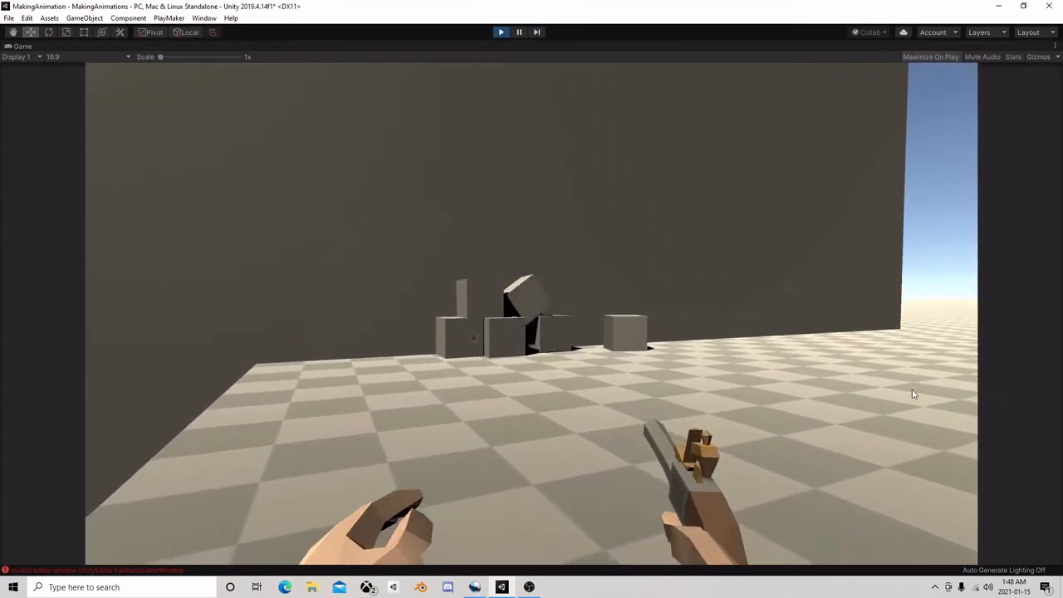
pyautogui.click(988, 398)
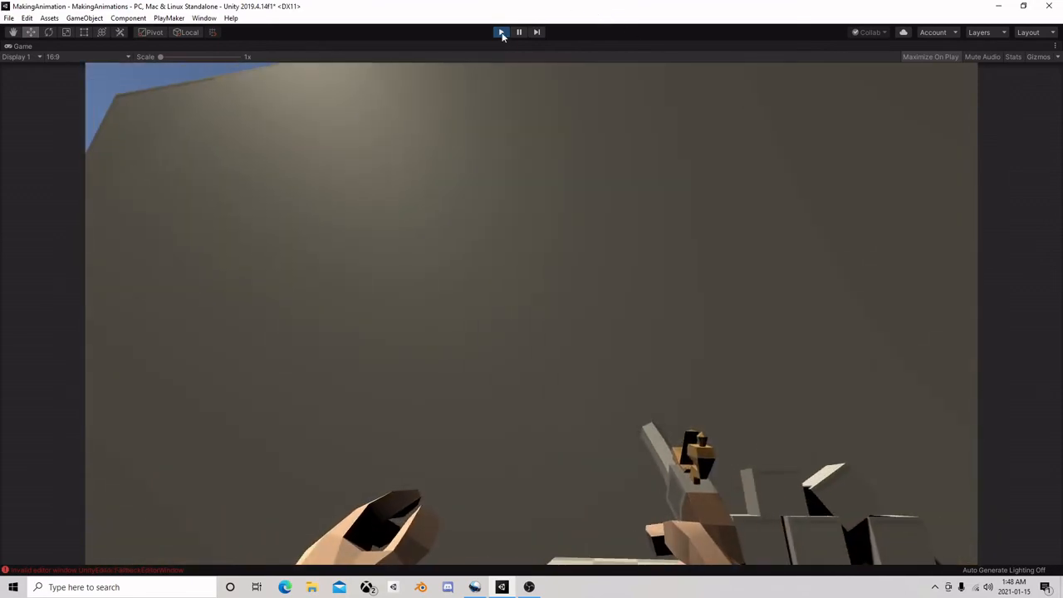
pyautogui.hotkey('ctrl', 'p')
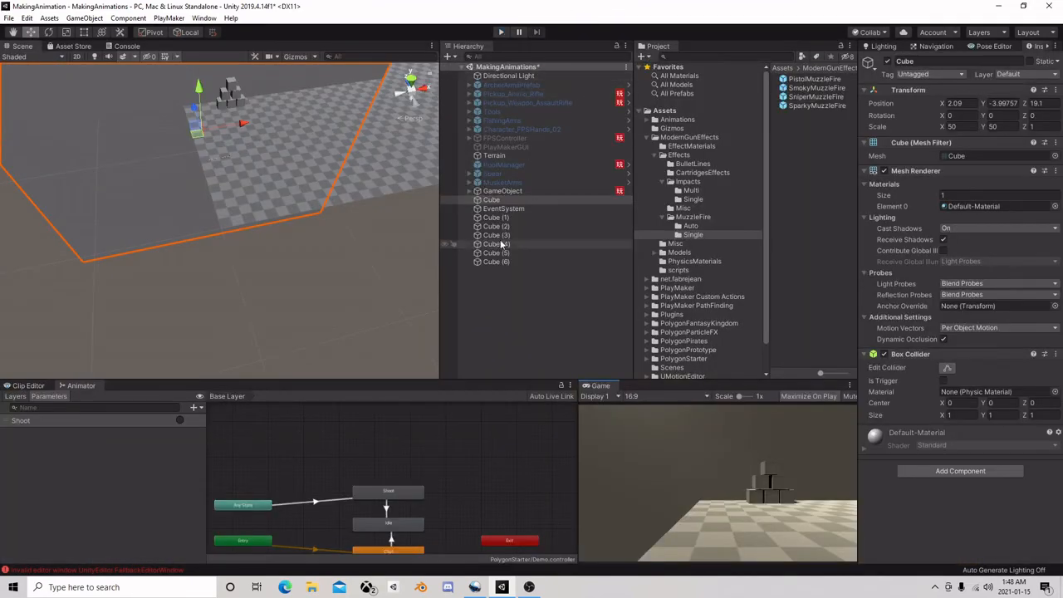
# Create a UI Canvas at the root level of the scene
pyautogui.click(503, 281)
pyautogui.rightClick(492, 275)
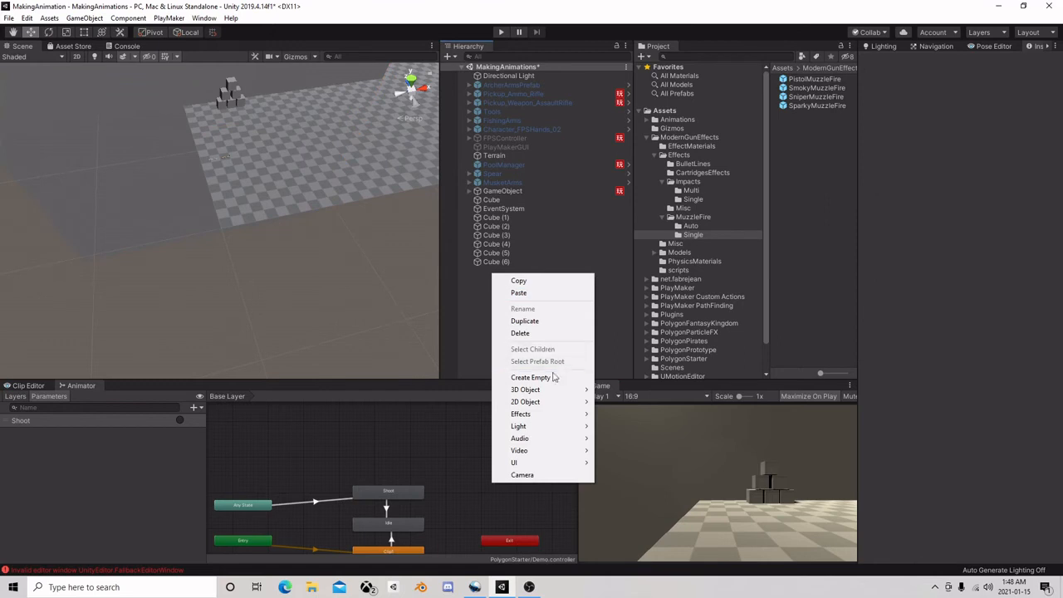
pyautogui.moveTo(544, 390)
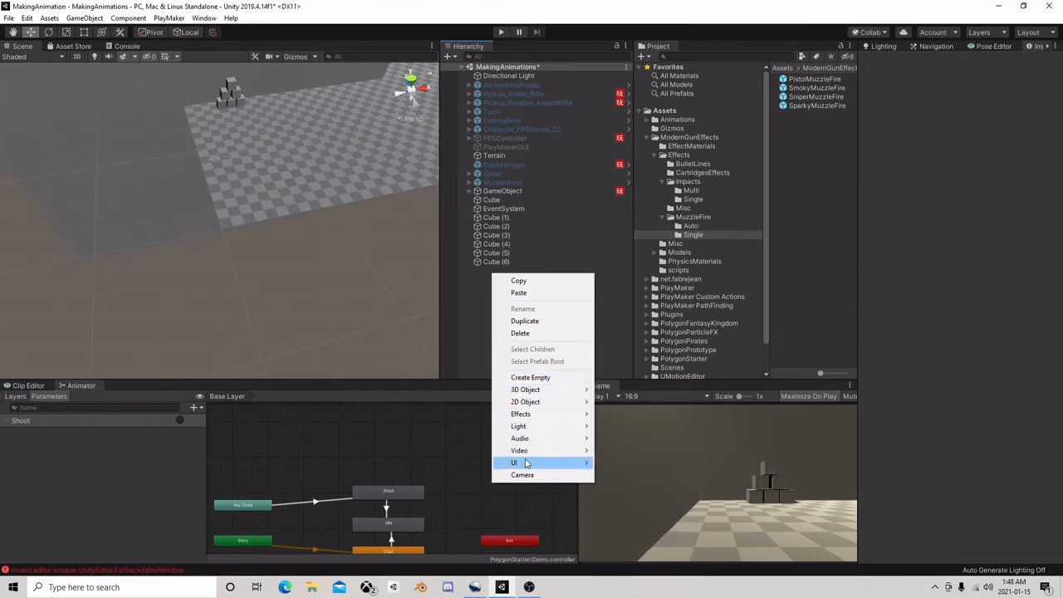
pyautogui.moveTo(552, 462)
pyautogui.click(644, 425)
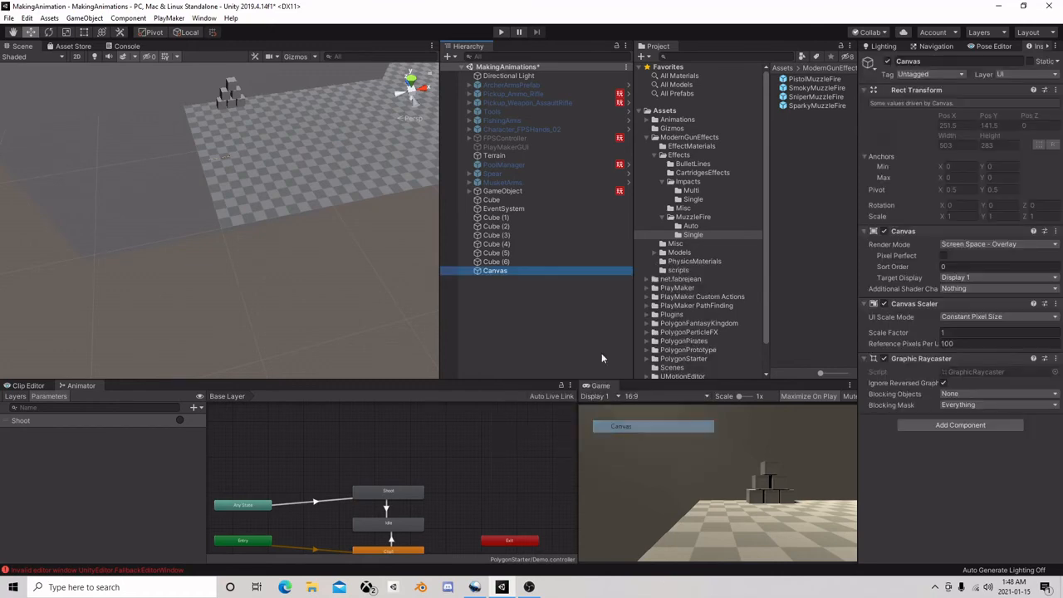
# Add a UI Text element as a child of the Canvas and select it
pyautogui.rightClick(513, 271)
pyautogui.moveTo(564, 388)
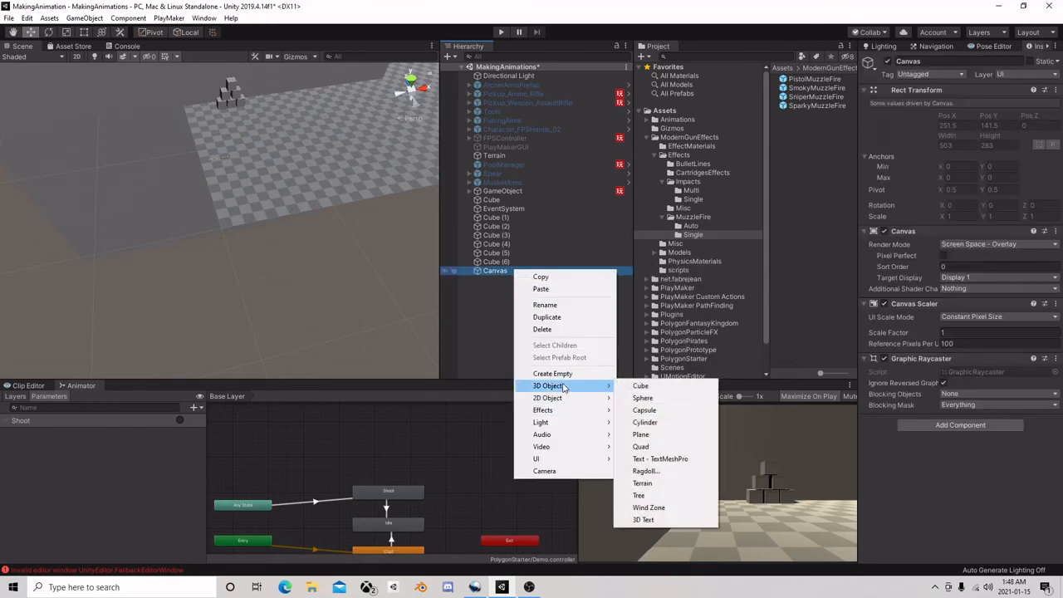
pyautogui.moveTo(544, 458)
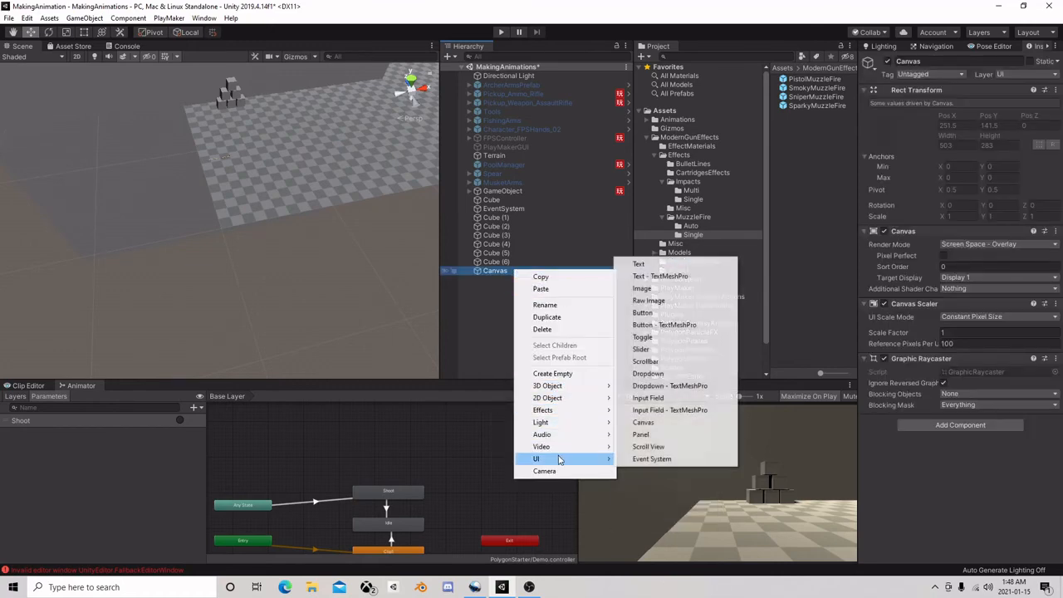
pyautogui.click(640, 264)
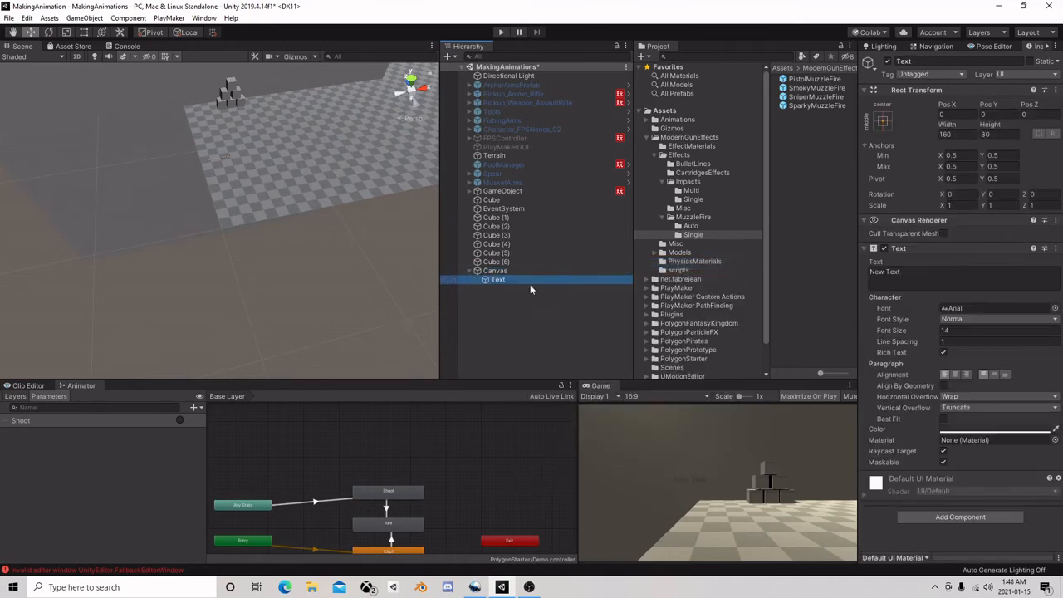
pyautogui.rightClick(528, 319)
pyautogui.click(495, 282)
# Move the Text element to about Pos X -149, Pos Y 116 and briefly run the scene to check its placement
pyautogui.moveTo(279, 300); pyautogui.dragTo(239, 202, button='right')
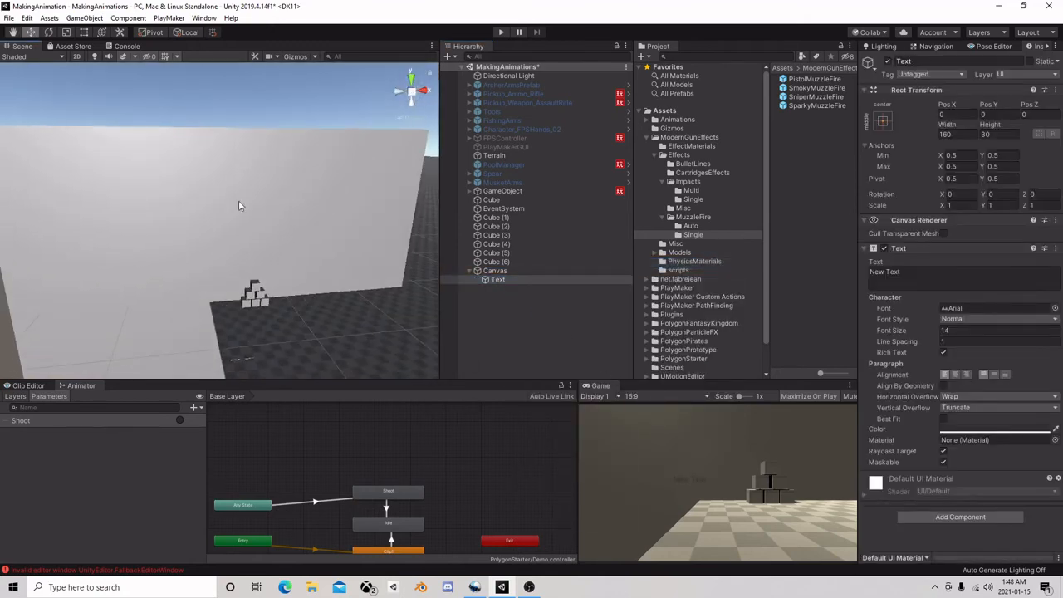
pyautogui.click(76, 56)
pyautogui.doubleClick(496, 280)
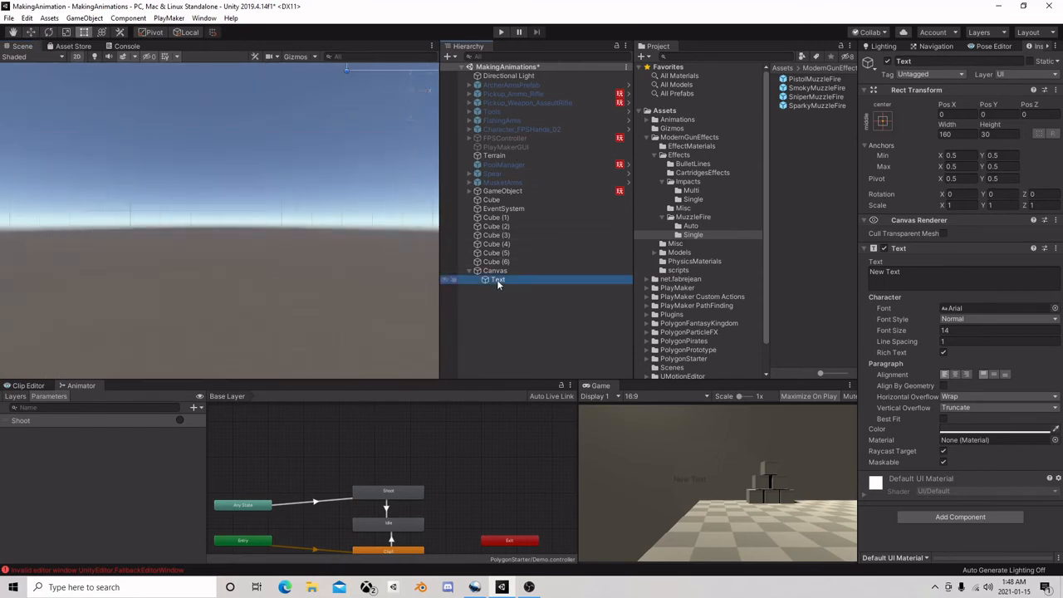
pyautogui.click(30, 32)
pyautogui.scroll(-6, 153, 170)
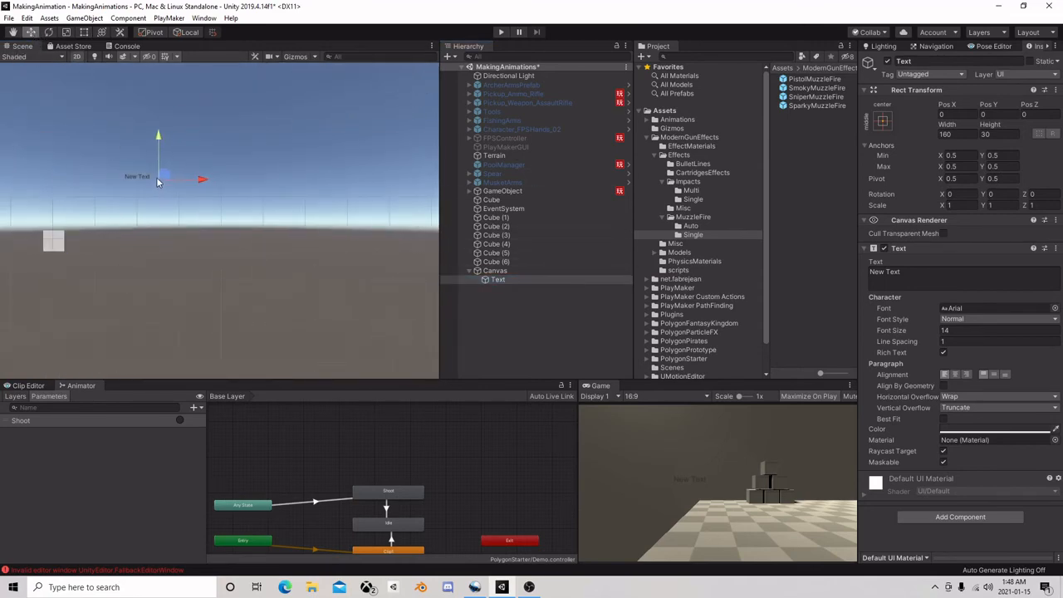
pyautogui.moveTo(164, 176); pyautogui.dragTo(103, 123)
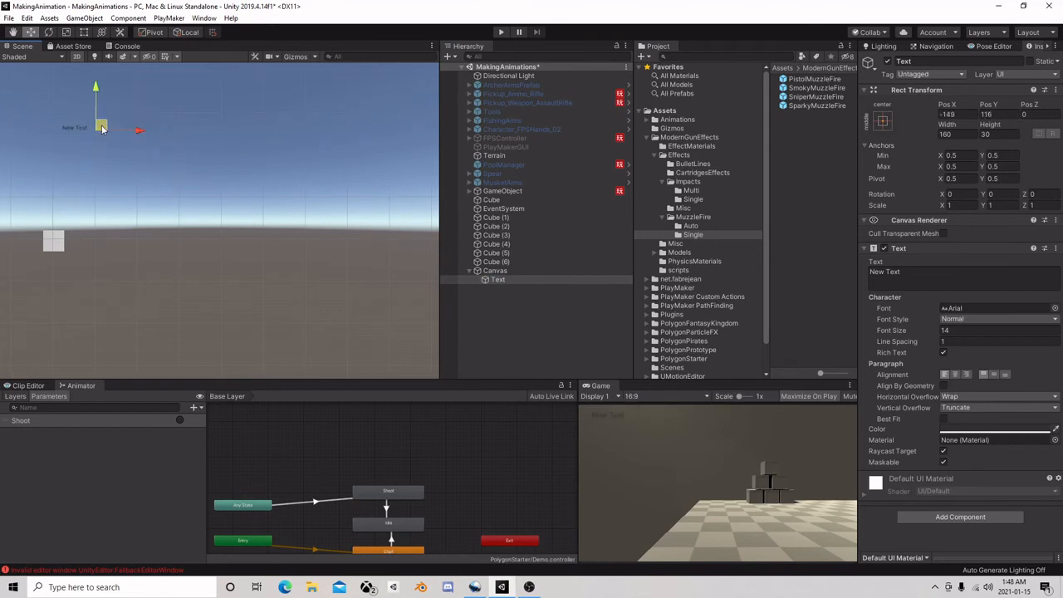
pyautogui.click(500, 33)
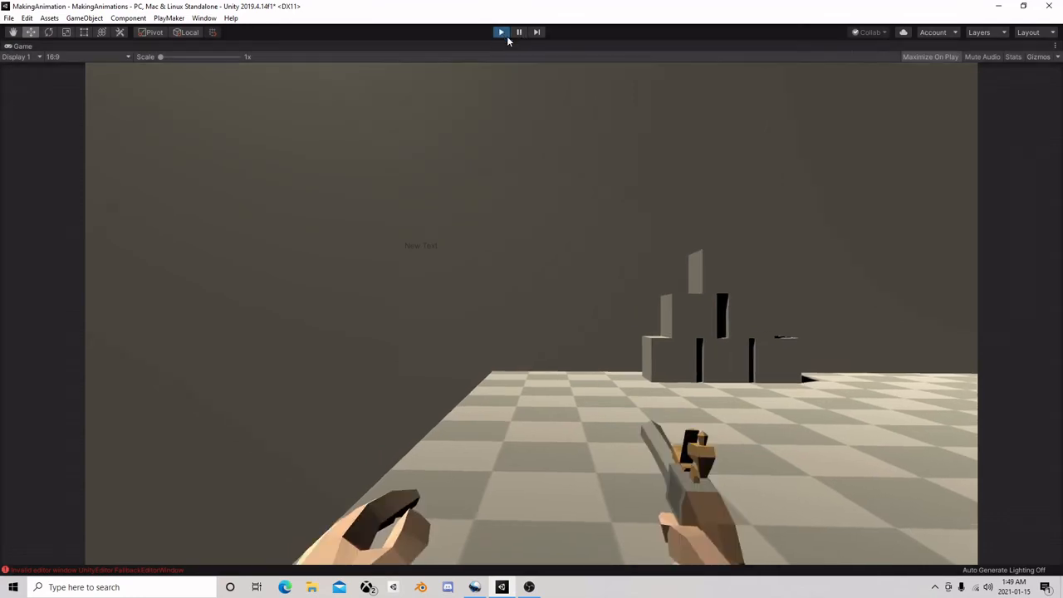
pyautogui.click(502, 33)
# Open the FSM of Character_FPS_Arms_FiveFinger_01, nested under GameObject, for editing
pyautogui.click(503, 192)
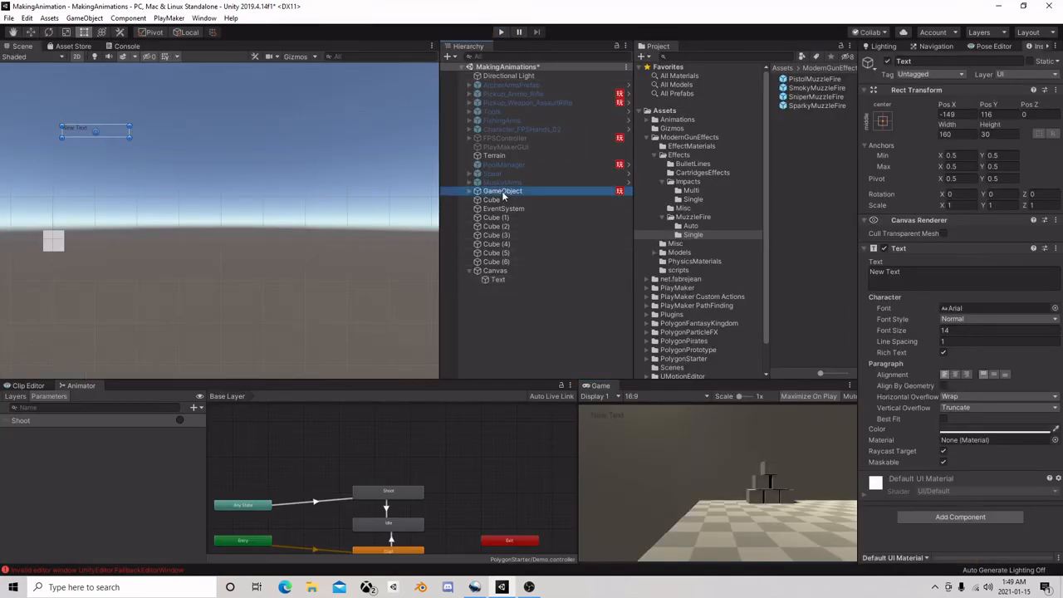
pyautogui.keyDown('alt'); pyautogui.click(476, 191); pyautogui.keyUp('alt')
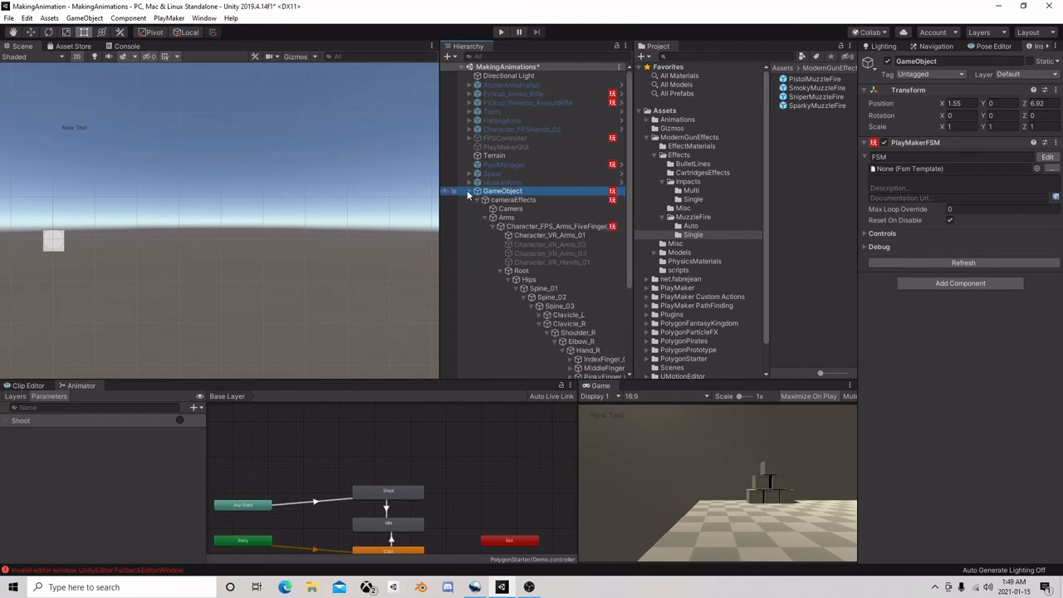
pyautogui.click(536, 226)
pyautogui.click(1046, 273)
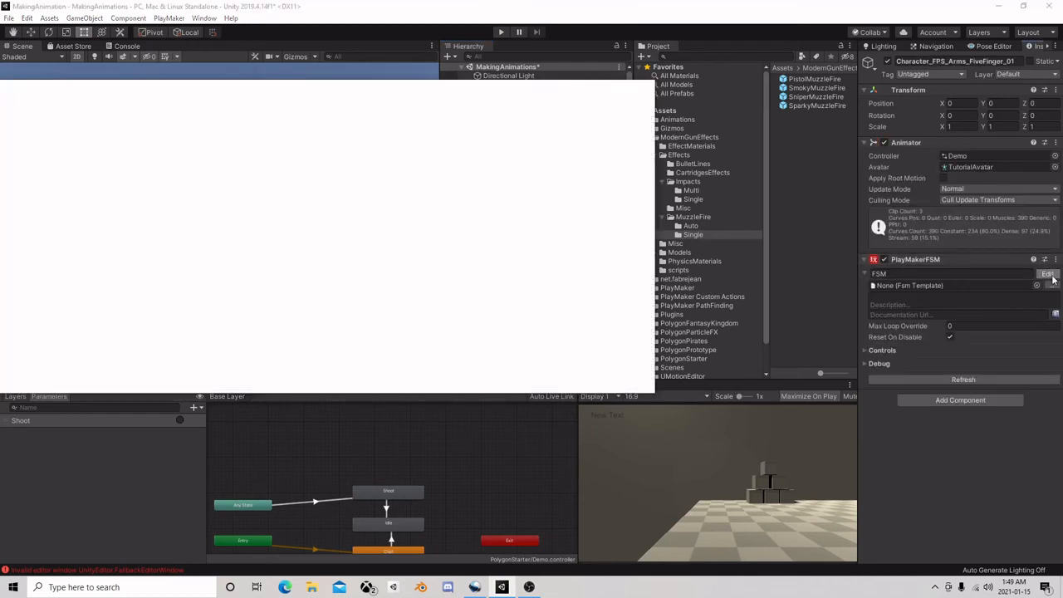
# Add an Int variable named CurrentAmmo to the arms FSM
pyautogui.click(444, 276)
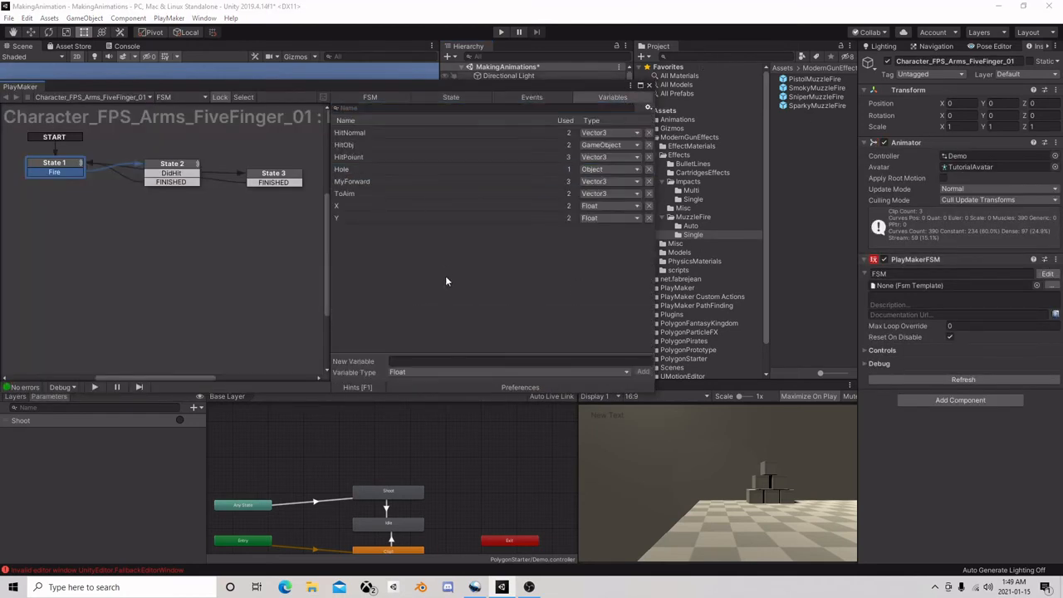
pyautogui.click(417, 372)
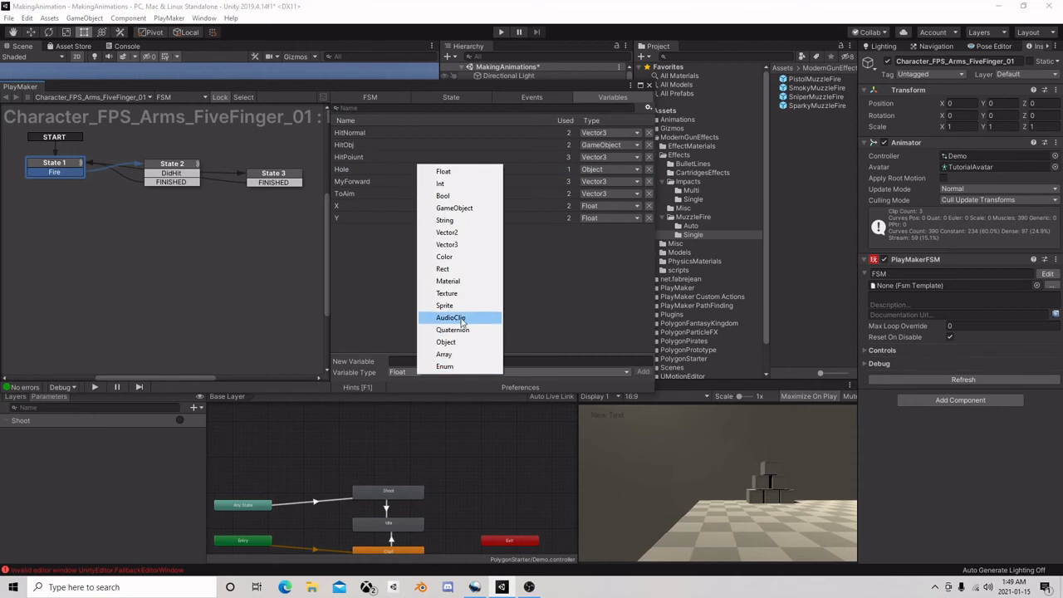
pyautogui.click(444, 184)
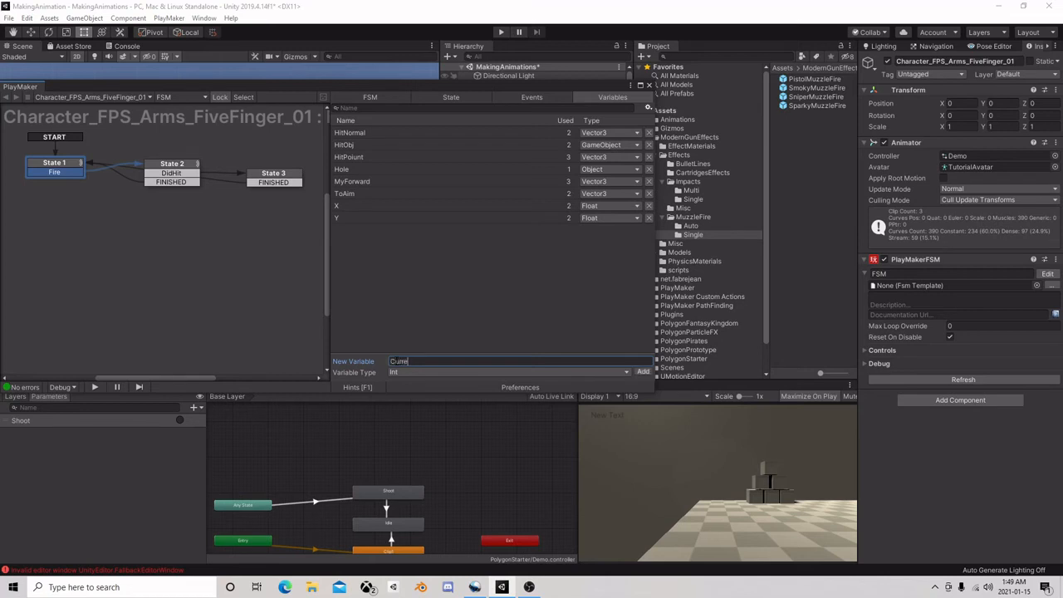
pyautogui.click(390, 361)
pyautogui.write('CurrentAmmo')
pyautogui.press('Return')
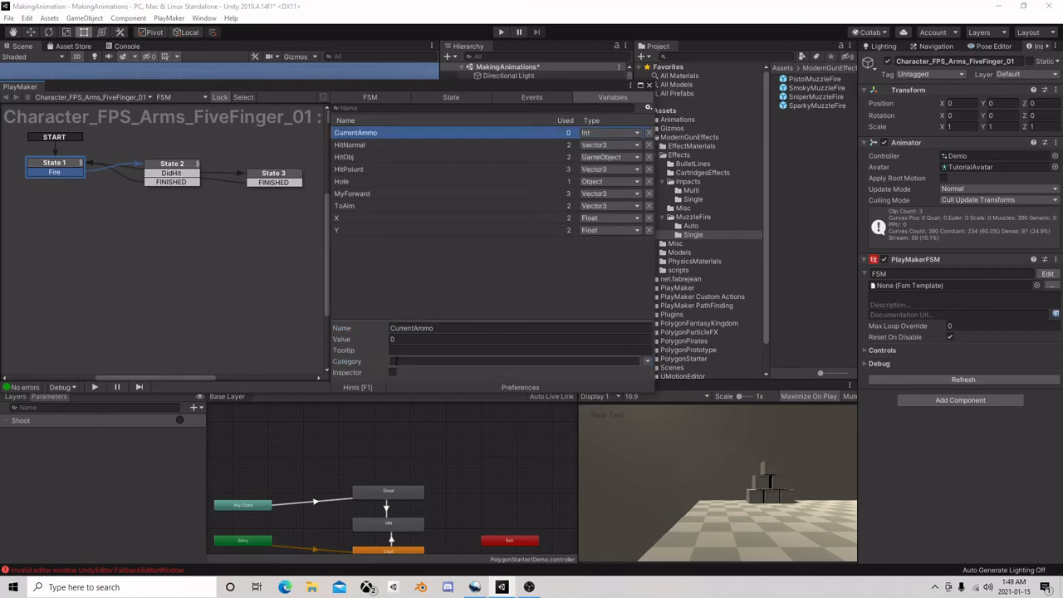
# Add a second Int variable named MaxAmmo to the arms FSM
pyautogui.click(420, 304)
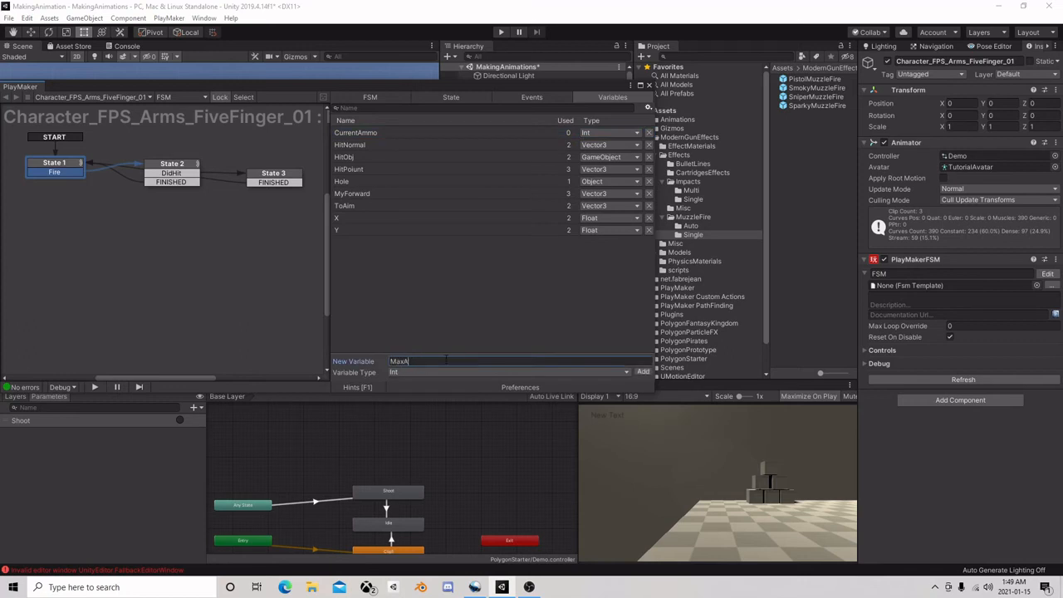
pyautogui.click(445, 359)
pyautogui.write('MaxAmmo')
pyautogui.press('Return')
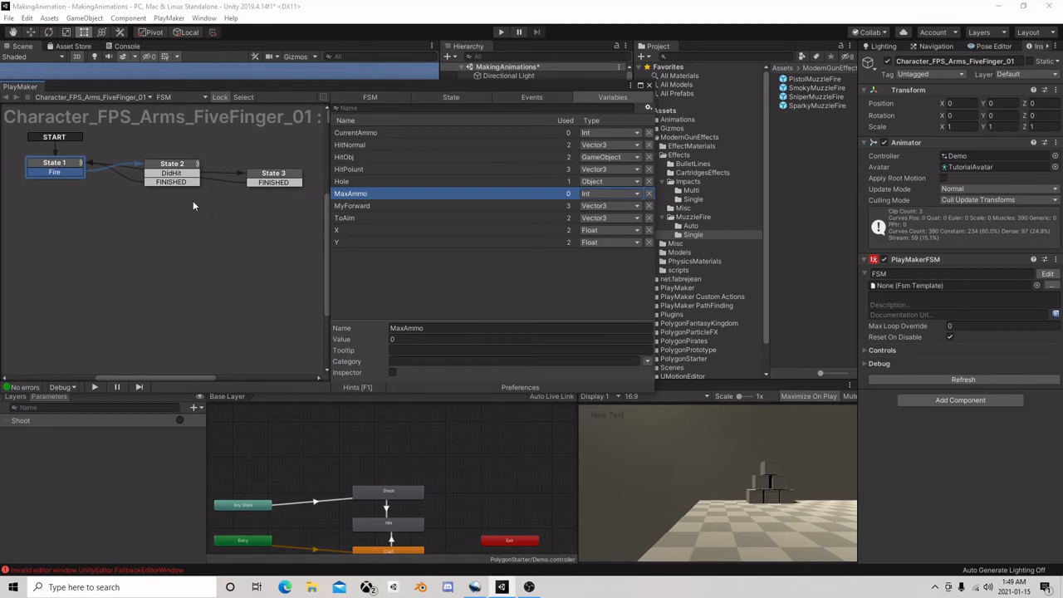
# Add a new state below State 1 and route the FINISHED transitions of State 3 and State 2 to it
pyautogui.rightClick(45, 206)
pyautogui.click(57, 209)
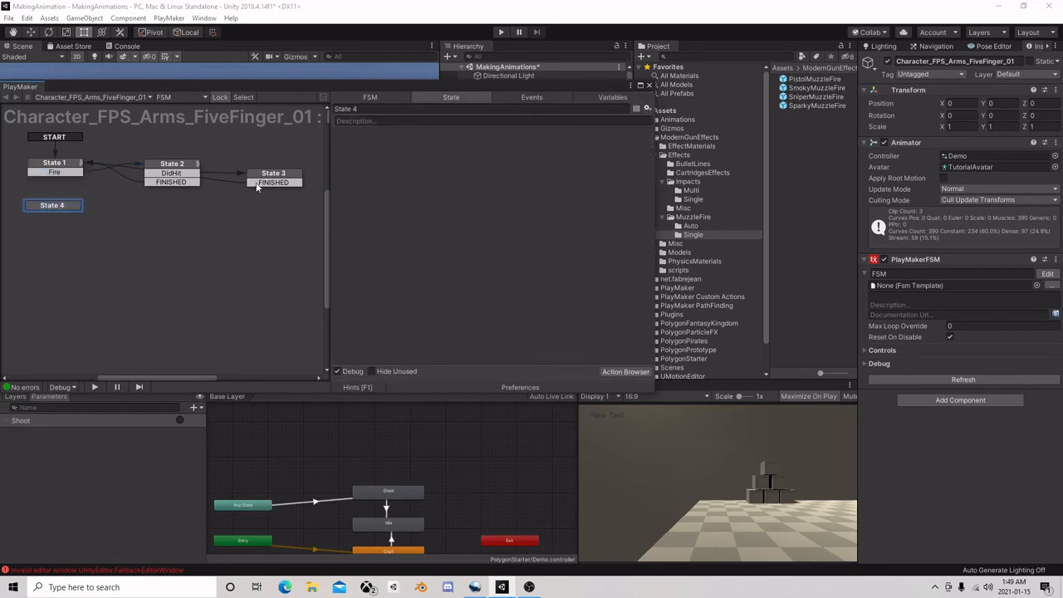
pyautogui.moveTo(257, 183); pyautogui.dragTo(55, 206)
pyautogui.moveTo(167, 182); pyautogui.dragTo(57, 169)
# Give State 4 a FINISHED transition that leads back to State 1
pyautogui.click(68, 207)
pyautogui.rightClick(68, 208)
pyautogui.moveTo(96, 214)
pyautogui.click(245, 214)
pyautogui.click(59, 208)
# Add the Canvas's Text object to the arms FSM's variables and return to State 4's actions
pyautogui.click(588, 97)
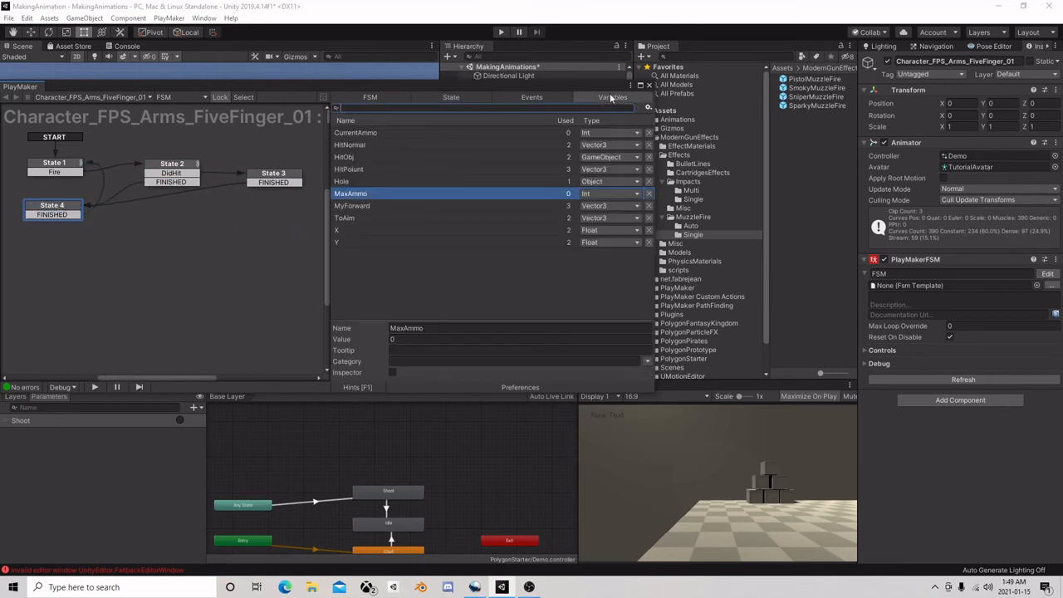
pyautogui.moveTo(614, 85); pyautogui.dragTo(347, 87)
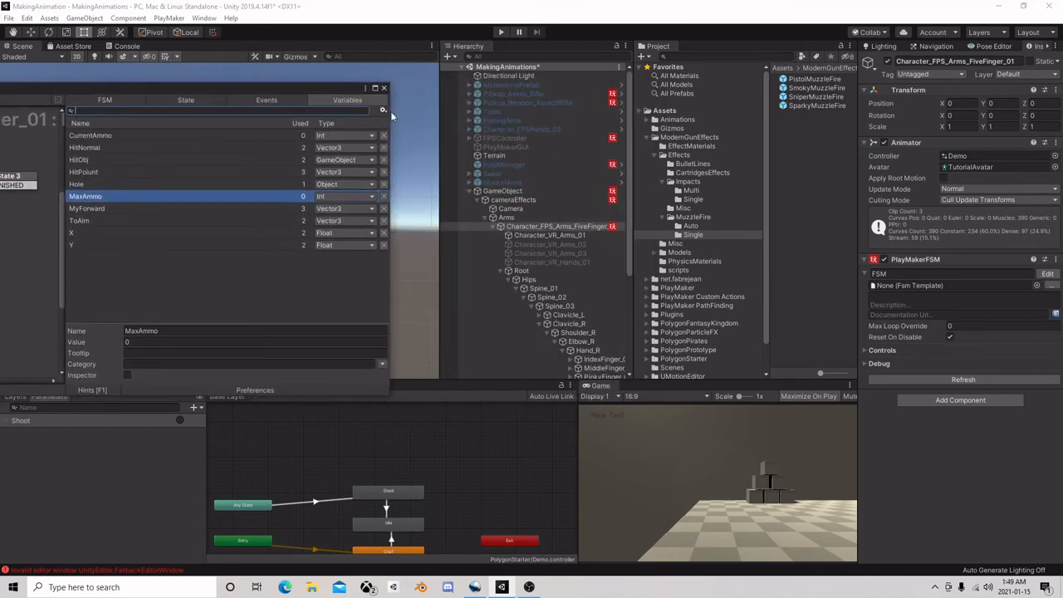
pyautogui.click(476, 191)
pyautogui.moveTo(497, 280); pyautogui.dragTo(166, 296)
pyautogui.click(185, 98)
pyautogui.moveTo(189, 90); pyautogui.dragTo(579, 85)
# Find the Convert Int To String action and add it to State 4
pyautogui.click(730, 370)
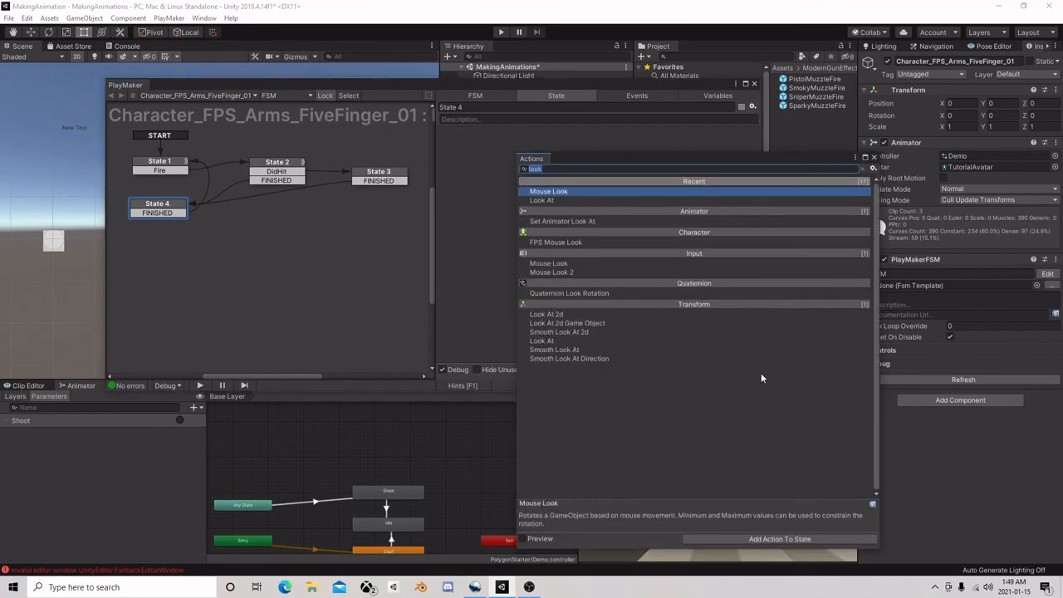
pyautogui.write('int to')
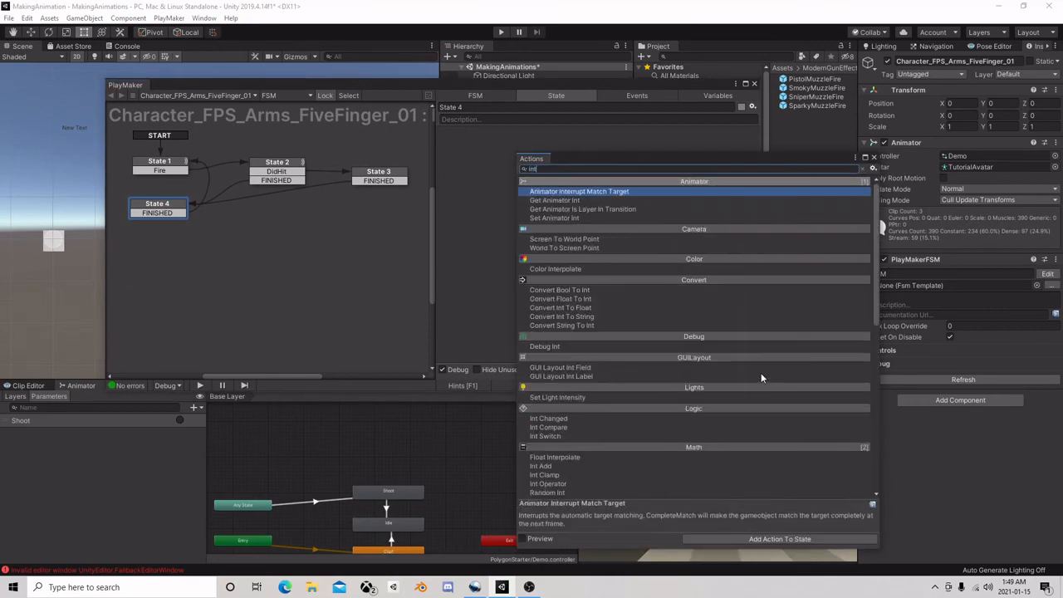
pyautogui.press('BackSpace')
pyautogui.press('BackSpace')
pyautogui.write('conver')
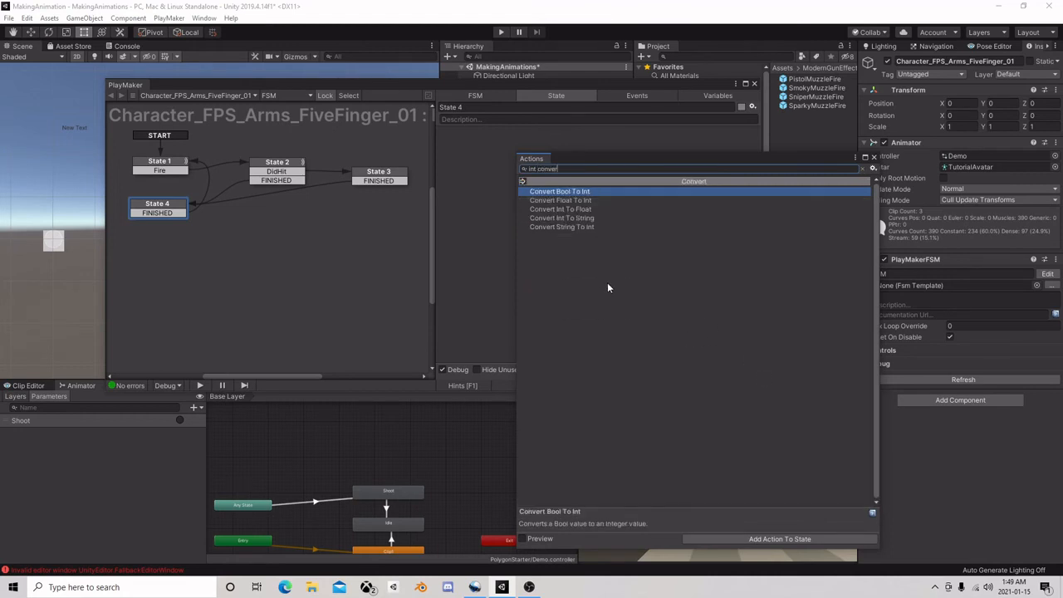
pyautogui.click(591, 219)
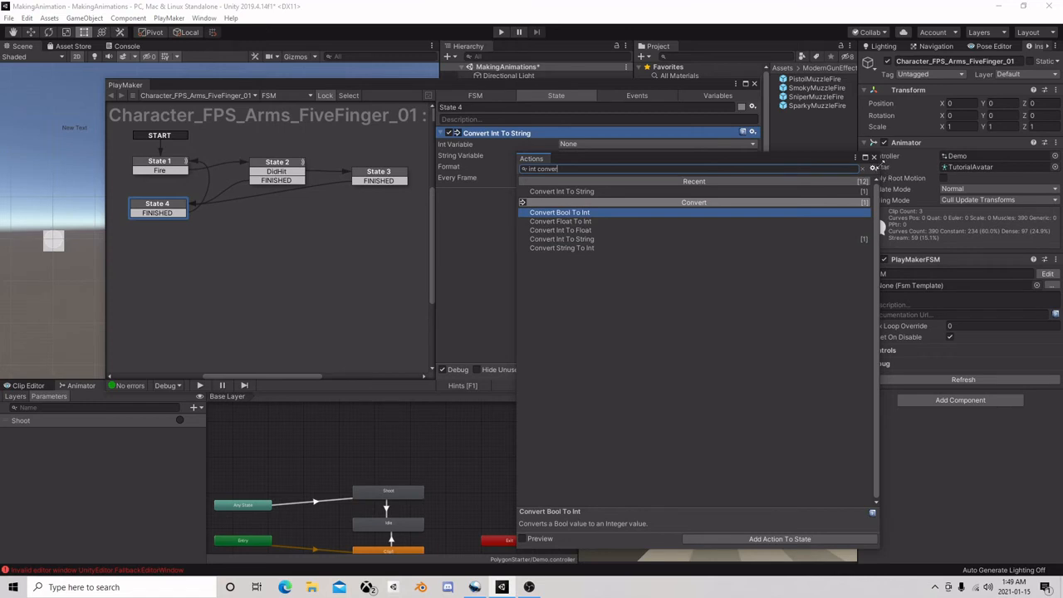
pyautogui.click(873, 157)
# Convert CurrentAmmo into a new string variable named CurrentAmmoString in State 4's conversion action
pyautogui.click(565, 143)
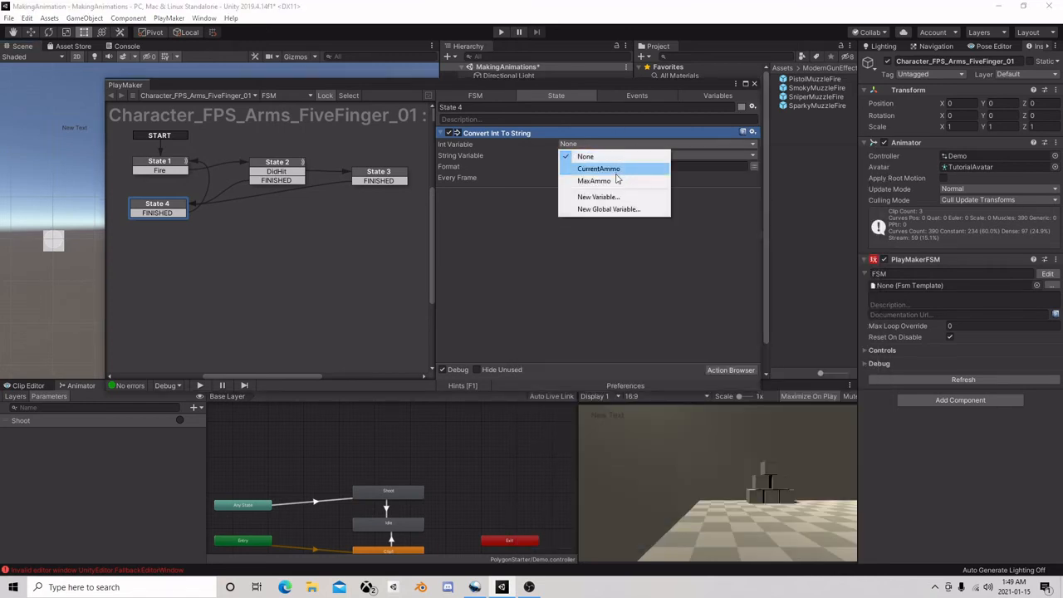
pyautogui.click(618, 171)
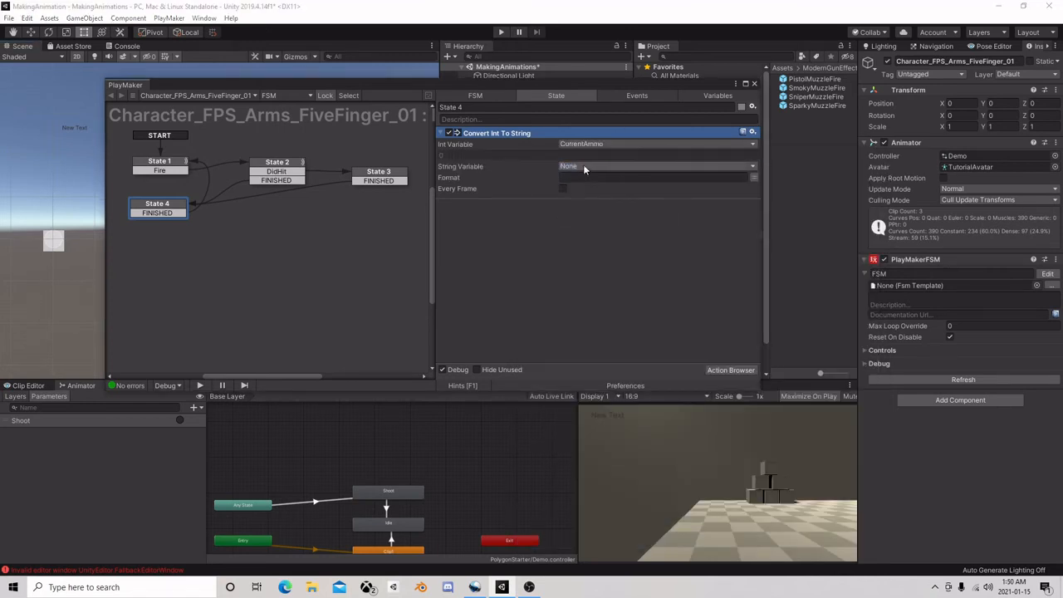
pyautogui.click(583, 165)
pyautogui.click(606, 195)
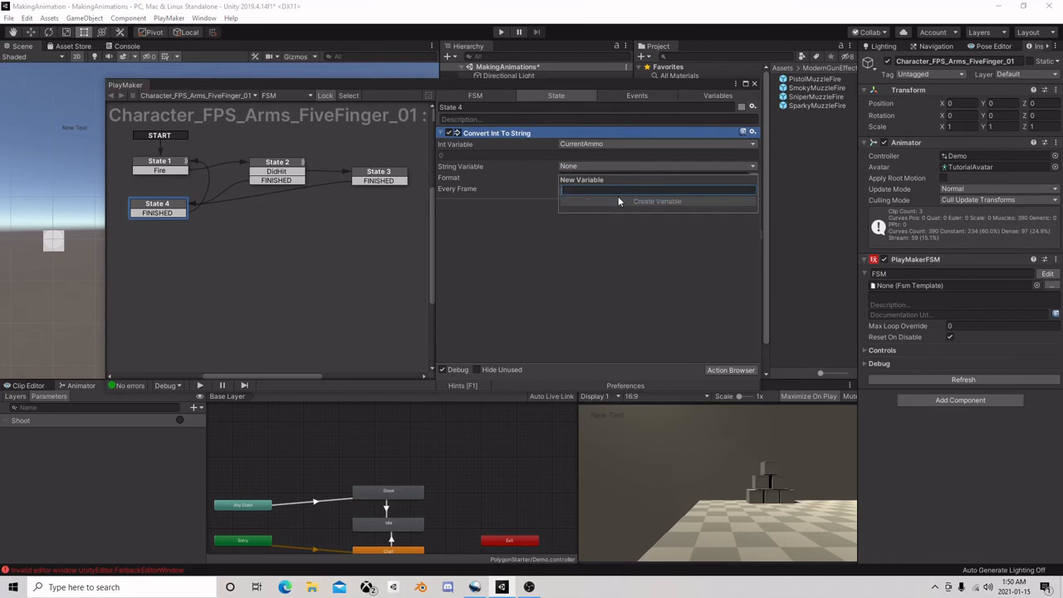
pyautogui.write('Curr')
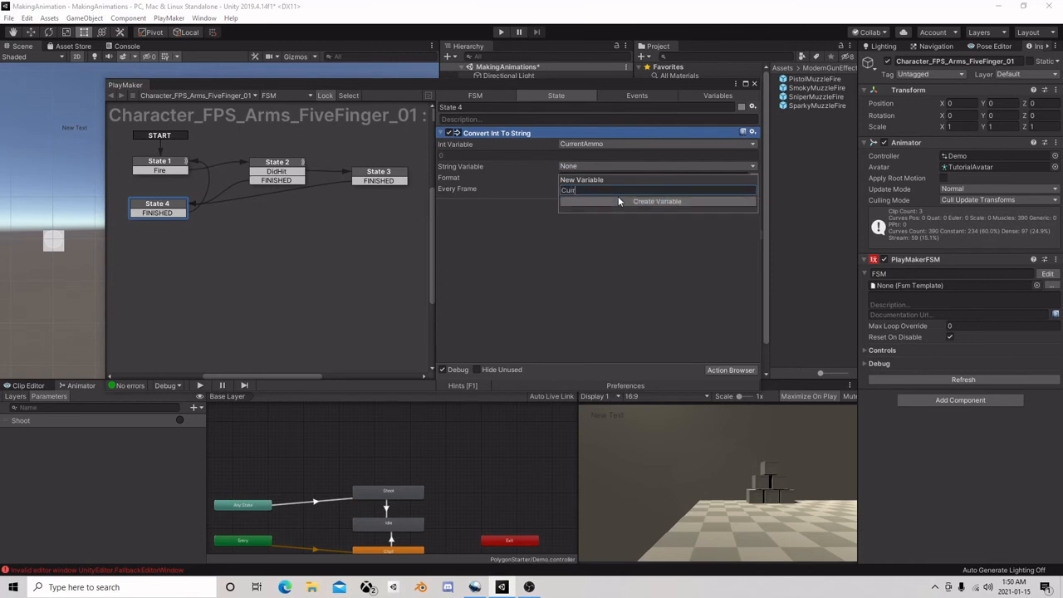
pyautogui.write('entAmmoString')
pyautogui.click(618, 200)
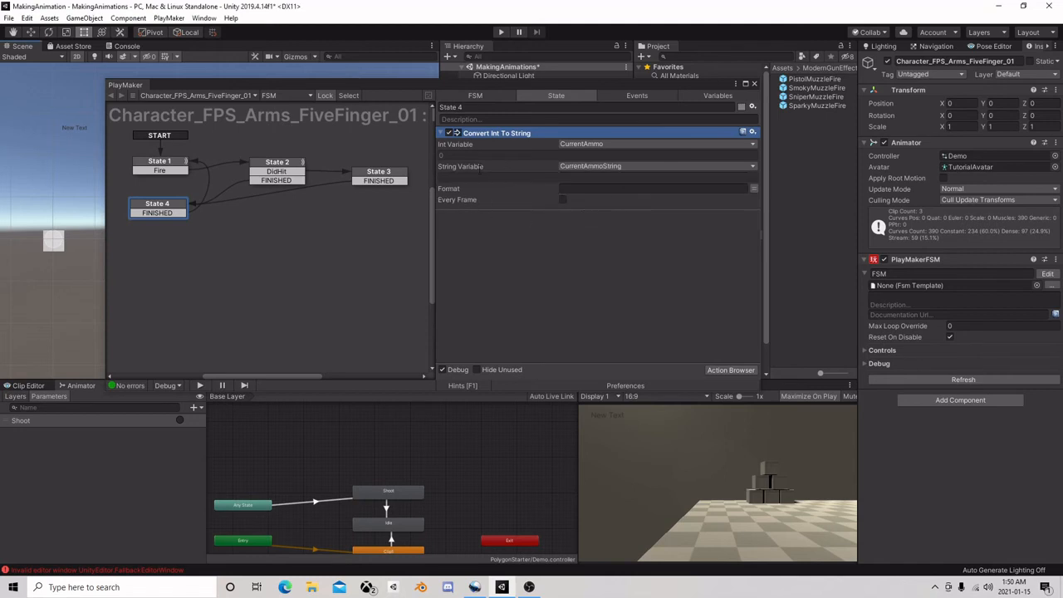
# Duplicate the Convert Int To String action within State 4
pyautogui.rightClick(496, 133)
pyautogui.click(525, 182)
pyautogui.rightClick(488, 227)
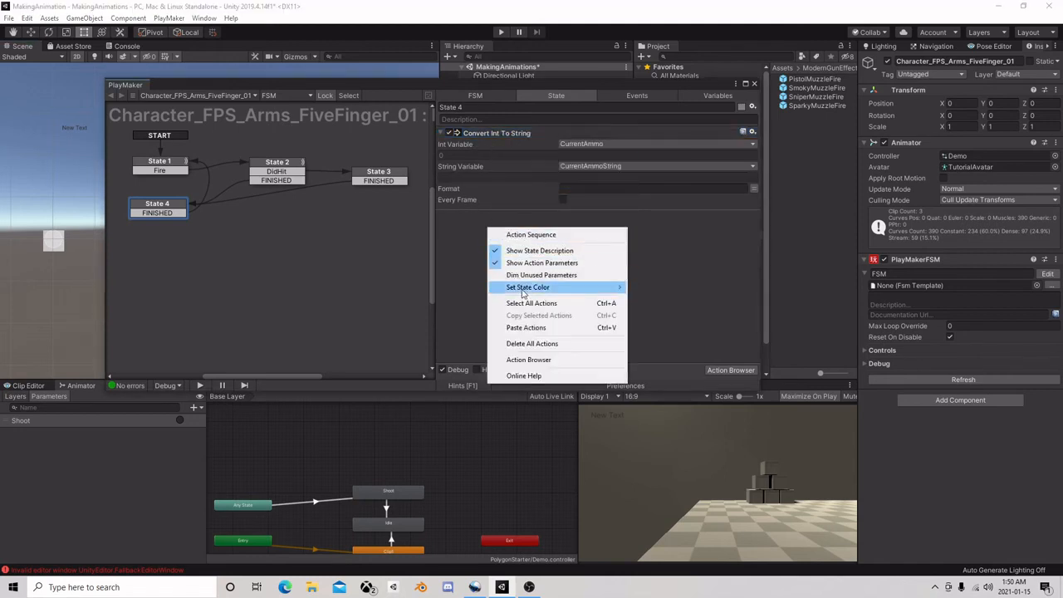
pyautogui.click(525, 327)
# Set the second conversion's int variable to MaxAmmo and its output to a new string variable named MaxAmmoString
pyautogui.click(598, 227)
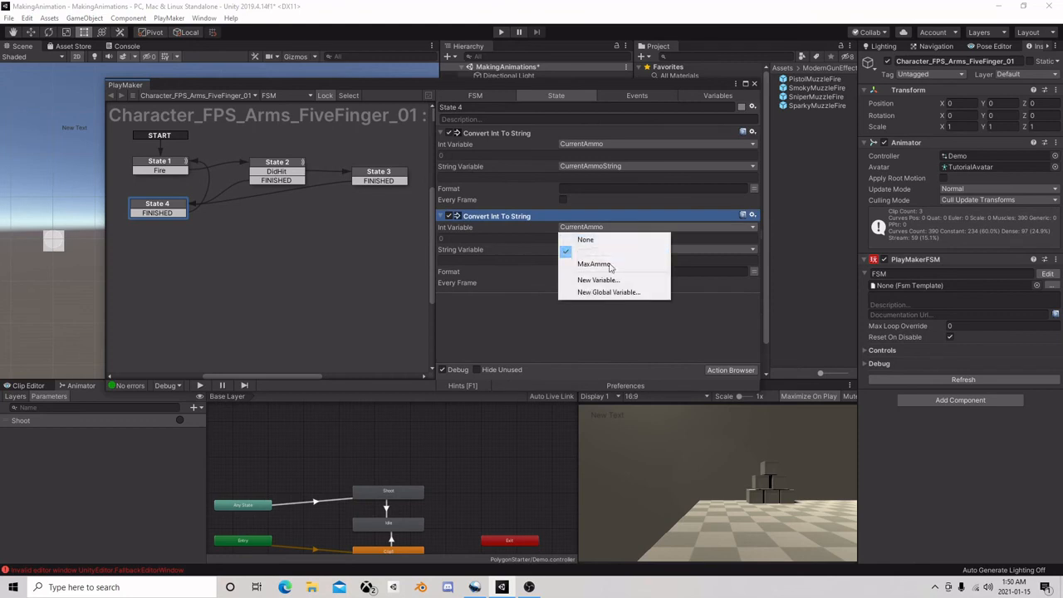
pyautogui.click(593, 263)
pyautogui.click(606, 249)
pyautogui.click(614, 290)
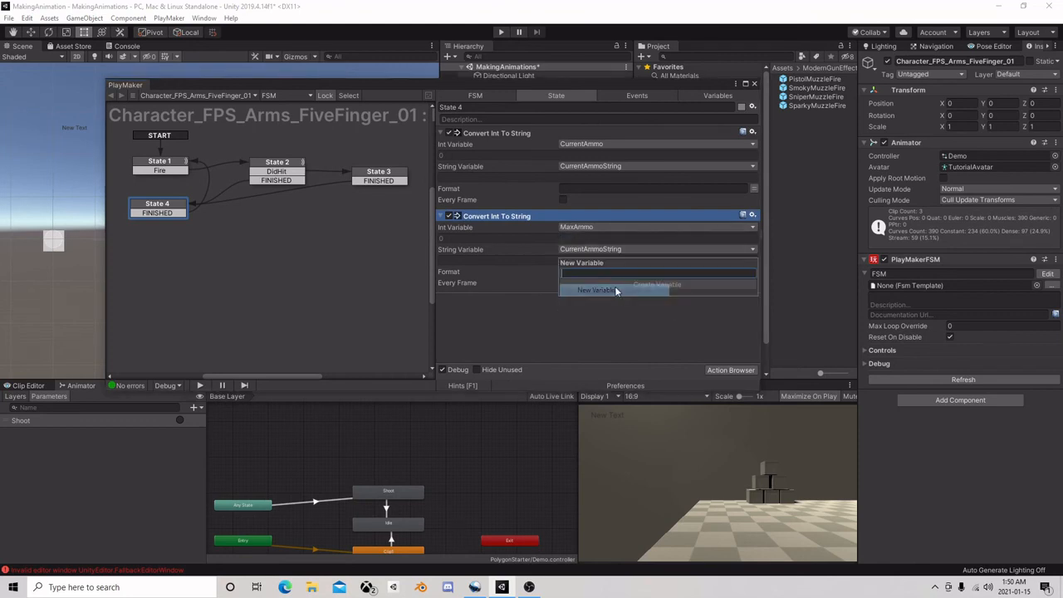
pyautogui.write('MaxAmm')
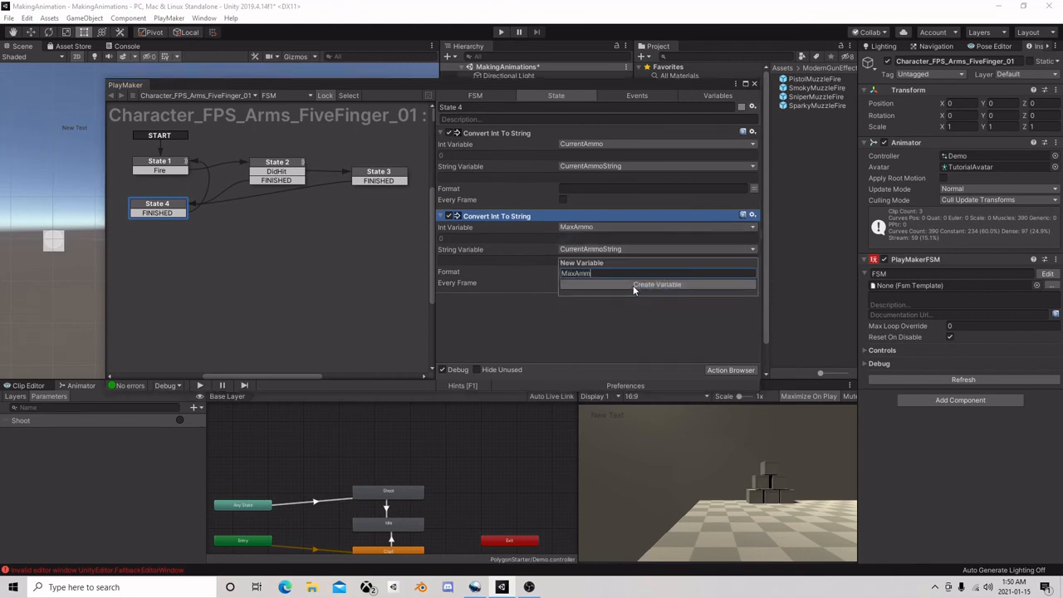
pyautogui.write('oString')
pyautogui.click(633, 285)
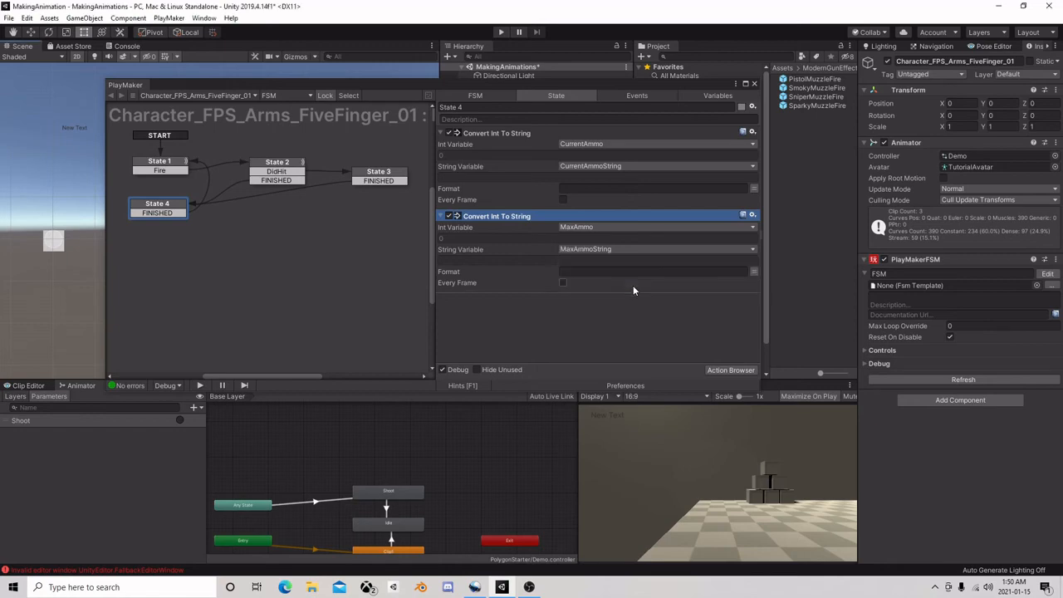
# Add a Build String action to State 4 after the two conversions
pyautogui.click(744, 372)
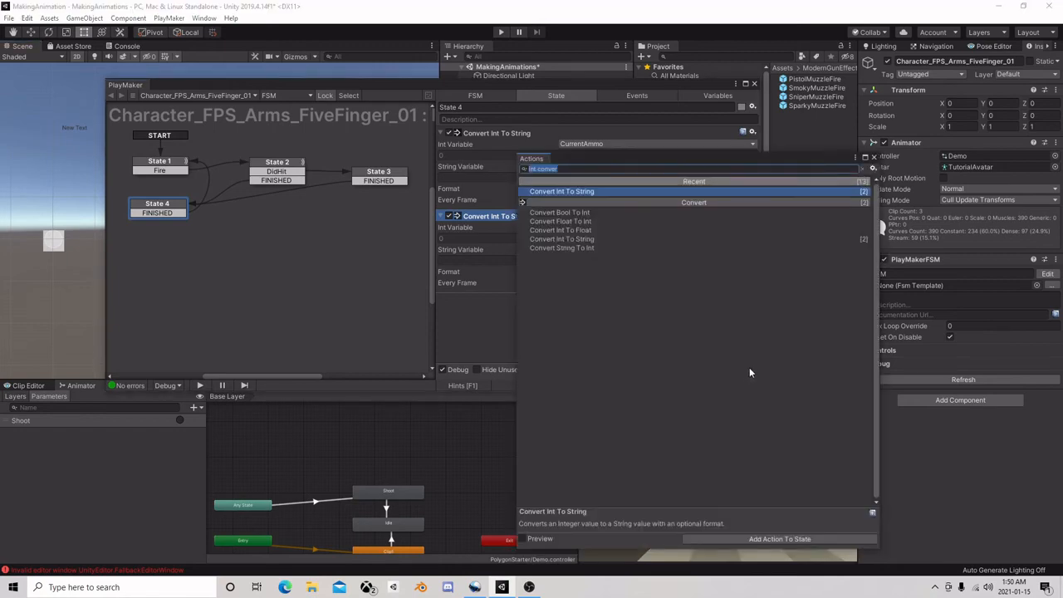
pyautogui.write('Build')
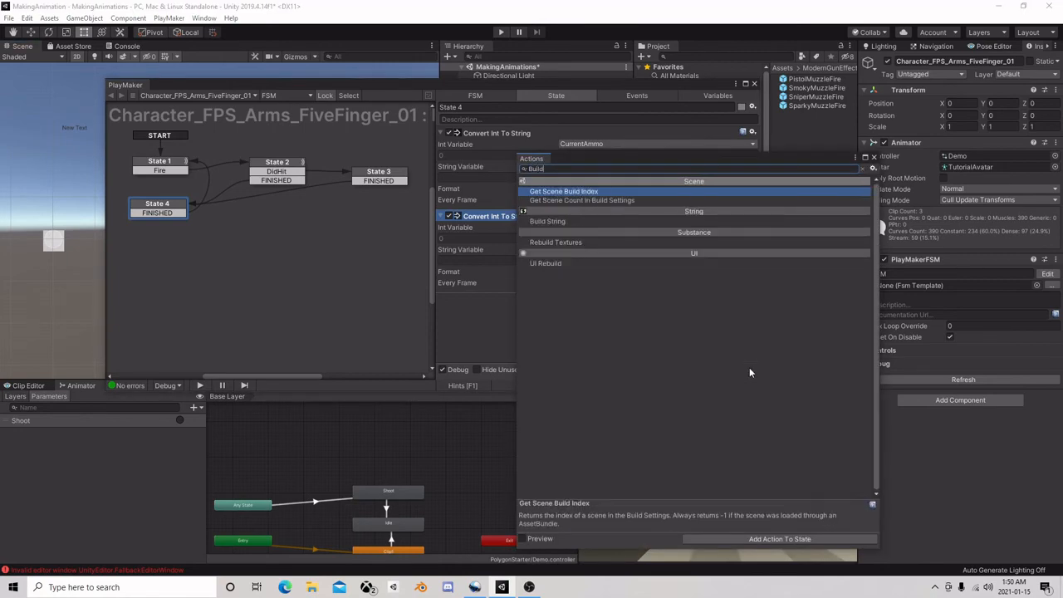
pyautogui.doubleClick(579, 220)
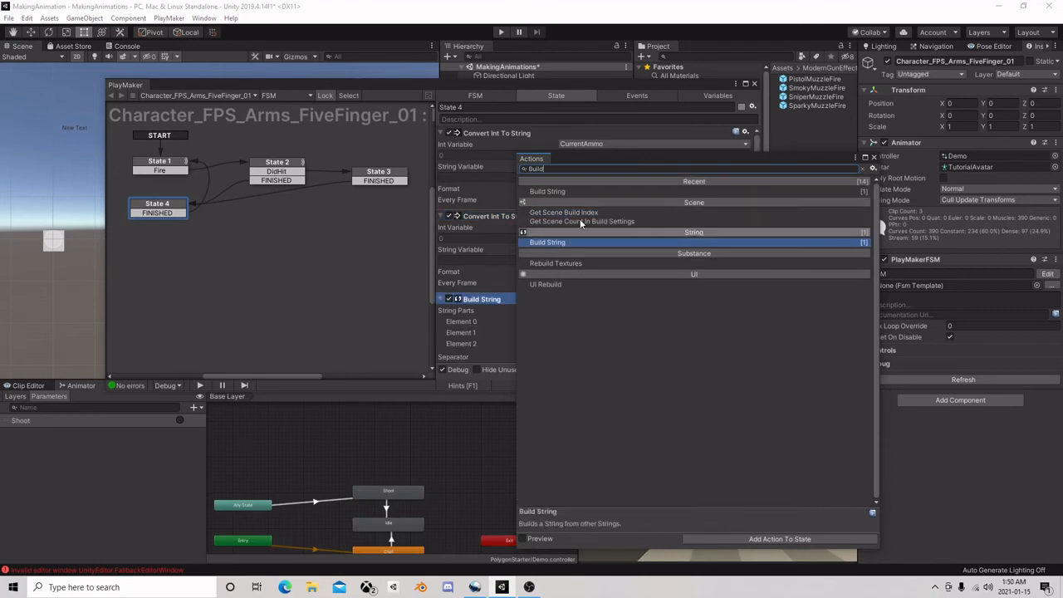
pyautogui.click(874, 157)
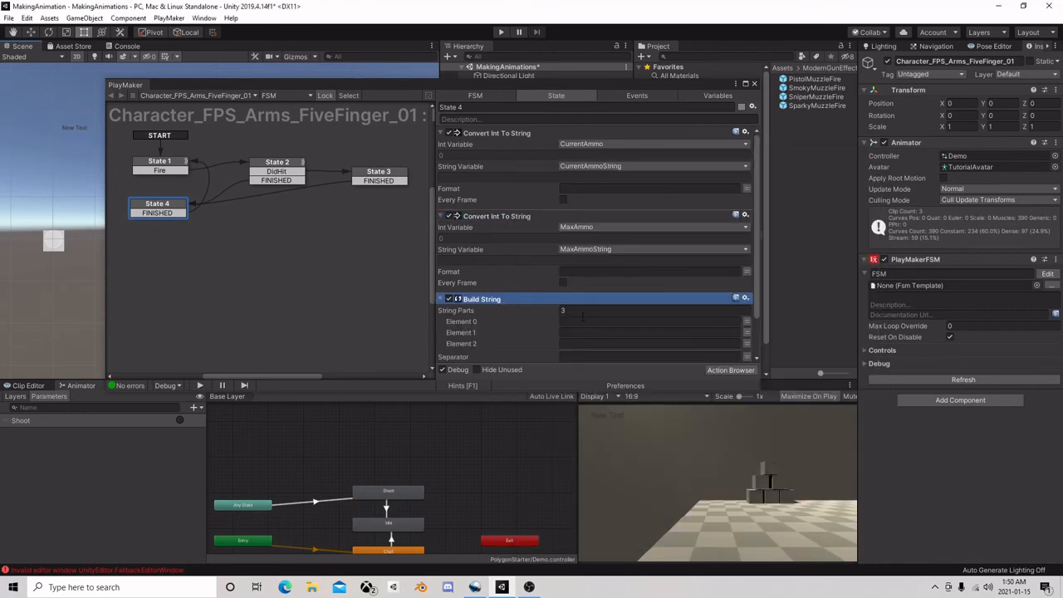
# Set the Build String parts to CurrentAmmoString, "/" and MaxAmmoString
pyautogui.click(644, 322)
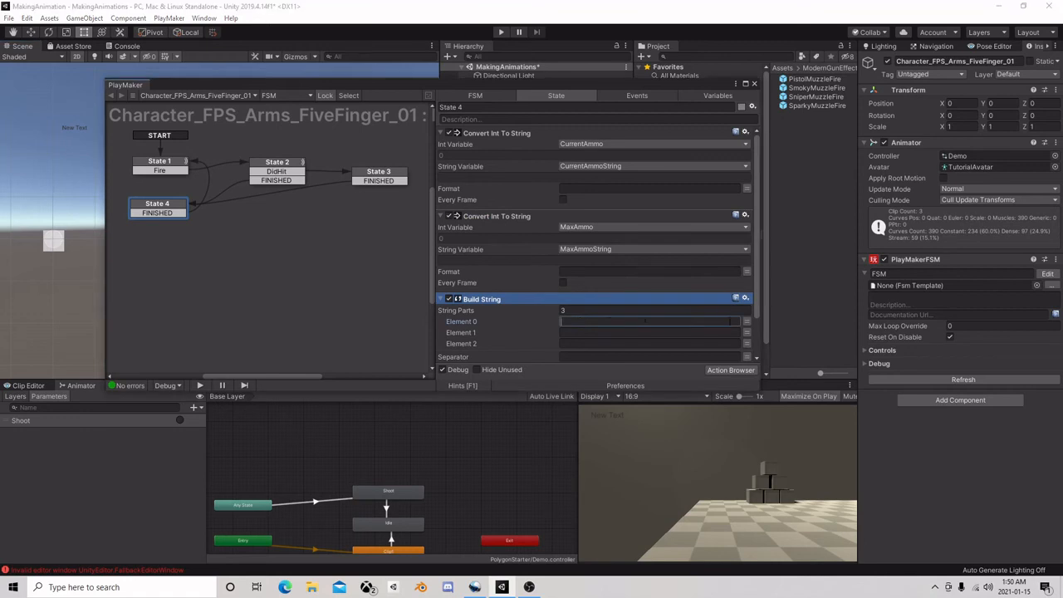
pyautogui.click(746, 321)
pyautogui.click(614, 349)
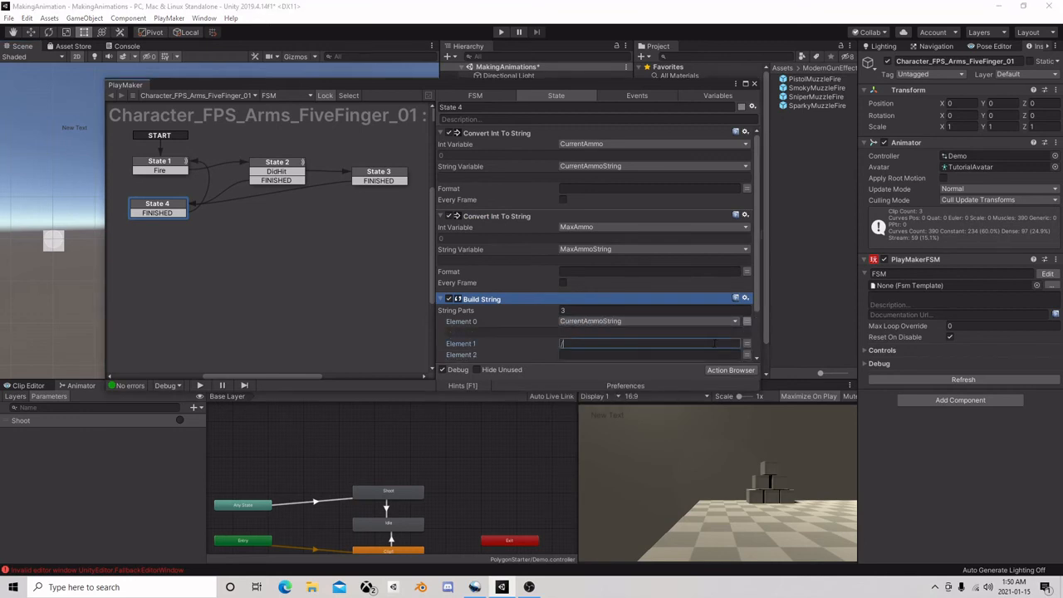
pyautogui.scroll(-3, 744, 294)
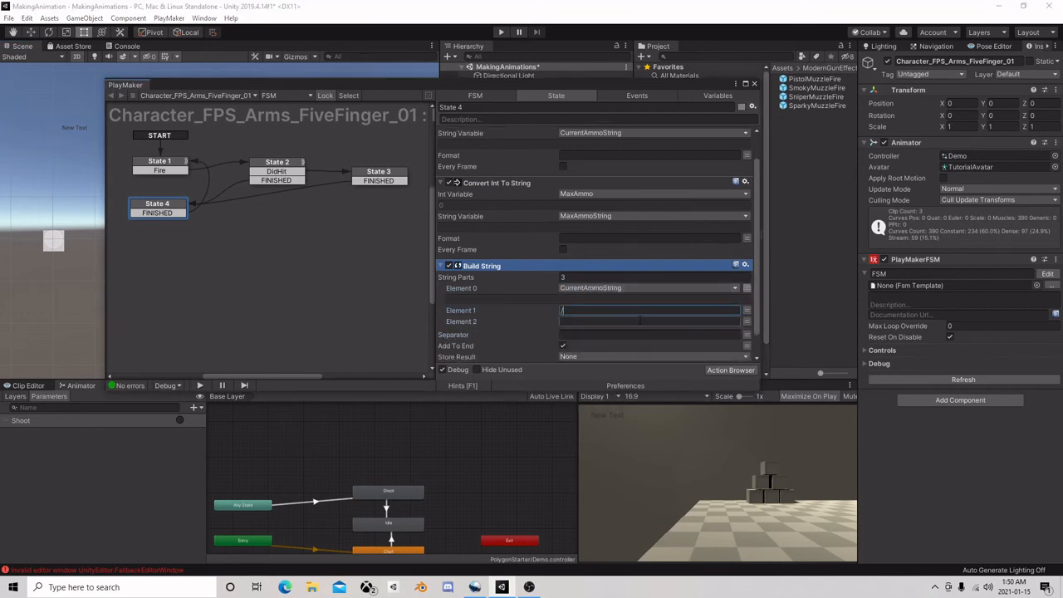
pyautogui.click(746, 294)
pyautogui.click(651, 296)
pyautogui.click(640, 332)
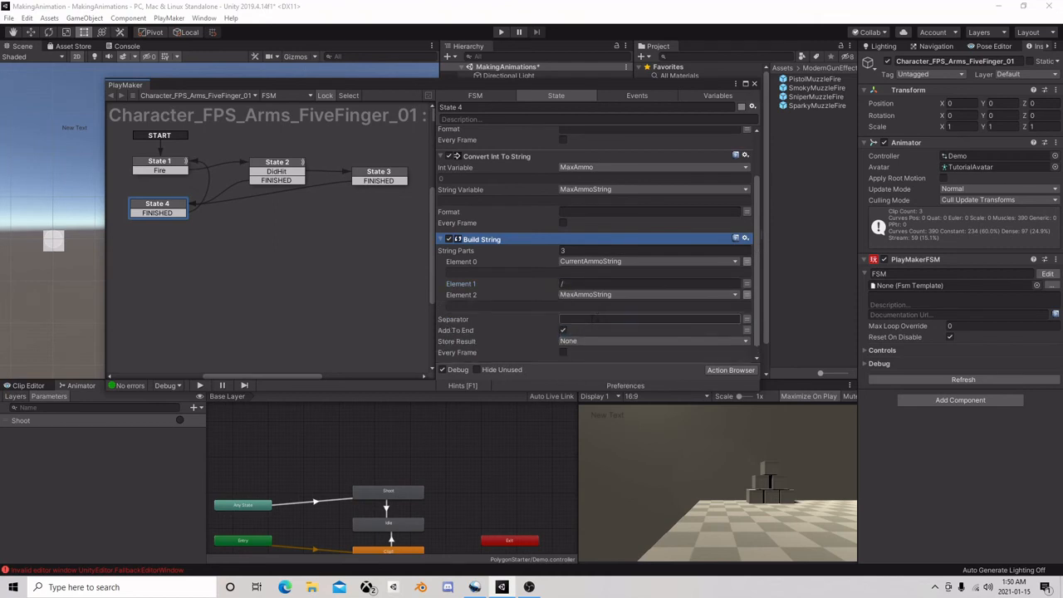
pyautogui.click(556, 330)
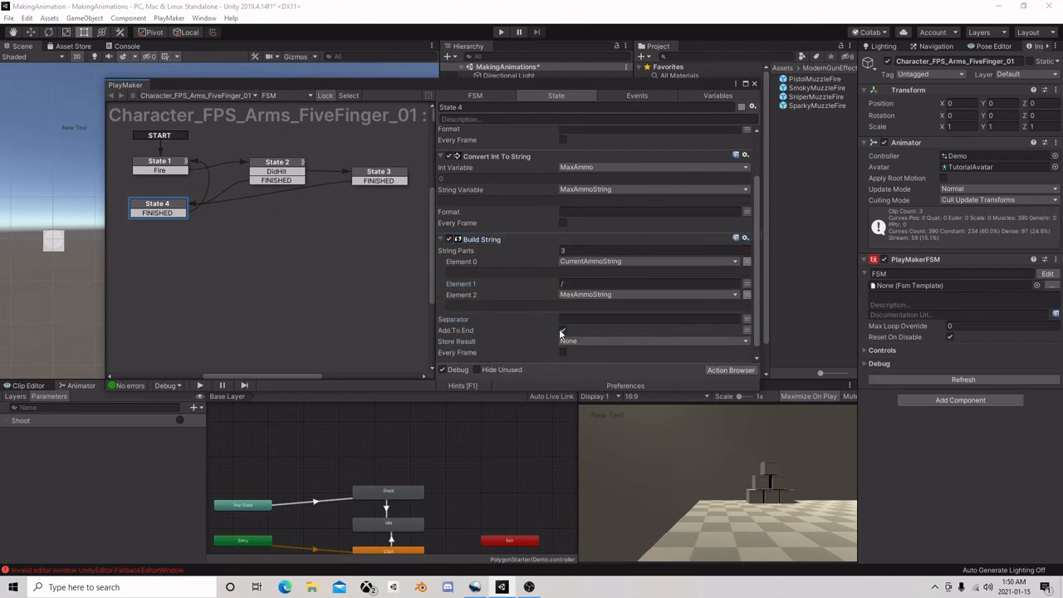
# Store the Build String result in a new string variable named ToSetAmmoText
pyautogui.scroll(-1, 566, 324)
pyautogui.click(569, 330)
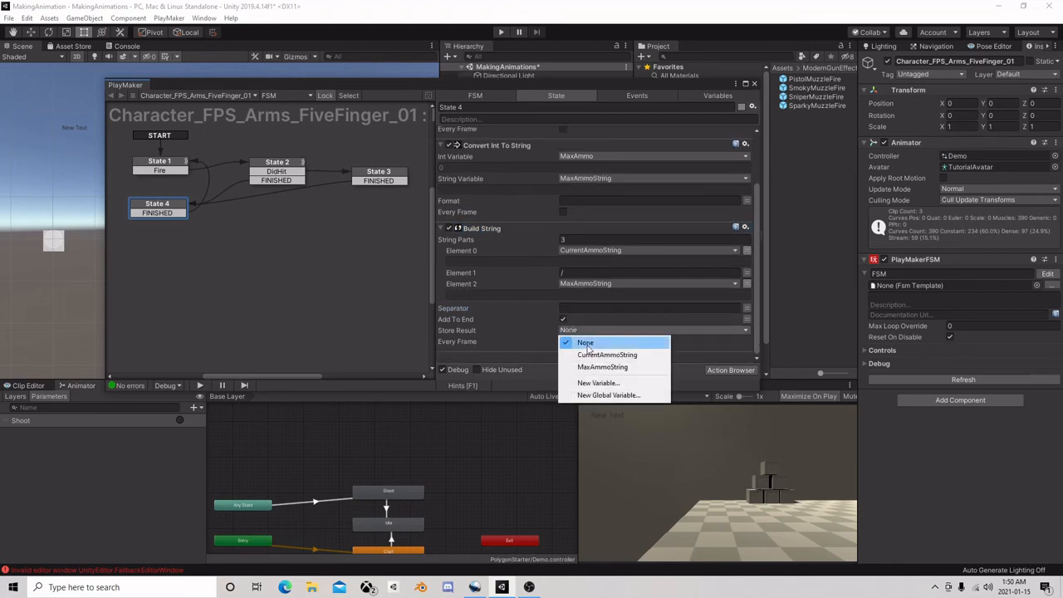
pyautogui.click(594, 383)
pyautogui.write('To')
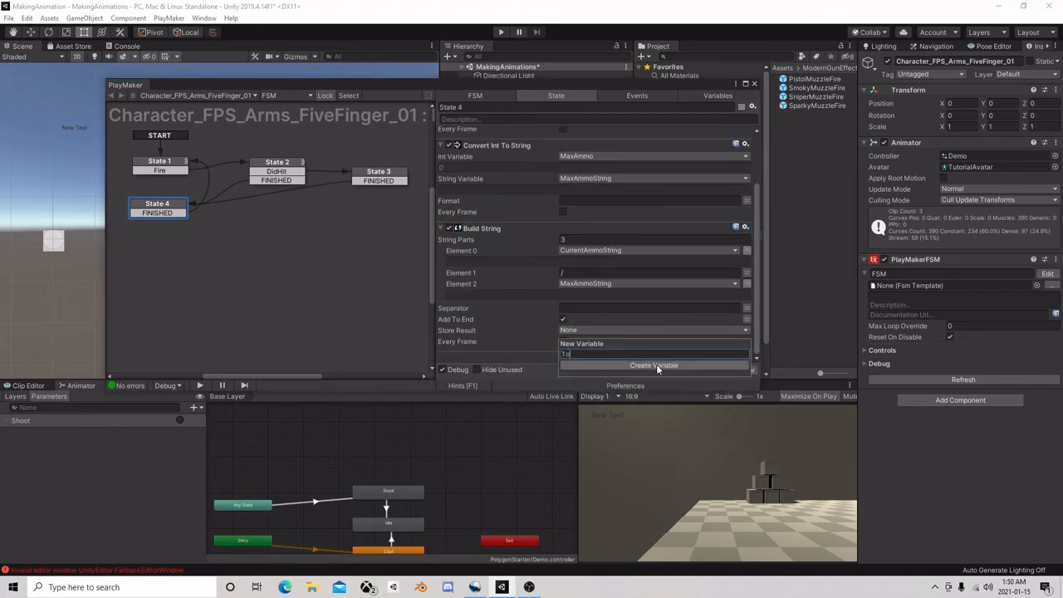
pyautogui.write('SetAmmoText')
pyautogui.click(656, 365)
# Add a UI Text Set Text action to State 4 after the Build String action
pyautogui.scroll(-1, 718, 289)
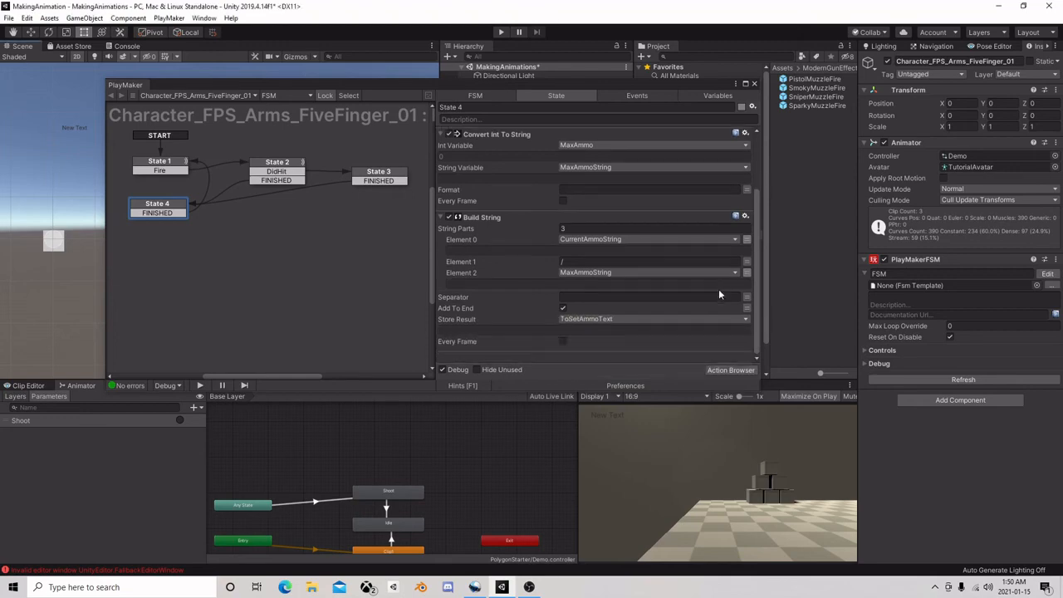
pyautogui.click(721, 369)
pyautogui.write('UIset')
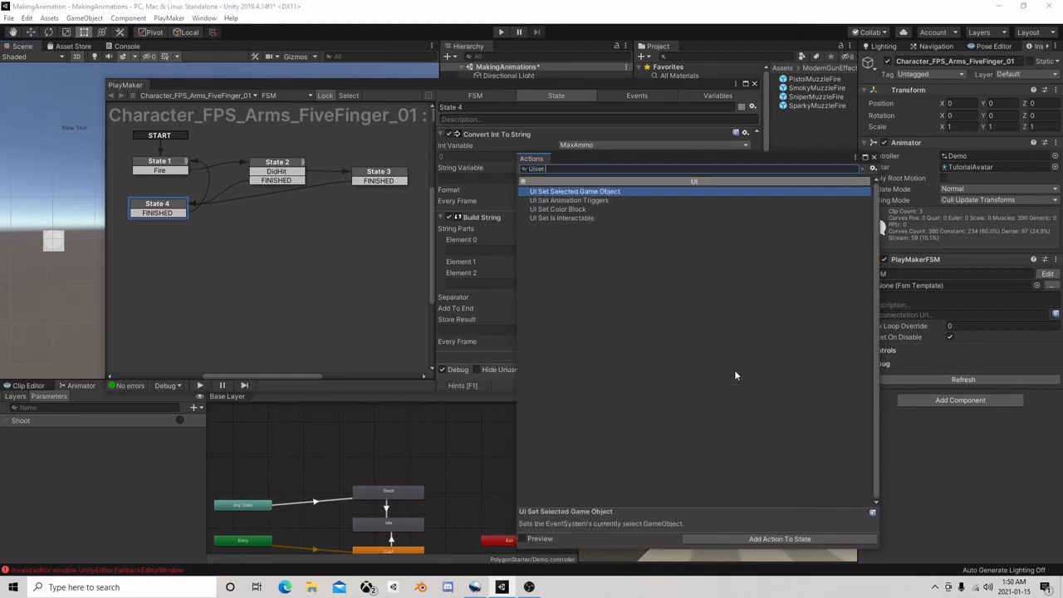
pyautogui.write(' te')
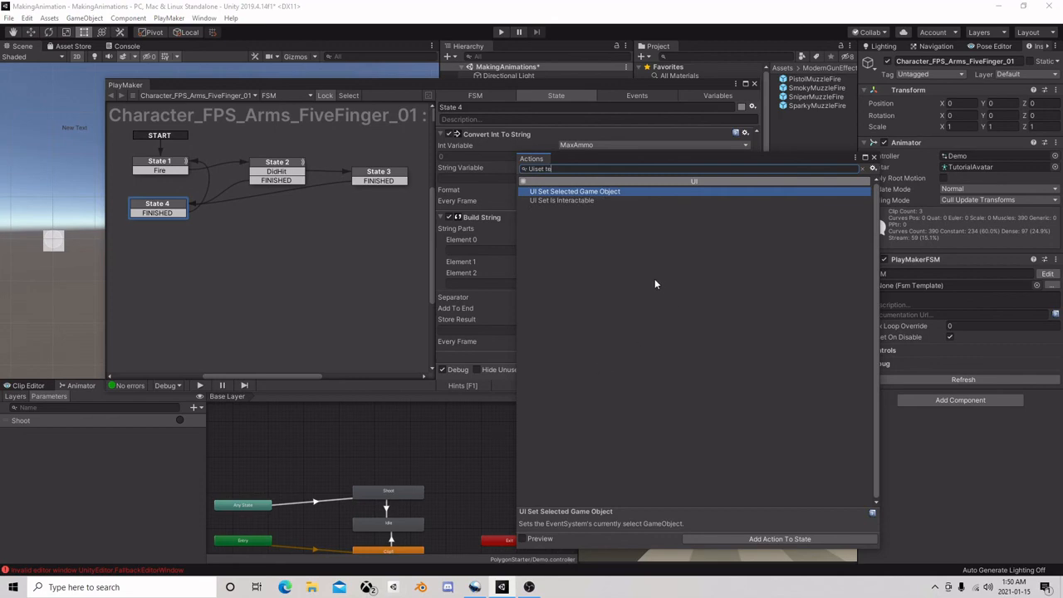
pyautogui.press('BackSpace')
pyautogui.press('BackSpace')
pyautogui.press('BackSpace')
pyautogui.press('BackSpace')
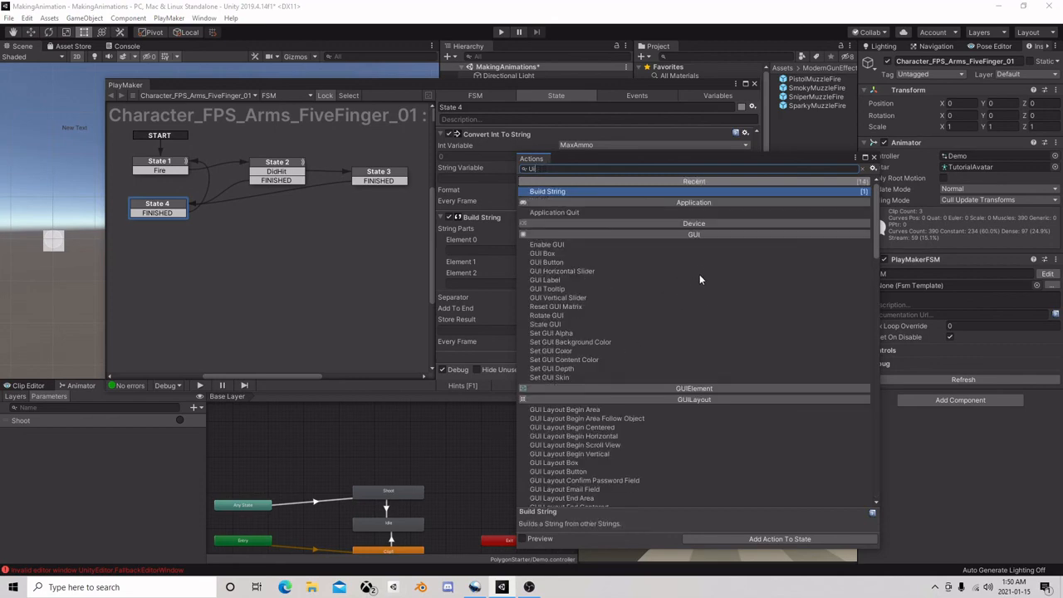
pyautogui.write('text')
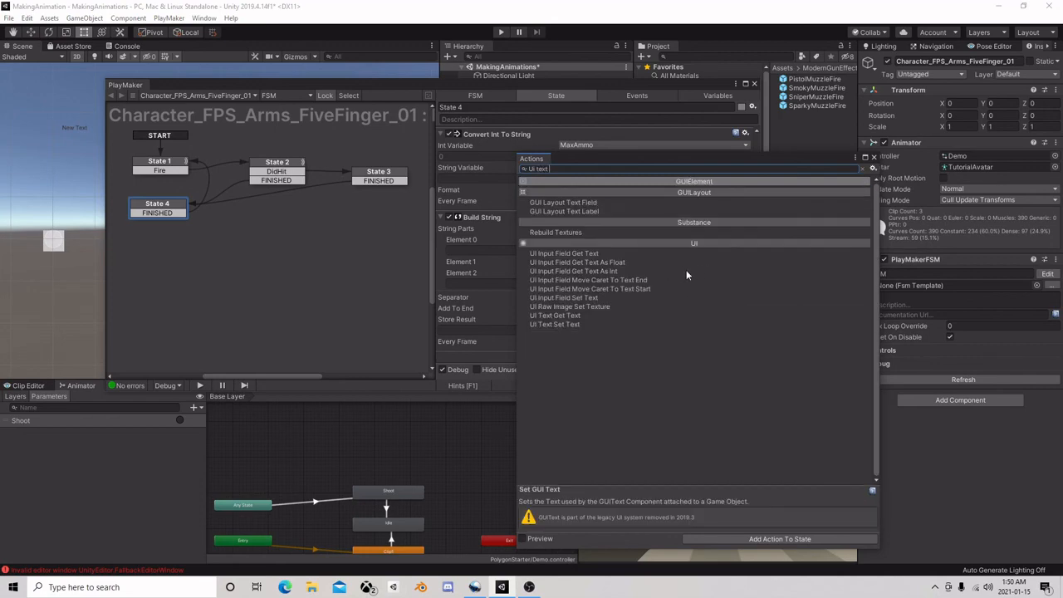
pyautogui.doubleClick(565, 323)
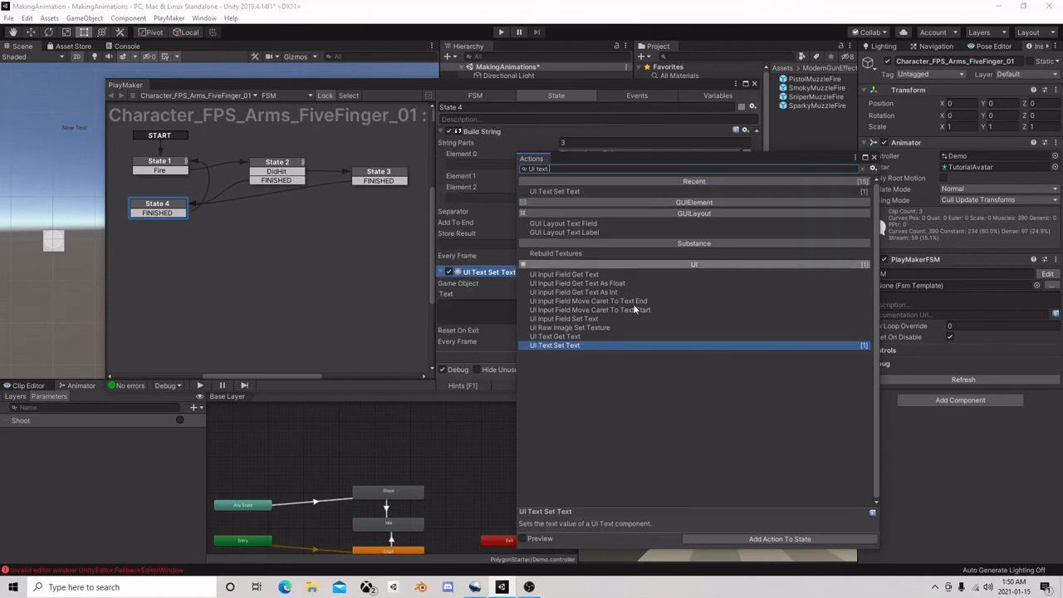
pyautogui.click(874, 157)
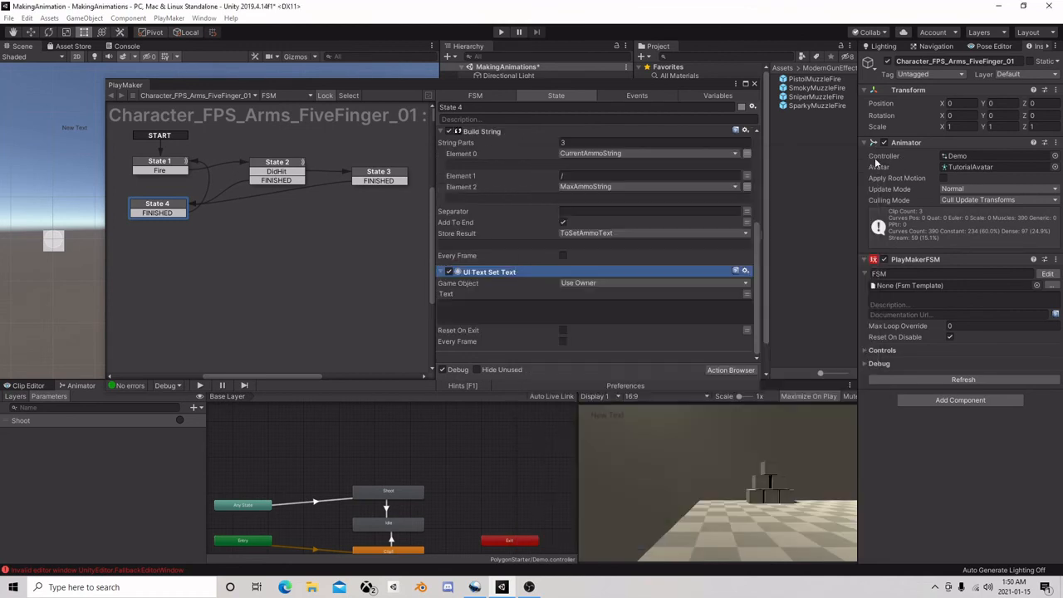
# Set the UI Text Set Text action to target the specified Text object and use ToSetAmmoText as its text
pyautogui.click(617, 283)
pyautogui.click(598, 305)
pyautogui.click(747, 294)
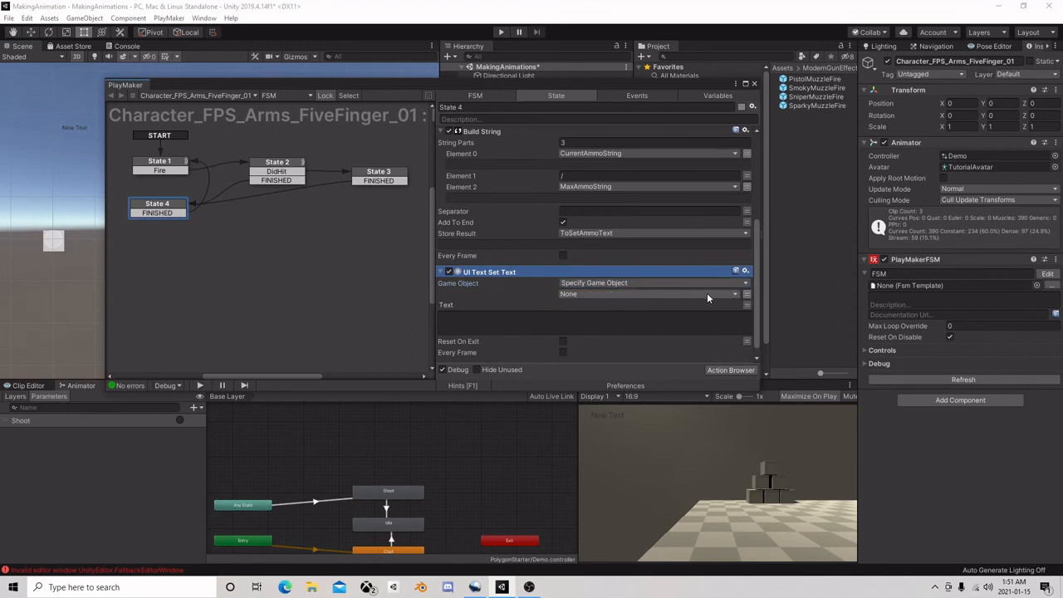
pyautogui.click(706, 295)
pyautogui.moveTo(585, 330)
pyautogui.click(702, 342)
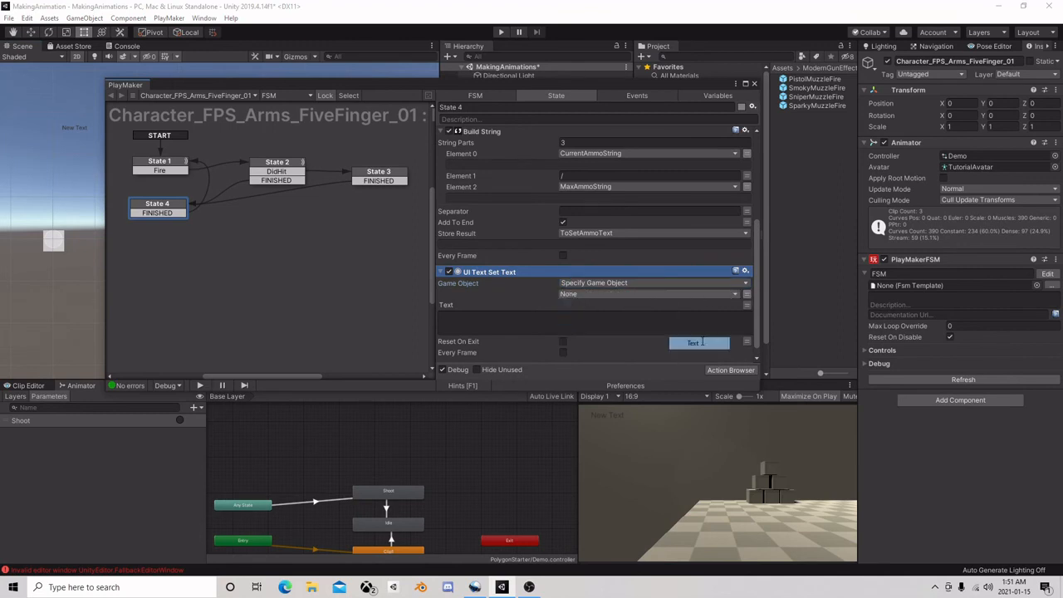
pyautogui.click(692, 319)
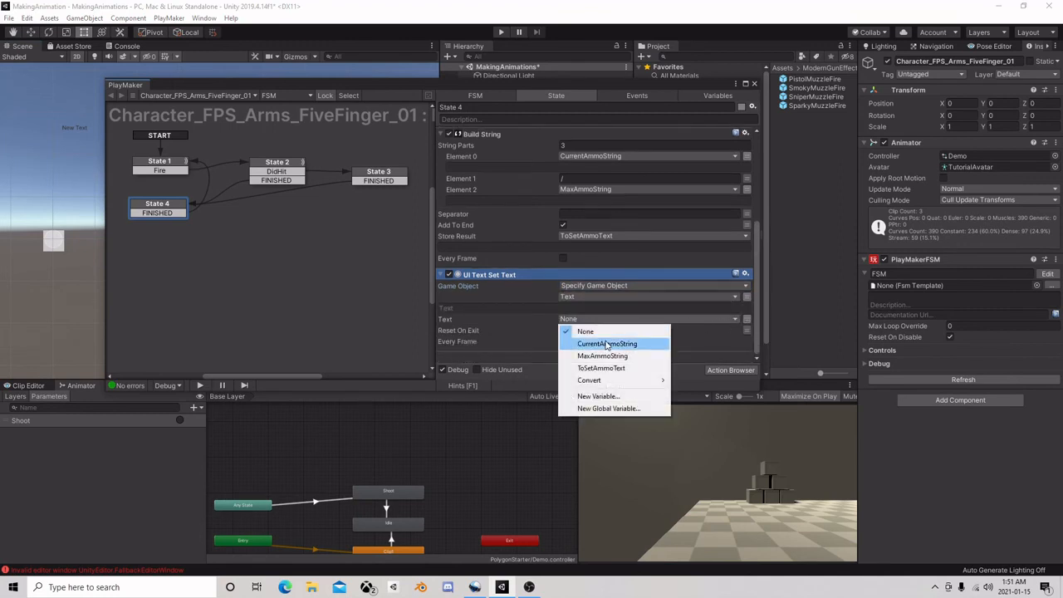
pyautogui.click(610, 367)
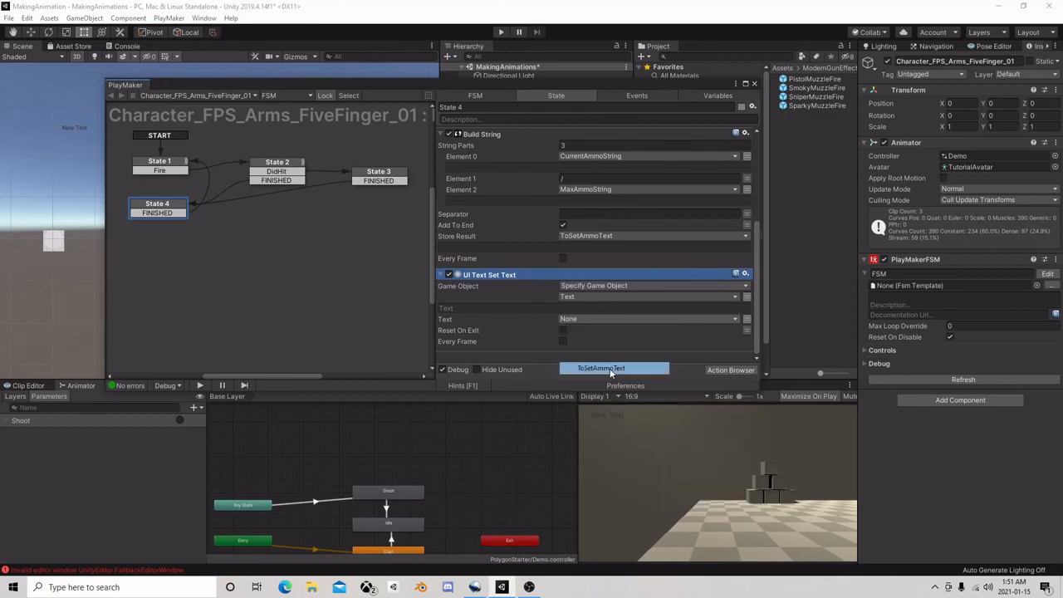
# Set the values of the CurrentAmmo and MaxAmmo variables to 9
pyautogui.click(284, 165)
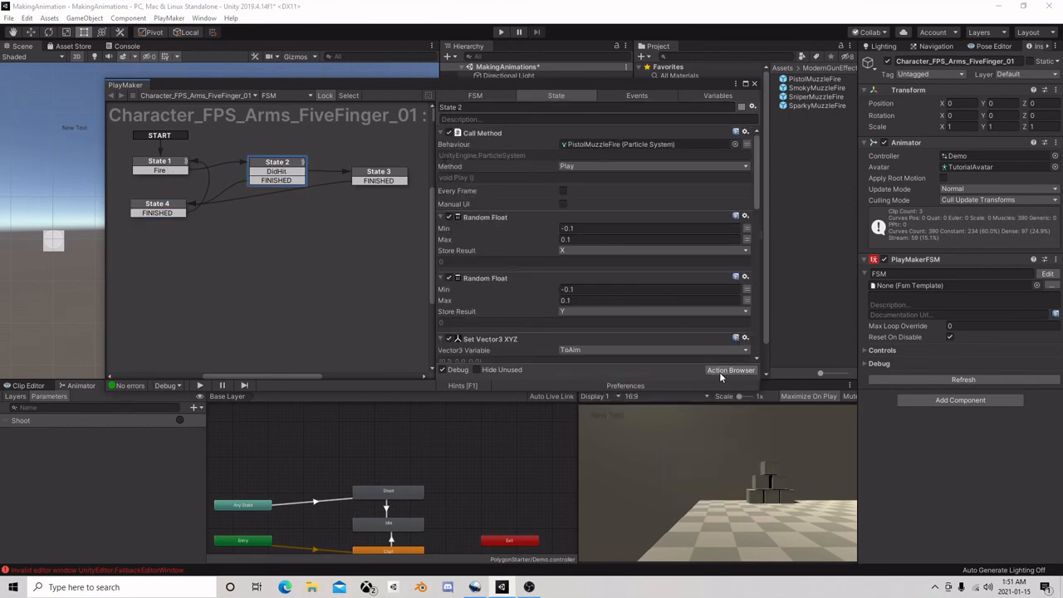
pyautogui.click(708, 95)
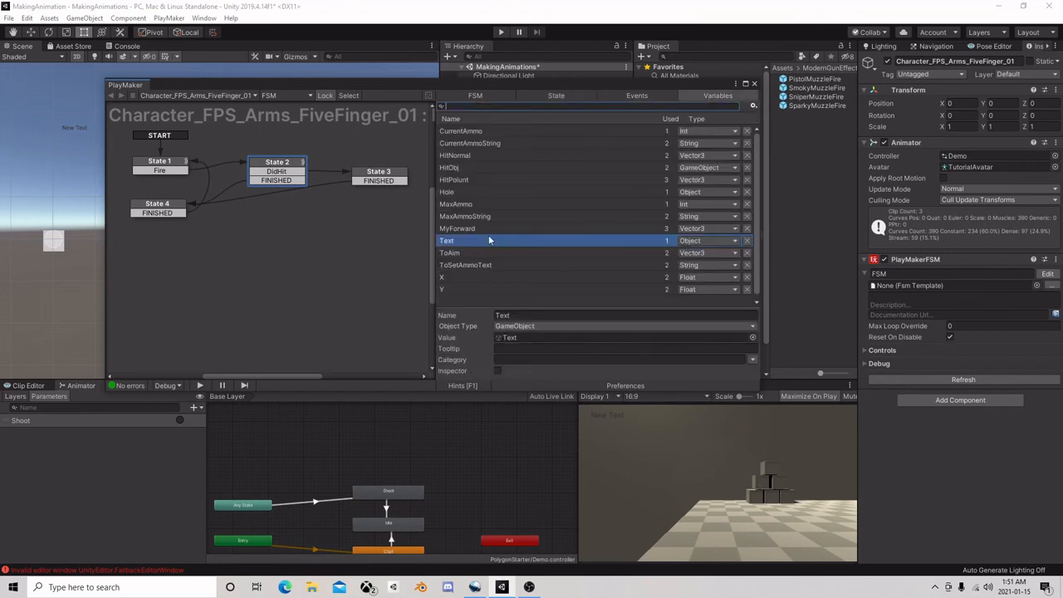
pyautogui.click(482, 131)
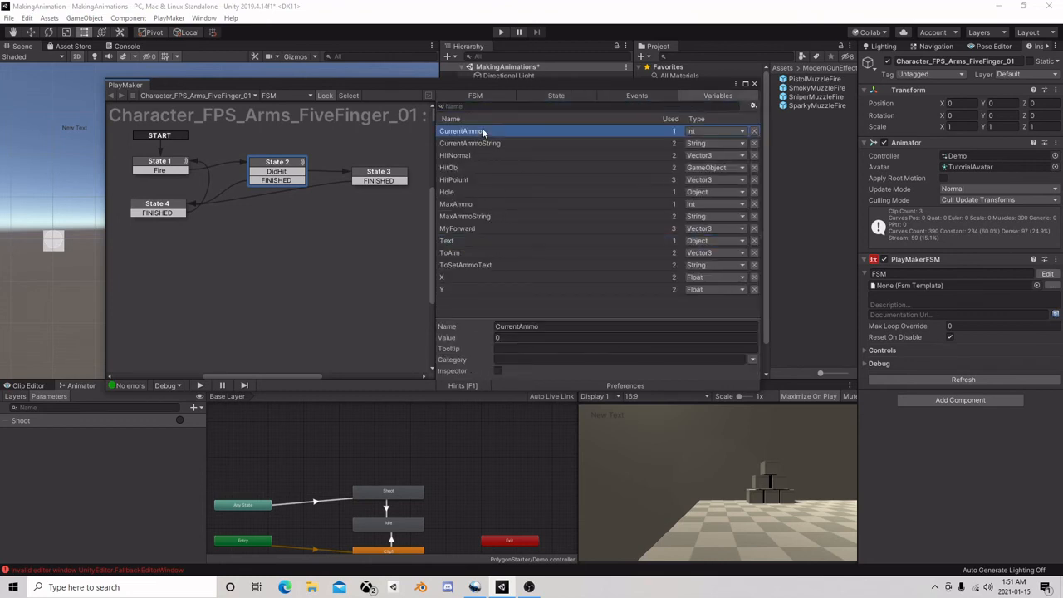
pyautogui.click(516, 337)
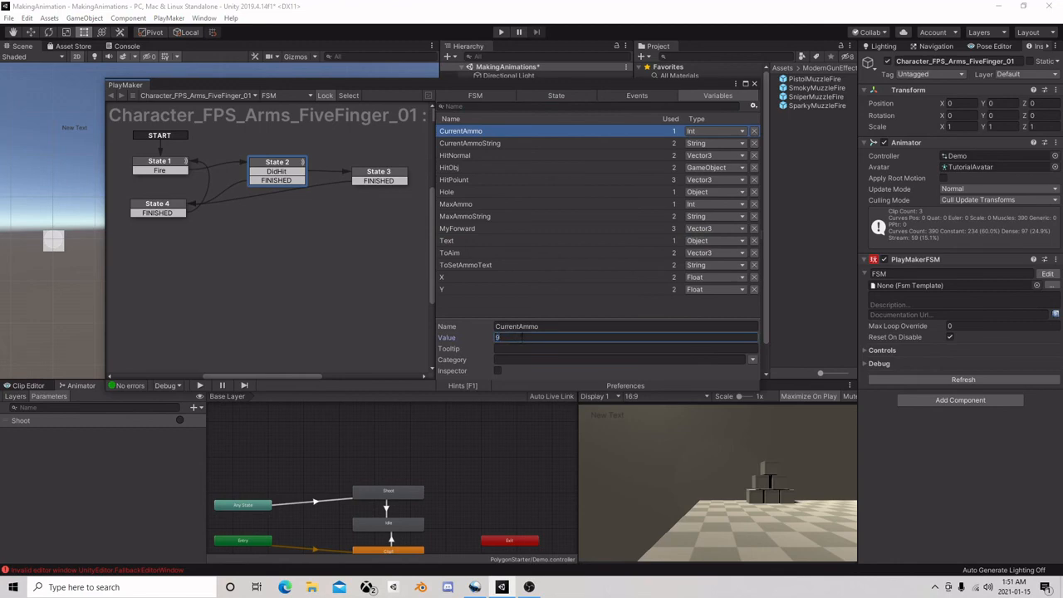
pyautogui.click(473, 204)
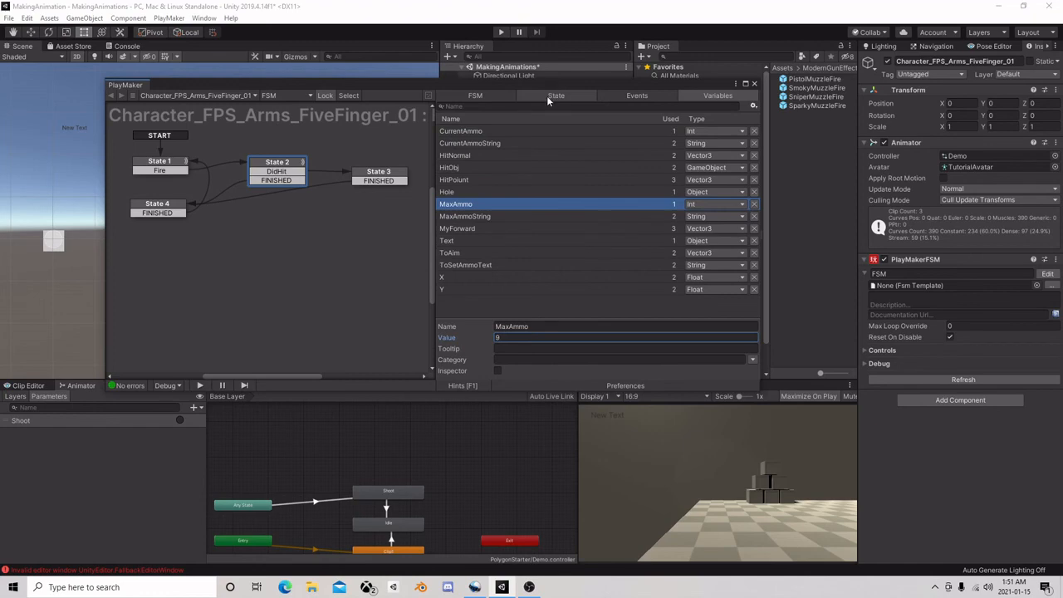
# Add an Int Add action to State 2 and move it to the top of the action list
pyautogui.click(287, 165)
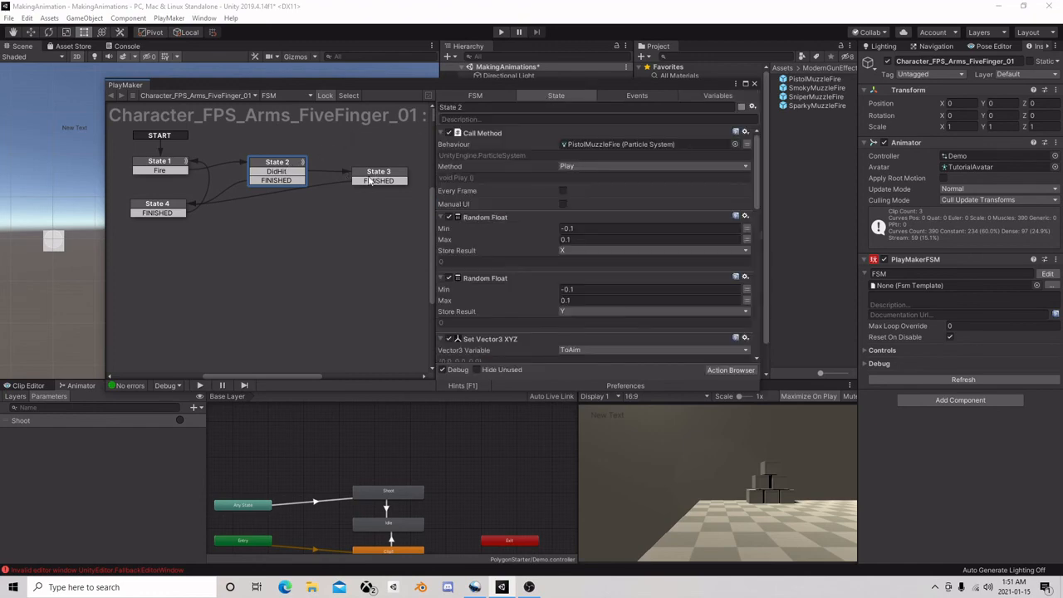
pyautogui.click(730, 371)
pyautogui.write('int')
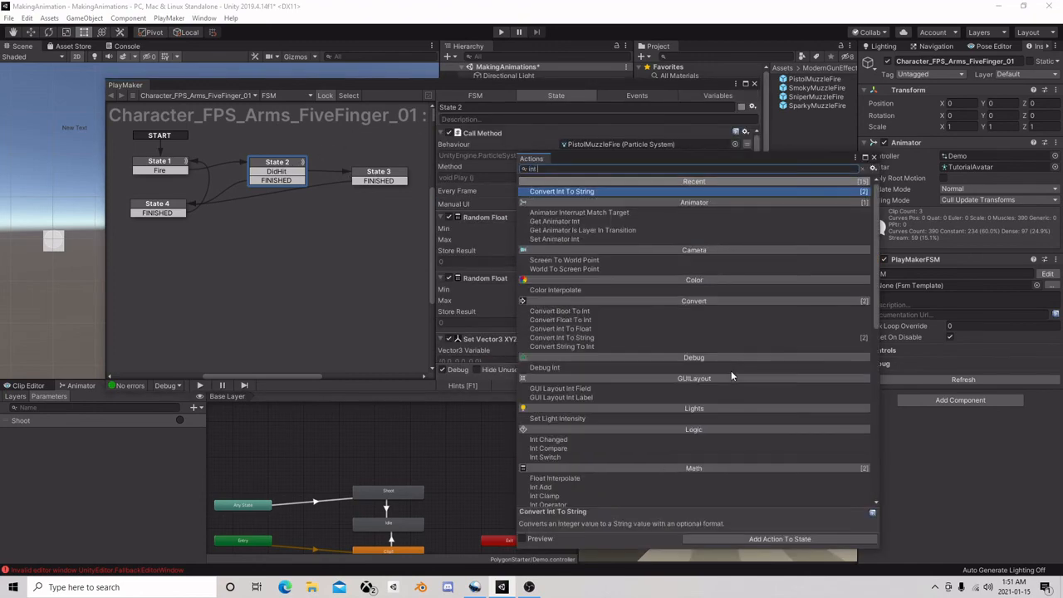
pyautogui.write(' add')
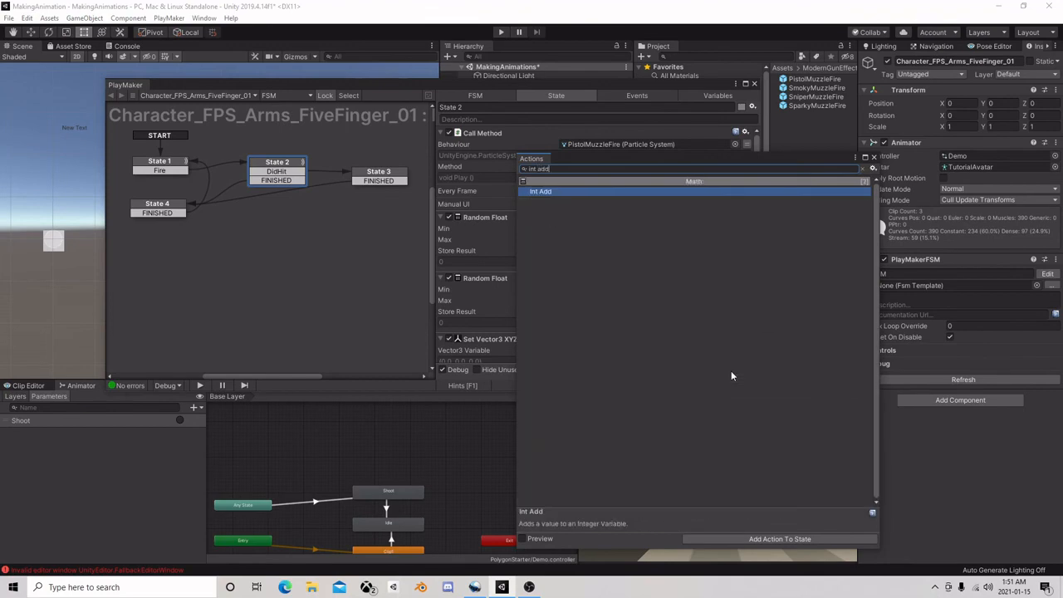
pyautogui.doubleClick(628, 191)
pyautogui.click(873, 157)
pyautogui.rightClick(476, 309)
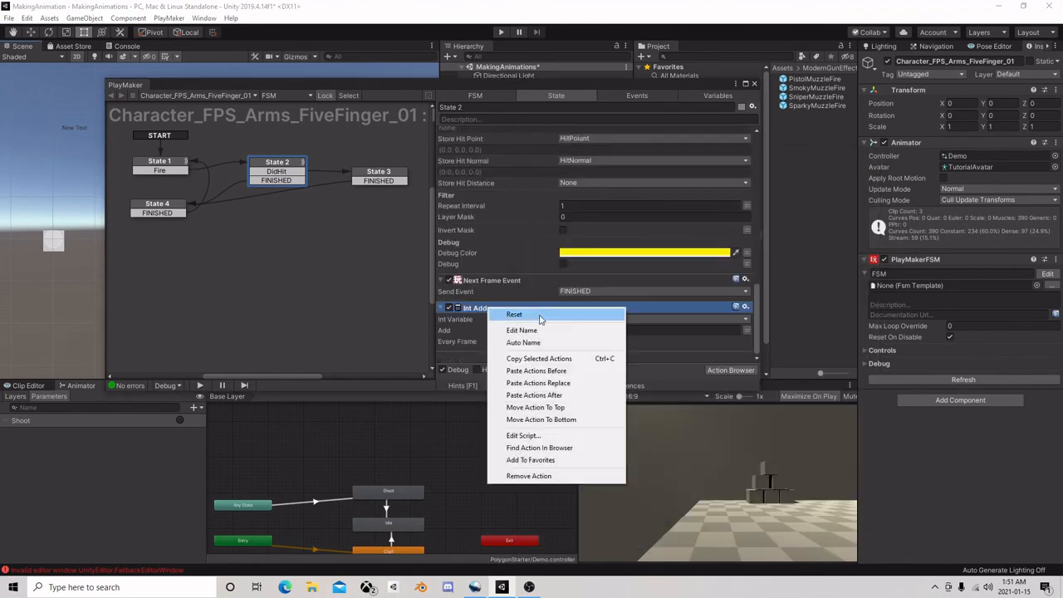
pyautogui.click(570, 409)
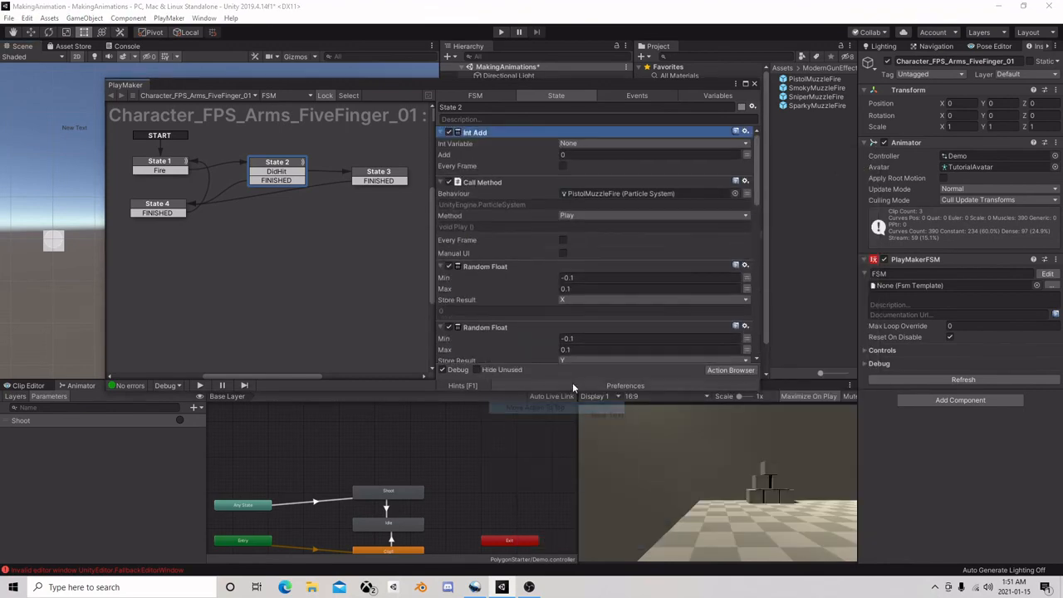
# Set the Int Add action to add -1 to CurrentAmmo and close the PlayMaker editor
pyautogui.click(584, 144)
pyautogui.click(588, 167)
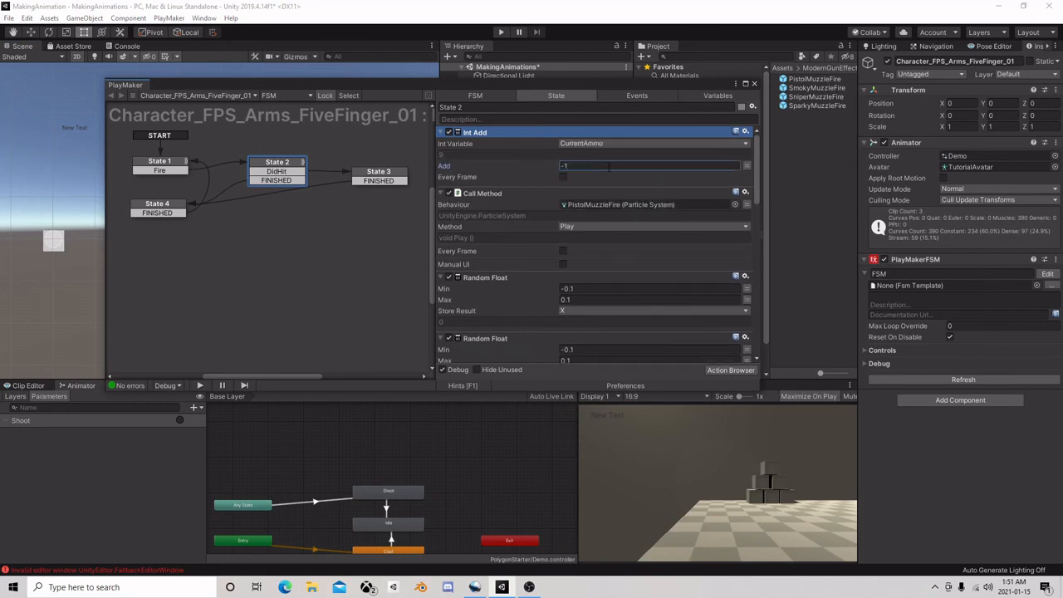
pyautogui.click(753, 84)
# Play-test the scene by firing the pistol repeatedly at the cubes to check the ammo counter, then stop play mode
pyautogui.click(501, 32)
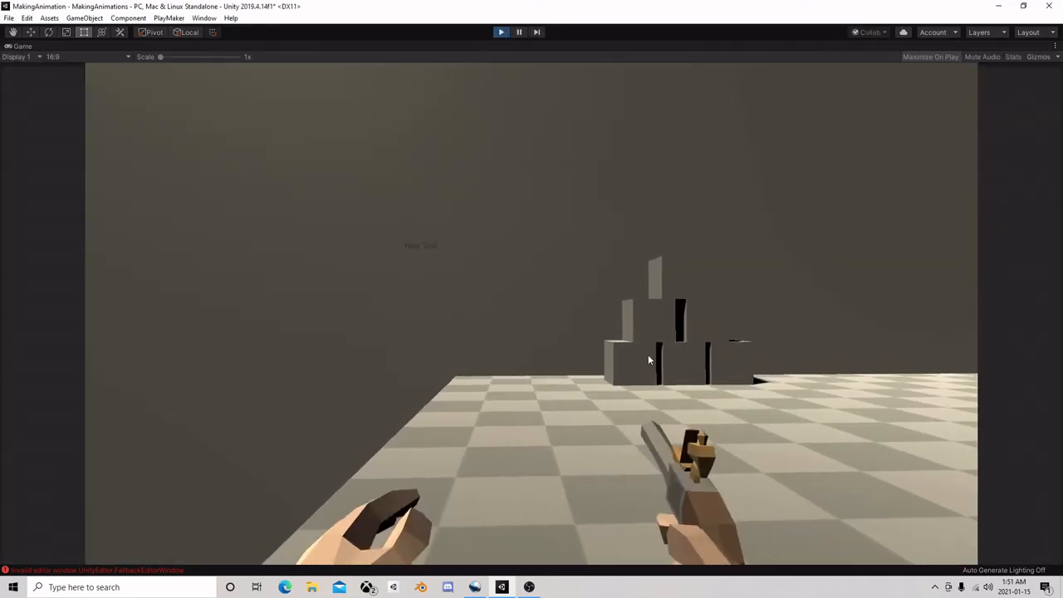
pyautogui.click(611, 332)
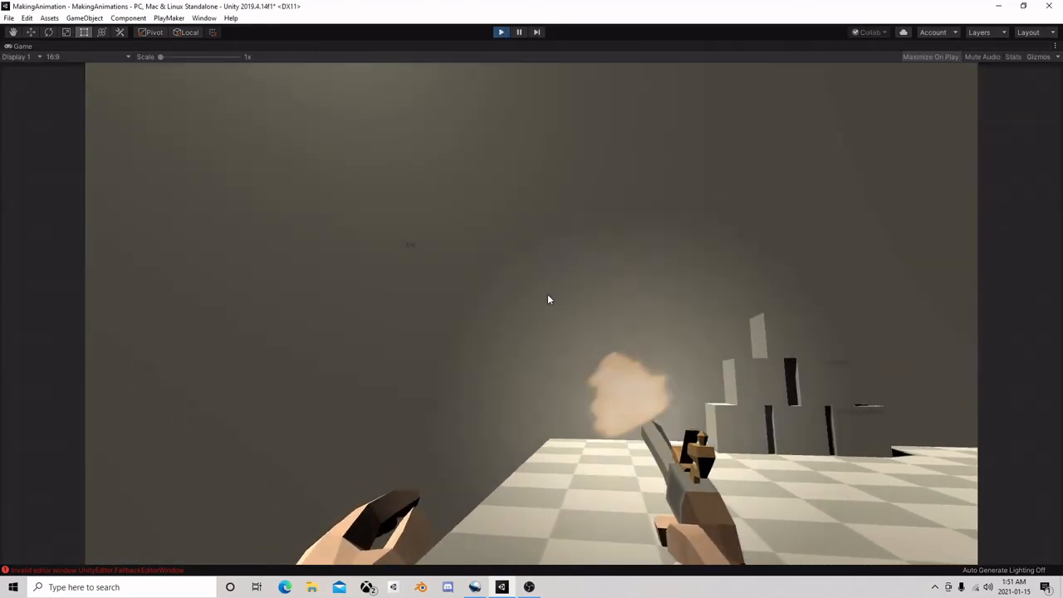
pyautogui.click(706, 350)
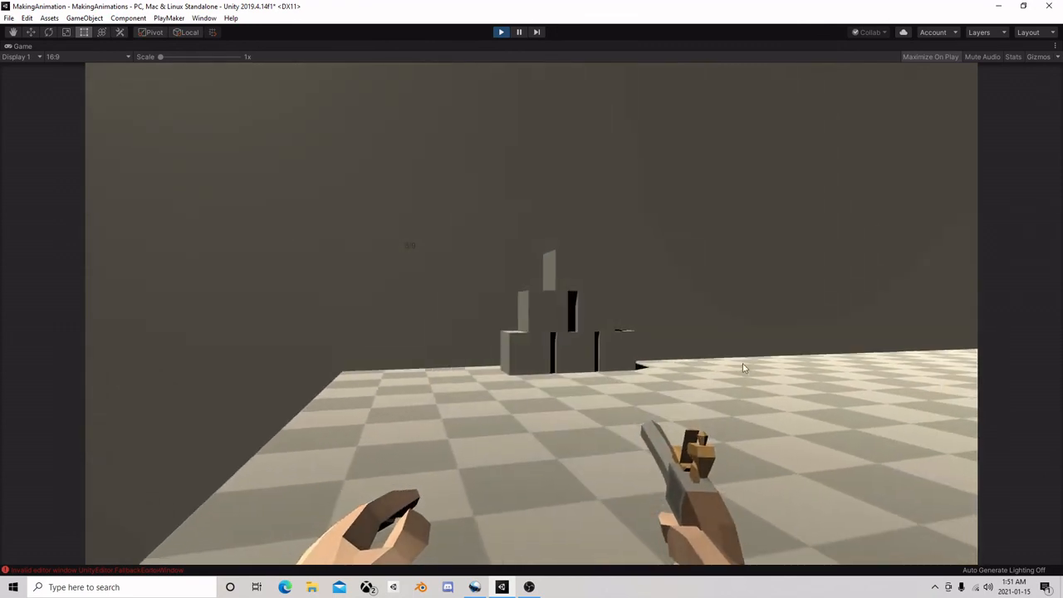
pyautogui.click(742, 363)
pyautogui.click(753, 384)
pyautogui.click(781, 382)
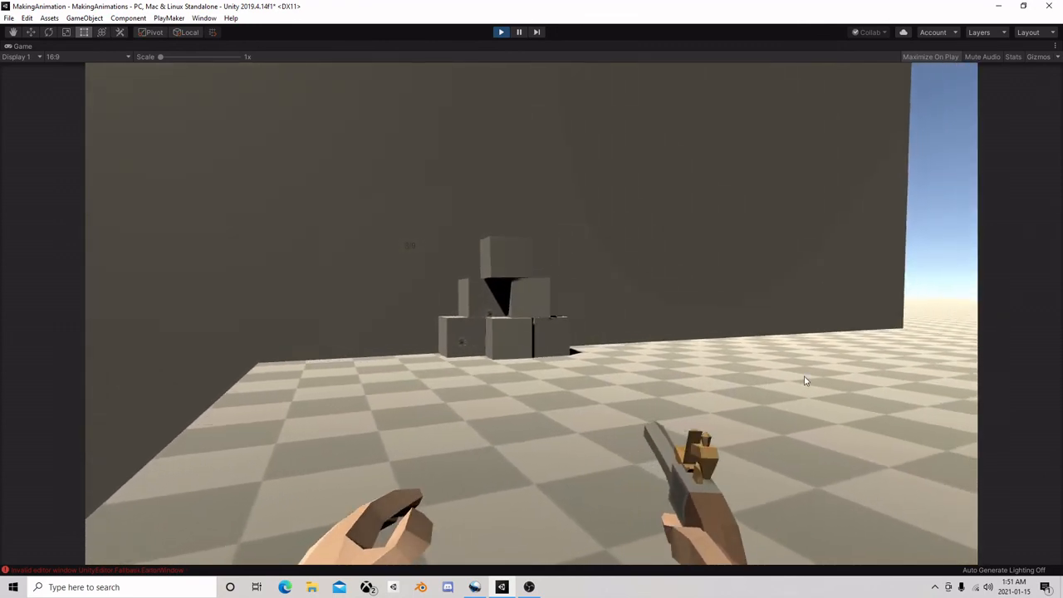
pyautogui.click(806, 388)
pyautogui.click(782, 357)
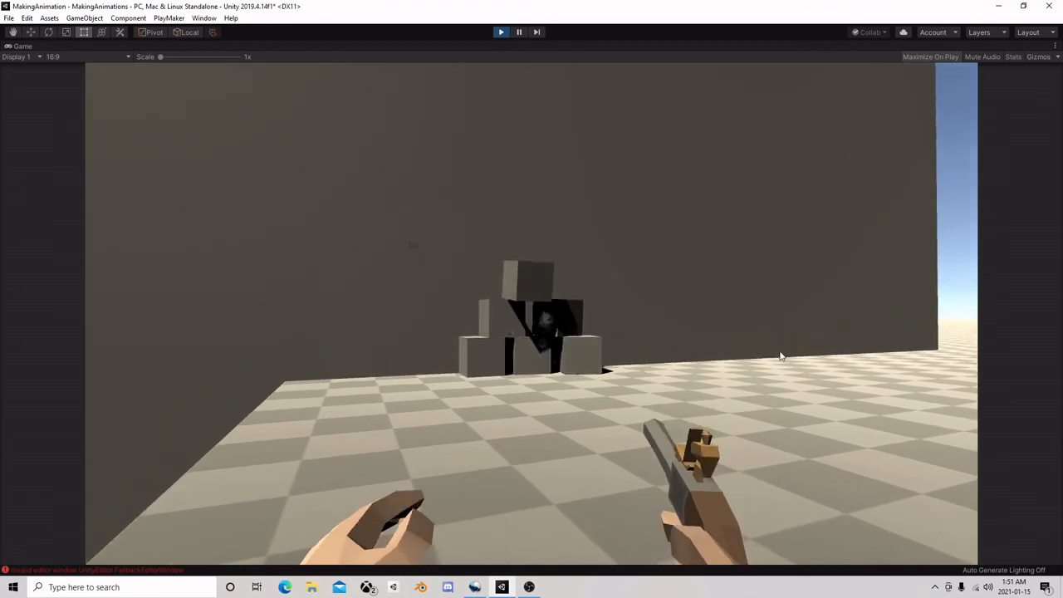
pyautogui.click(716, 380)
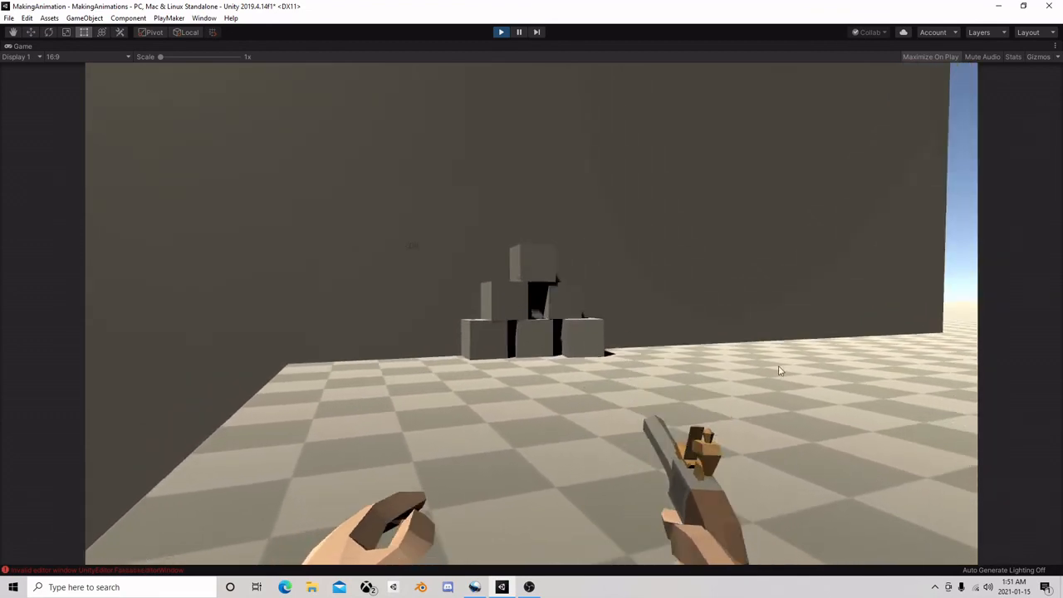
pyautogui.click(757, 348)
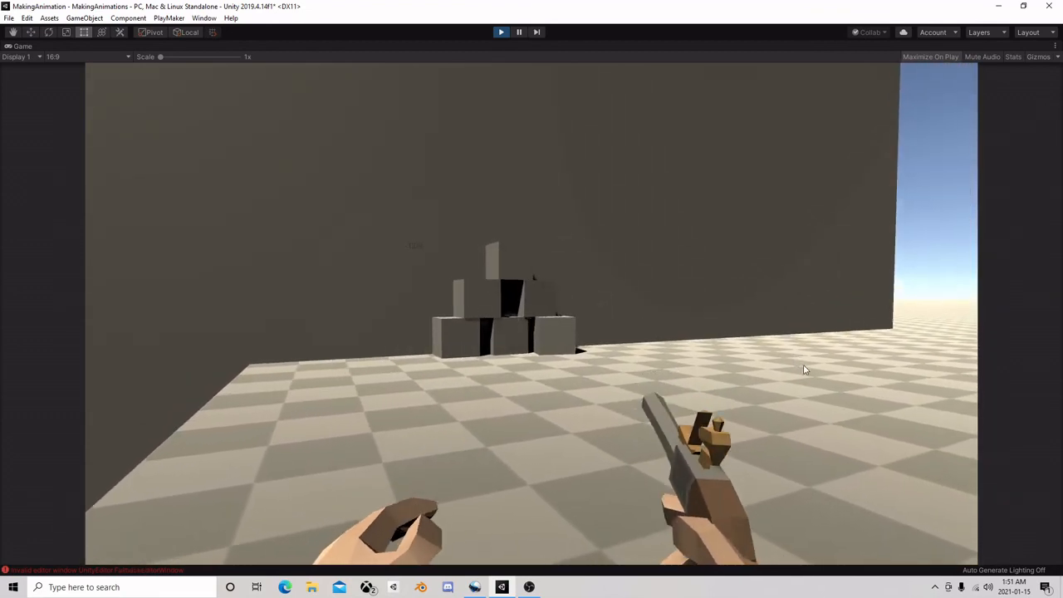
pyautogui.click(812, 369)
pyautogui.click(768, 356)
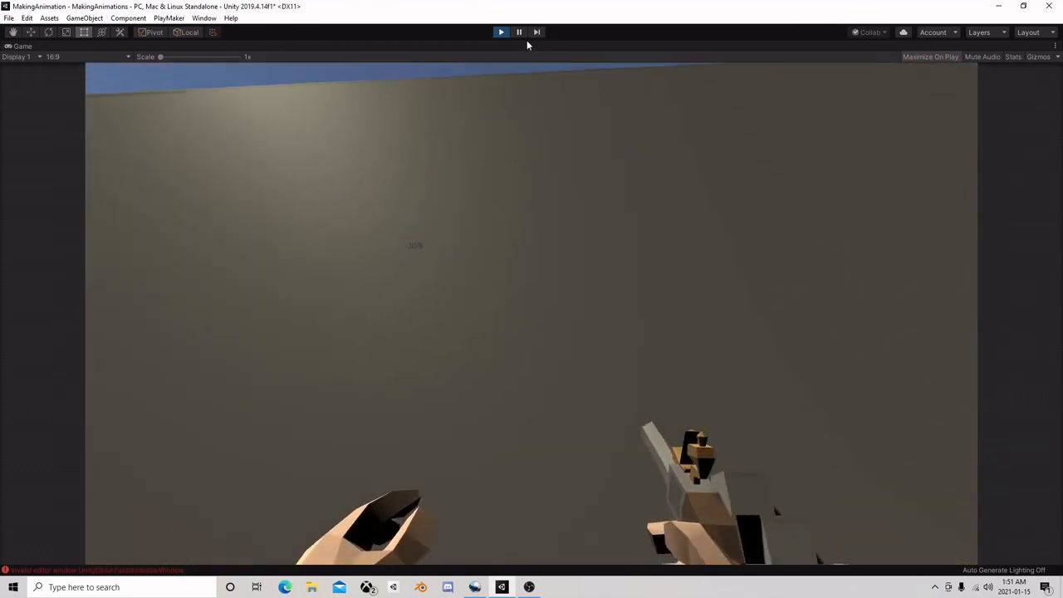
pyautogui.click(501, 32)
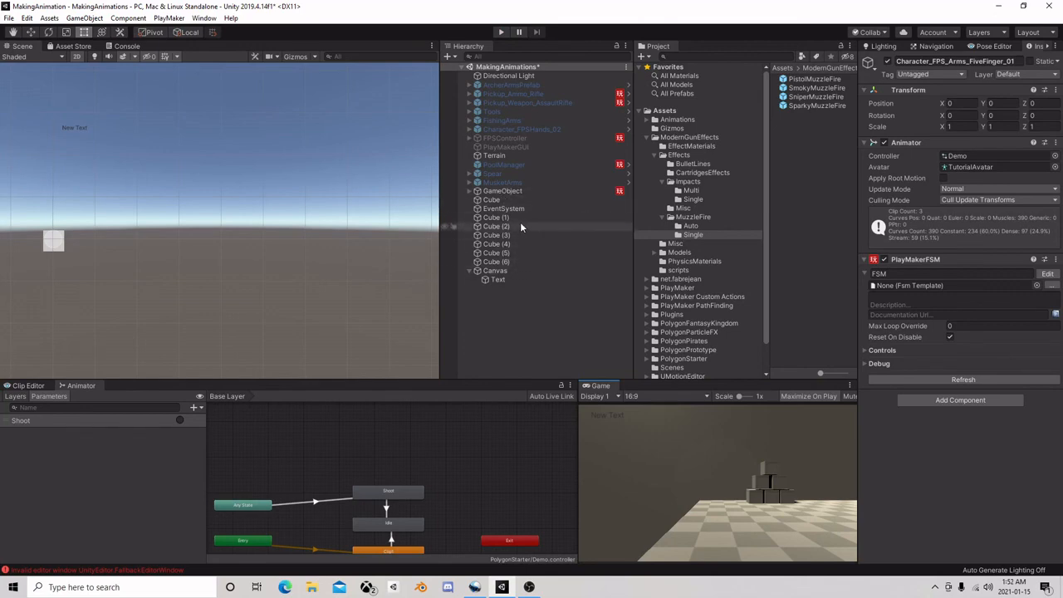
# Check the PlayMaker FSM on the parent GameObject and close the editor
pyautogui.click(505, 191)
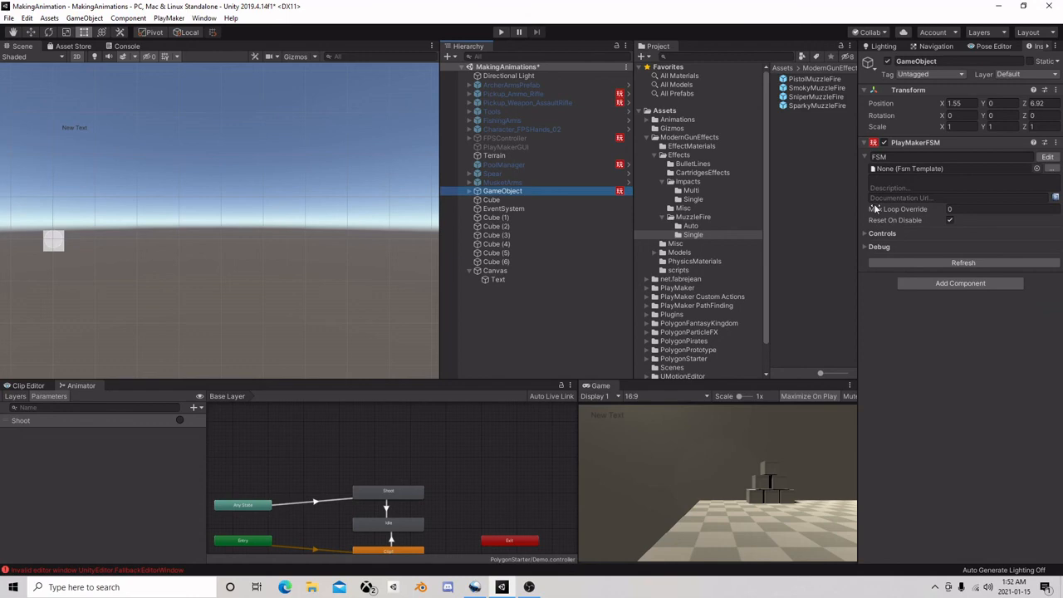
pyautogui.click(1047, 157)
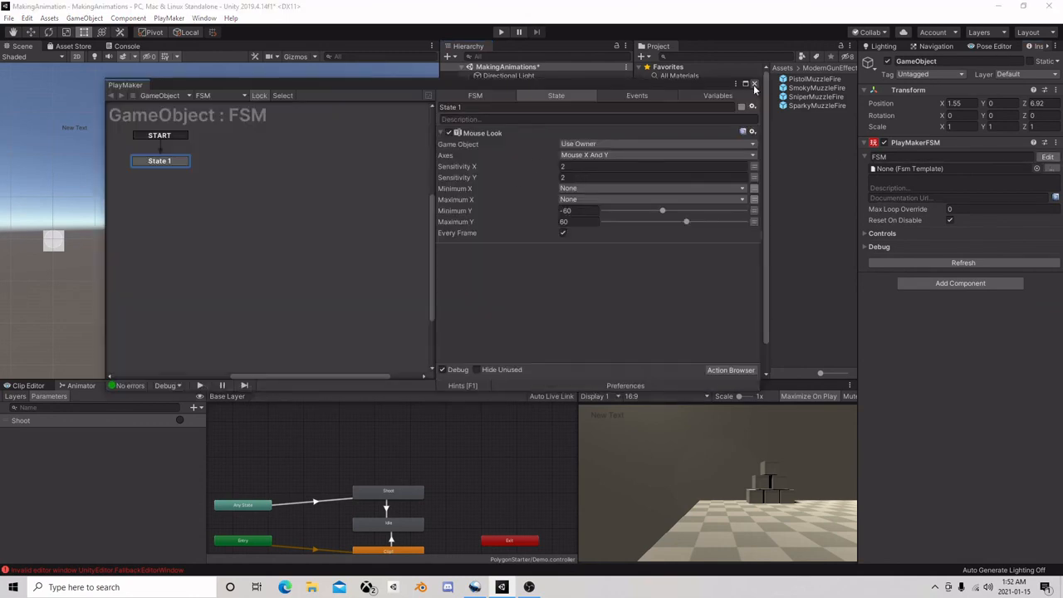
pyautogui.click(754, 84)
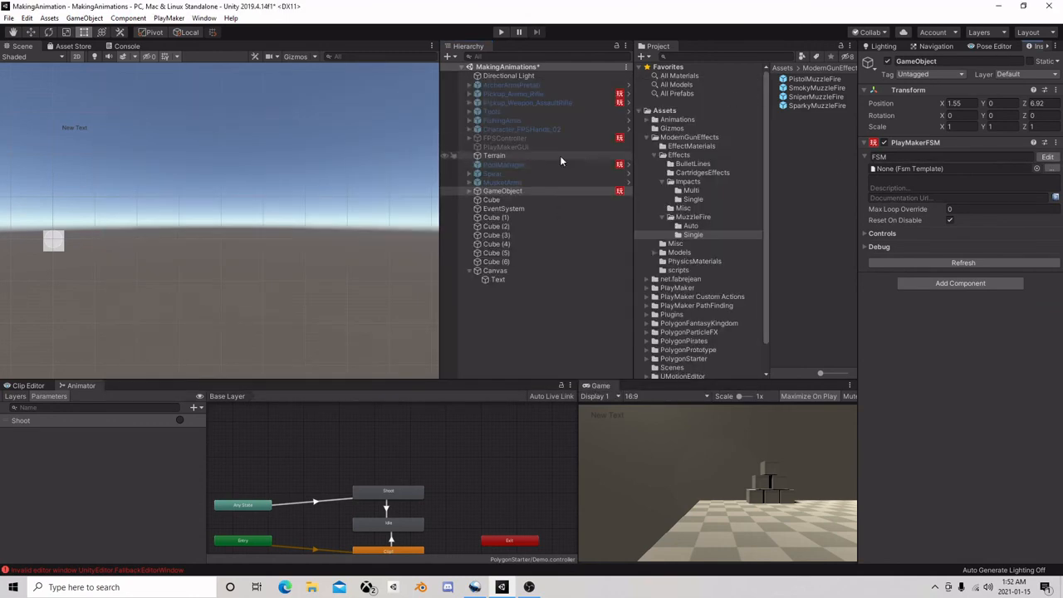
# Examine the cameraEffects FSM during a brief play mode run, stop play mode and close the PlayMaker editor
pyautogui.click(468, 191)
pyautogui.click(523, 201)
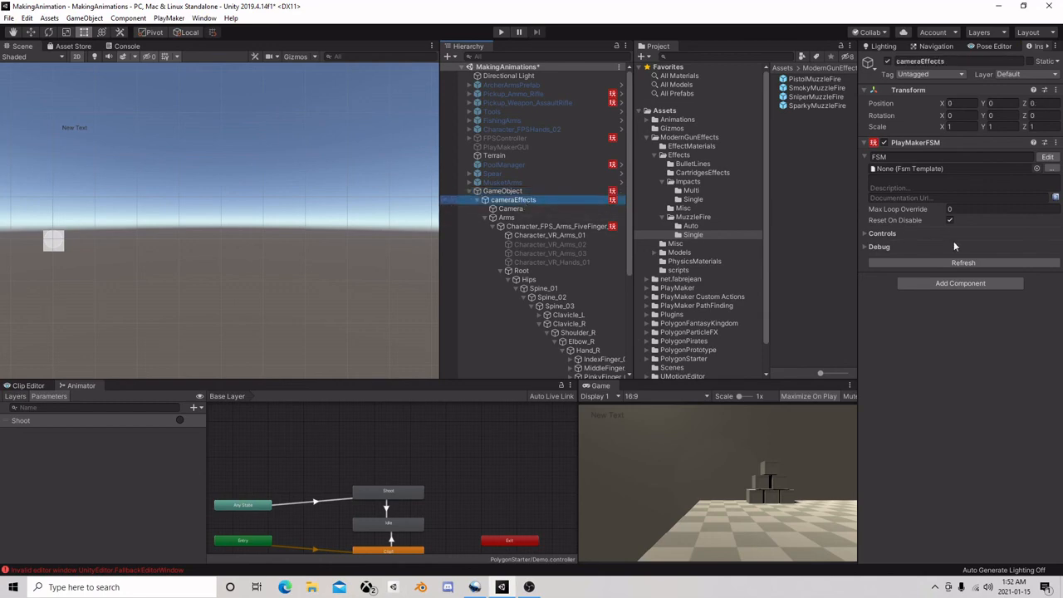
pyautogui.click(1044, 158)
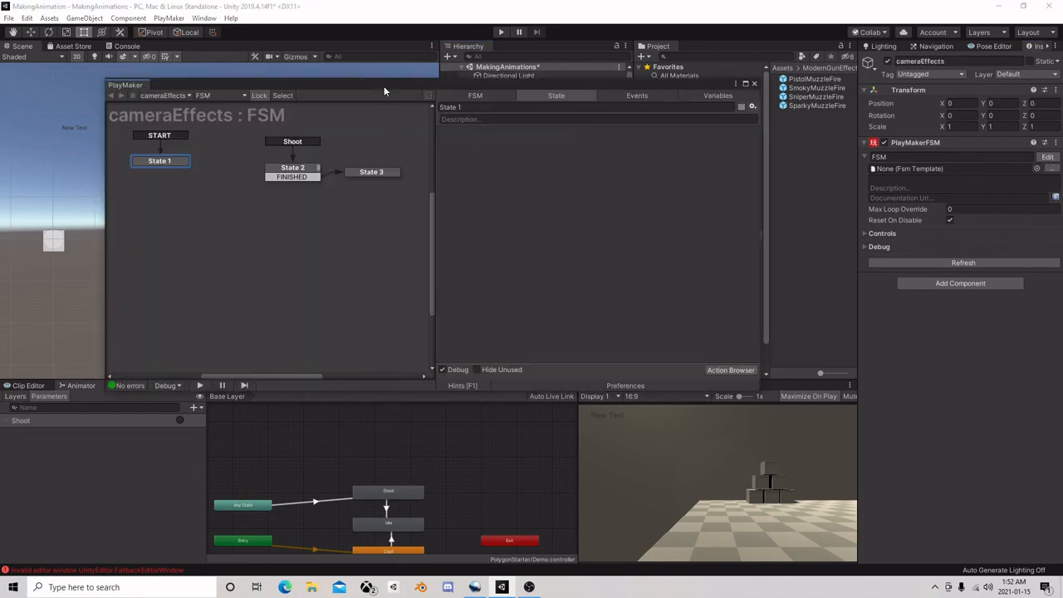
pyautogui.moveTo(383, 85); pyautogui.dragTo(619, 124)
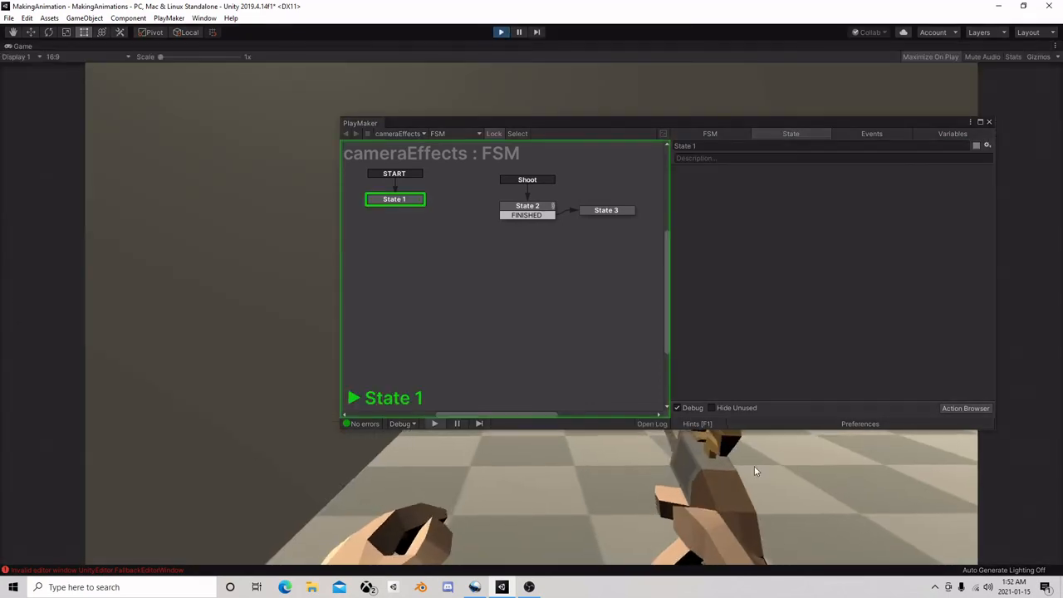
pyautogui.click(500, 31)
pyautogui.click(988, 124)
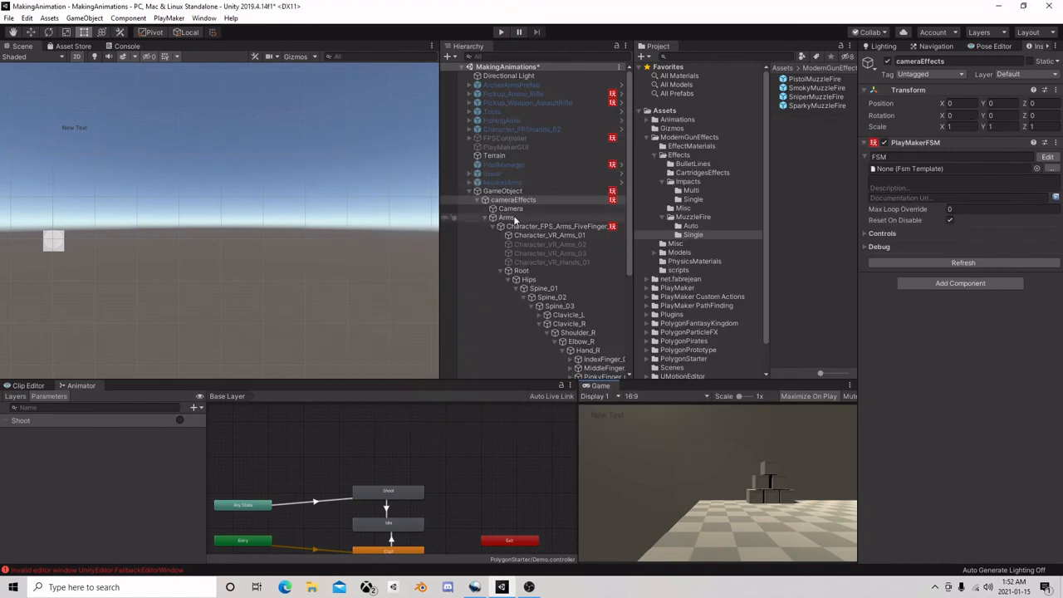
# Open the FSM on Character_FPS_Arms_FiveFinger_01 and locate State 2's Send Event action, with the editor moved clear of the Hierarchy
pyautogui.click(552, 227)
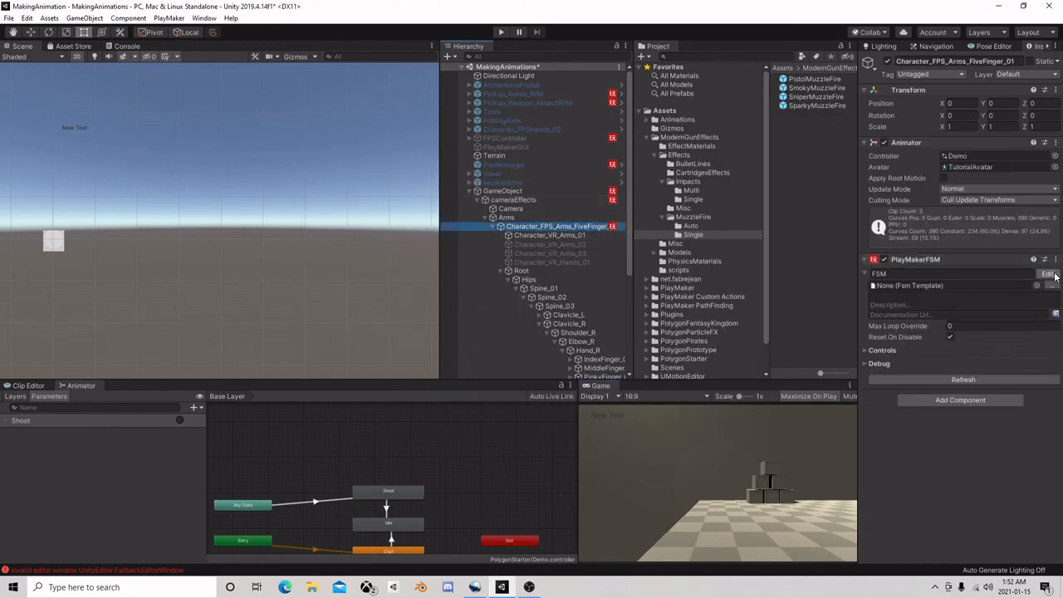
pyautogui.click(1047, 274)
pyautogui.click(512, 202)
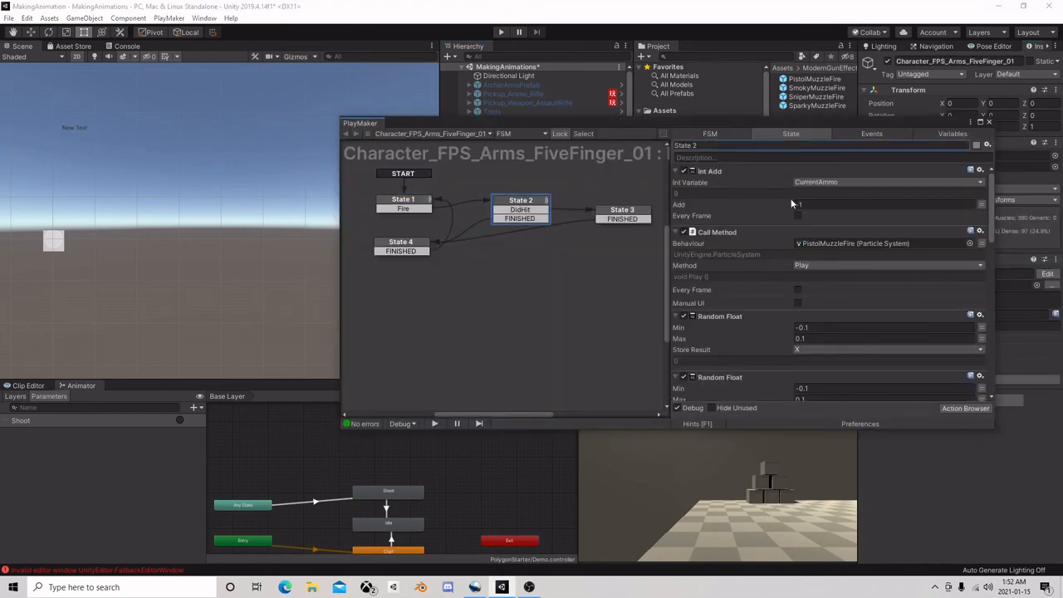
pyautogui.scroll(-5, 791, 202)
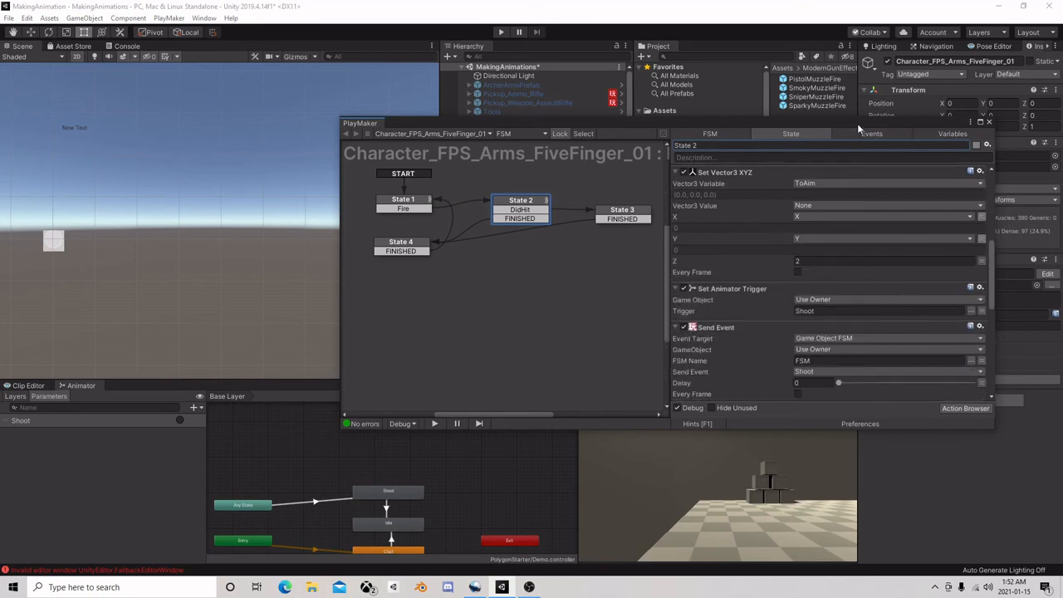
pyautogui.moveTo(857, 123); pyautogui.dragTo(310, 108)
pyautogui.click(264, 280)
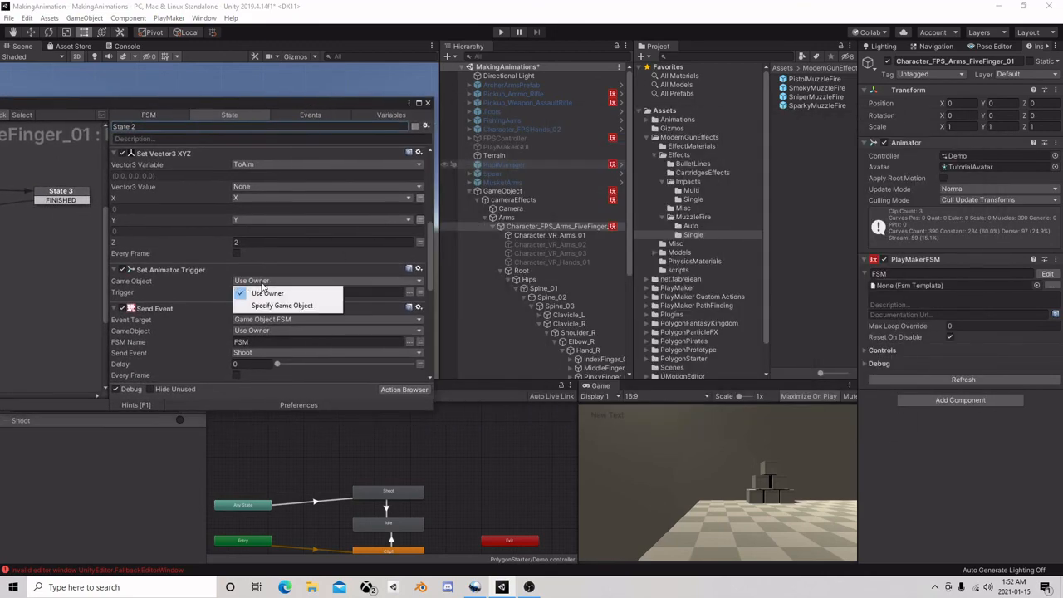
pyautogui.click(269, 285)
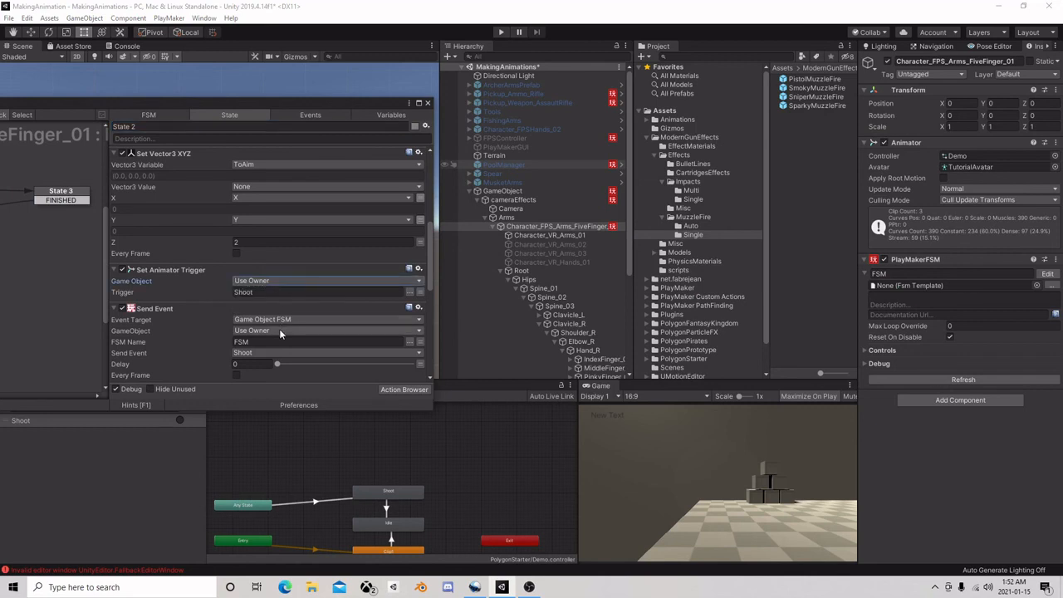
pyautogui.scroll(-2, 279, 329)
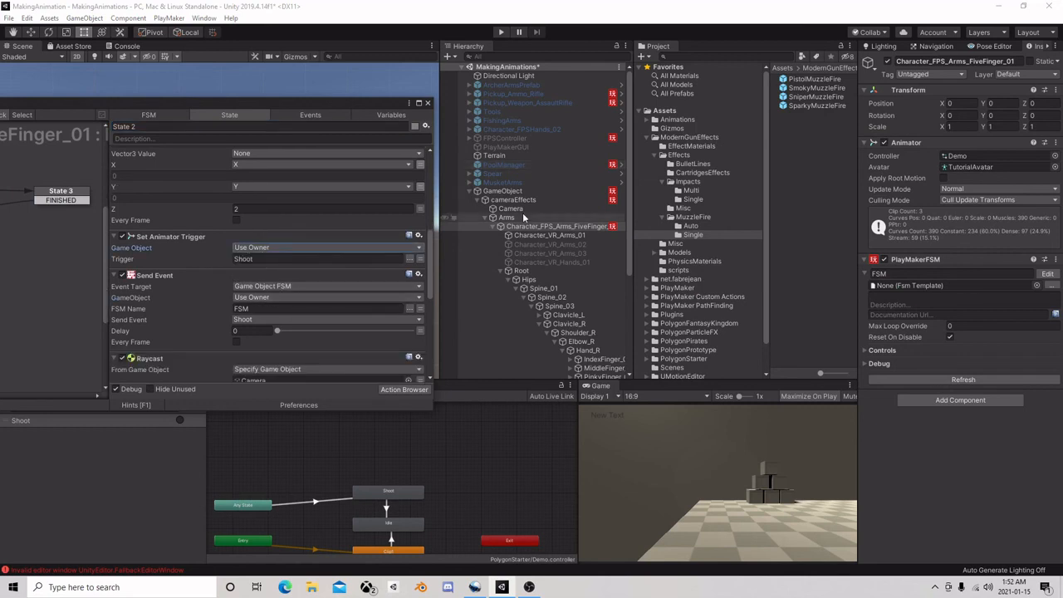
# Target State 2's Send Event at the cameraEffects object with the Shoot event and close the PlayMaker editor
pyautogui.click(275, 297)
pyautogui.click(278, 322)
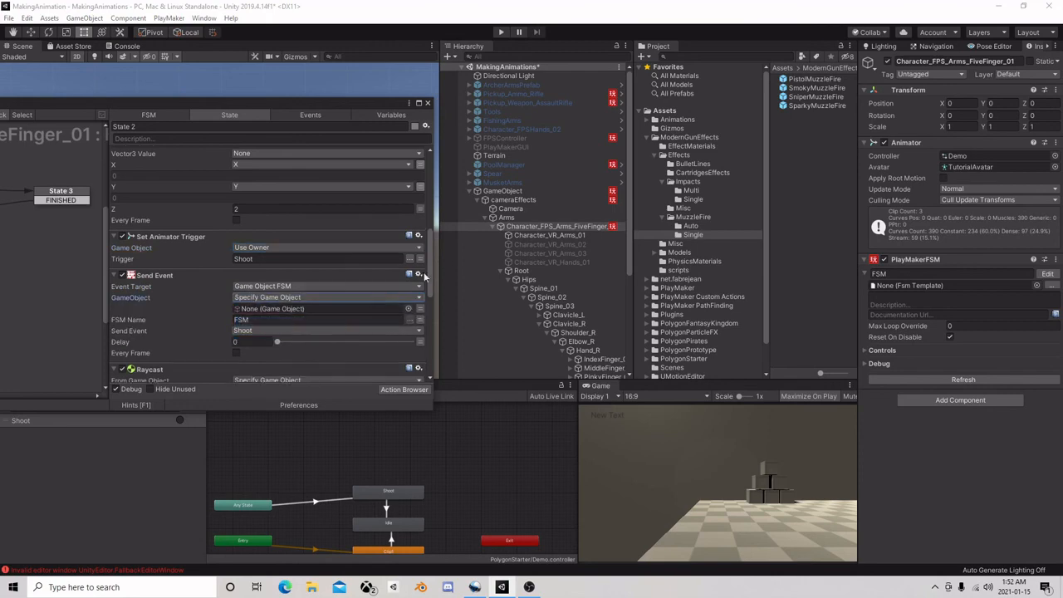
pyautogui.moveTo(521, 201); pyautogui.dragTo(308, 308)
pyautogui.click(370, 331)
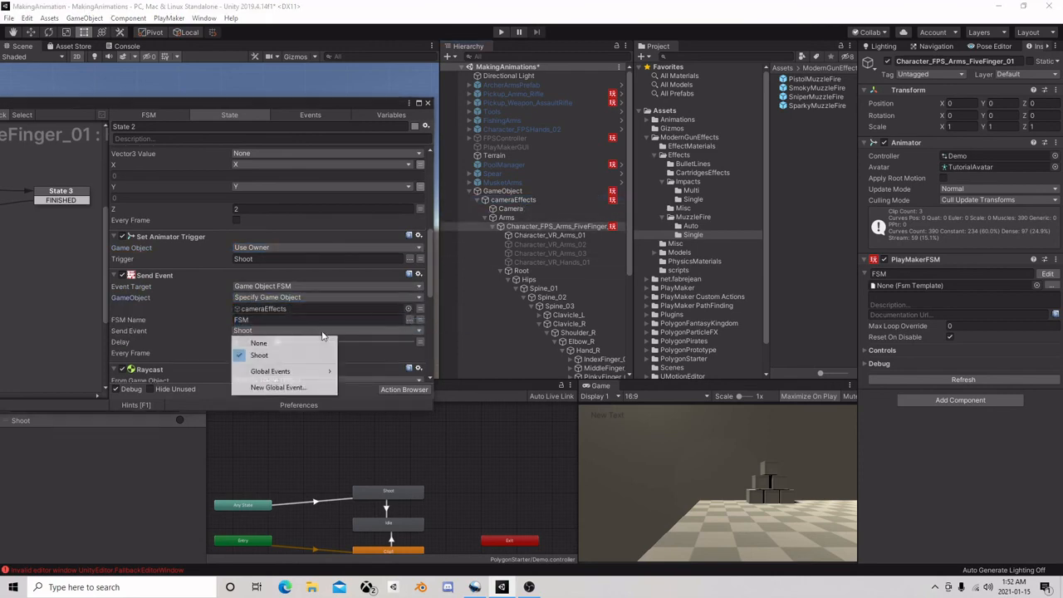
pyautogui.click(288, 357)
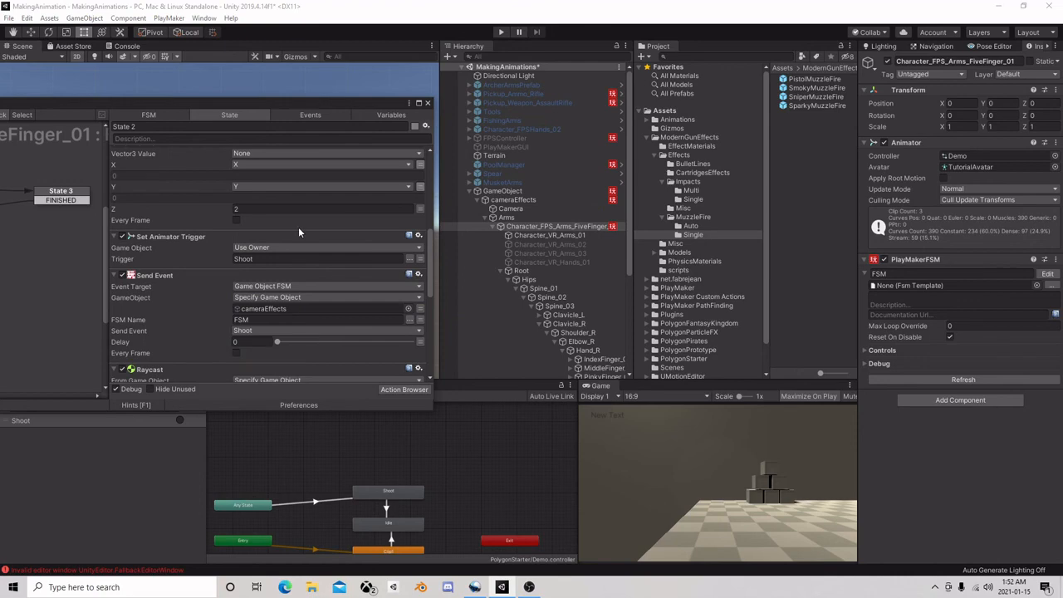
pyautogui.click(426, 103)
# Play-test the scene by firing the pistol repeatedly at the cubes and floor to check the camera effect on each shot
pyautogui.click(500, 32)
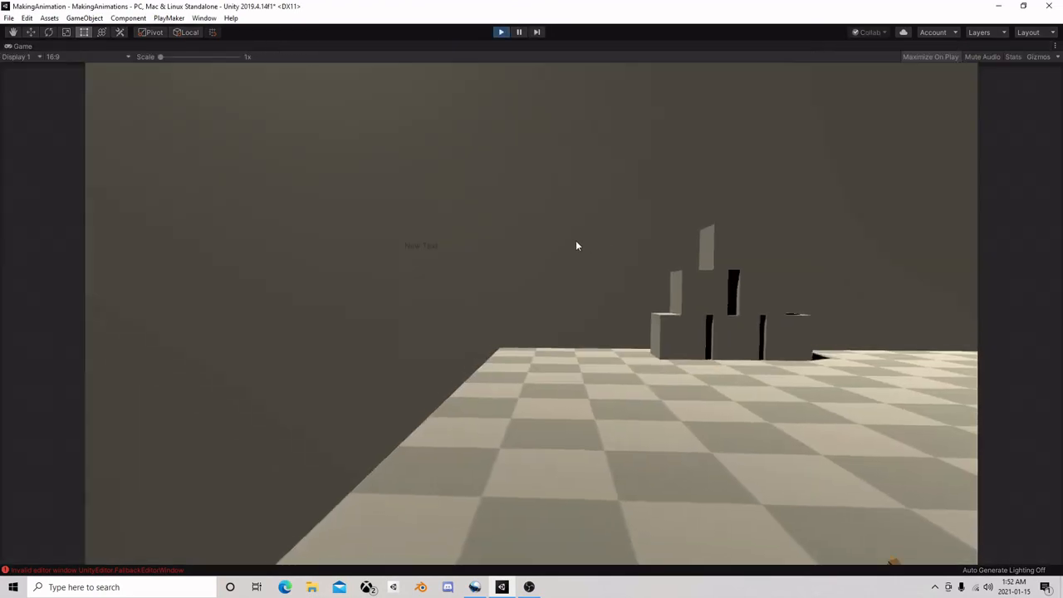
pyautogui.click(689, 246)
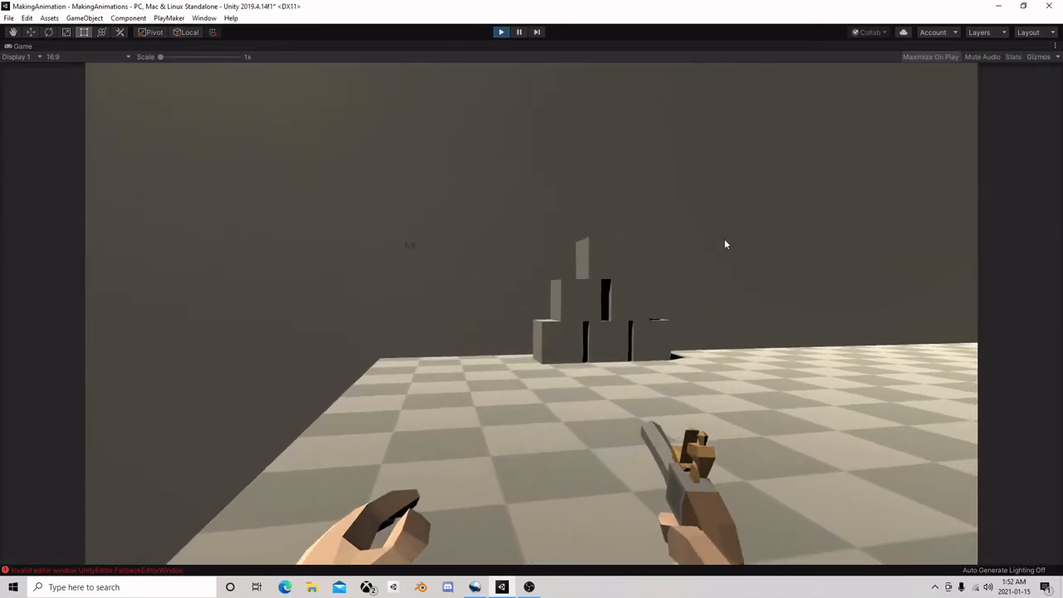
pyautogui.click(773, 240)
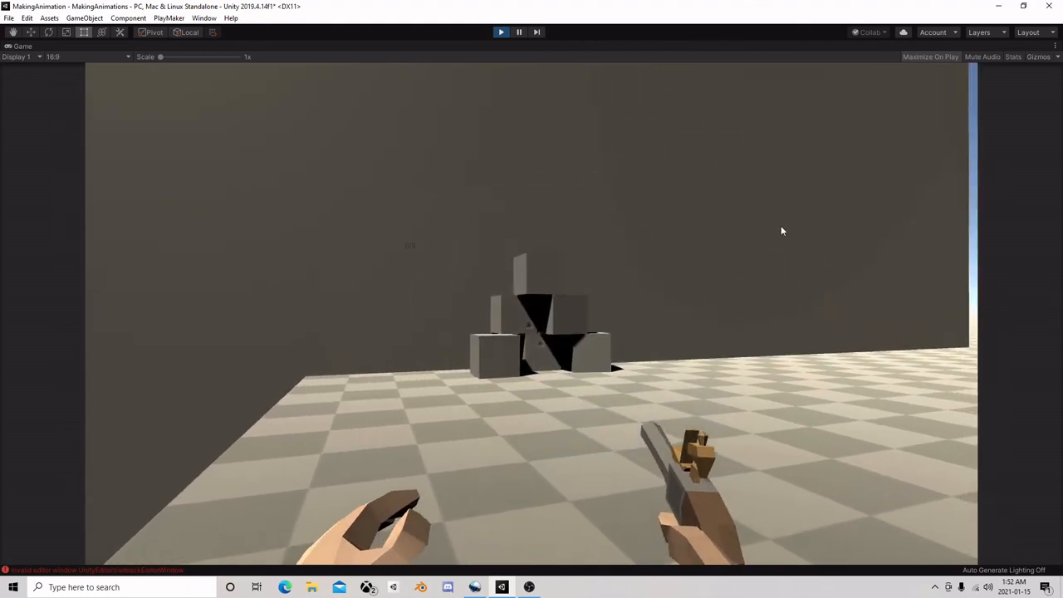
pyautogui.click(793, 241)
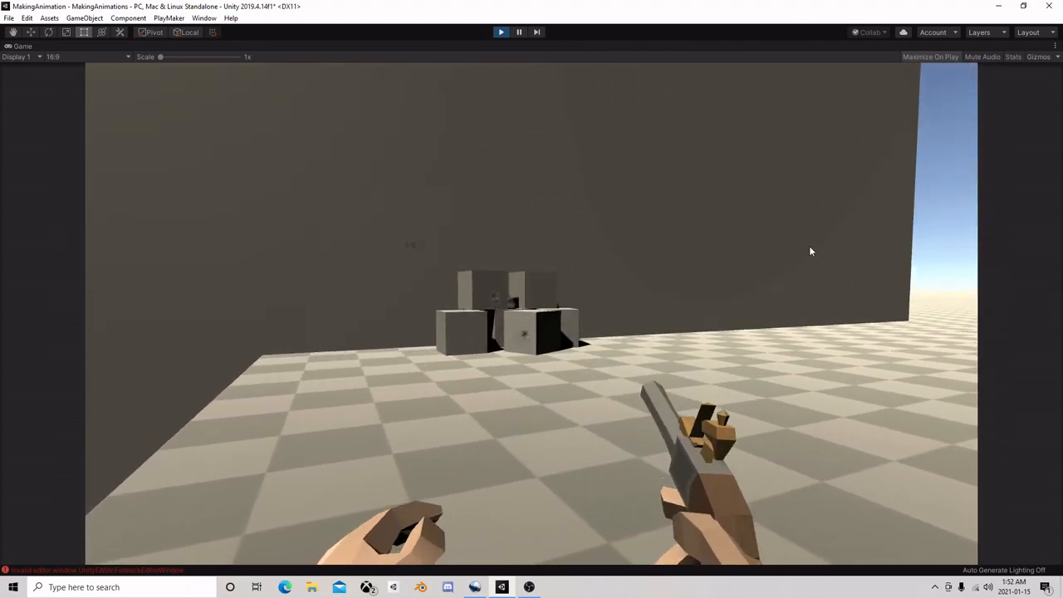
pyautogui.click(781, 258)
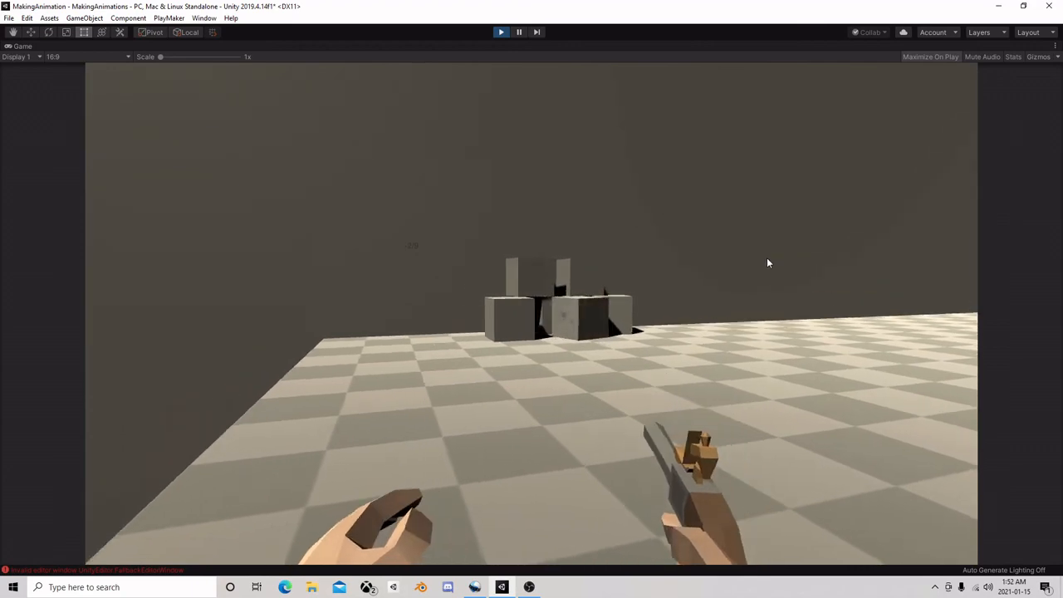
pyautogui.click(737, 263)
pyautogui.click(756, 232)
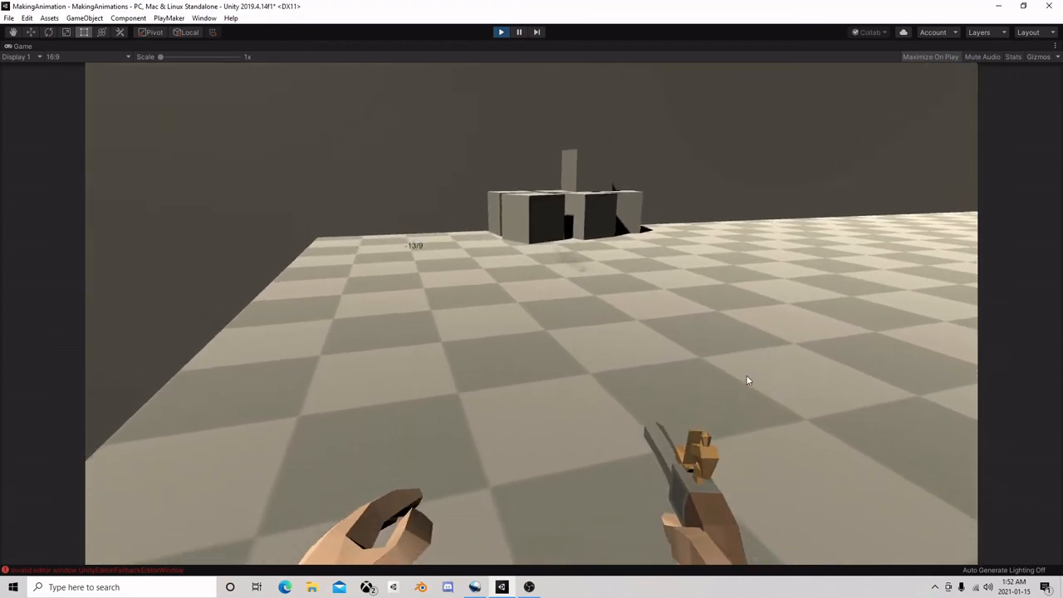
pyautogui.click(689, 413)
pyautogui.click(759, 413)
pyautogui.click(946, 405)
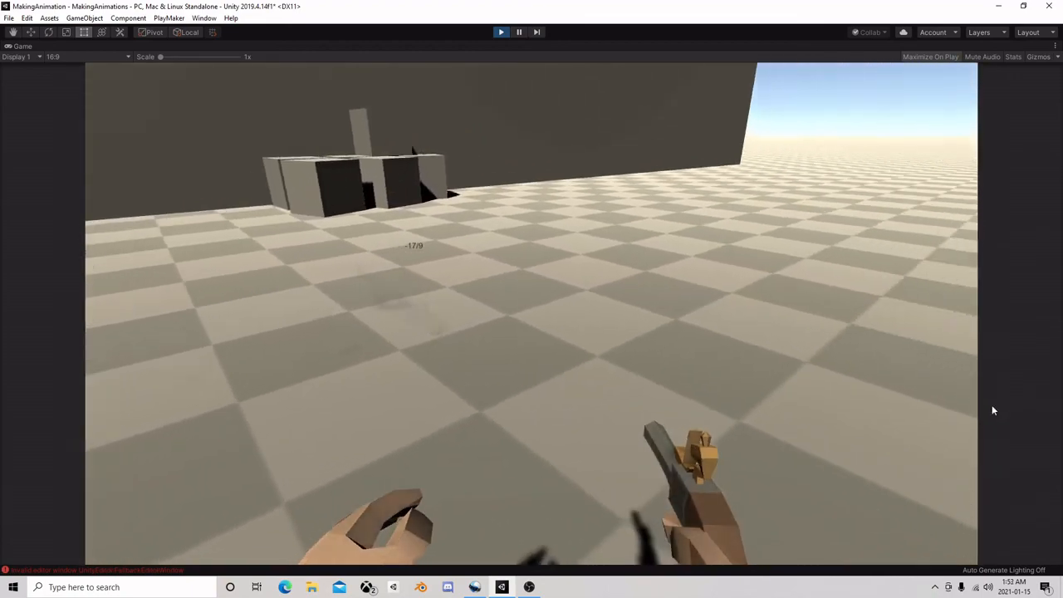
pyautogui.click(942, 399)
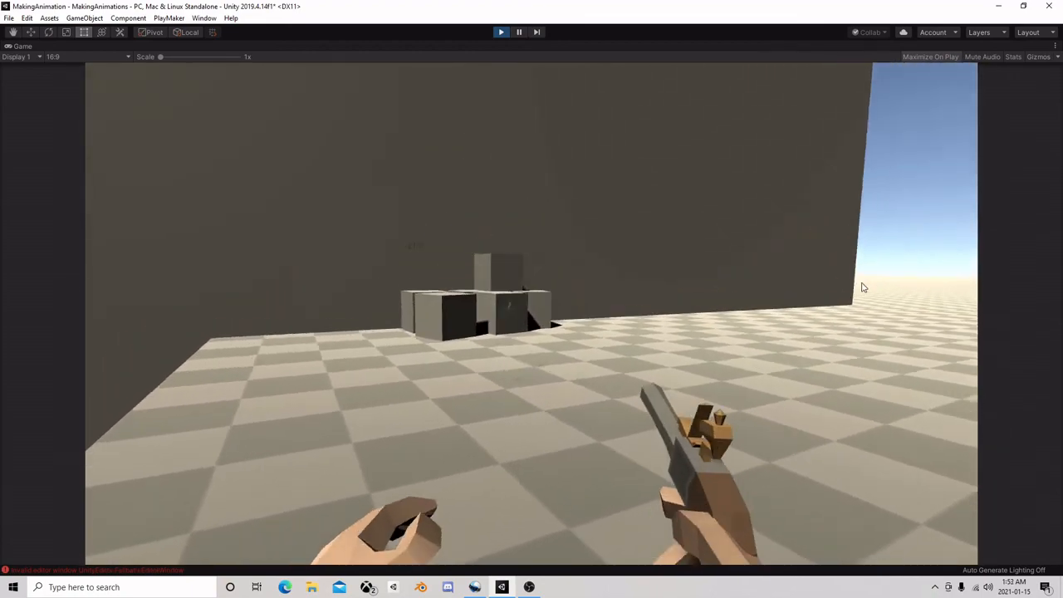
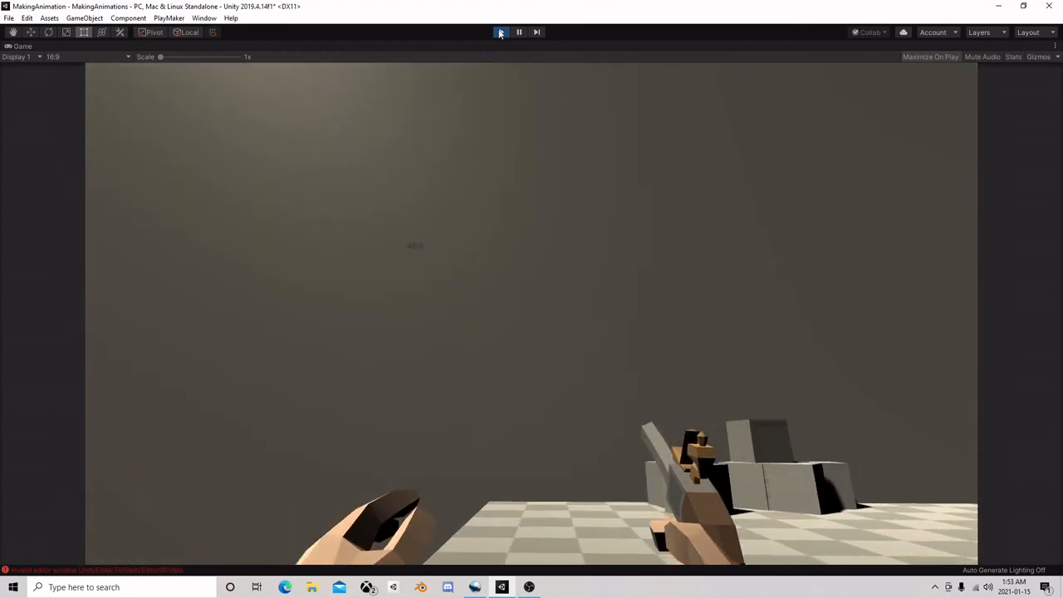
# Stop play mode and collapse the GameObject parent in the Hierarchy
pyautogui.click(500, 32)
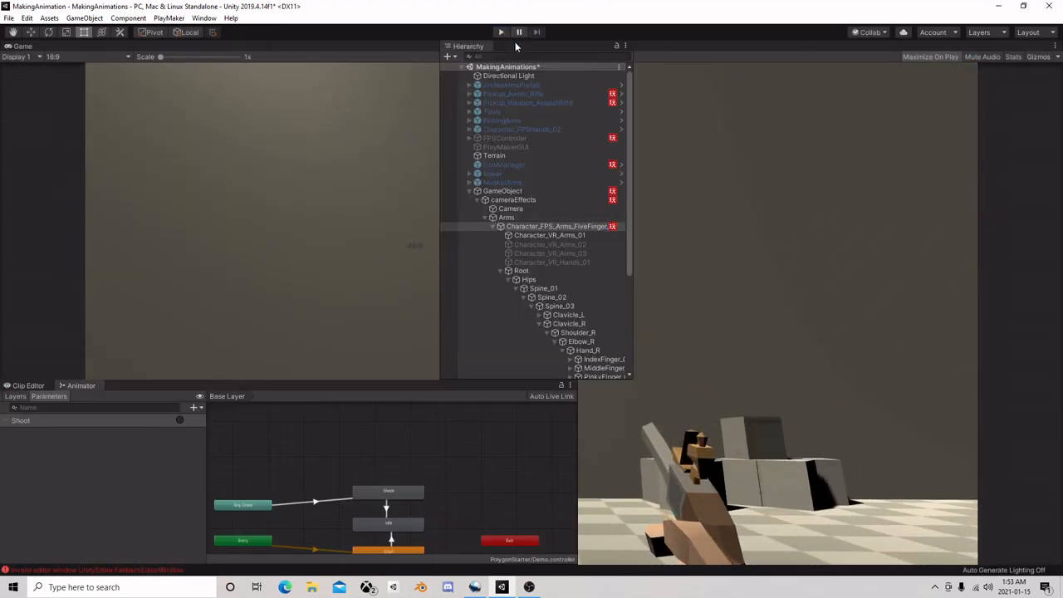
pyautogui.click(468, 190)
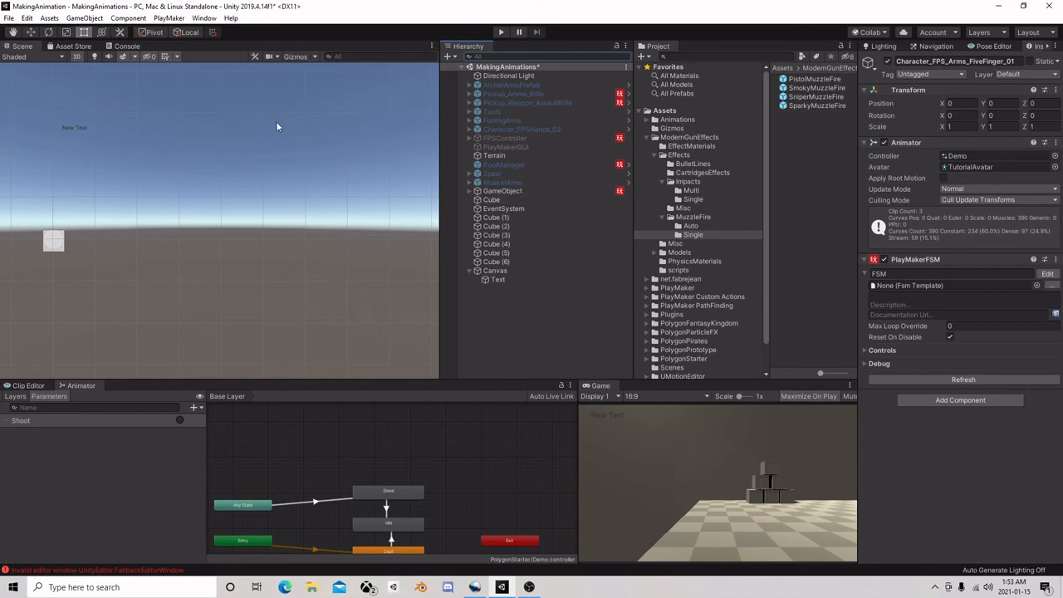
pyautogui.click(527, 587)
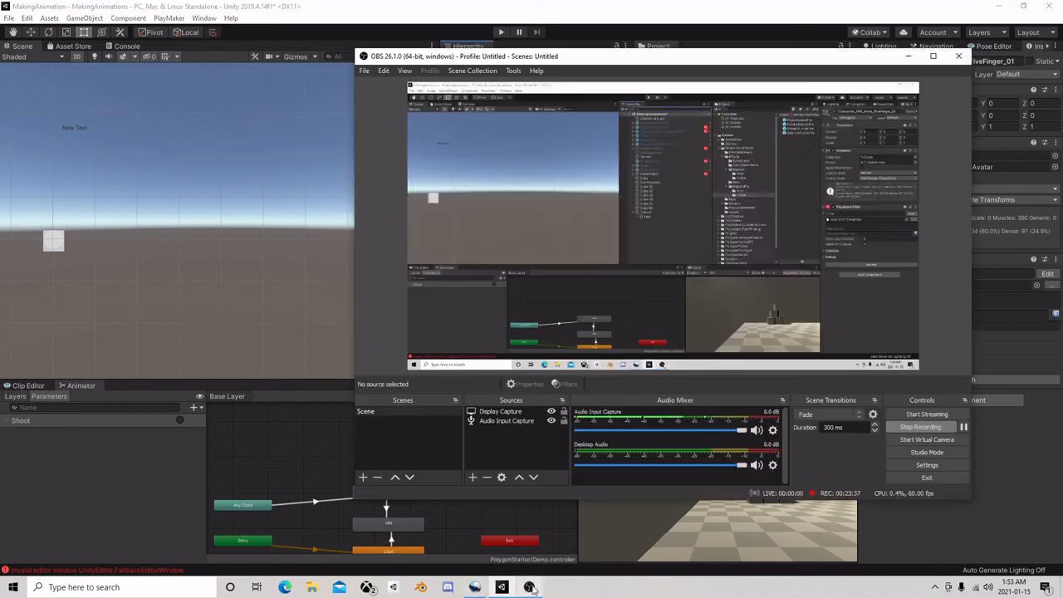